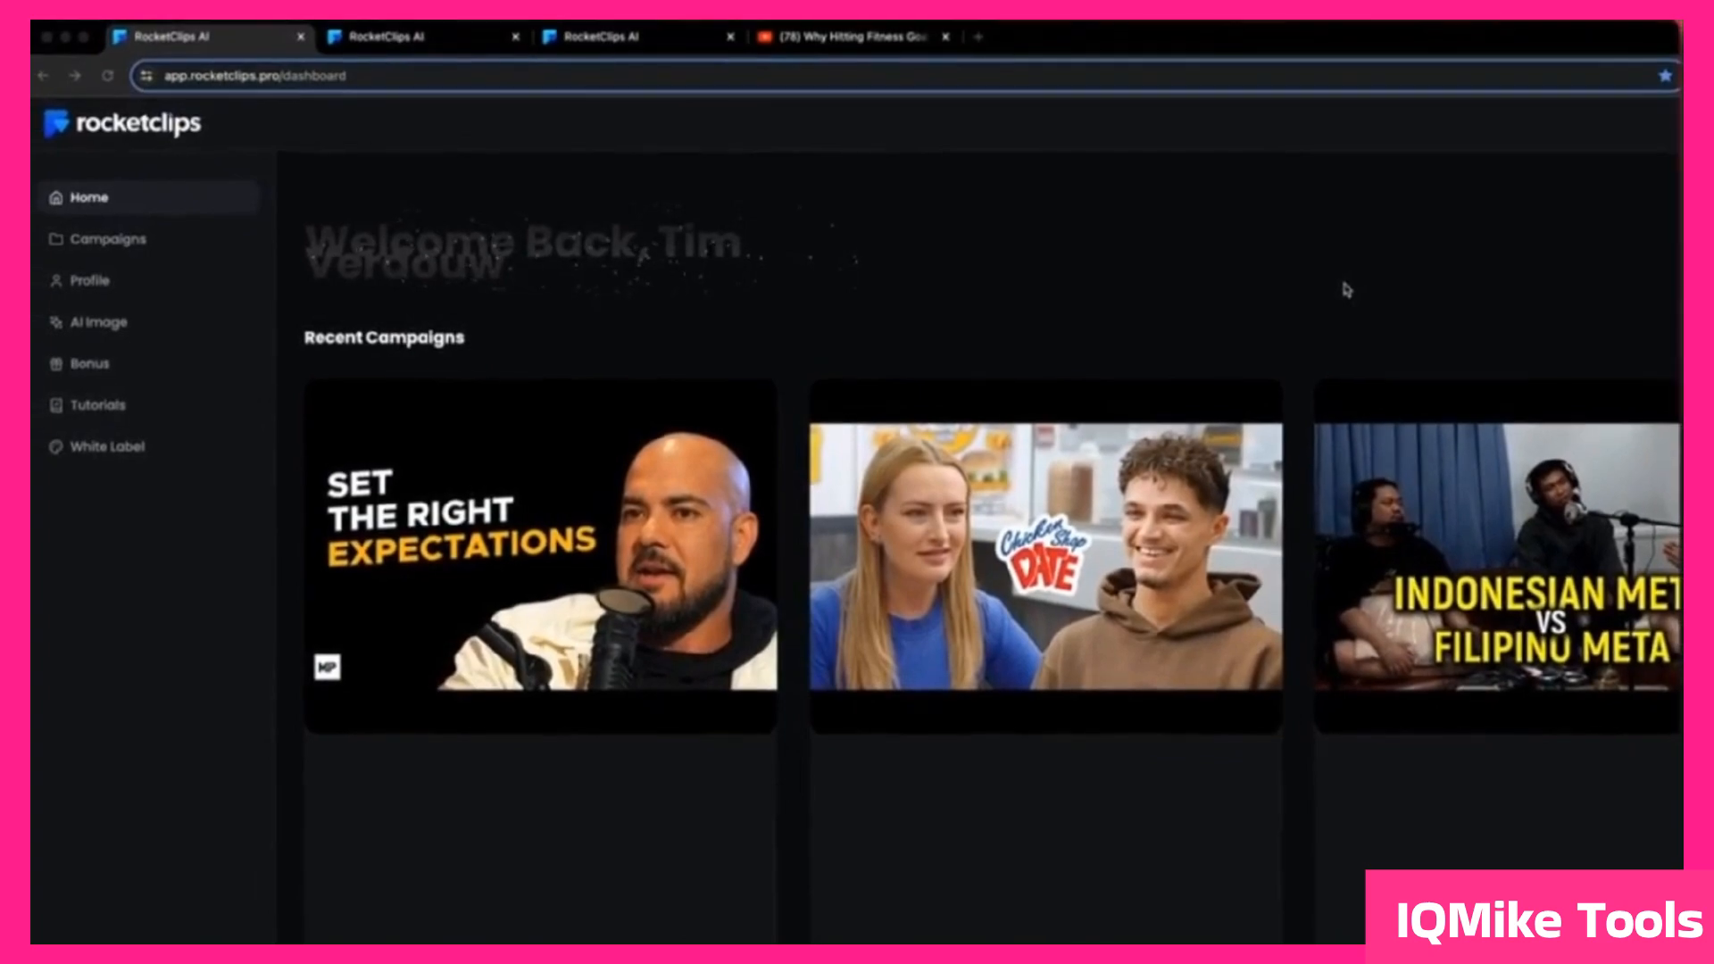
Step: Switch to YouTube and copy the web address of the Mind Pump 2257 video about fitness goals
left_click(864, 47)
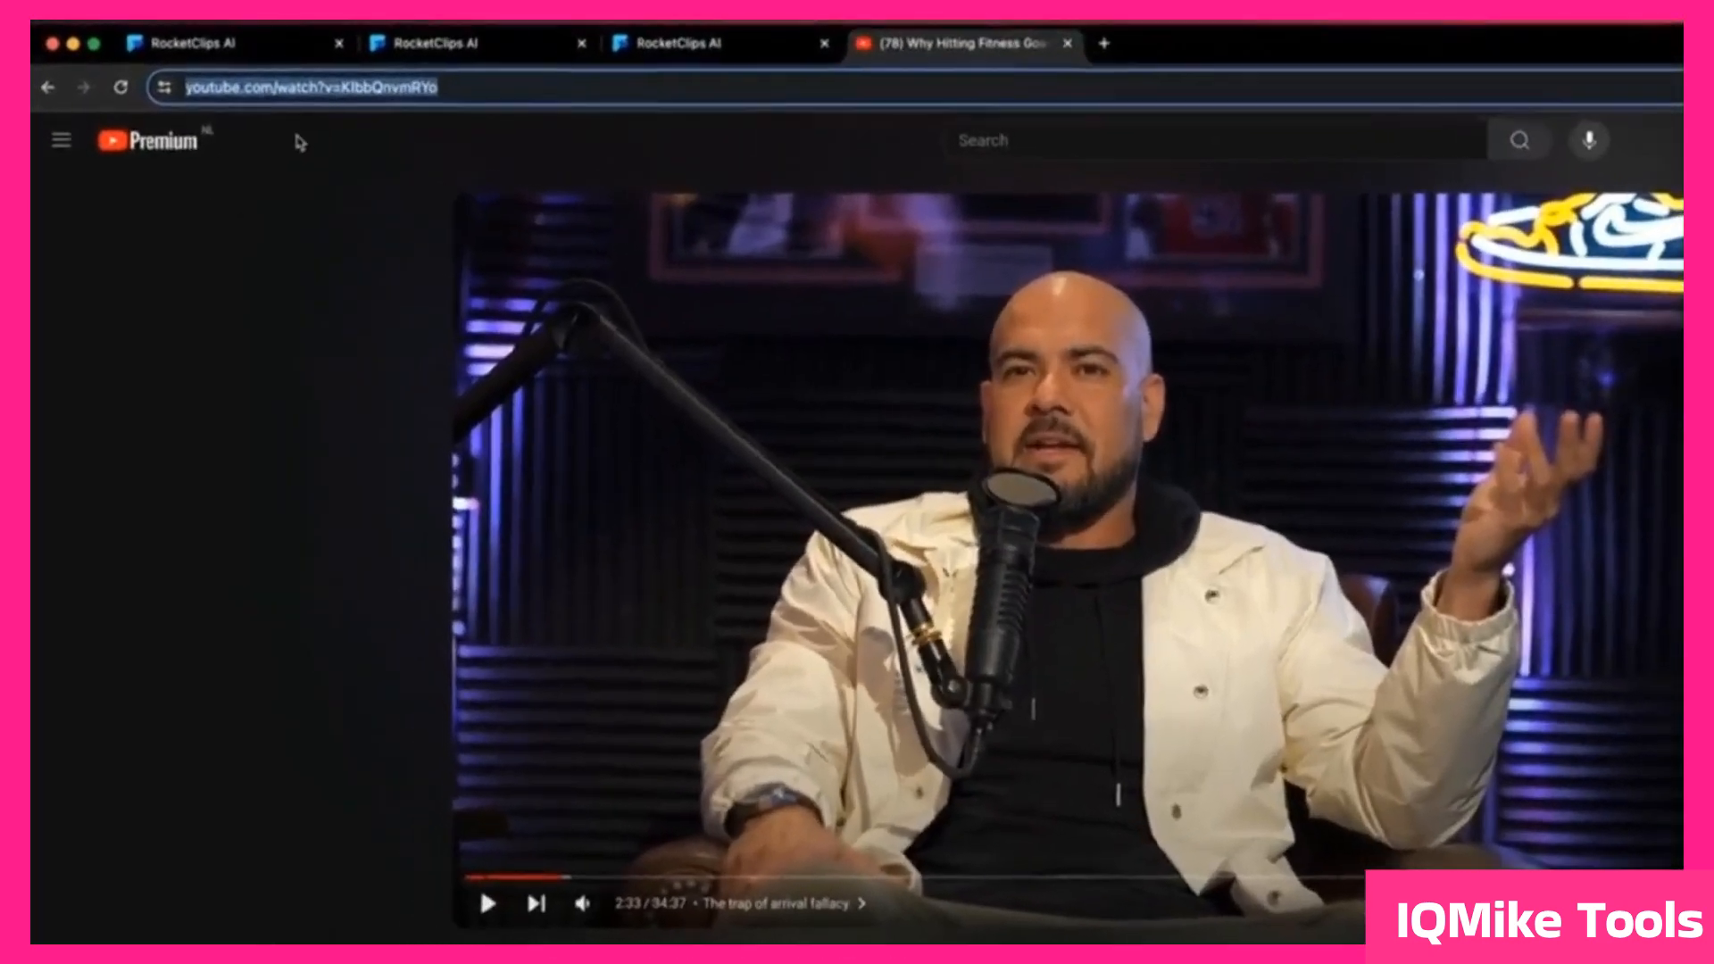
left_click(267, 76)
right_click(340, 101)
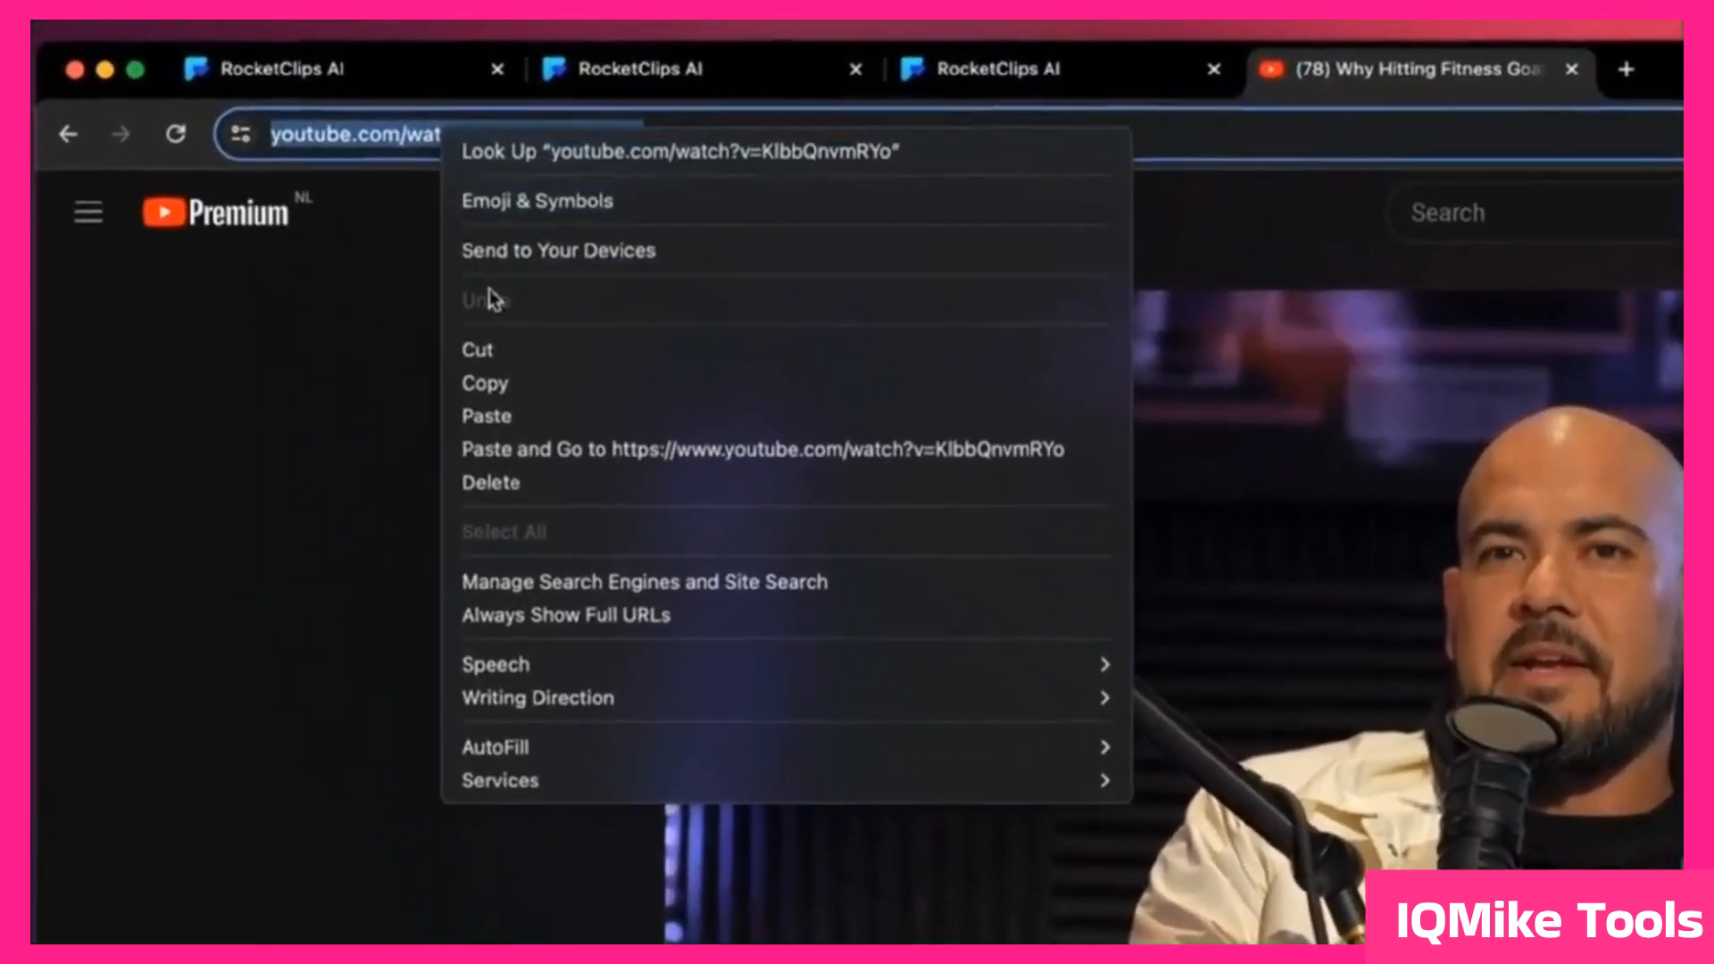
left_click(534, 408)
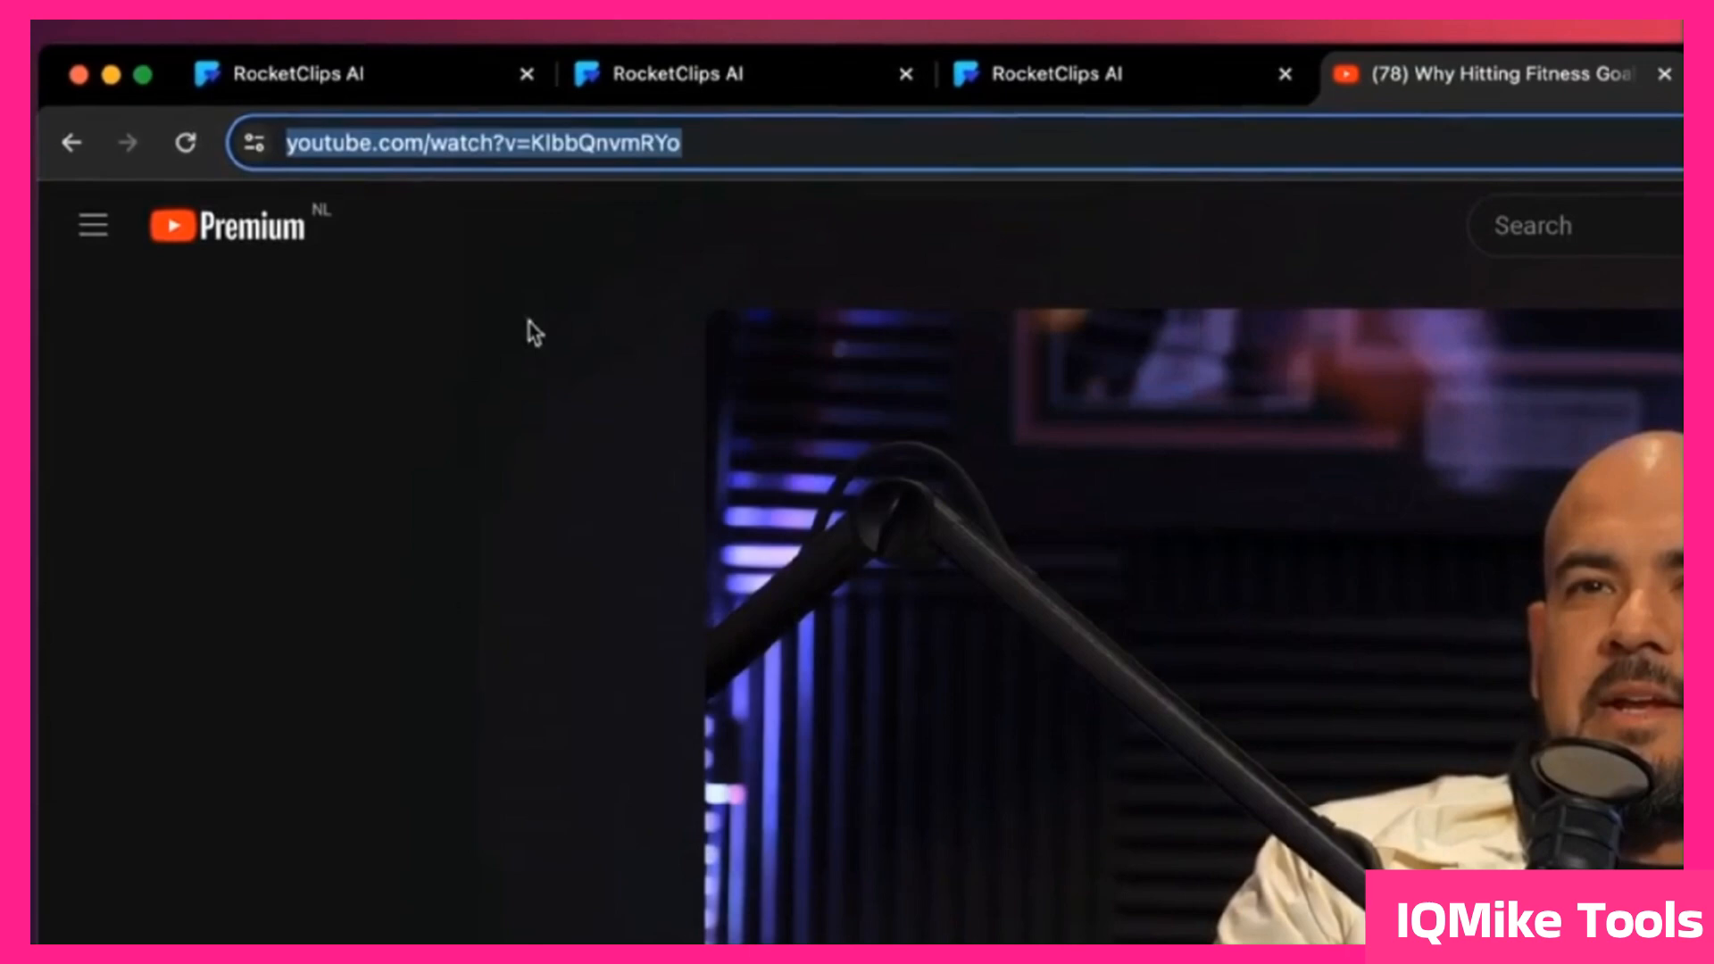
Step: Switch to RocketClips and paste the copied YouTube link as the video URL to load the source video
left_click(424, 81)
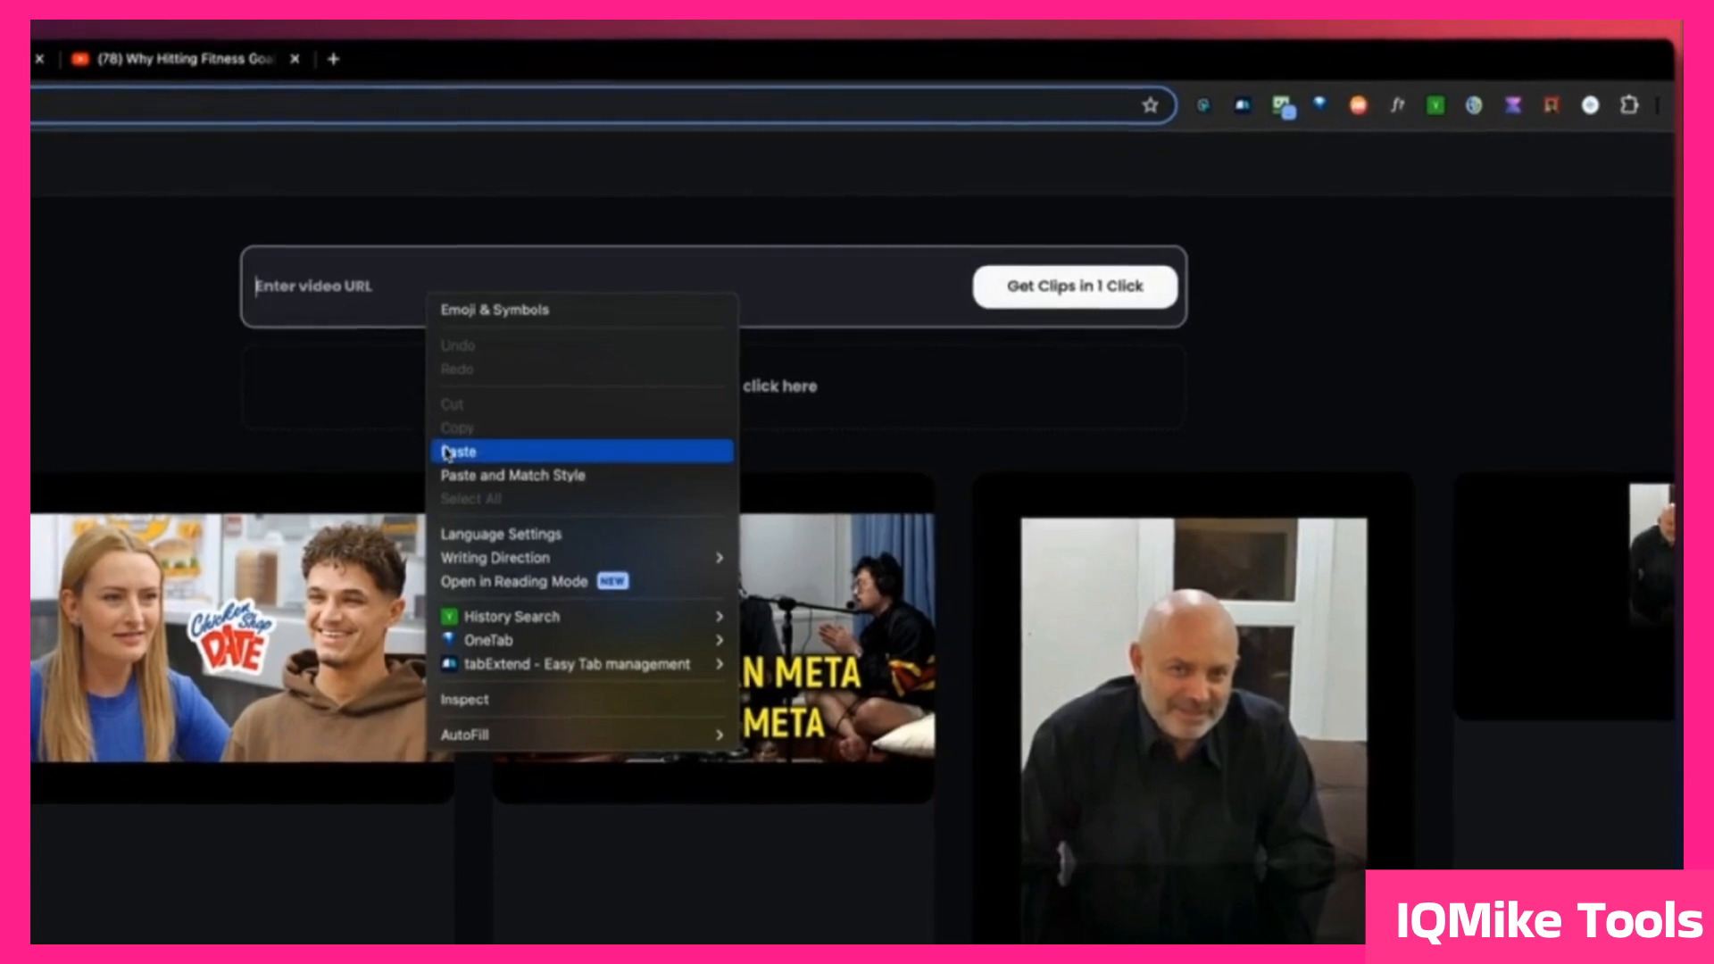
left_click(458, 452)
key("Return")
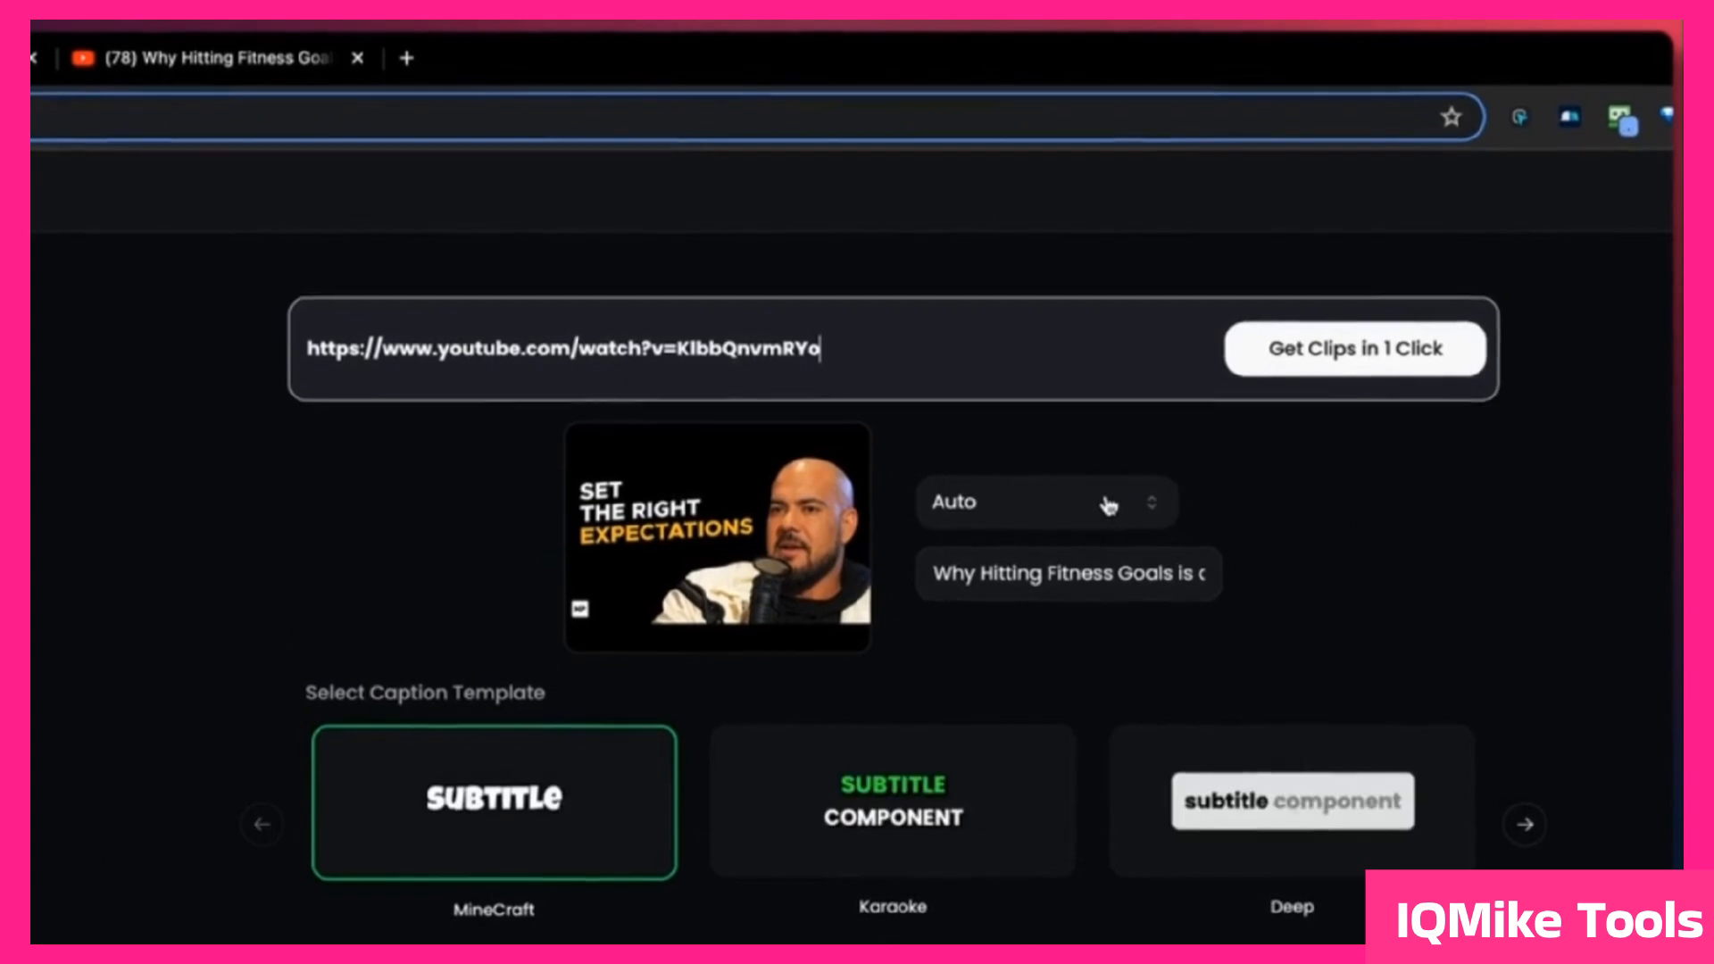
Step: Look through the available video languages while keeping Auto, and check the title of the loaded video
left_click(1109, 505)
scroll(1231, 553, "down", 2)
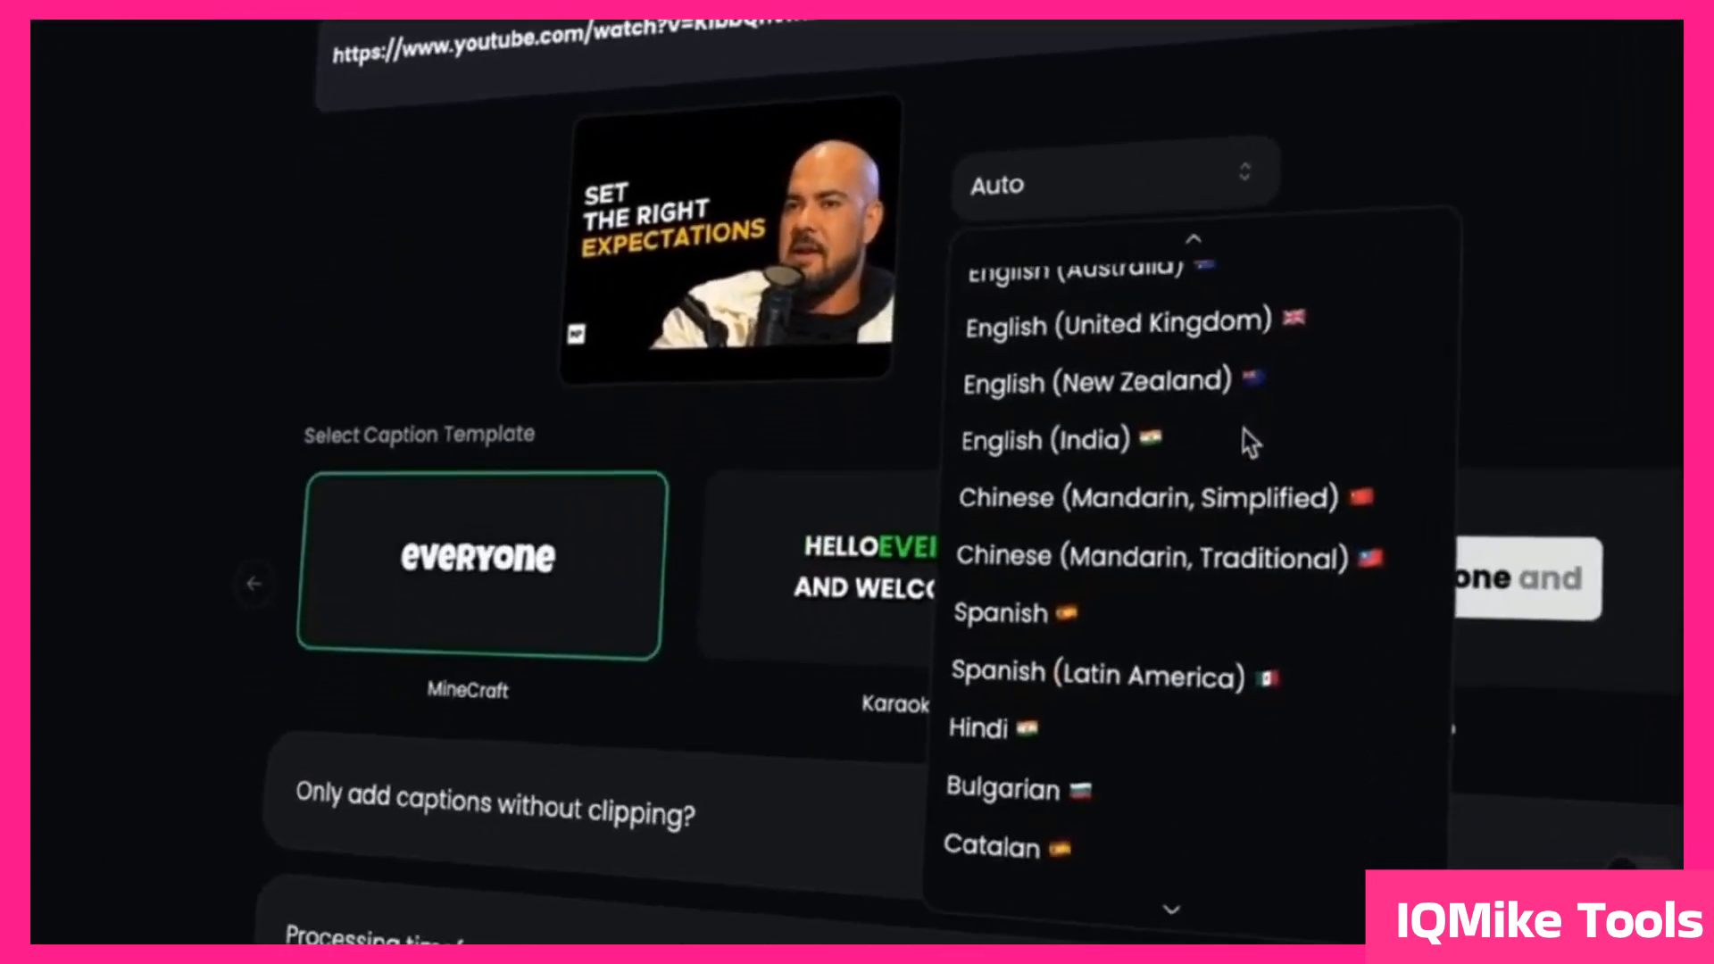
scroll(1250, 441, "down", 6)
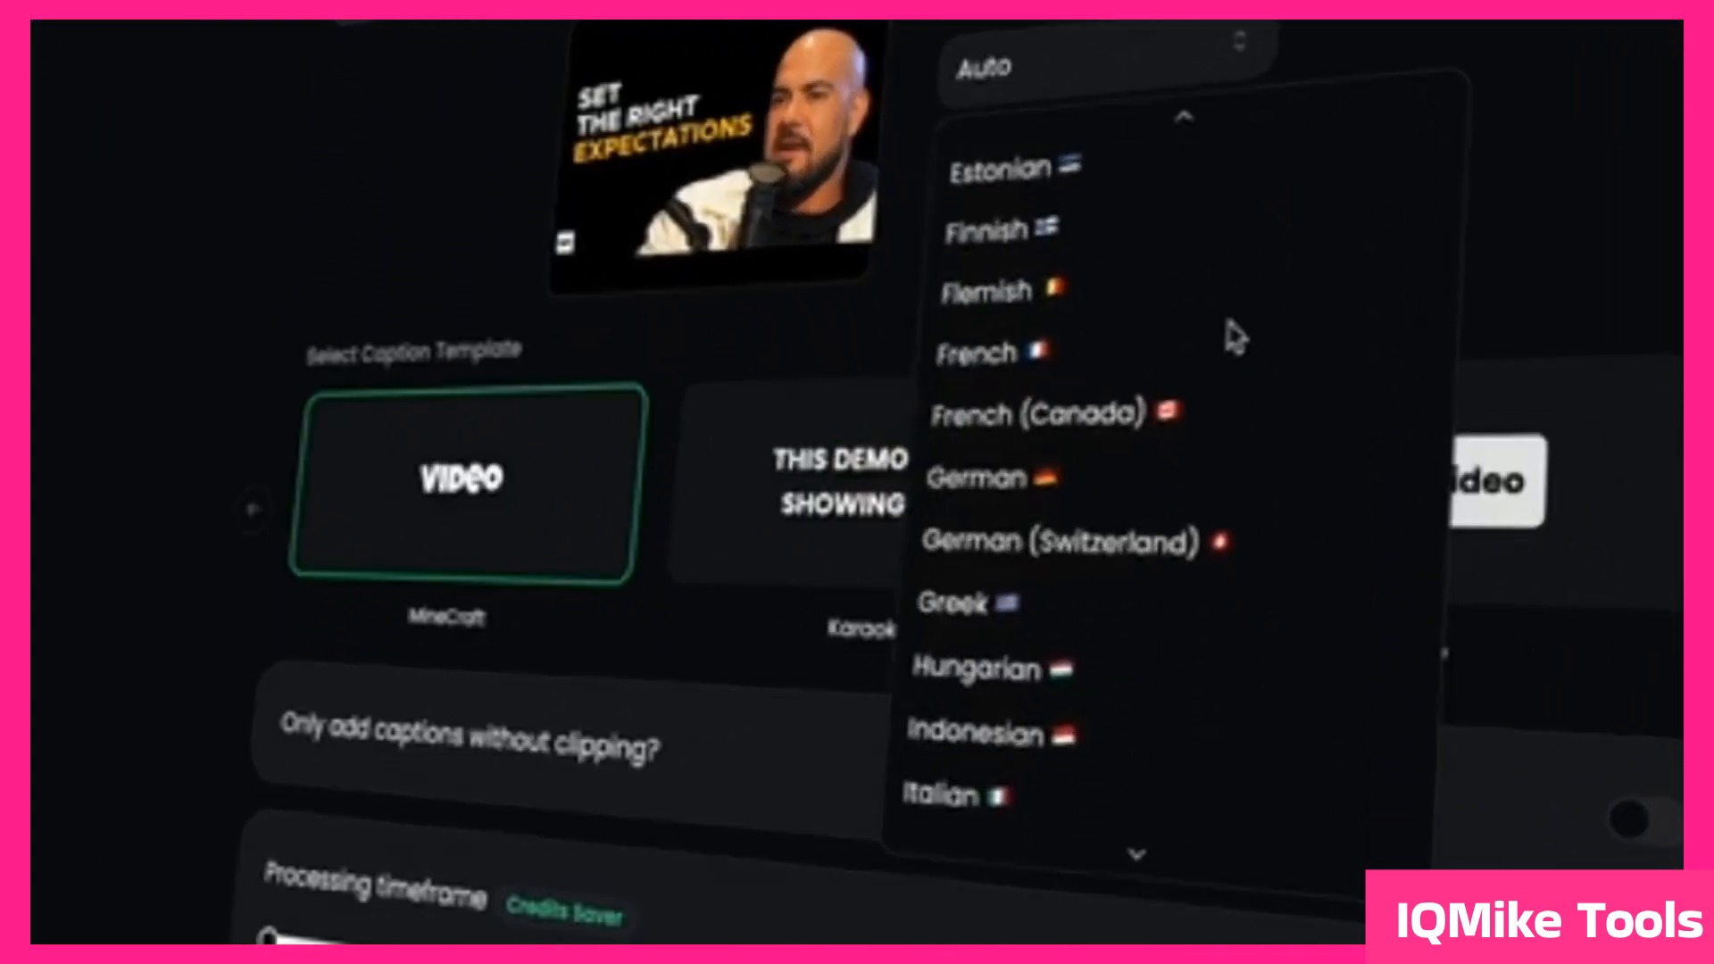
scroll(1235, 337, "down", 1)
left_click(1664, 50)
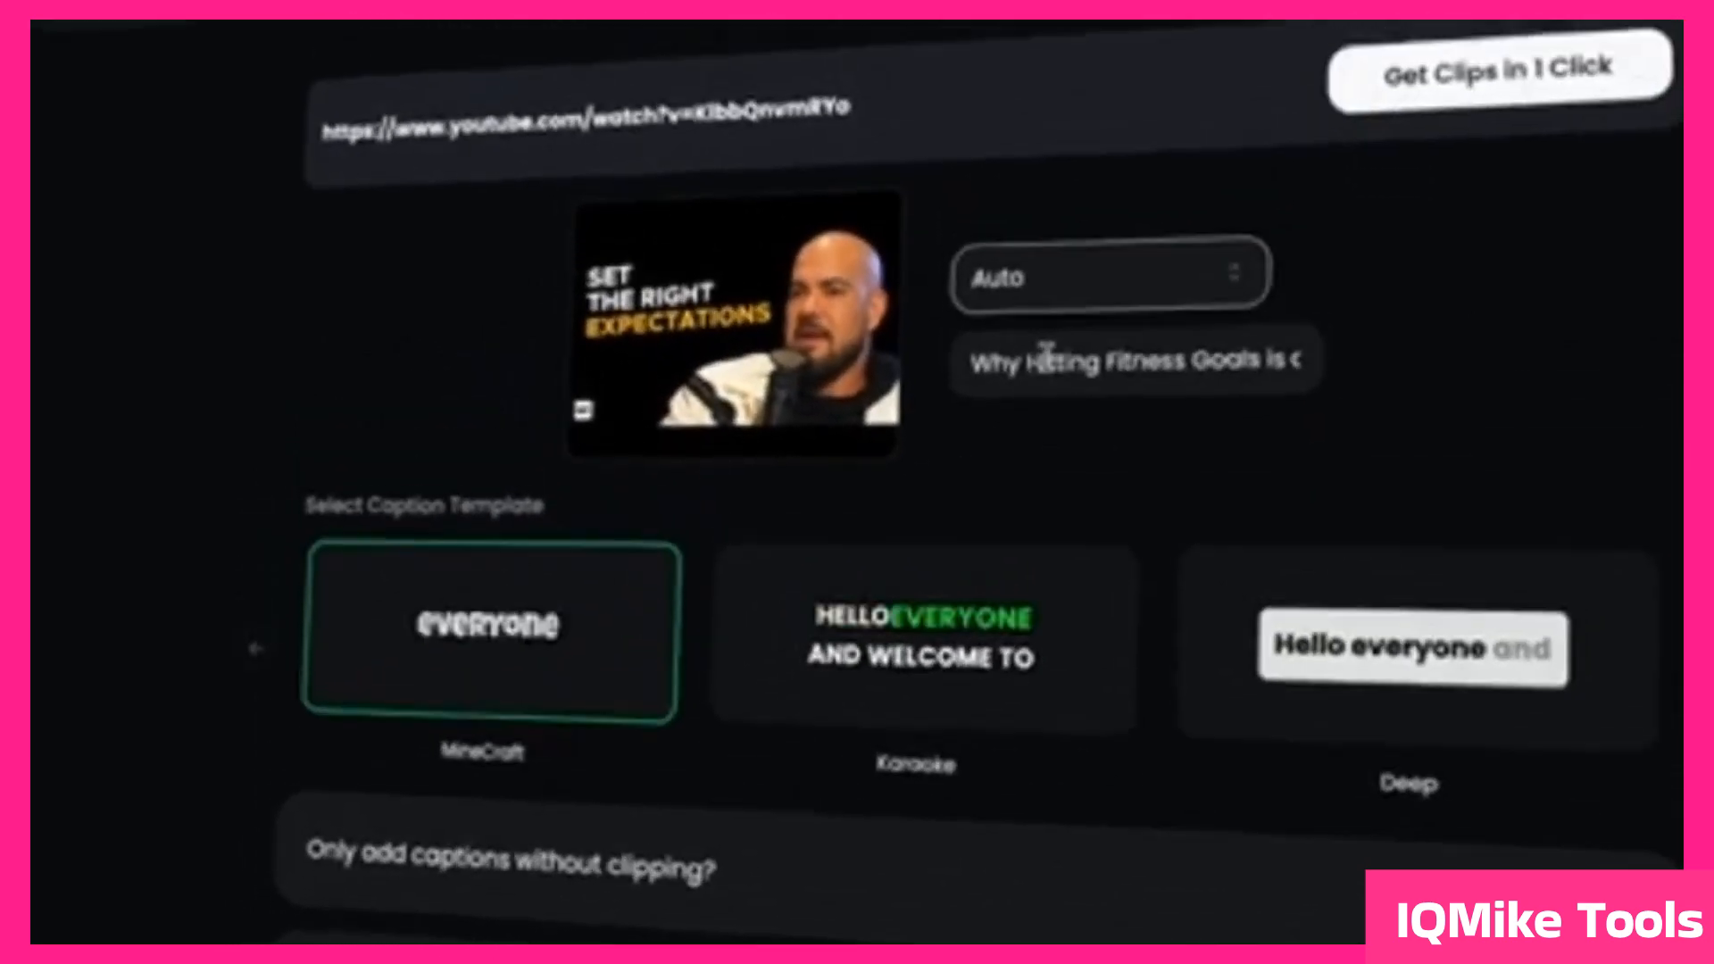
left_click_drag(1016, 190, 1310, 172)
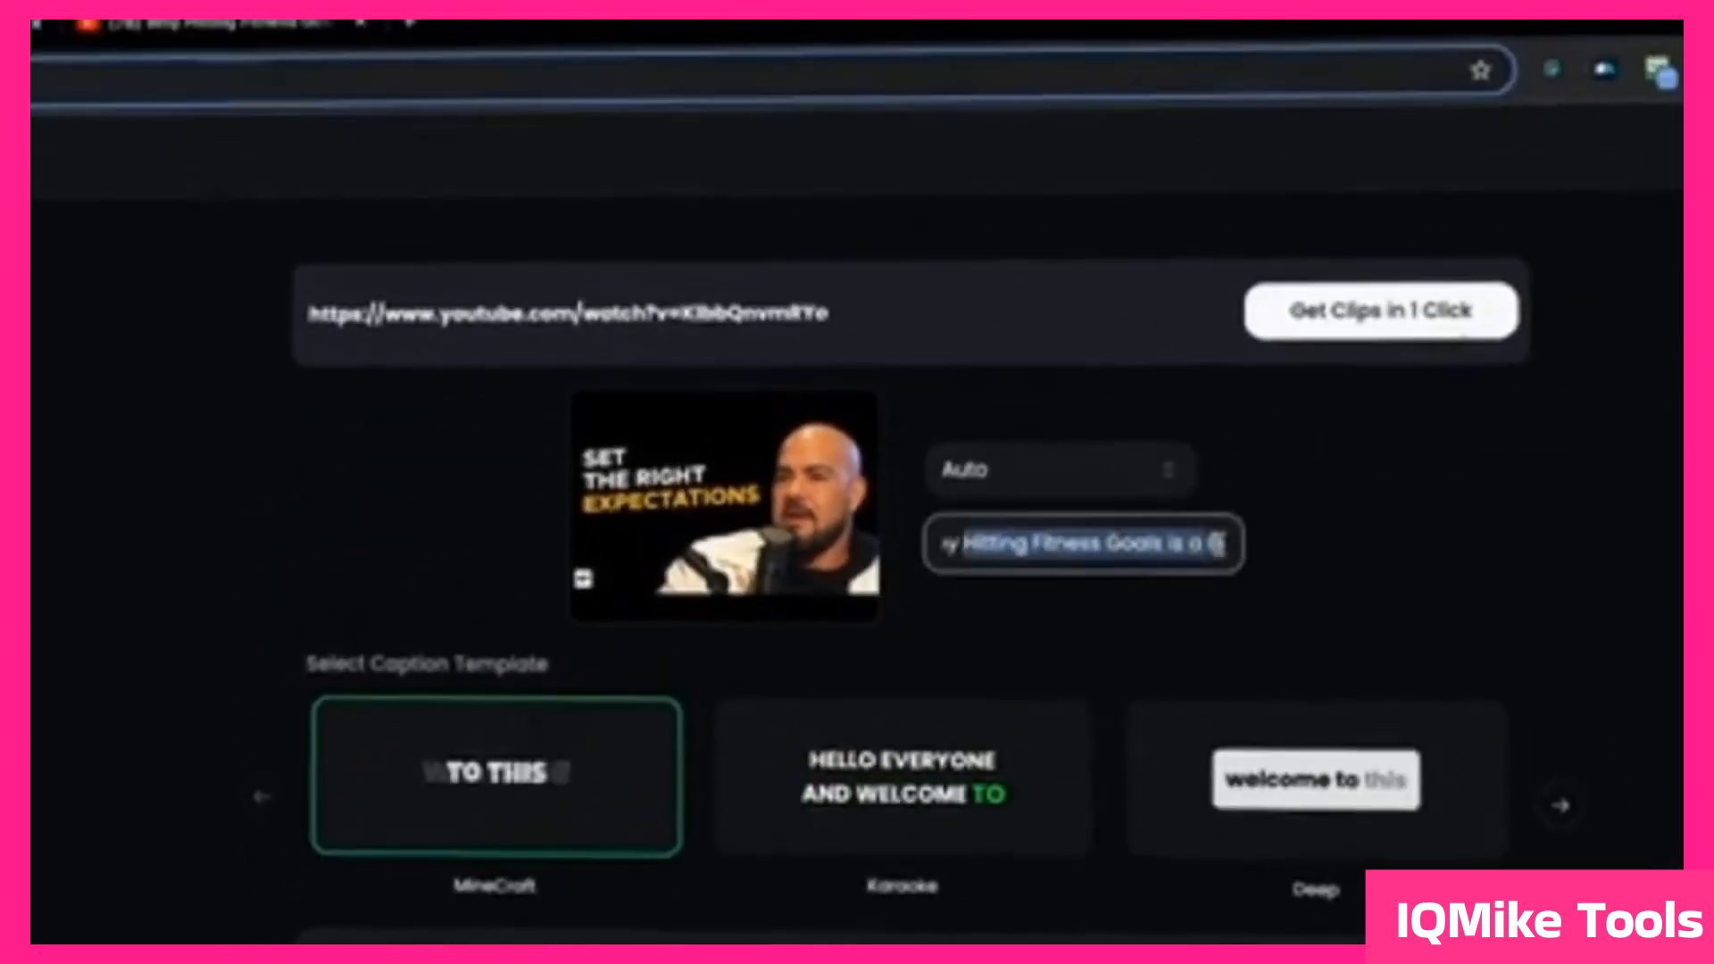
left_click_drag(1218, 544, 1236, 546)
left_click(1567, 562)
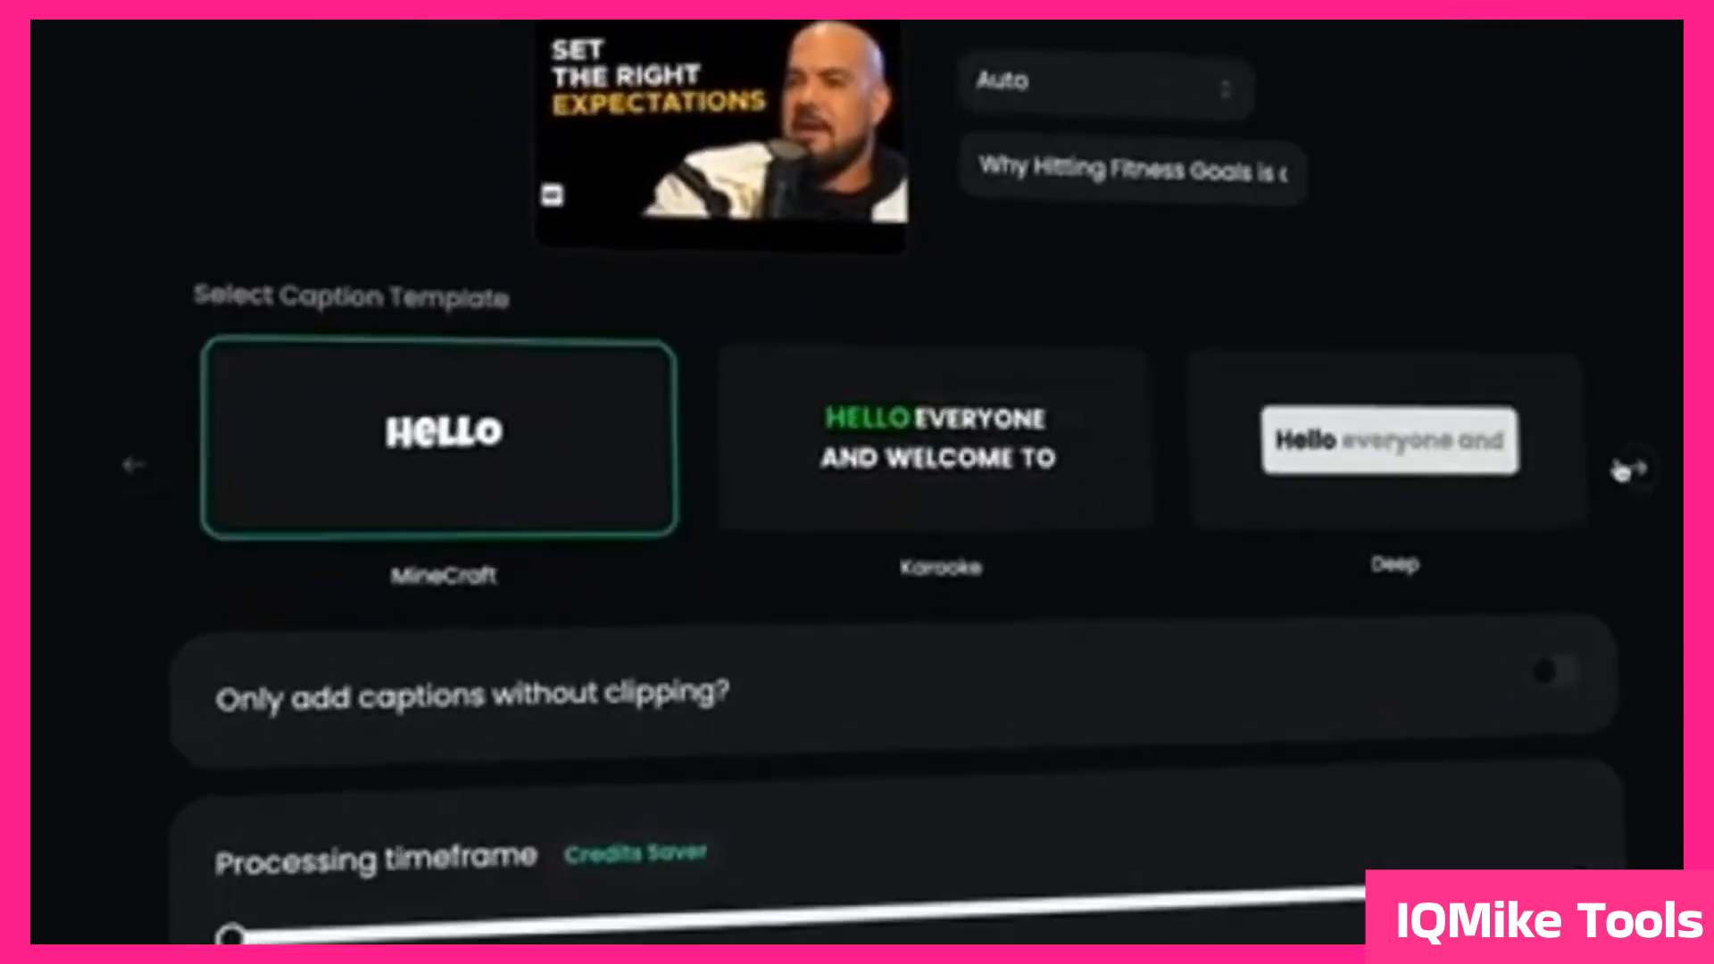
Step: Browse the caption templates up to Techy and toggle the option to only add captions without clipping
left_click(1630, 469)
left_click(1630, 469)
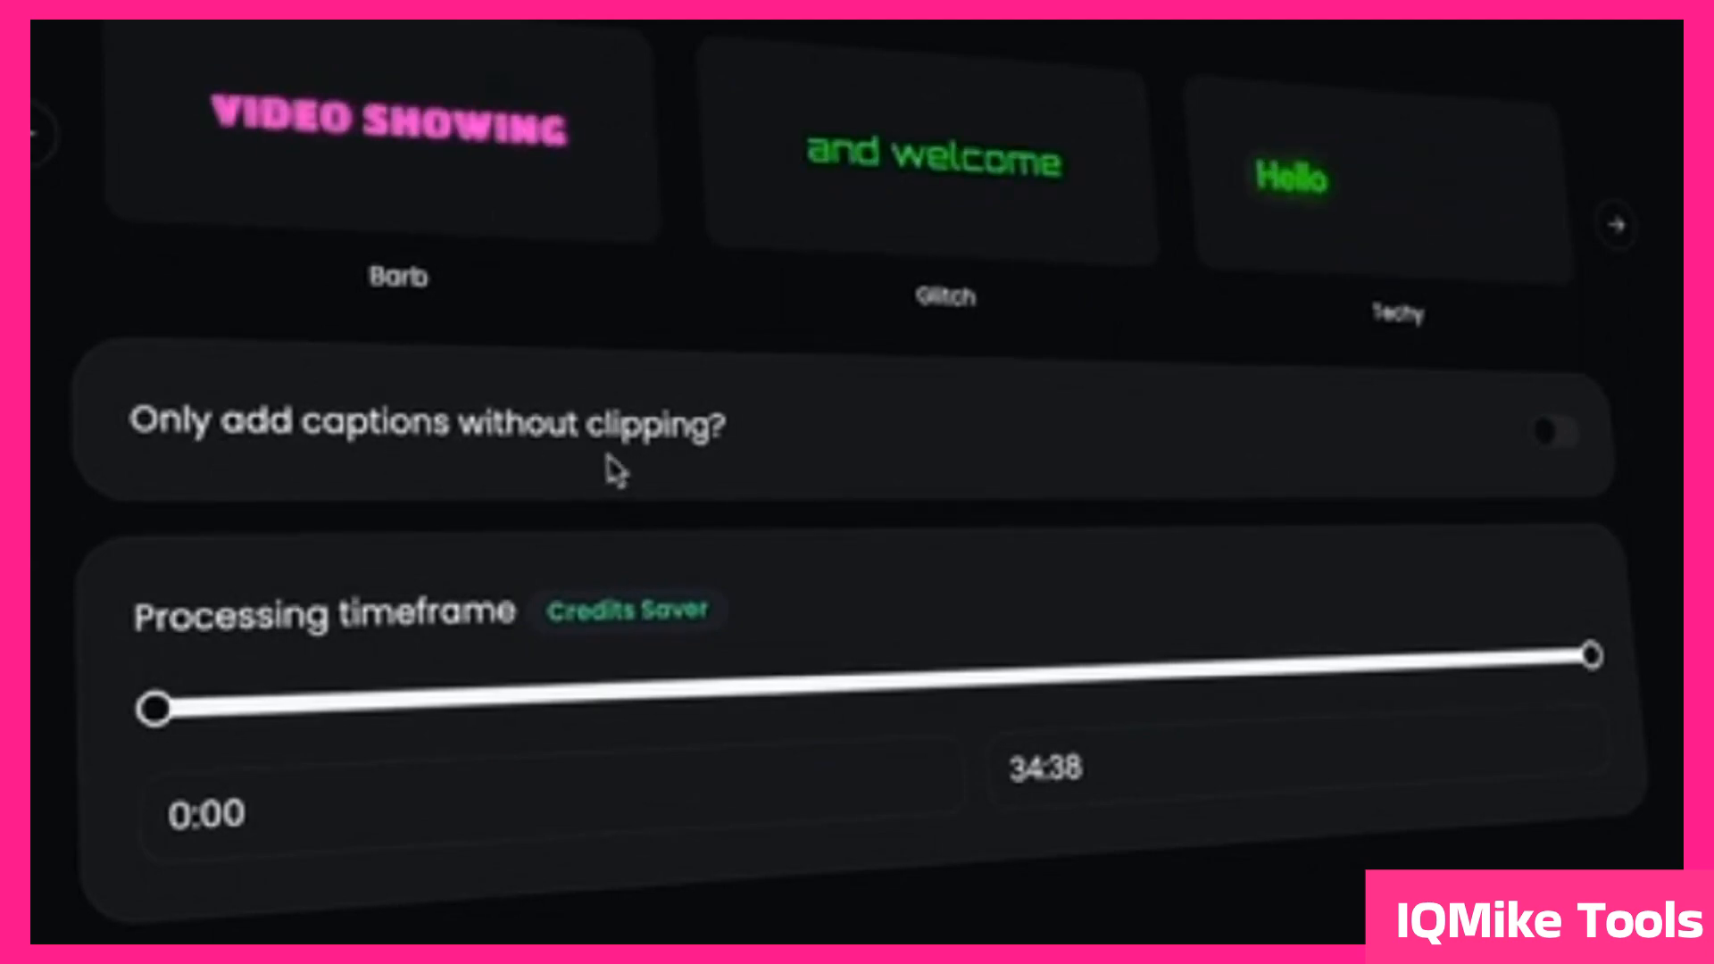
left_click(1551, 438)
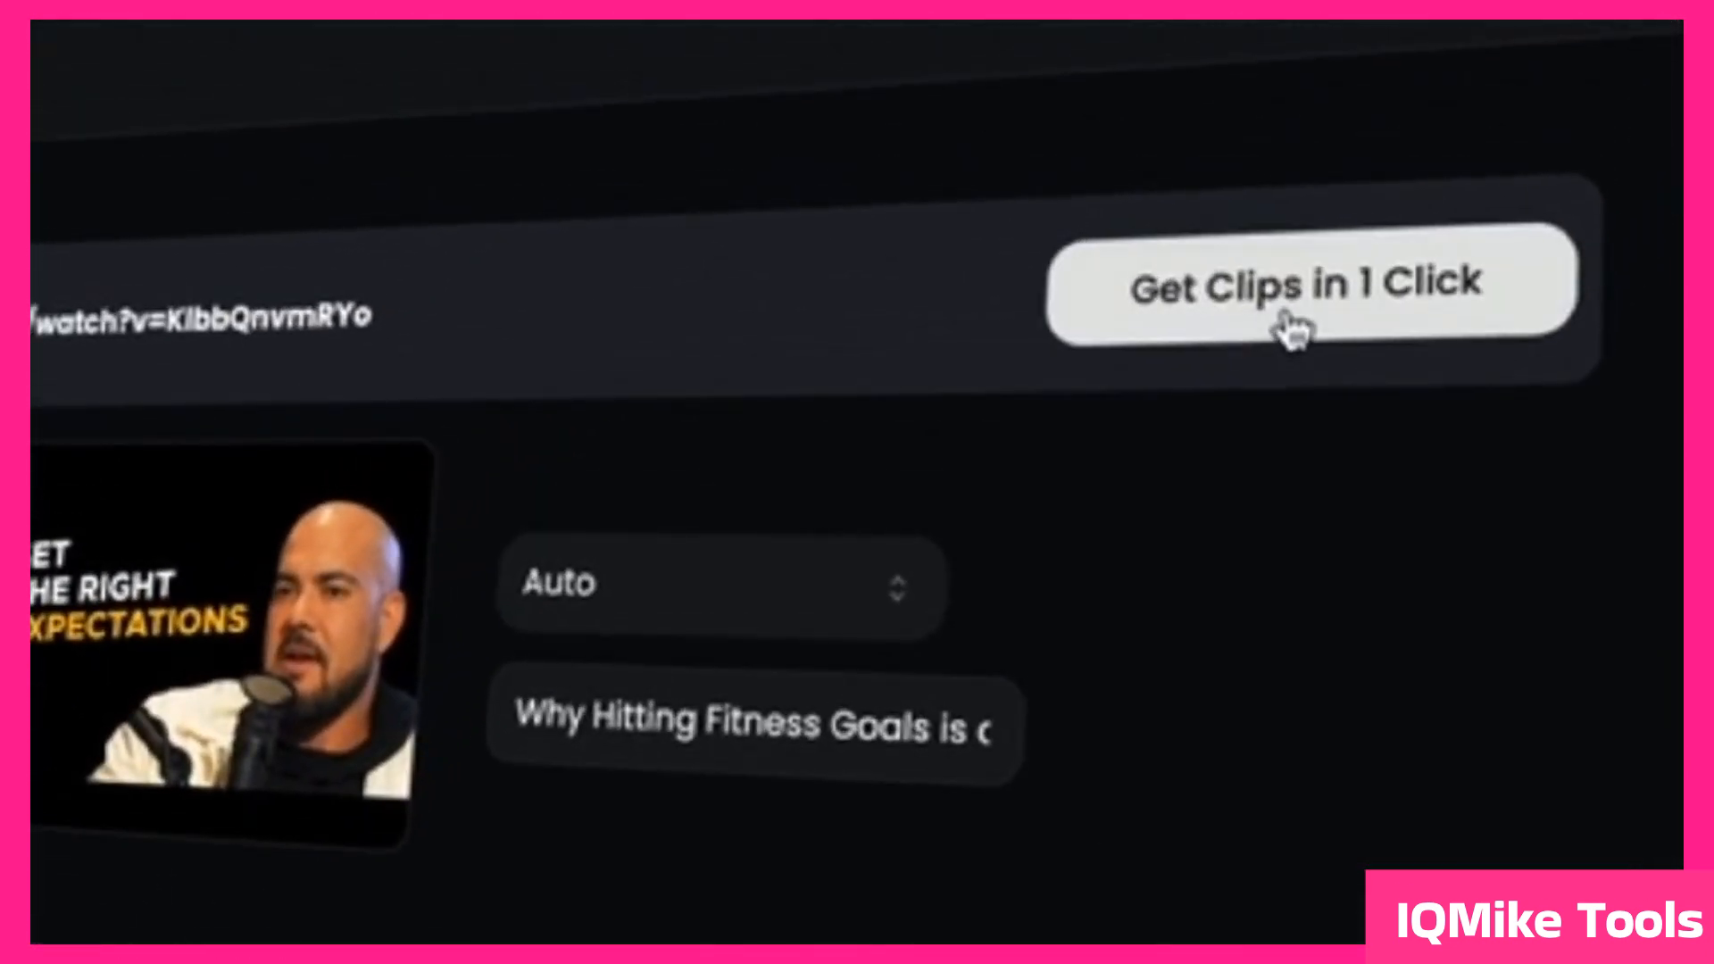
Step: Request clips for the loaded video and open the "Set the Right Expectations" campaign from the recent campaigns
left_click(1291, 332)
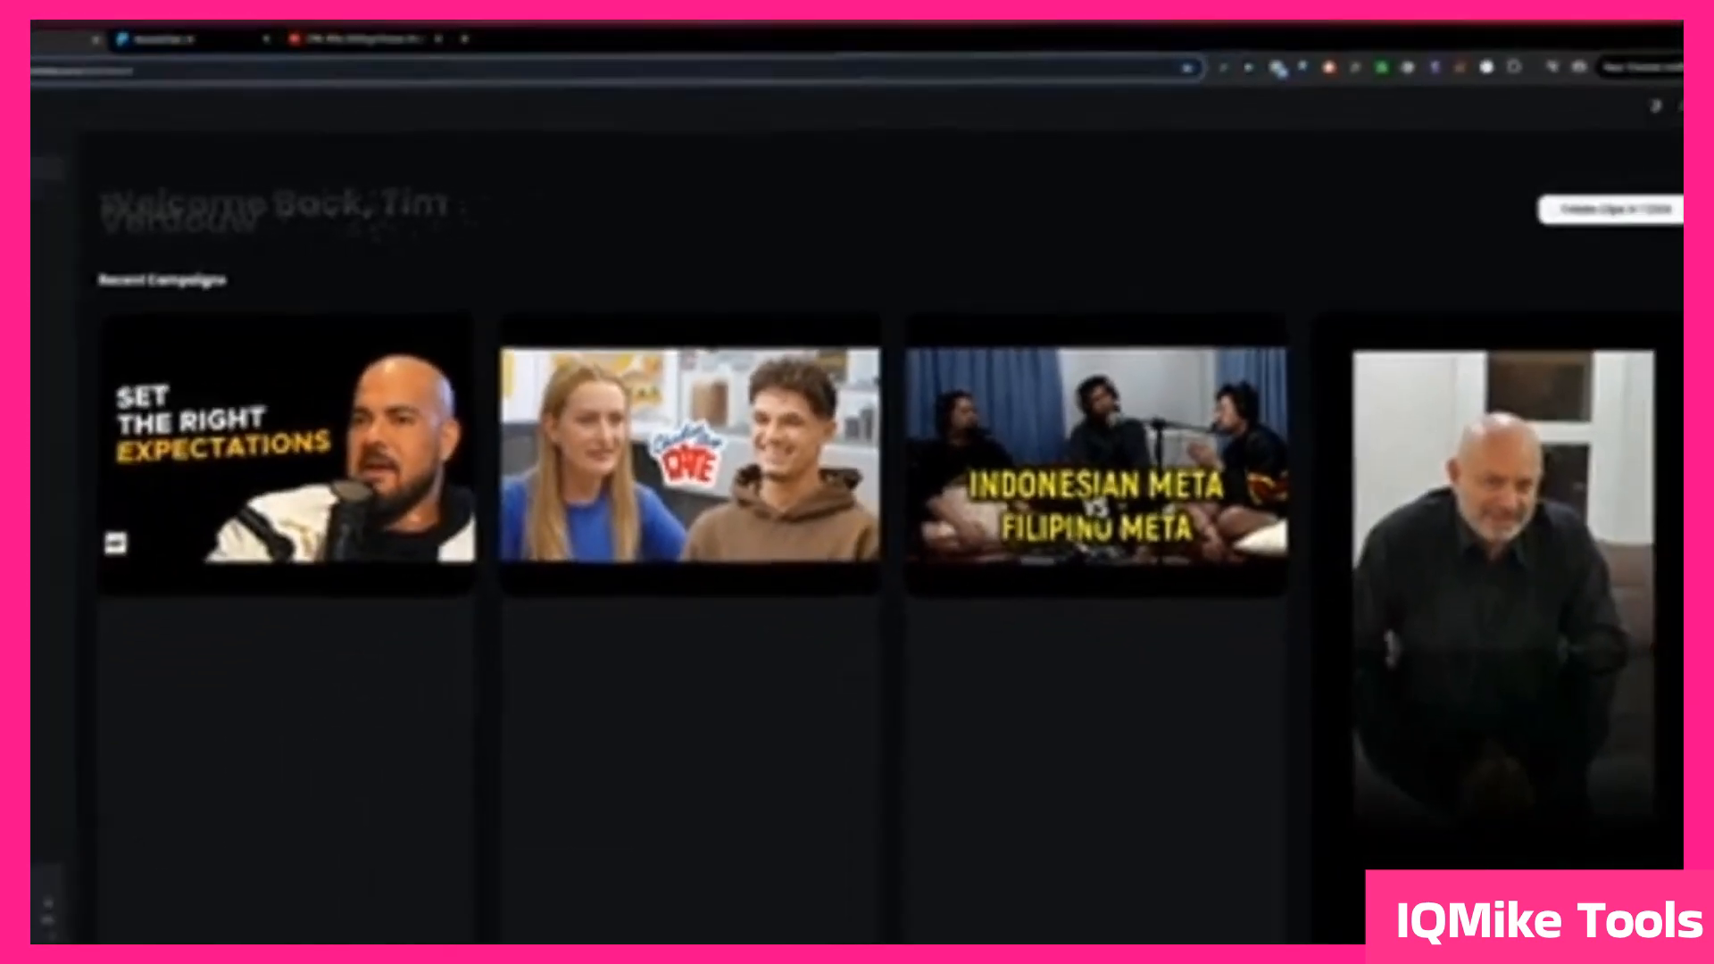
left_click(350, 459)
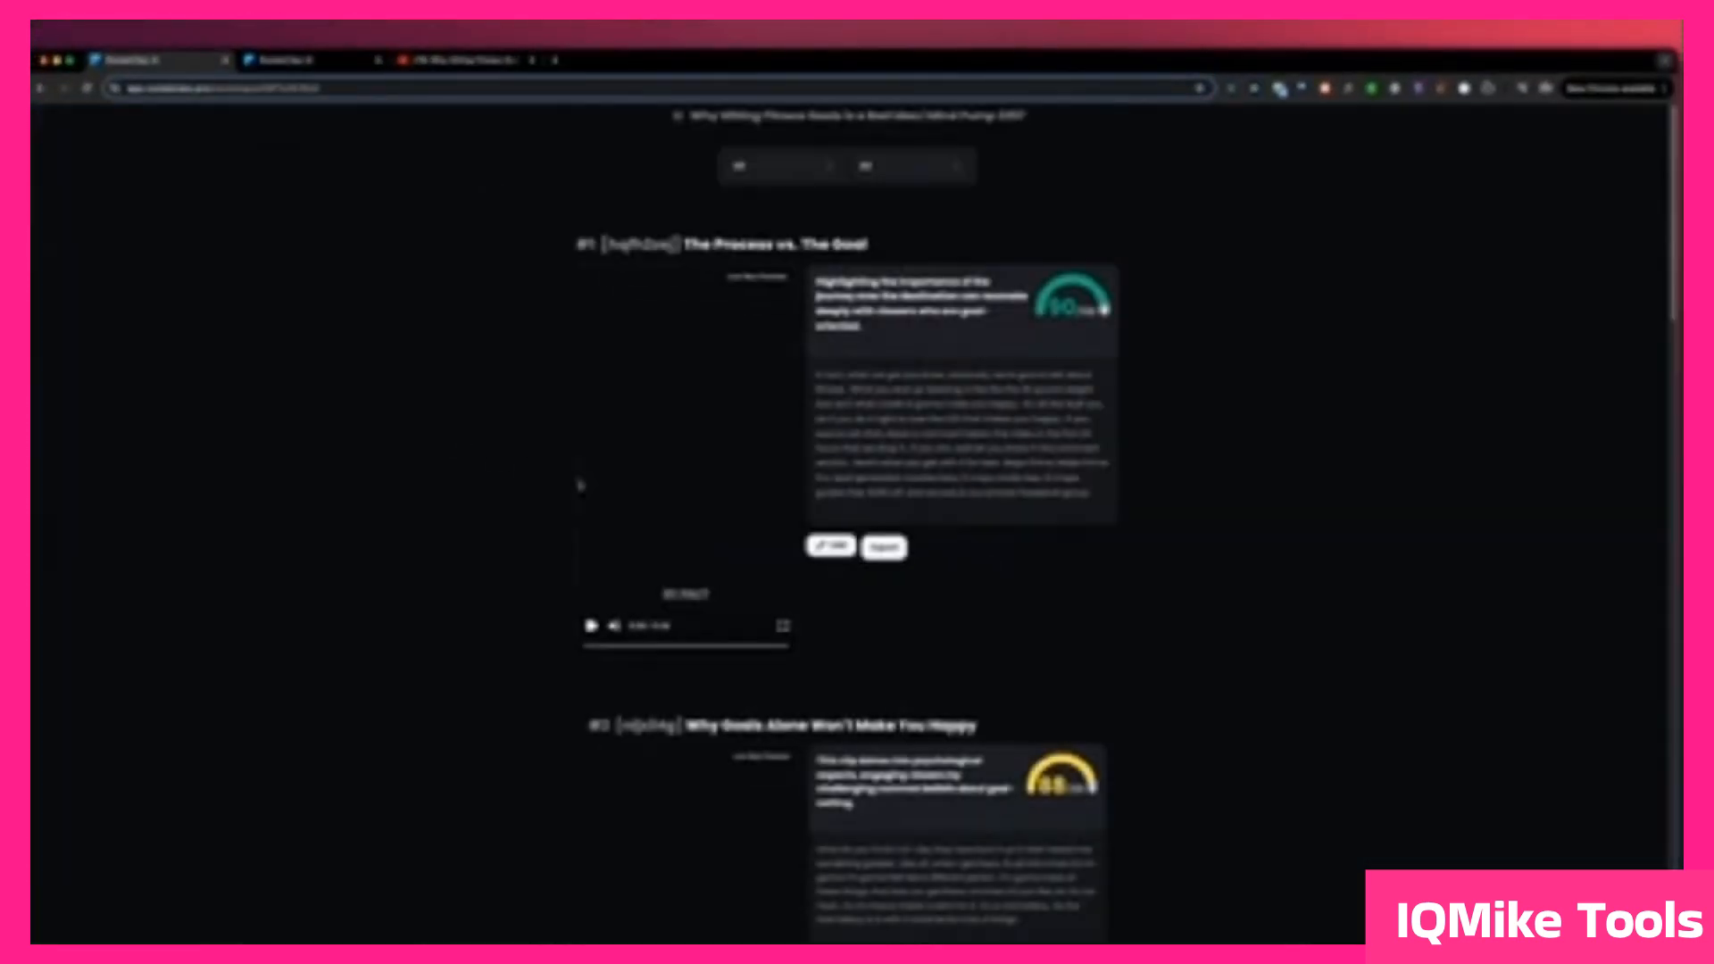
Step: Review the campaign's generated clips with their scores, descriptions and transcripts, from the first clip to the third
scroll(1209, 616, "down", 2)
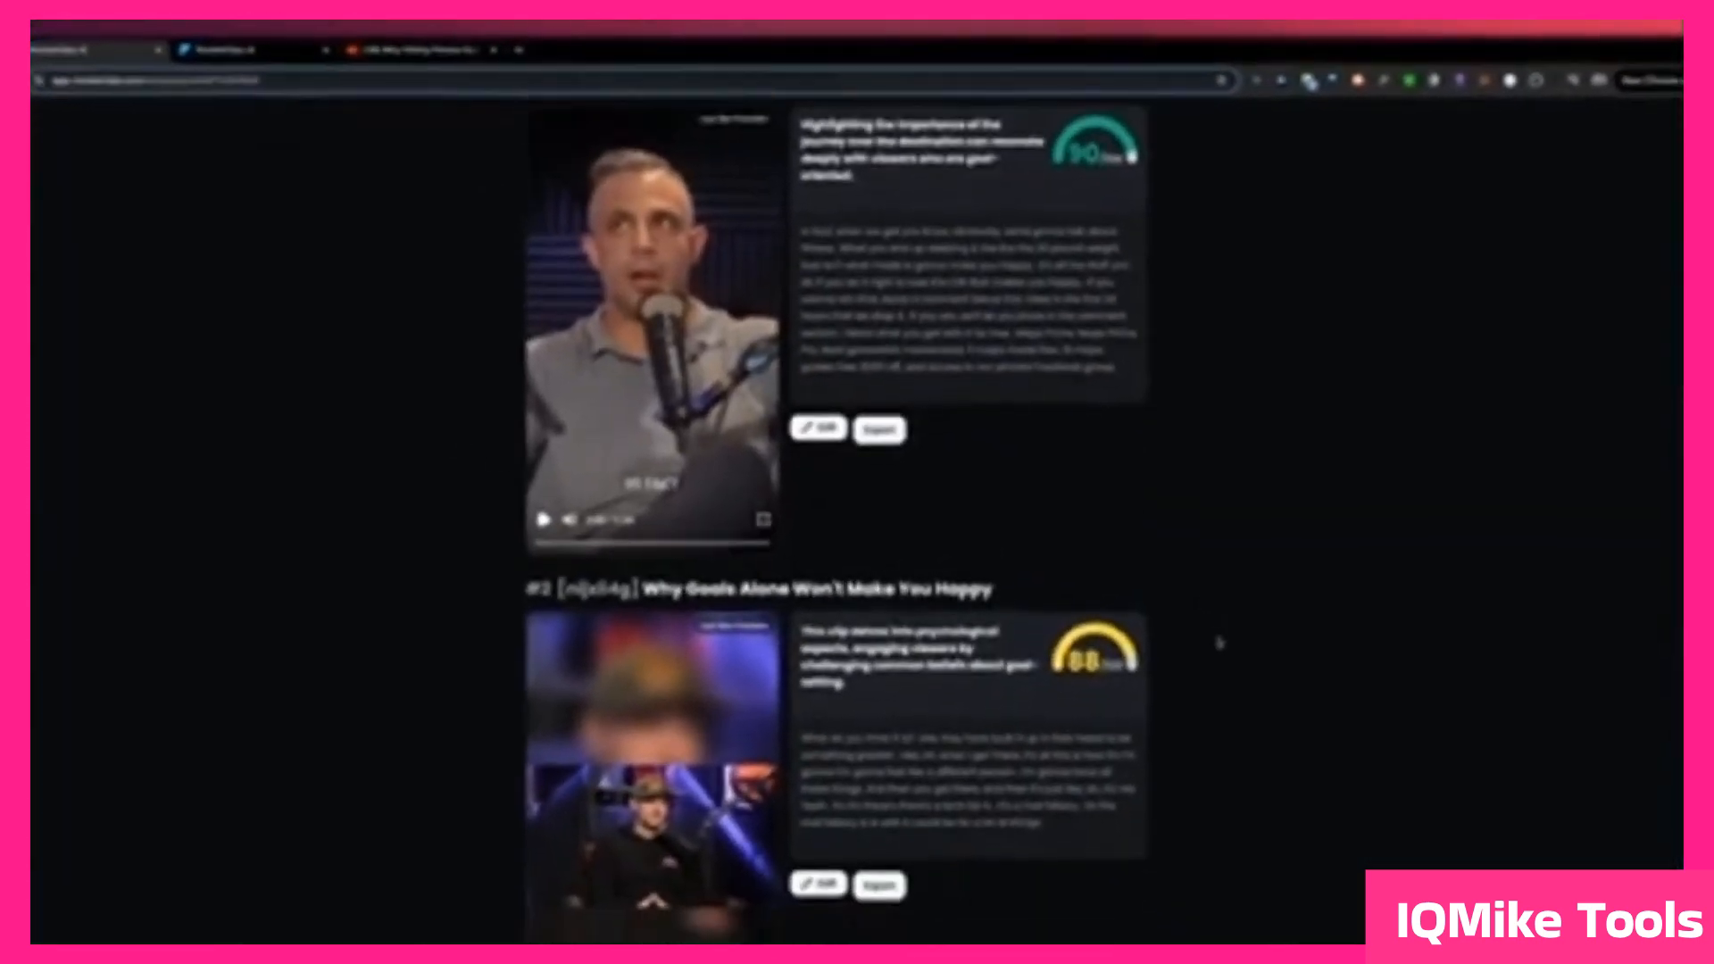
scroll(1219, 642, "down", 2)
scroll(1219, 642, "down", 3)
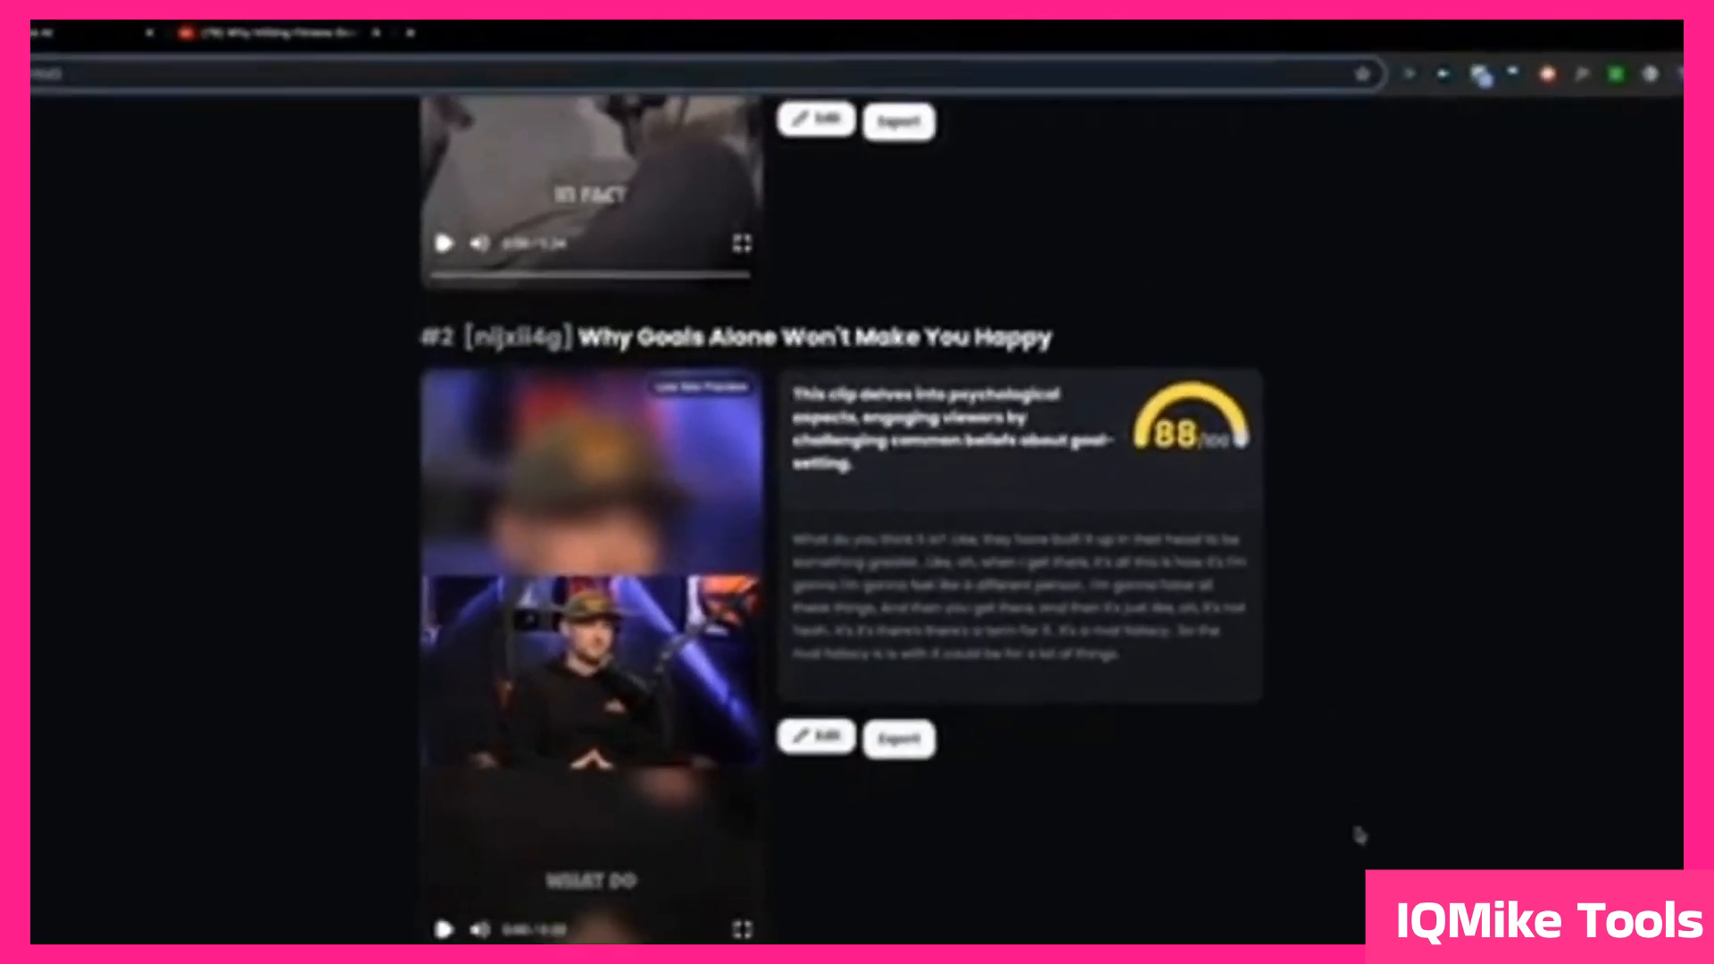
scroll(857, 535, "down", 5)
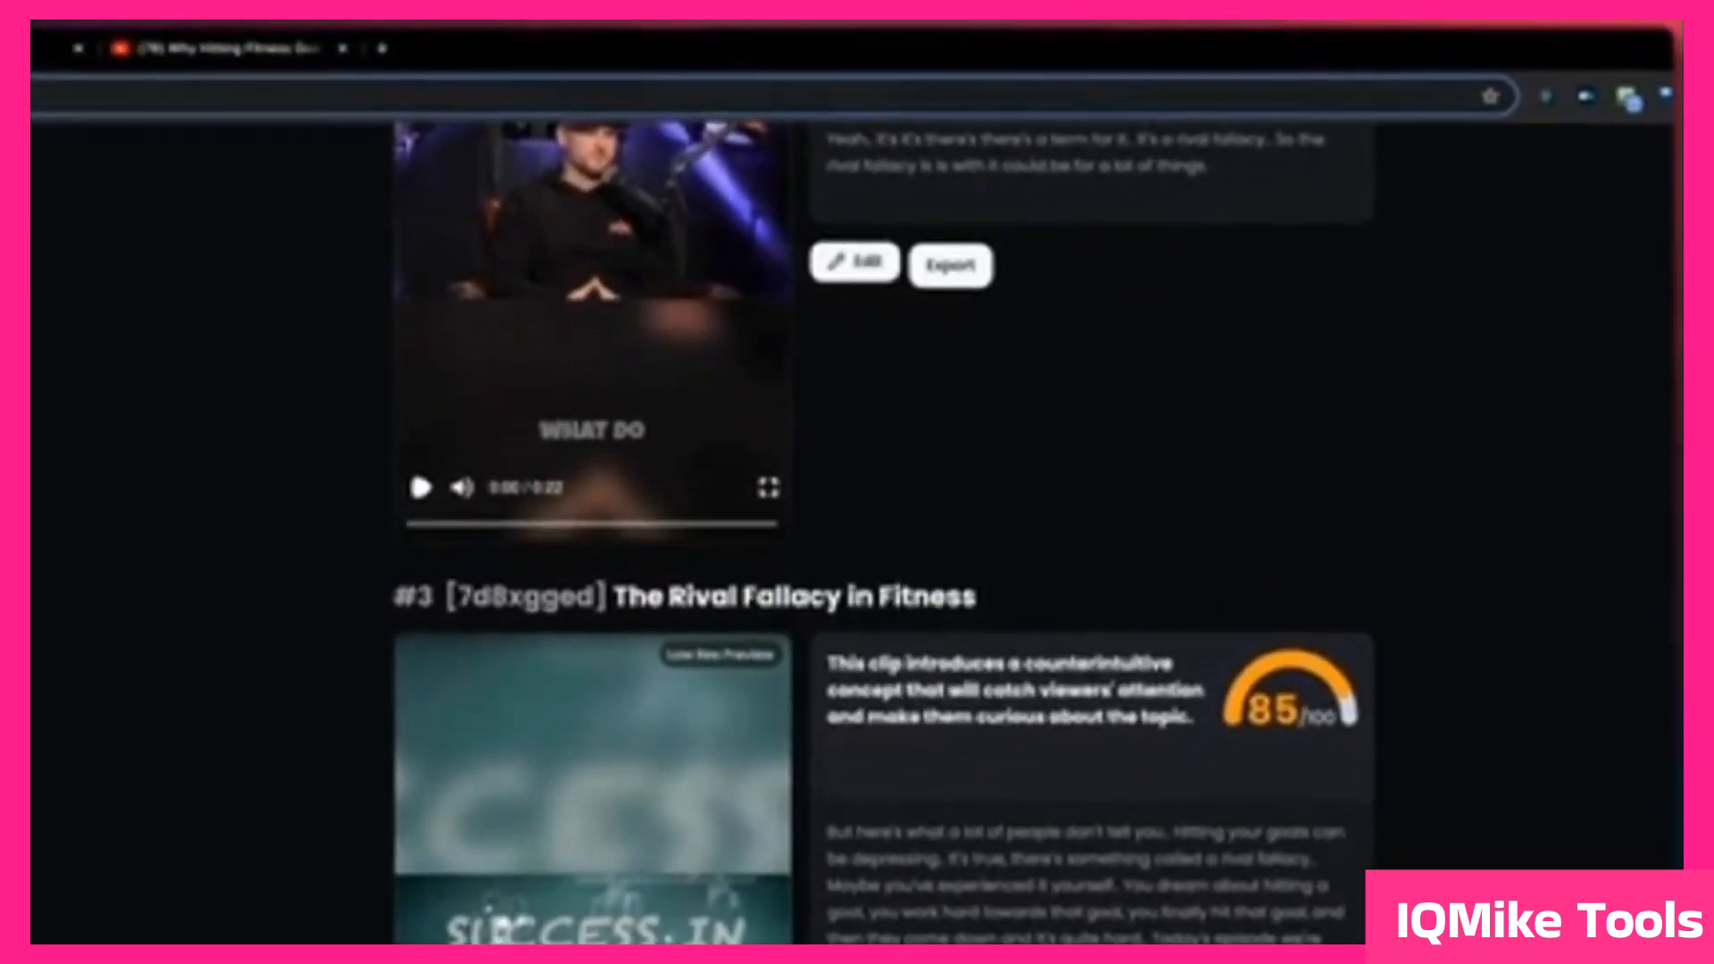
scroll(1443, 684, "down", 1)
scroll(1536, 864, "down", 6)
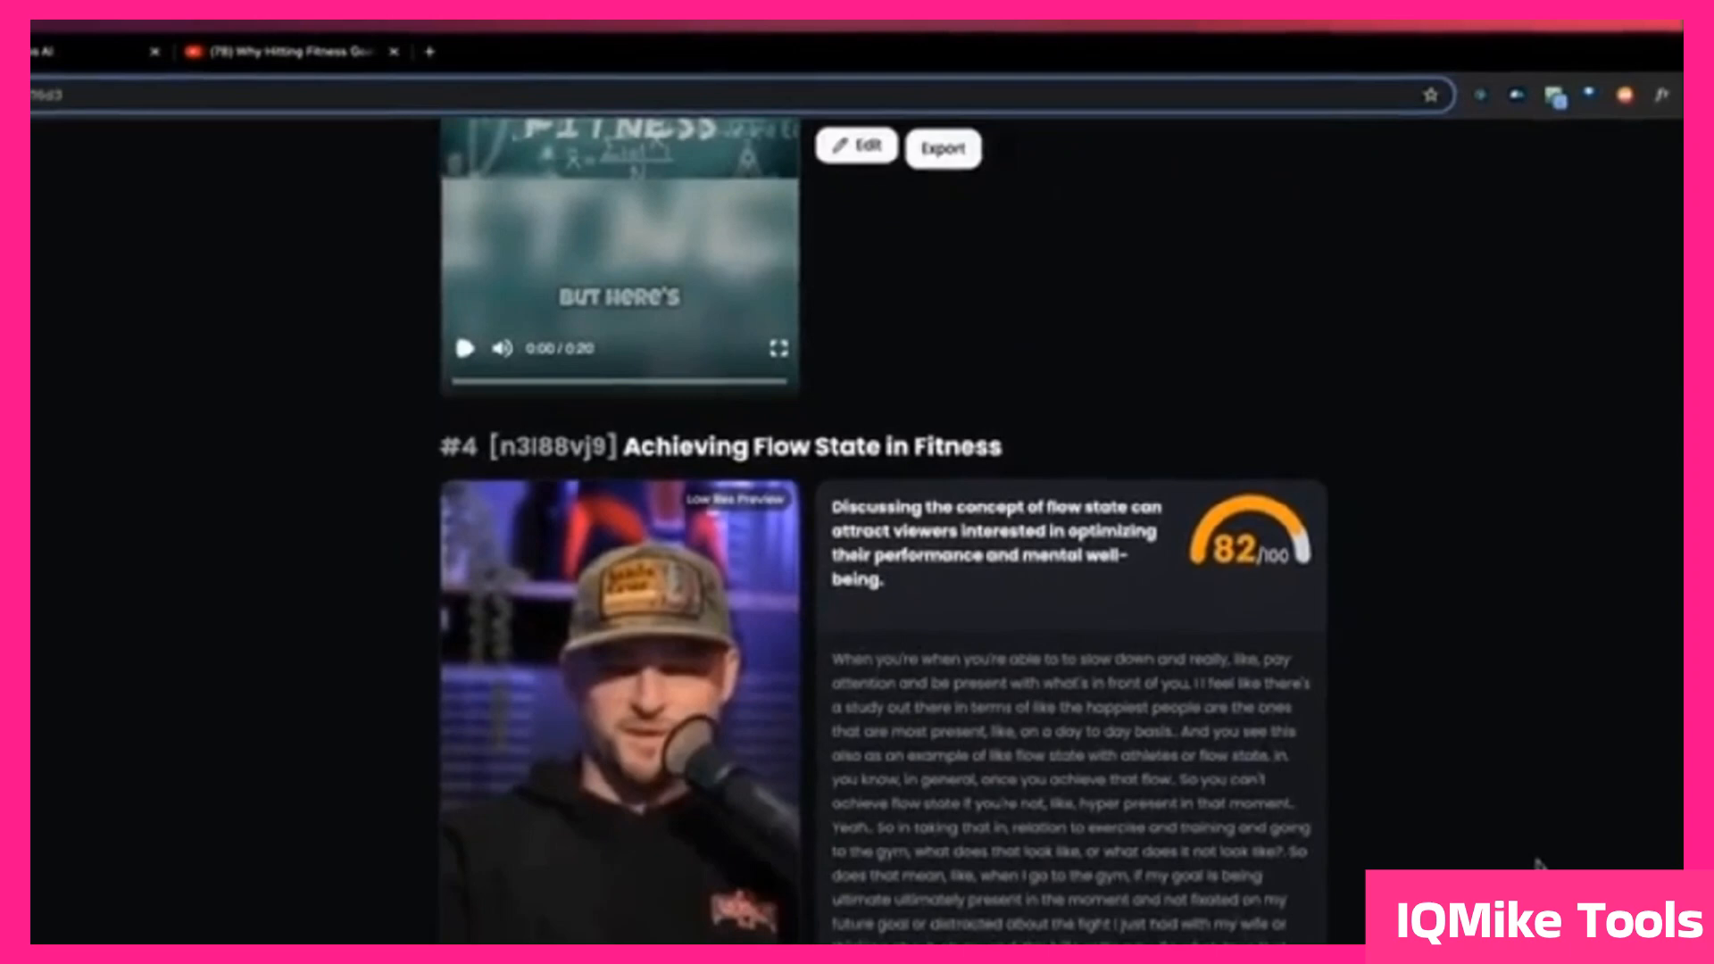
scroll(1517, 835, "up", 15)
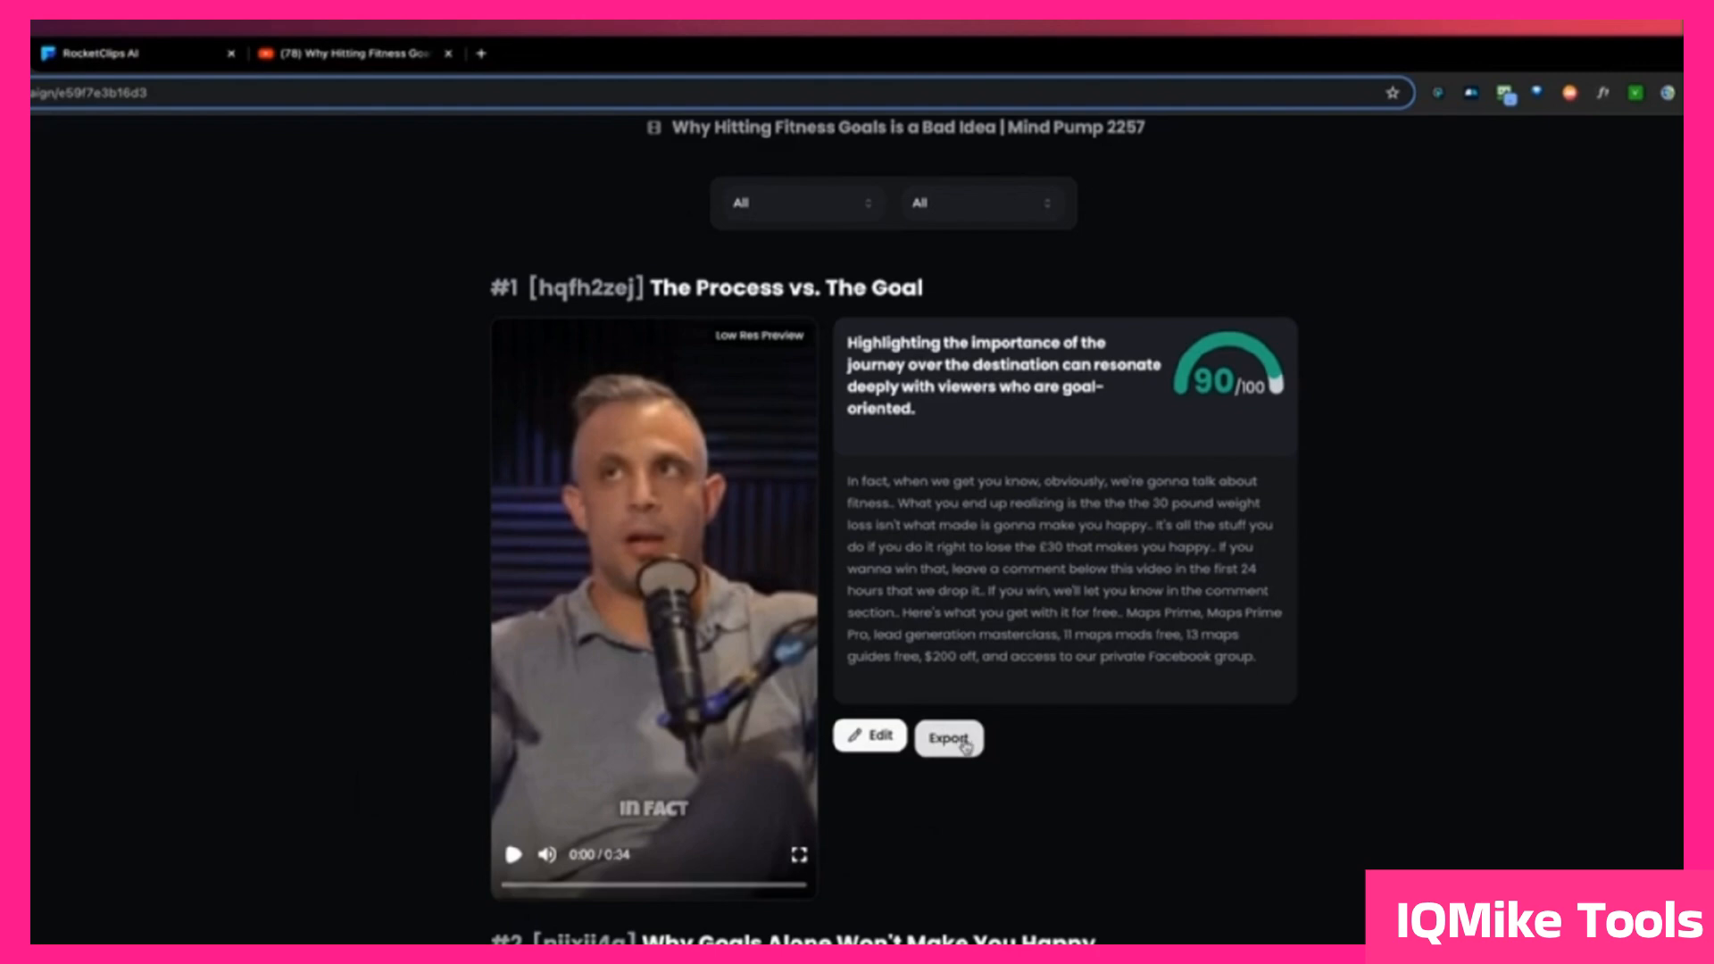
Step: Edit the clip "The Process vs. The Goal" and expand it with the transcript passage from "bundle and the body transformation" to "mapsjanuary.com"
left_click(867, 739)
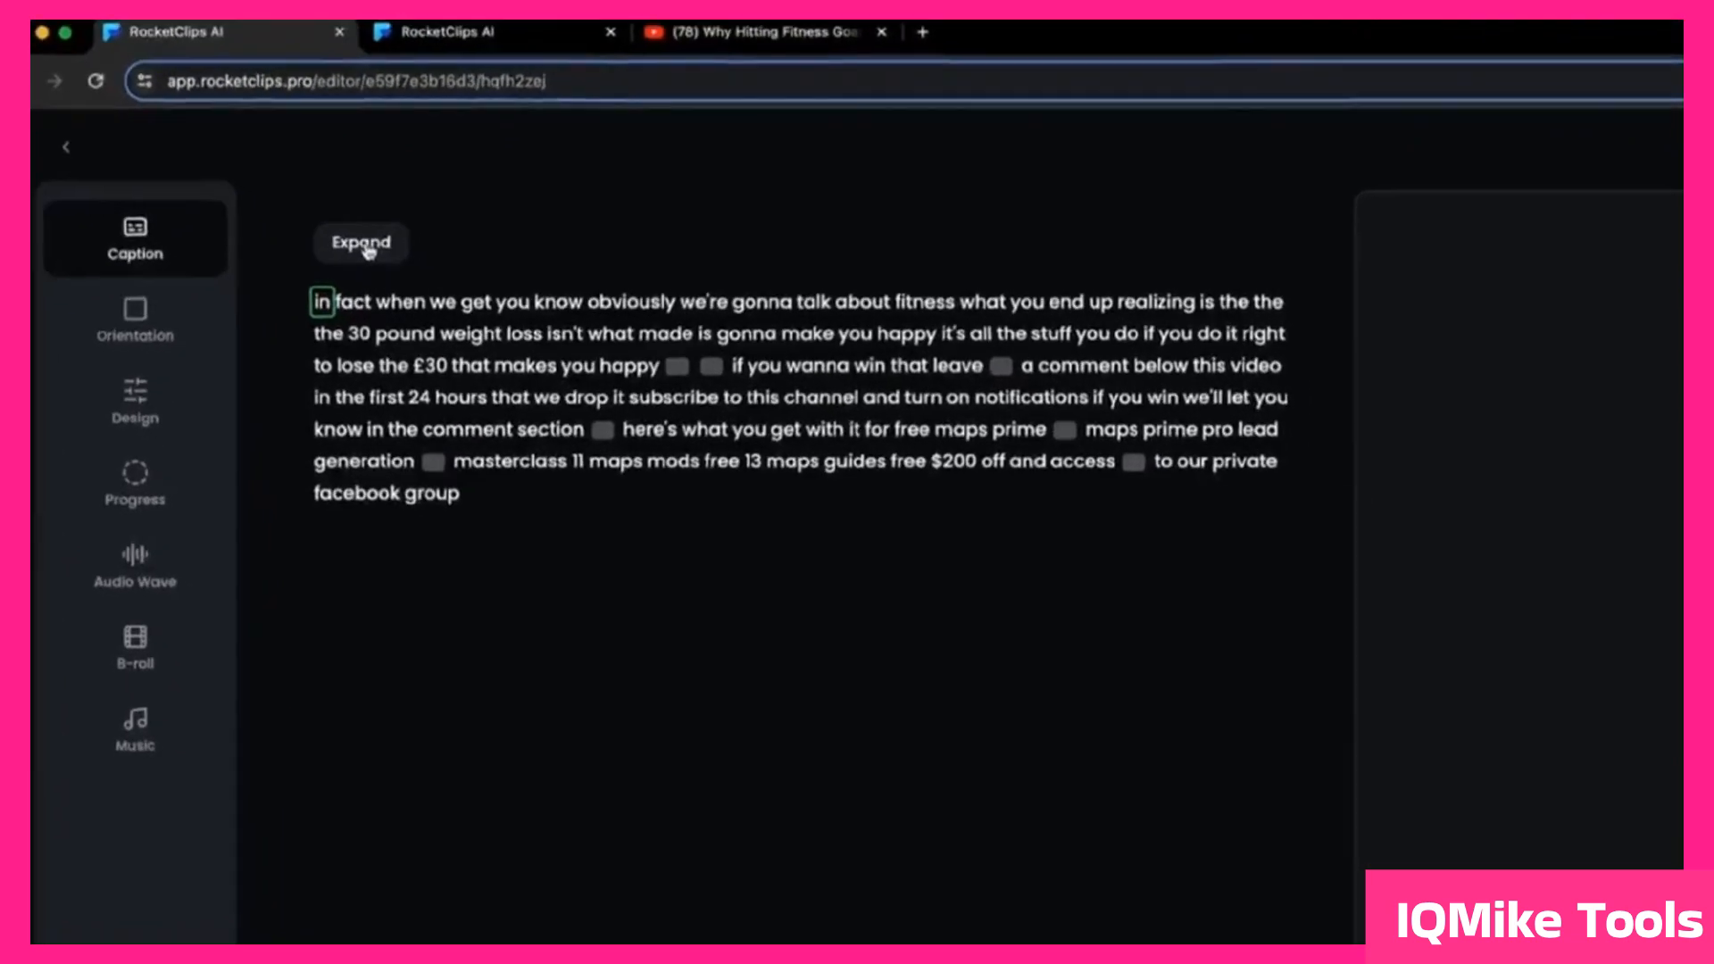
left_click(418, 278)
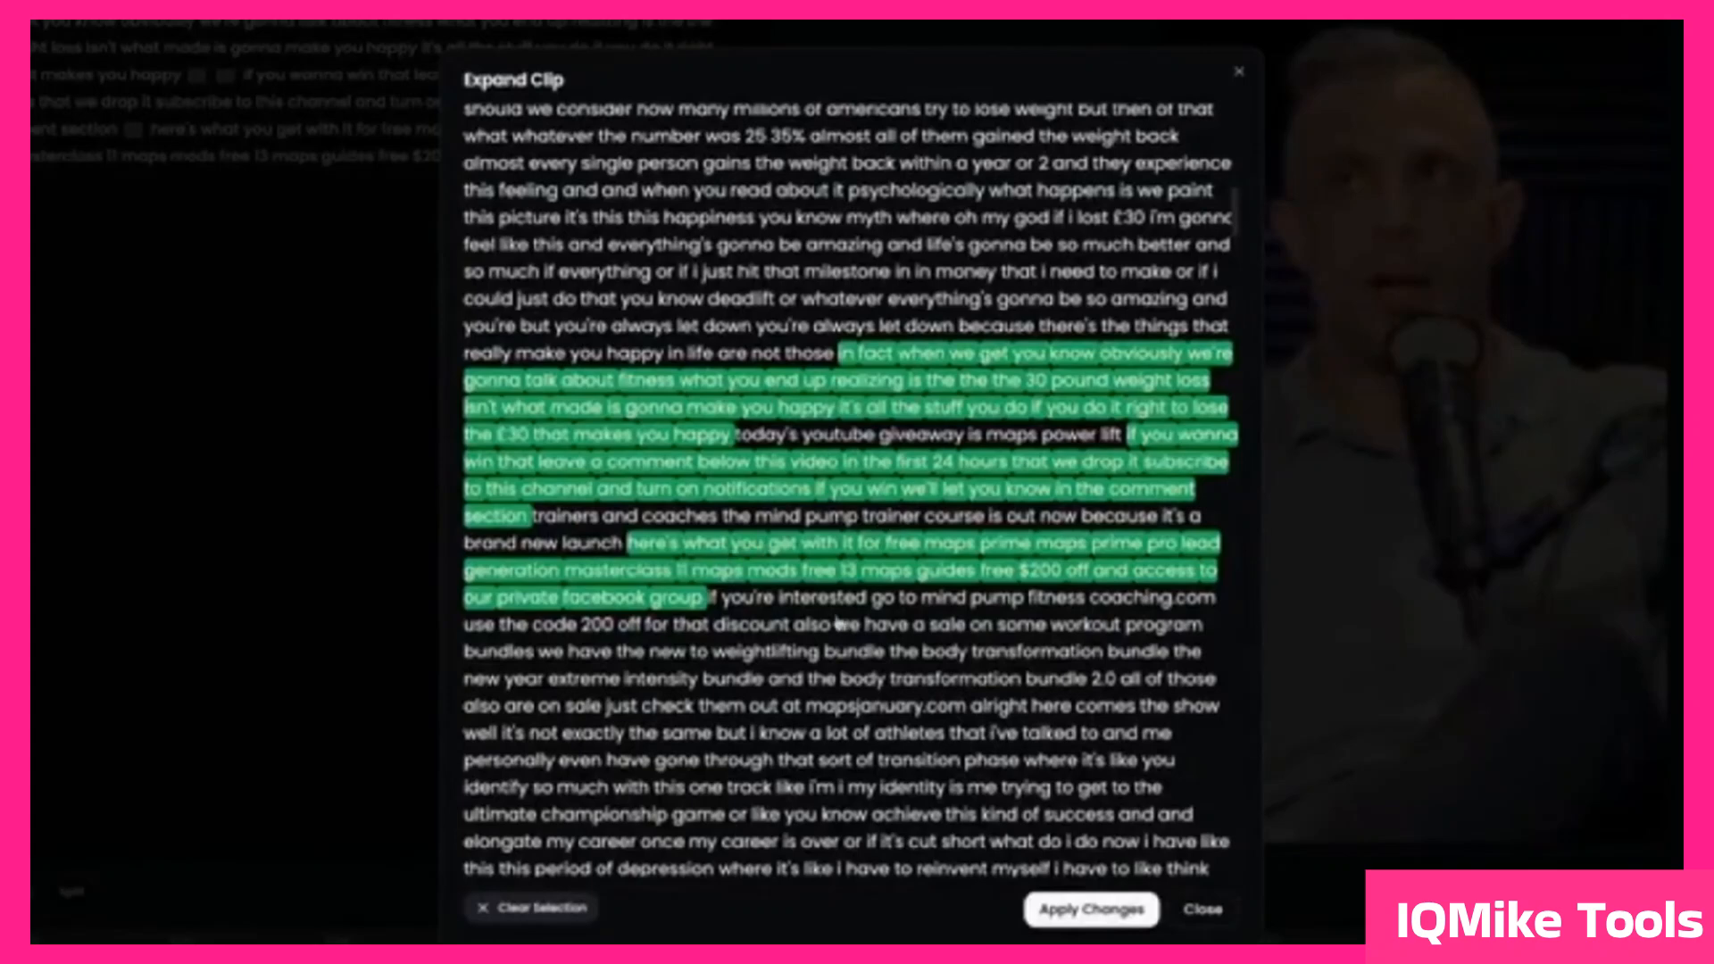
scroll(982, 658, "down", 2)
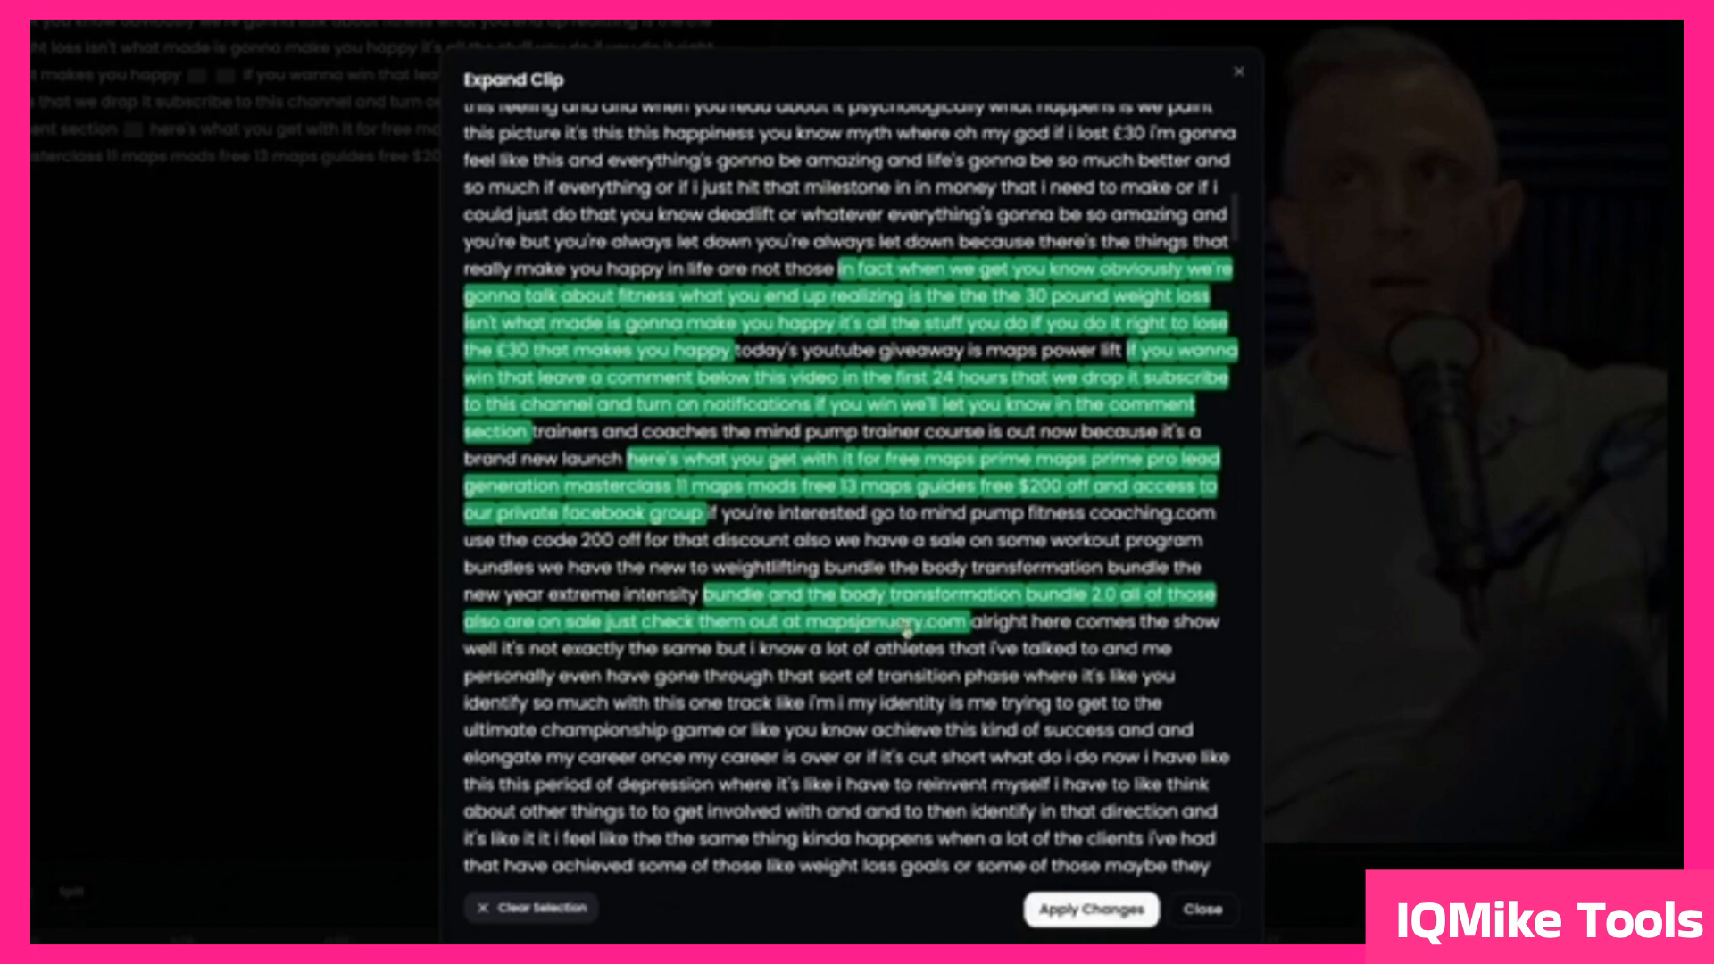
left_click(1076, 907)
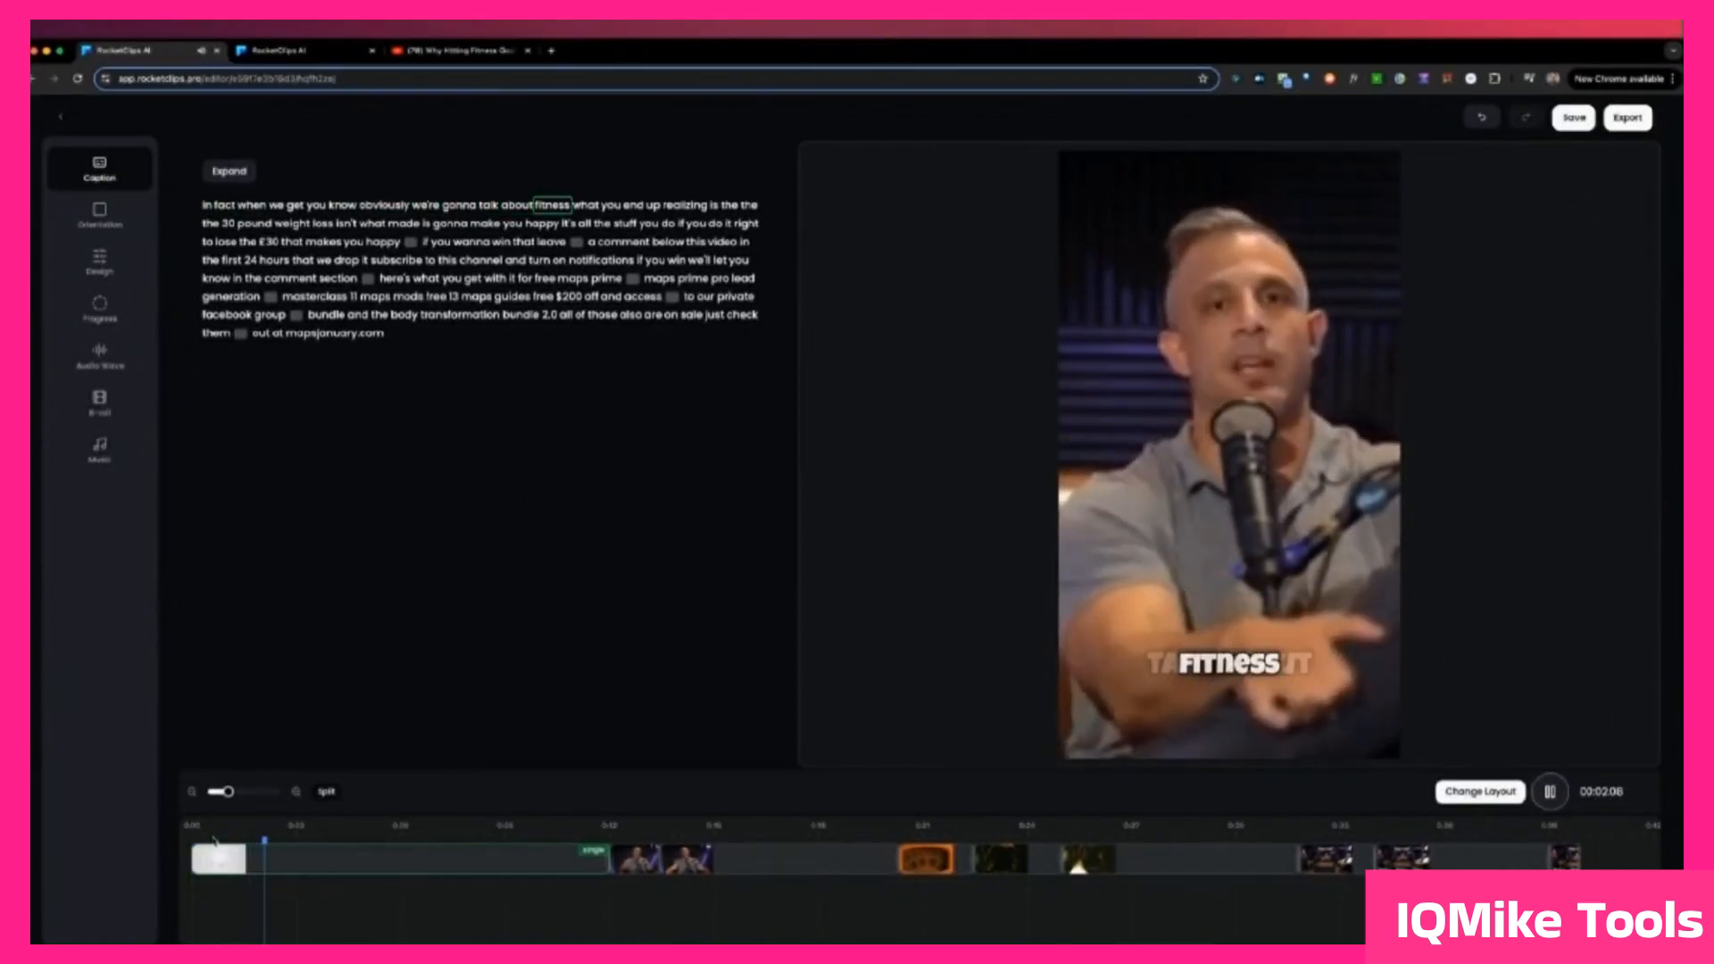
Step: Pause the clip's playback and move the playhead to 00:02:13, at the word "fitness"
key("space")
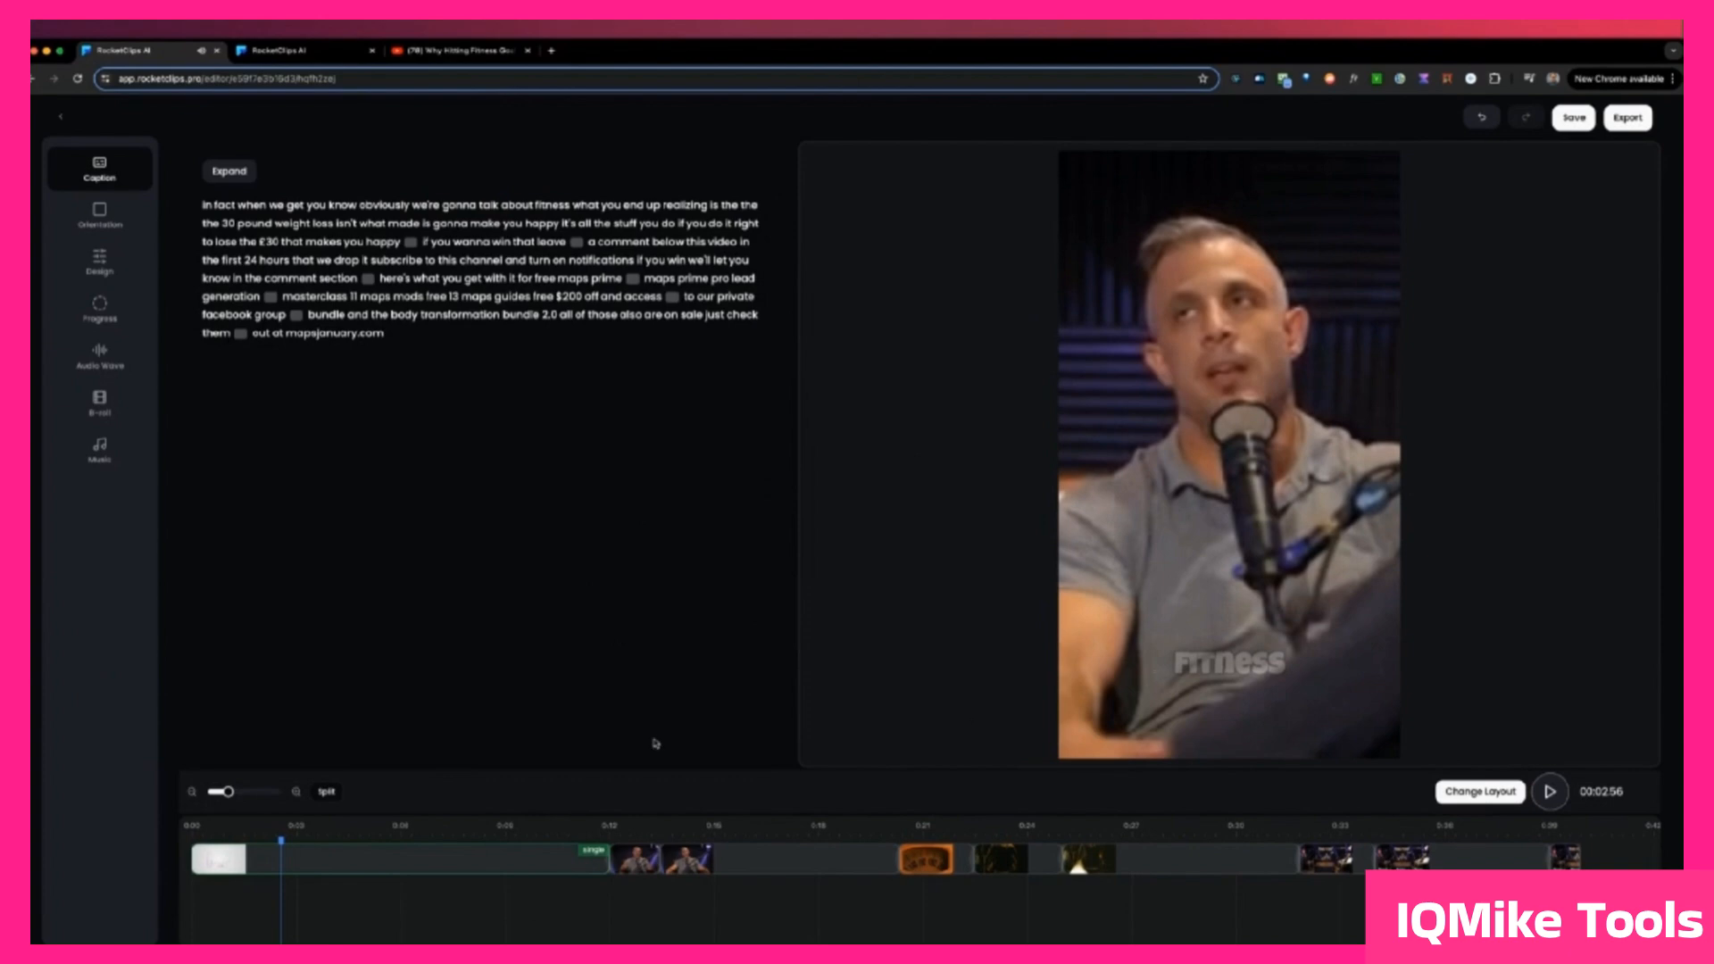
left_click(267, 837)
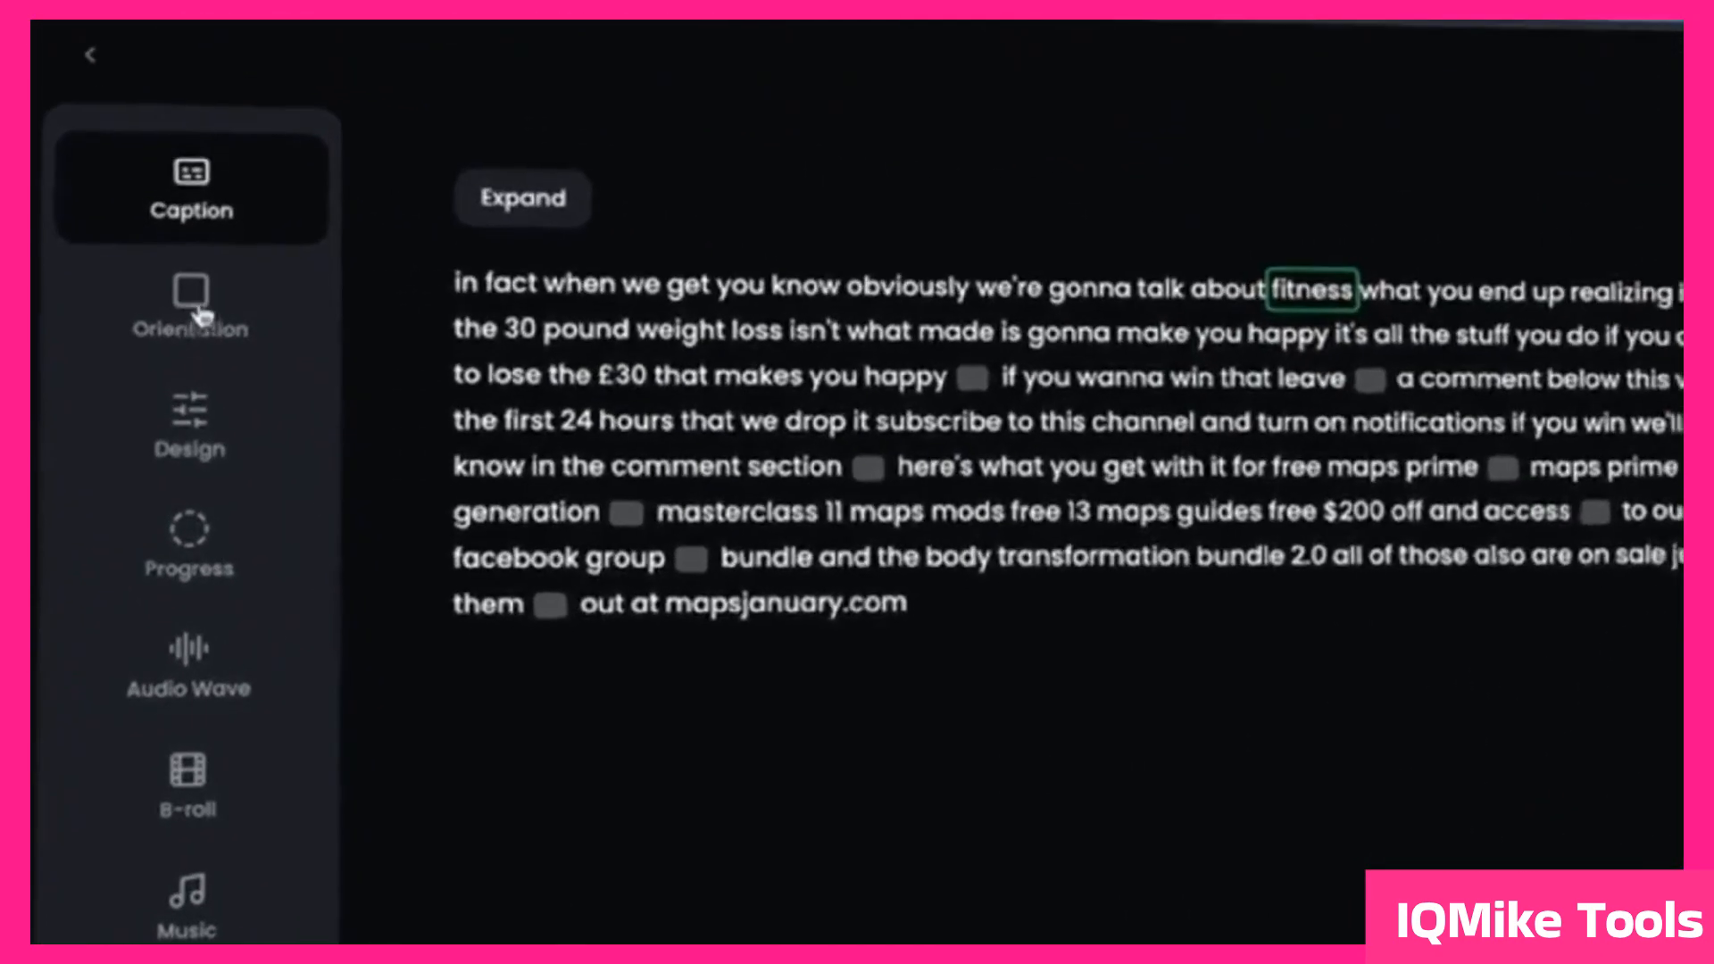
Step: Try the Landscape and Square orientations on the clip and return it to Portrait
left_click(250, 380)
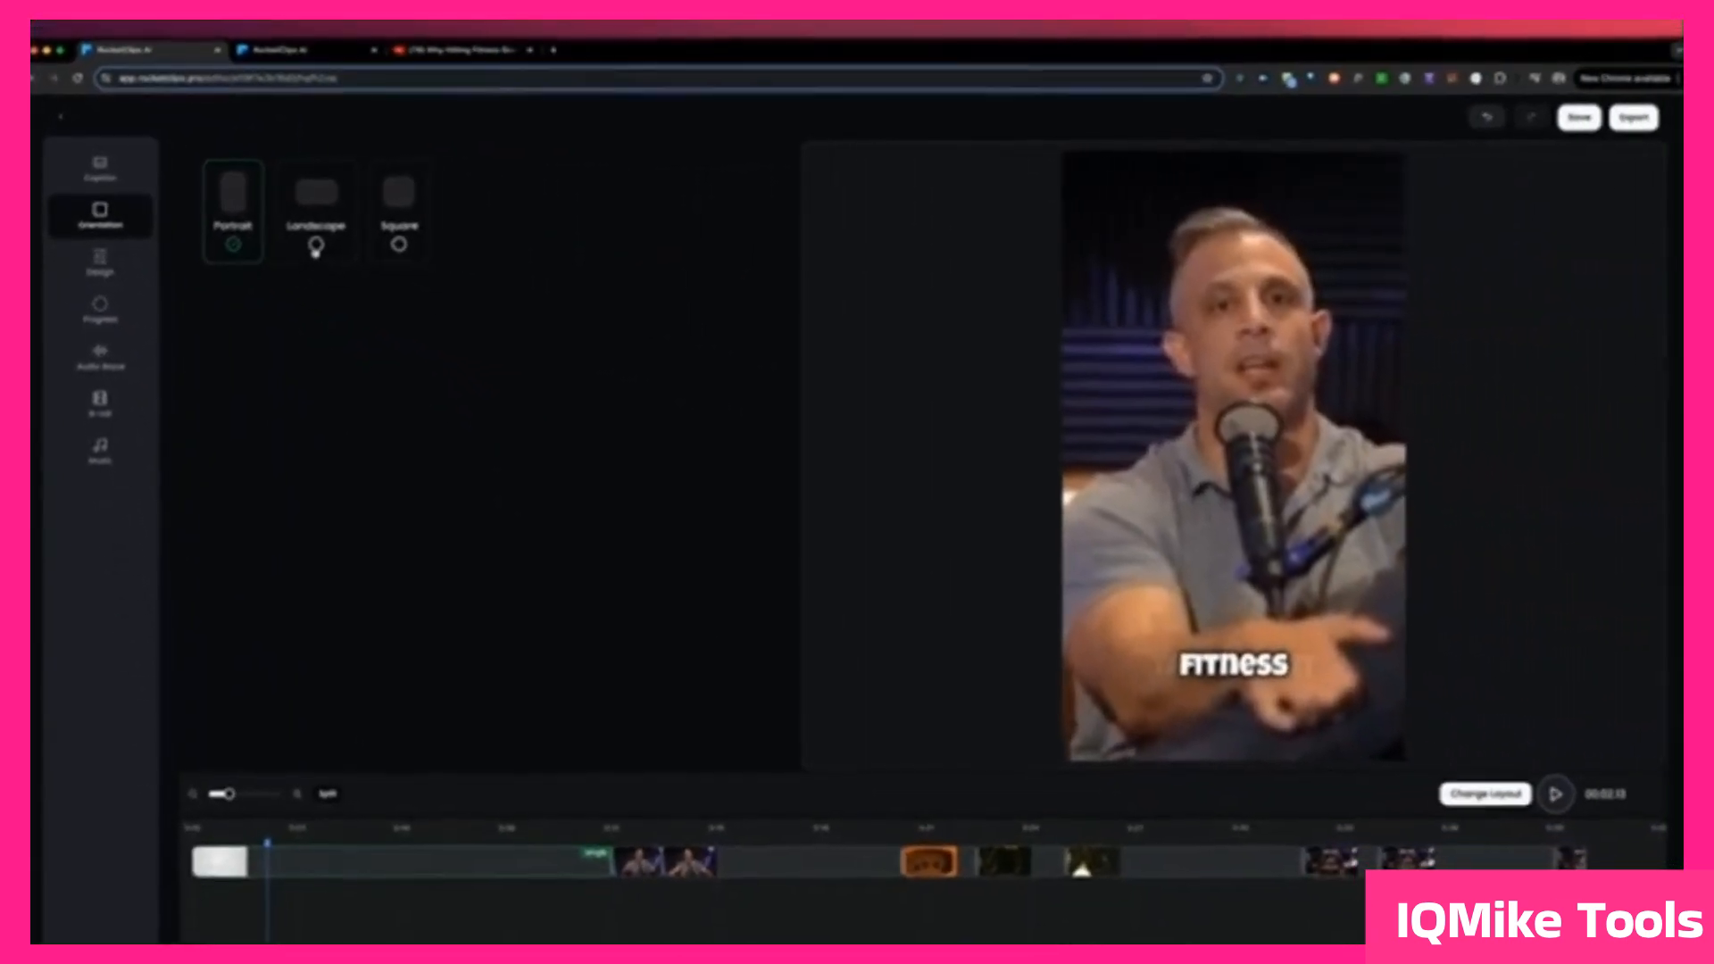
left_click(394, 268)
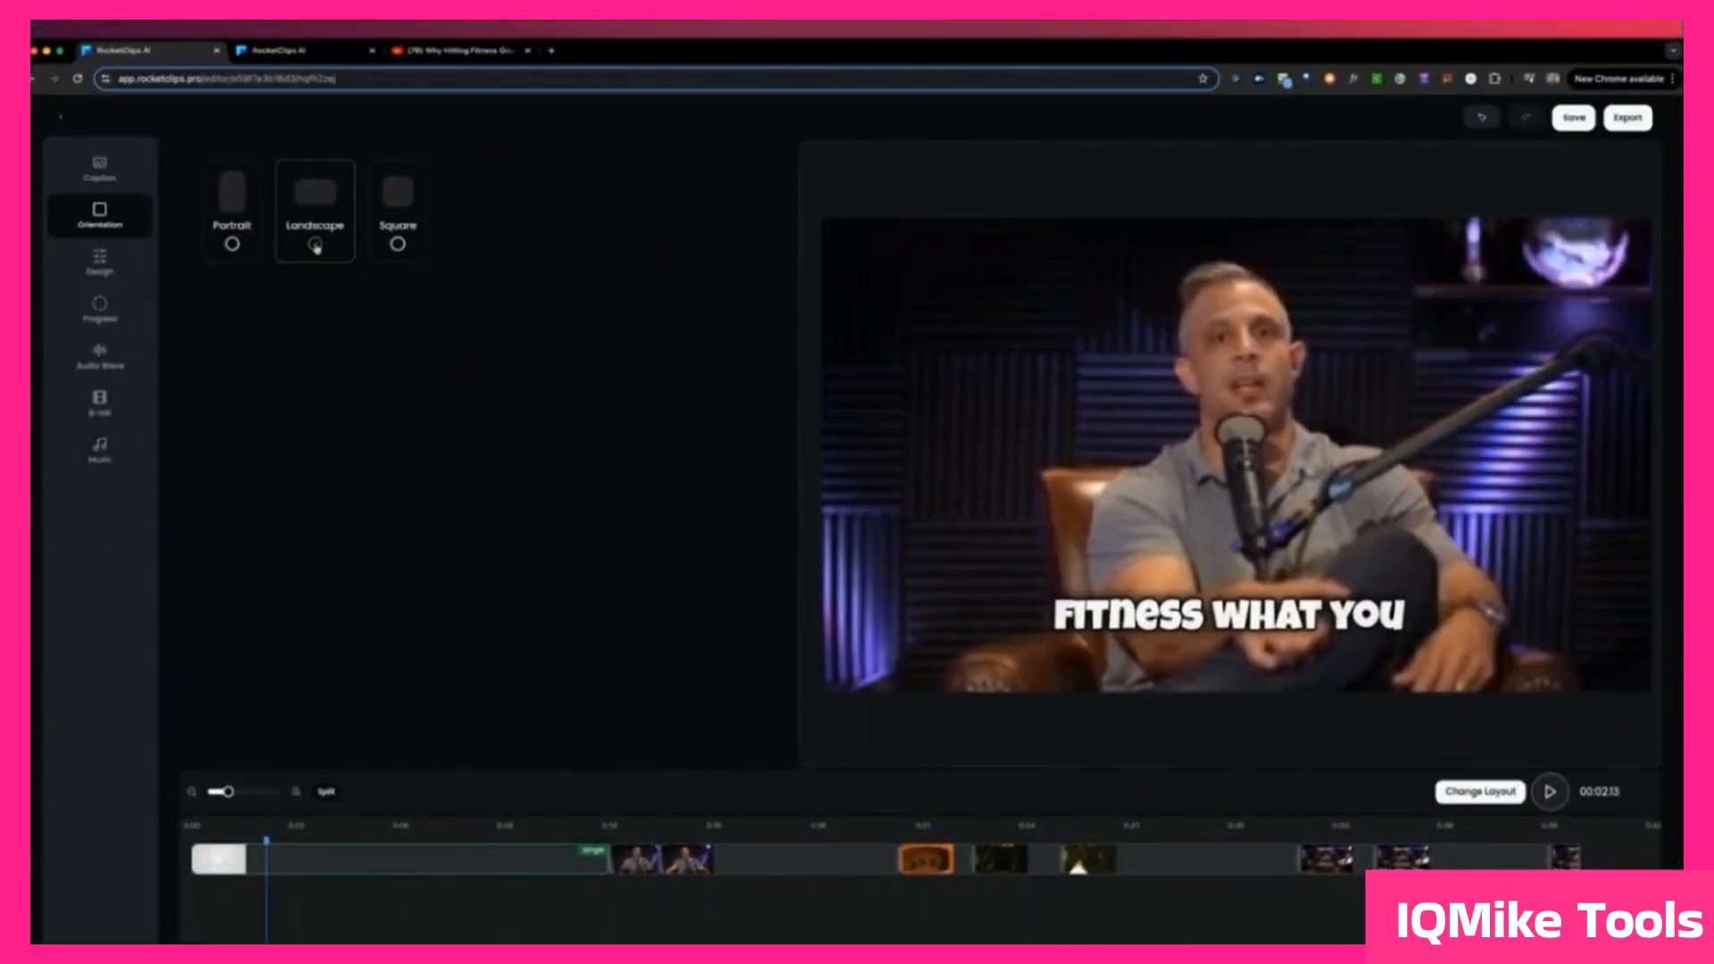
left_click(397, 245)
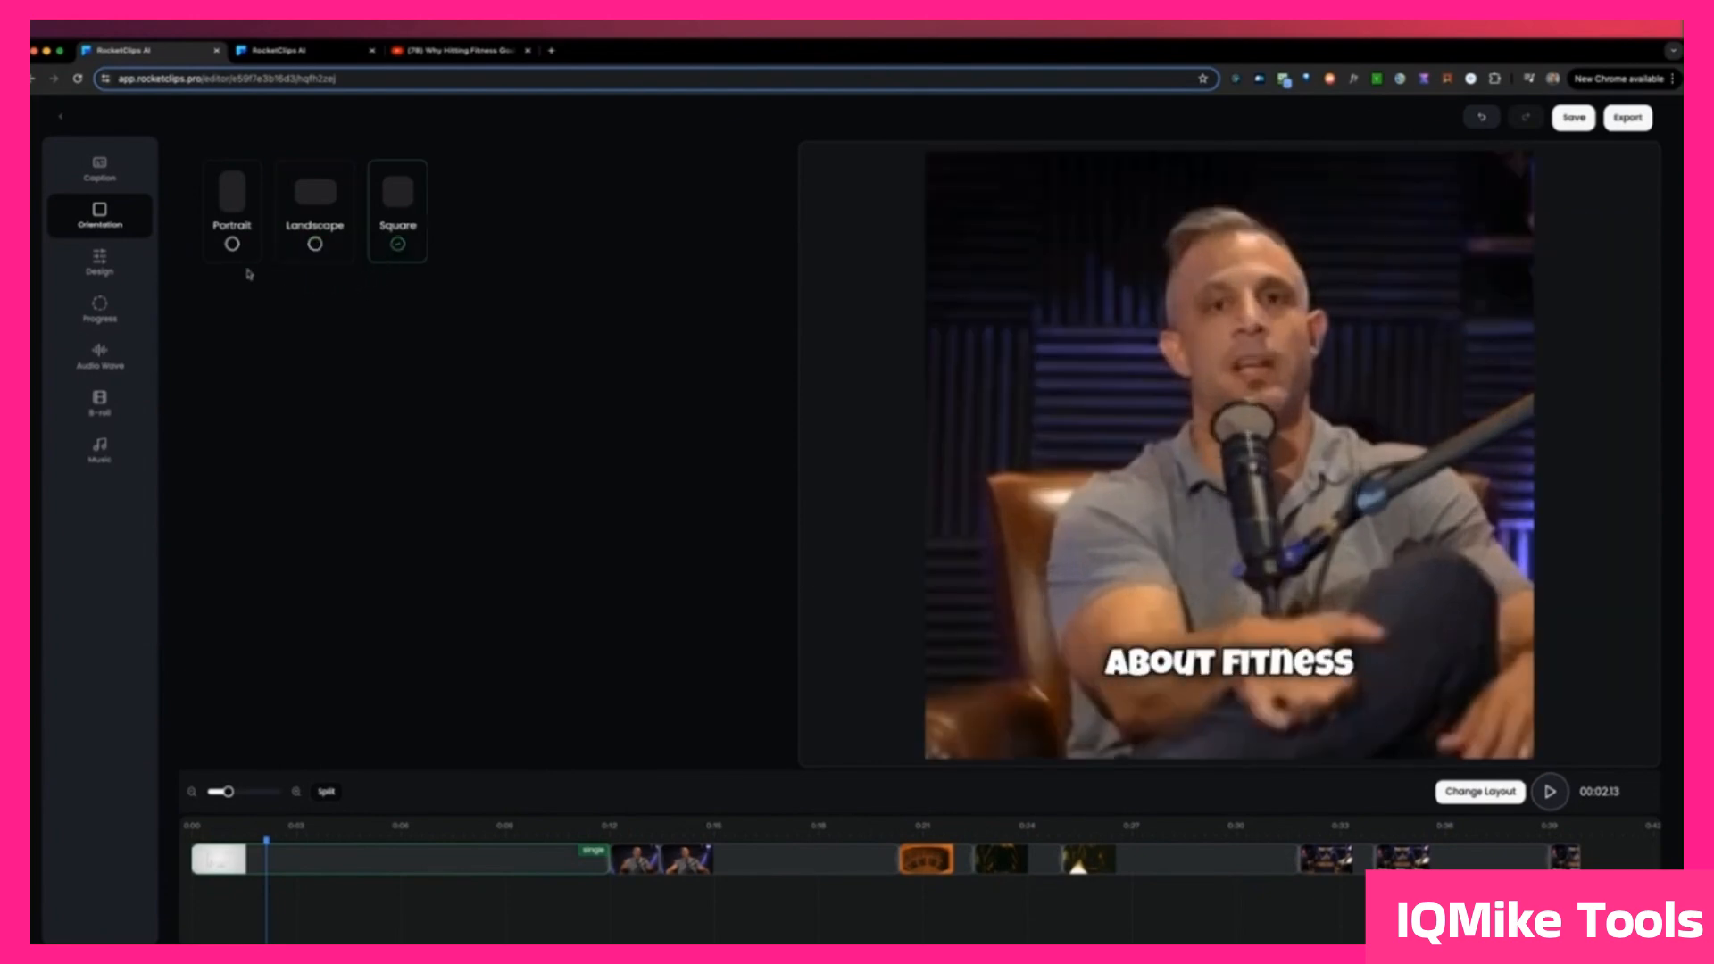
left_click(232, 243)
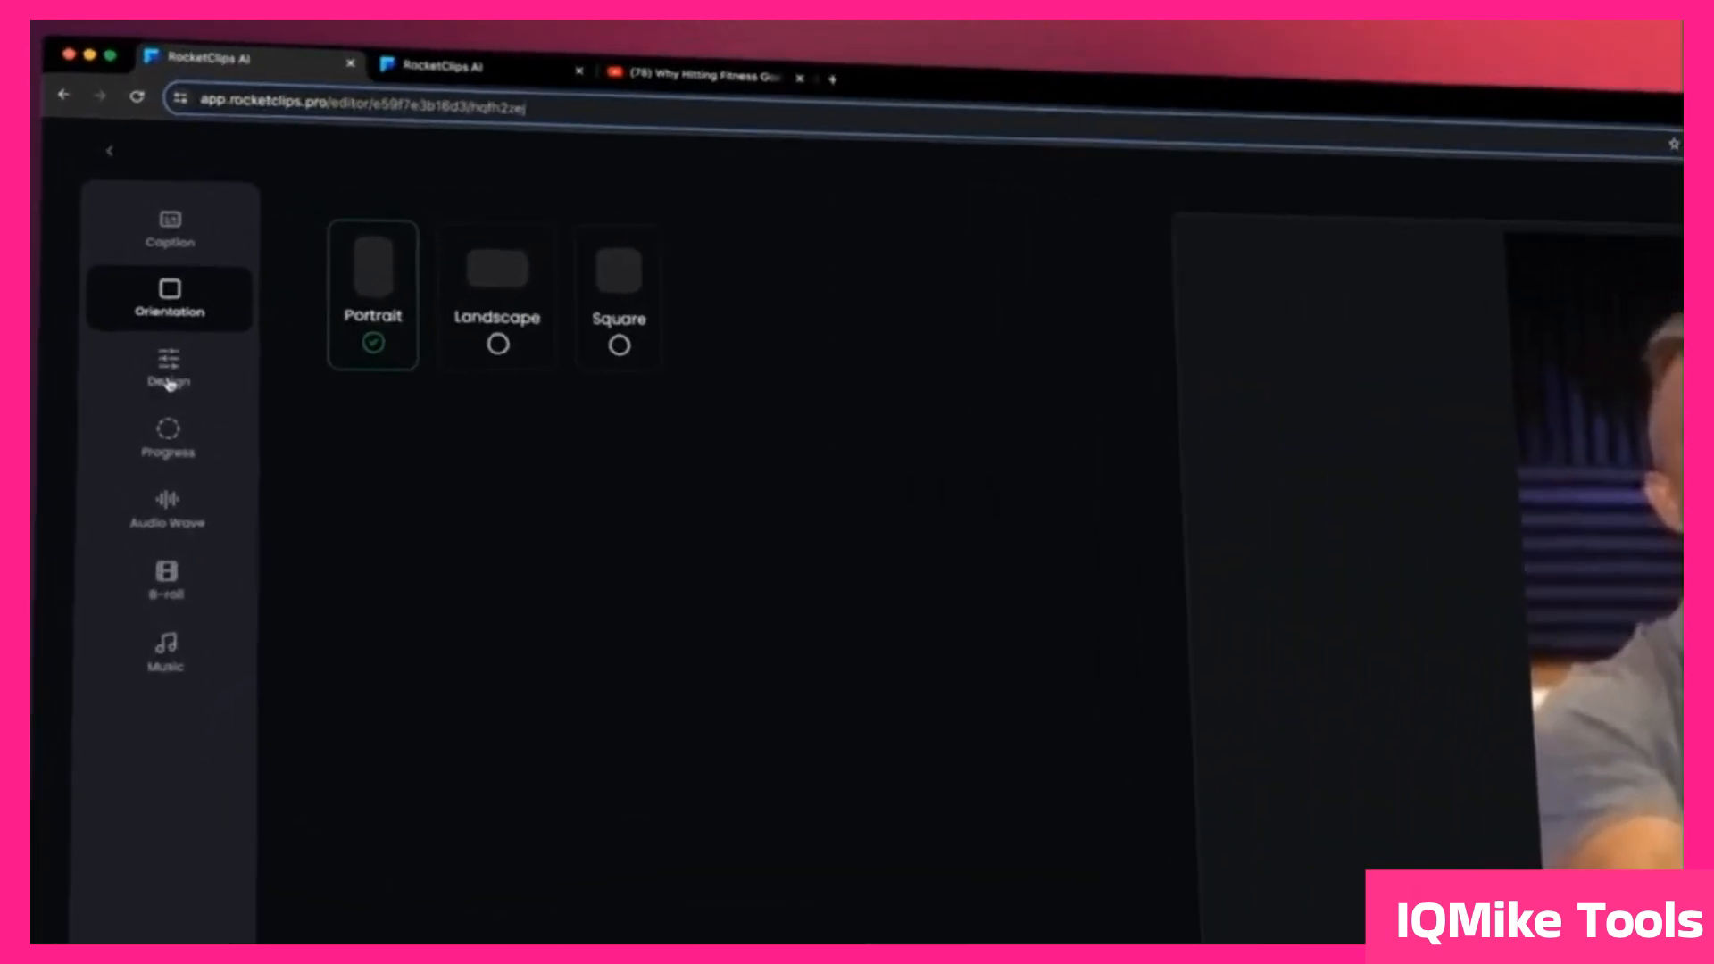
Step: Try the Barb subtitle design on the clip and return to the MineCraft design
left_click(169, 384)
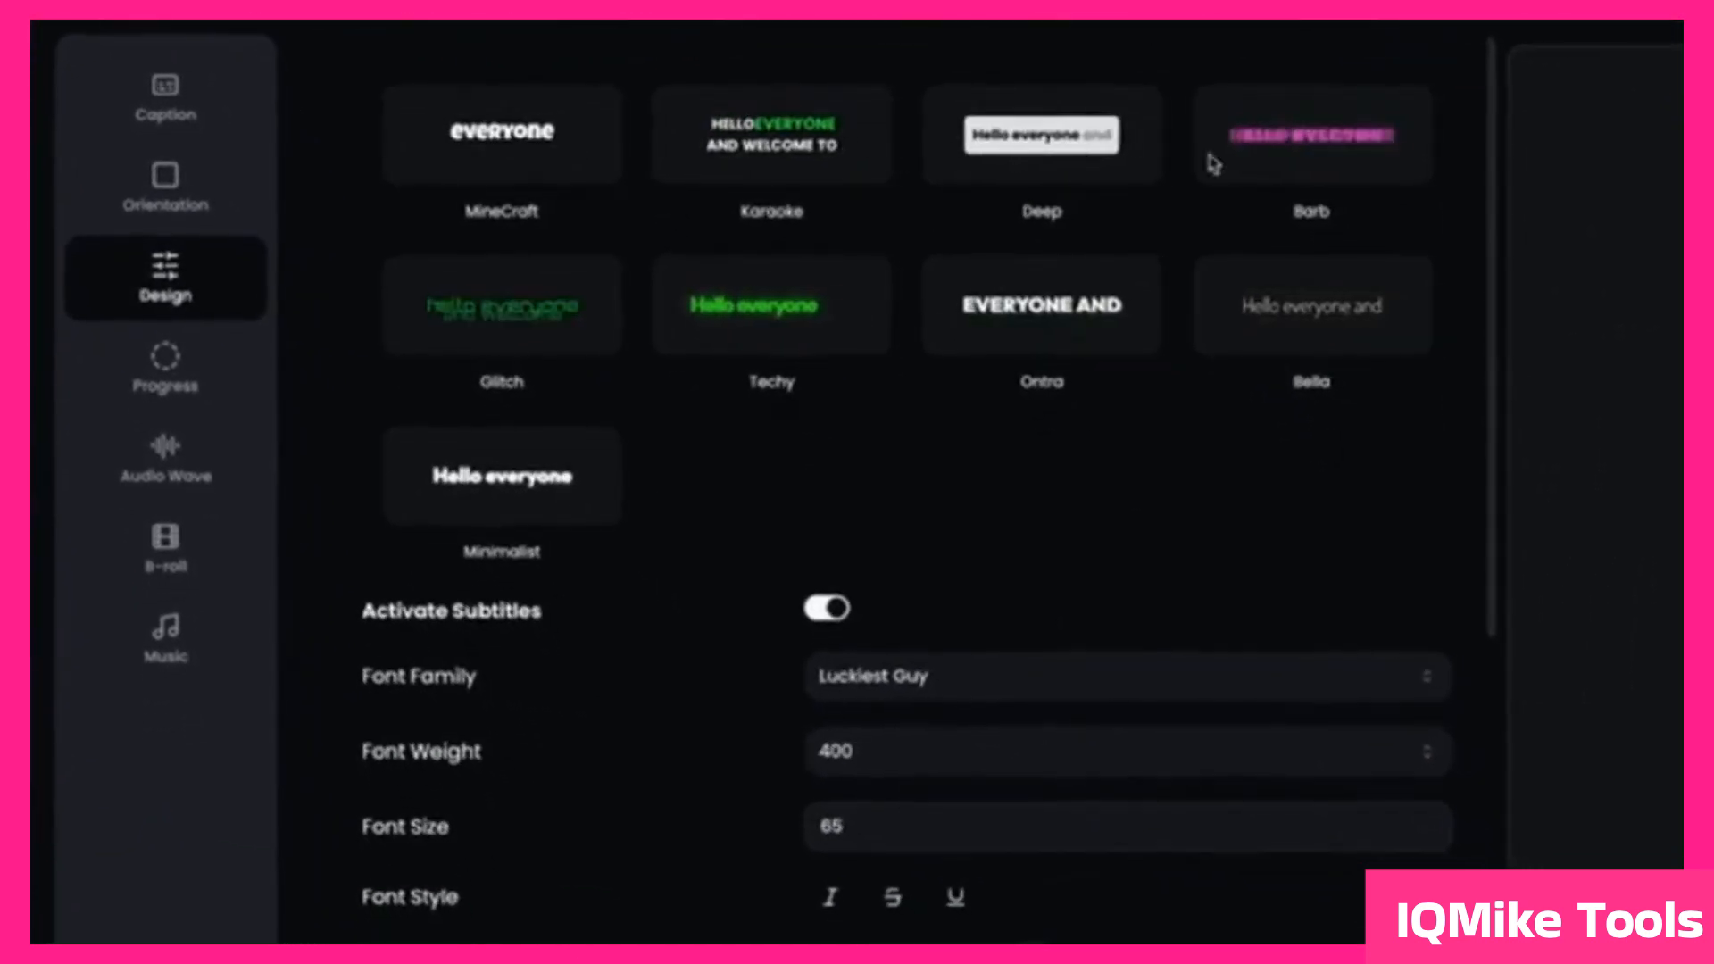
left_click(1250, 156)
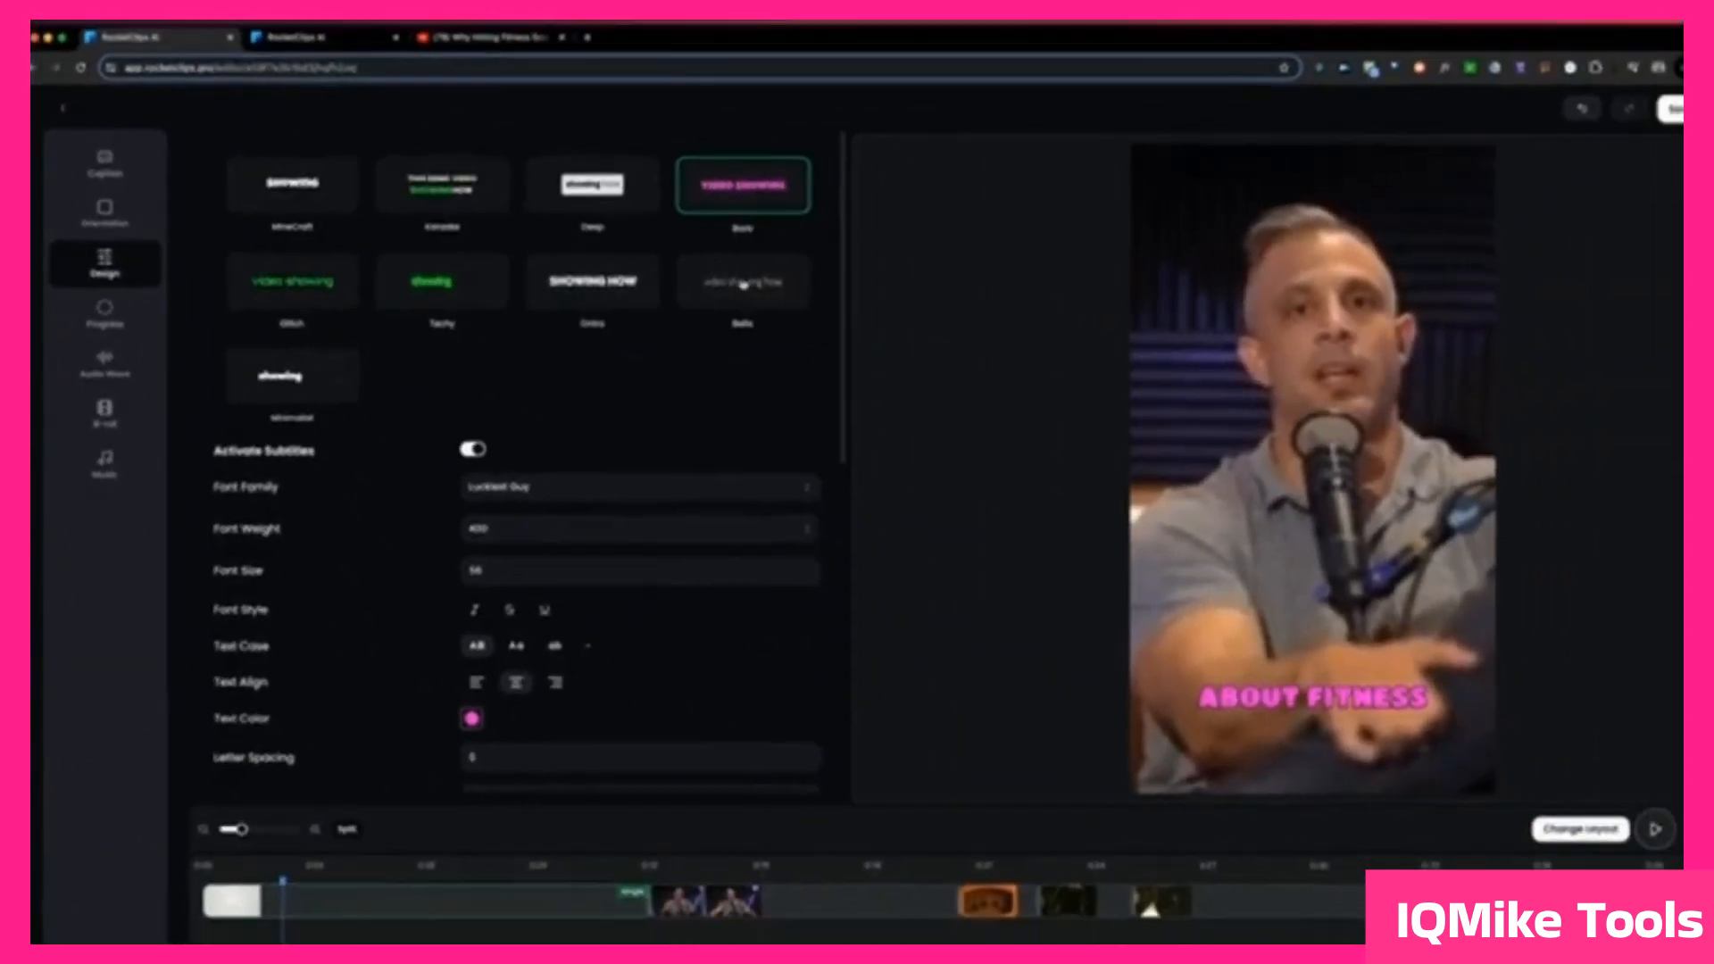
left_click(864, 287)
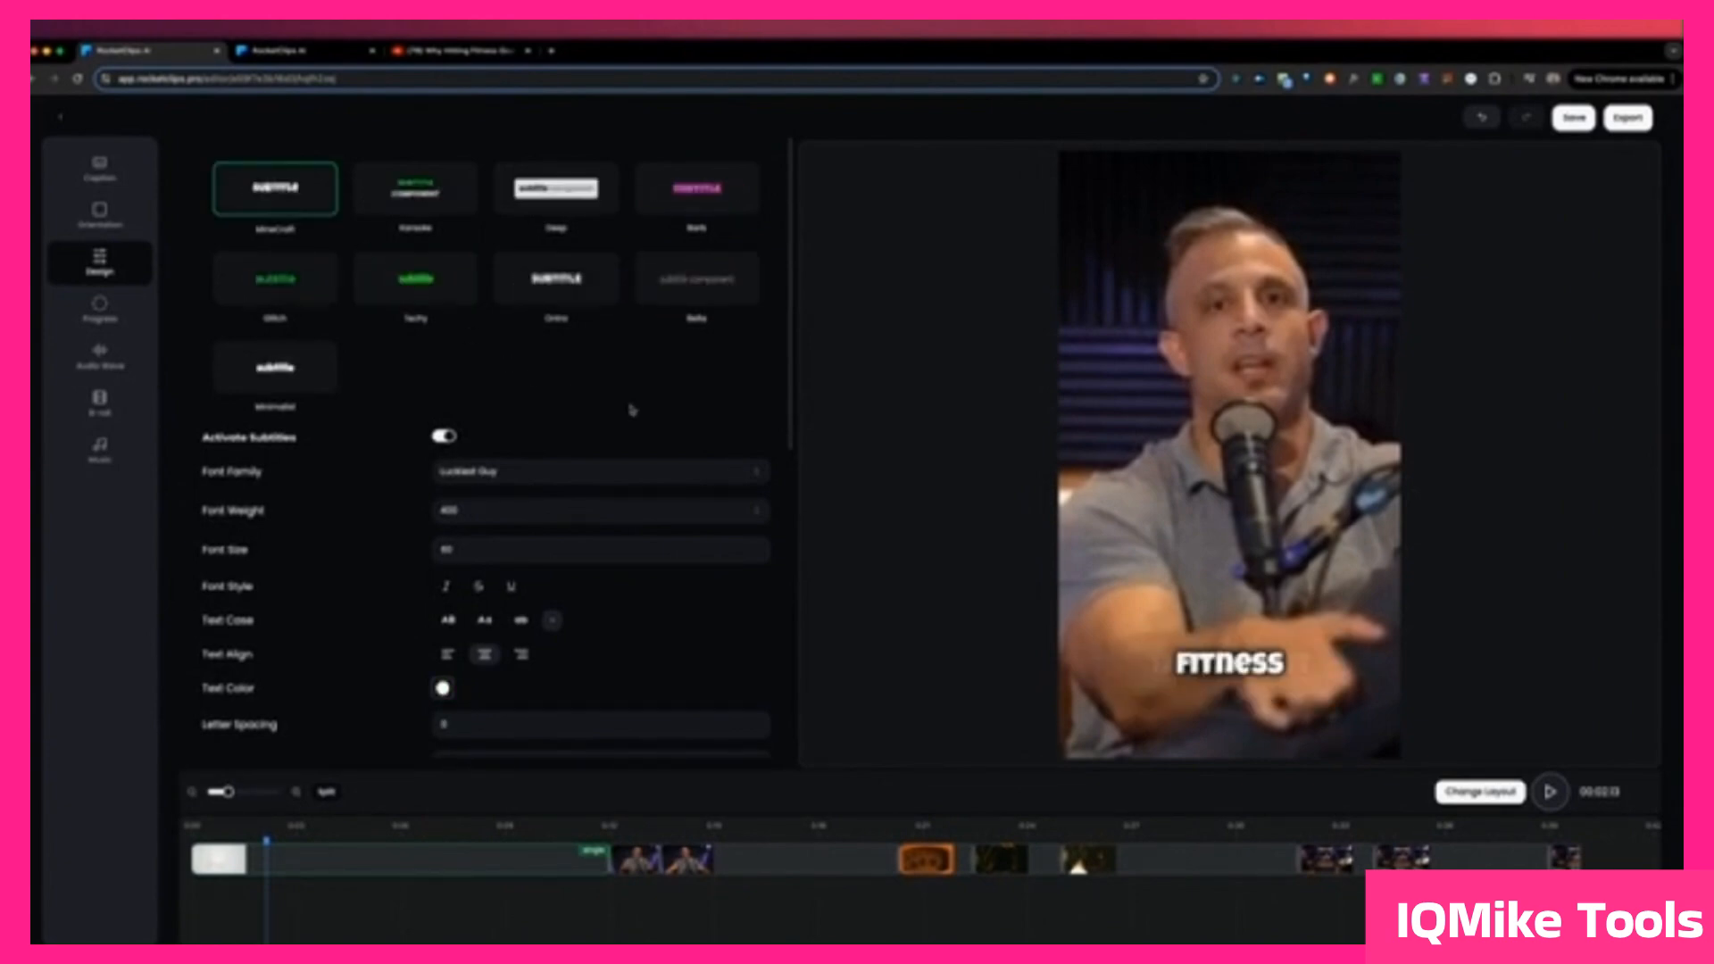
Step: Set the subtitles' font family to Lilita One and the font size to 74
scroll(631, 410, "down", 3)
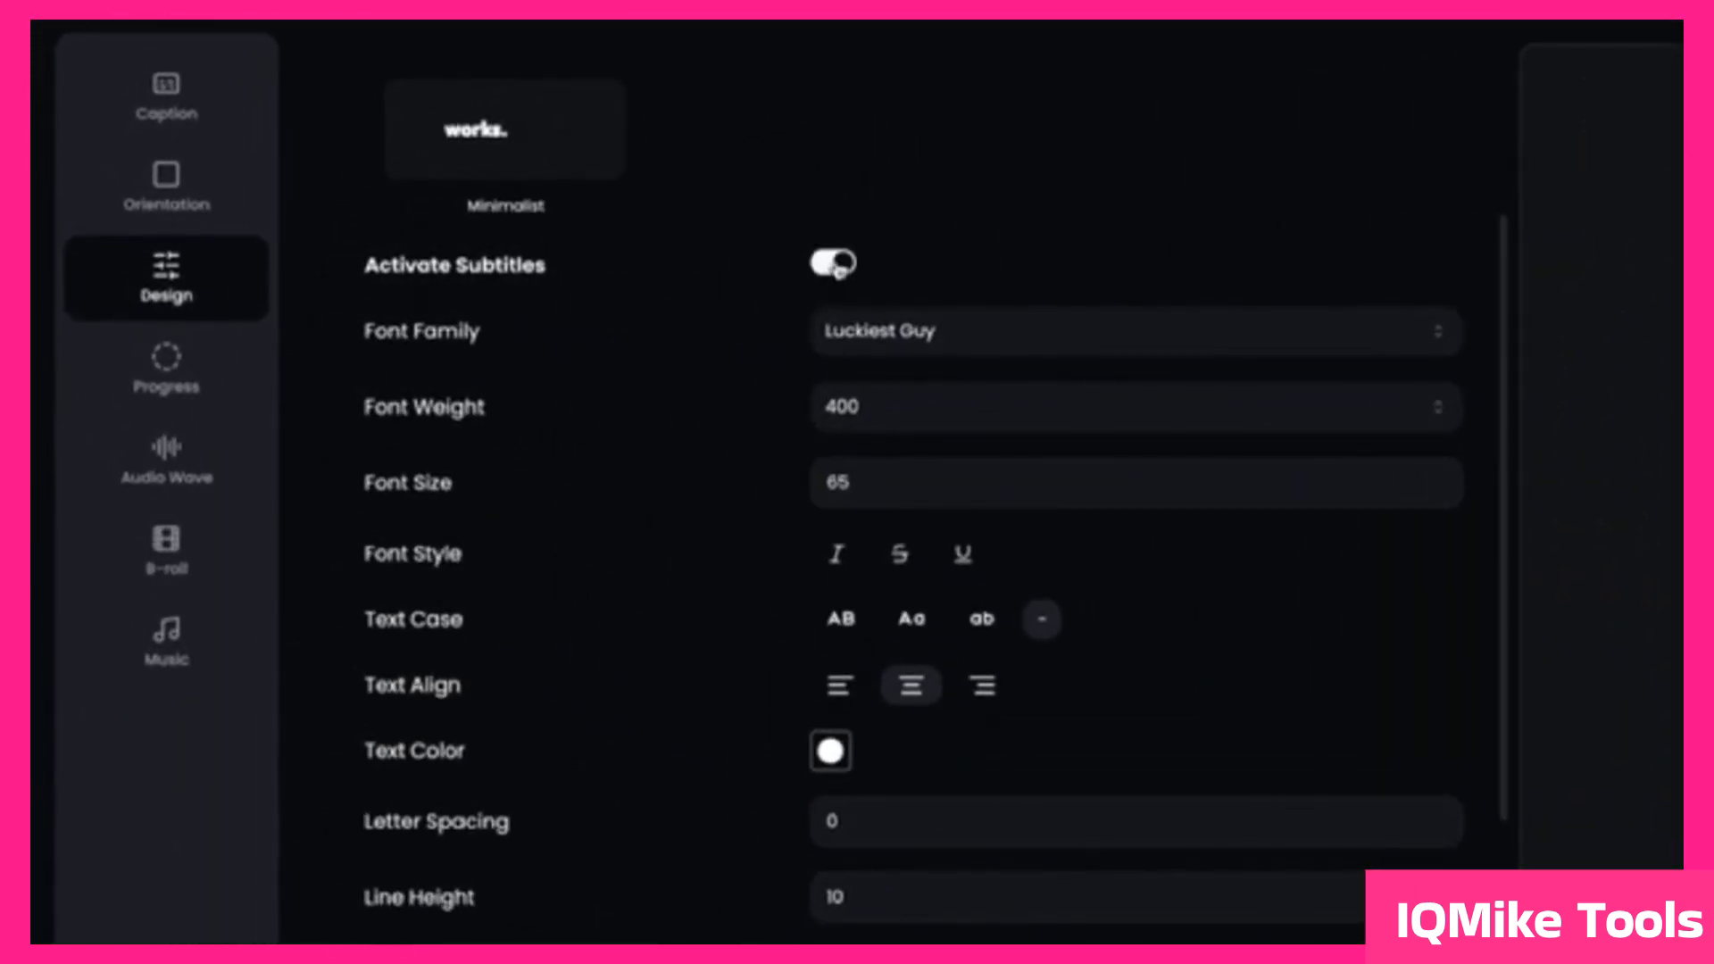
left_click(912, 335)
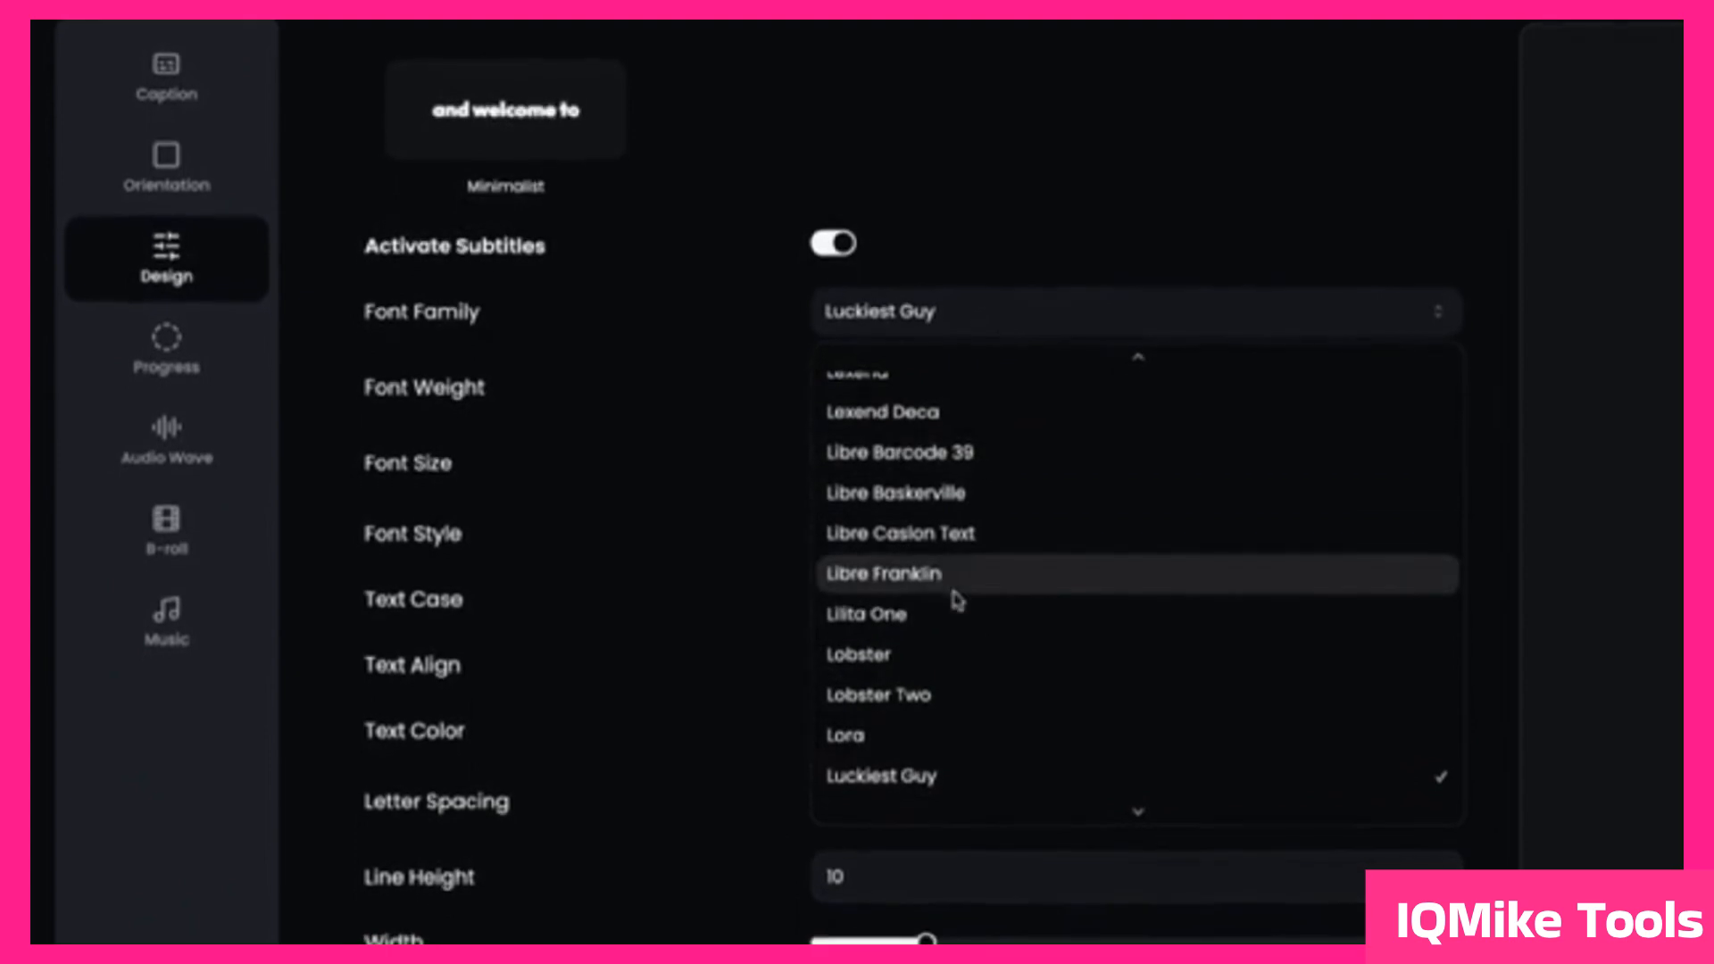
left_click(951, 607)
scroll(940, 566, "down", 2)
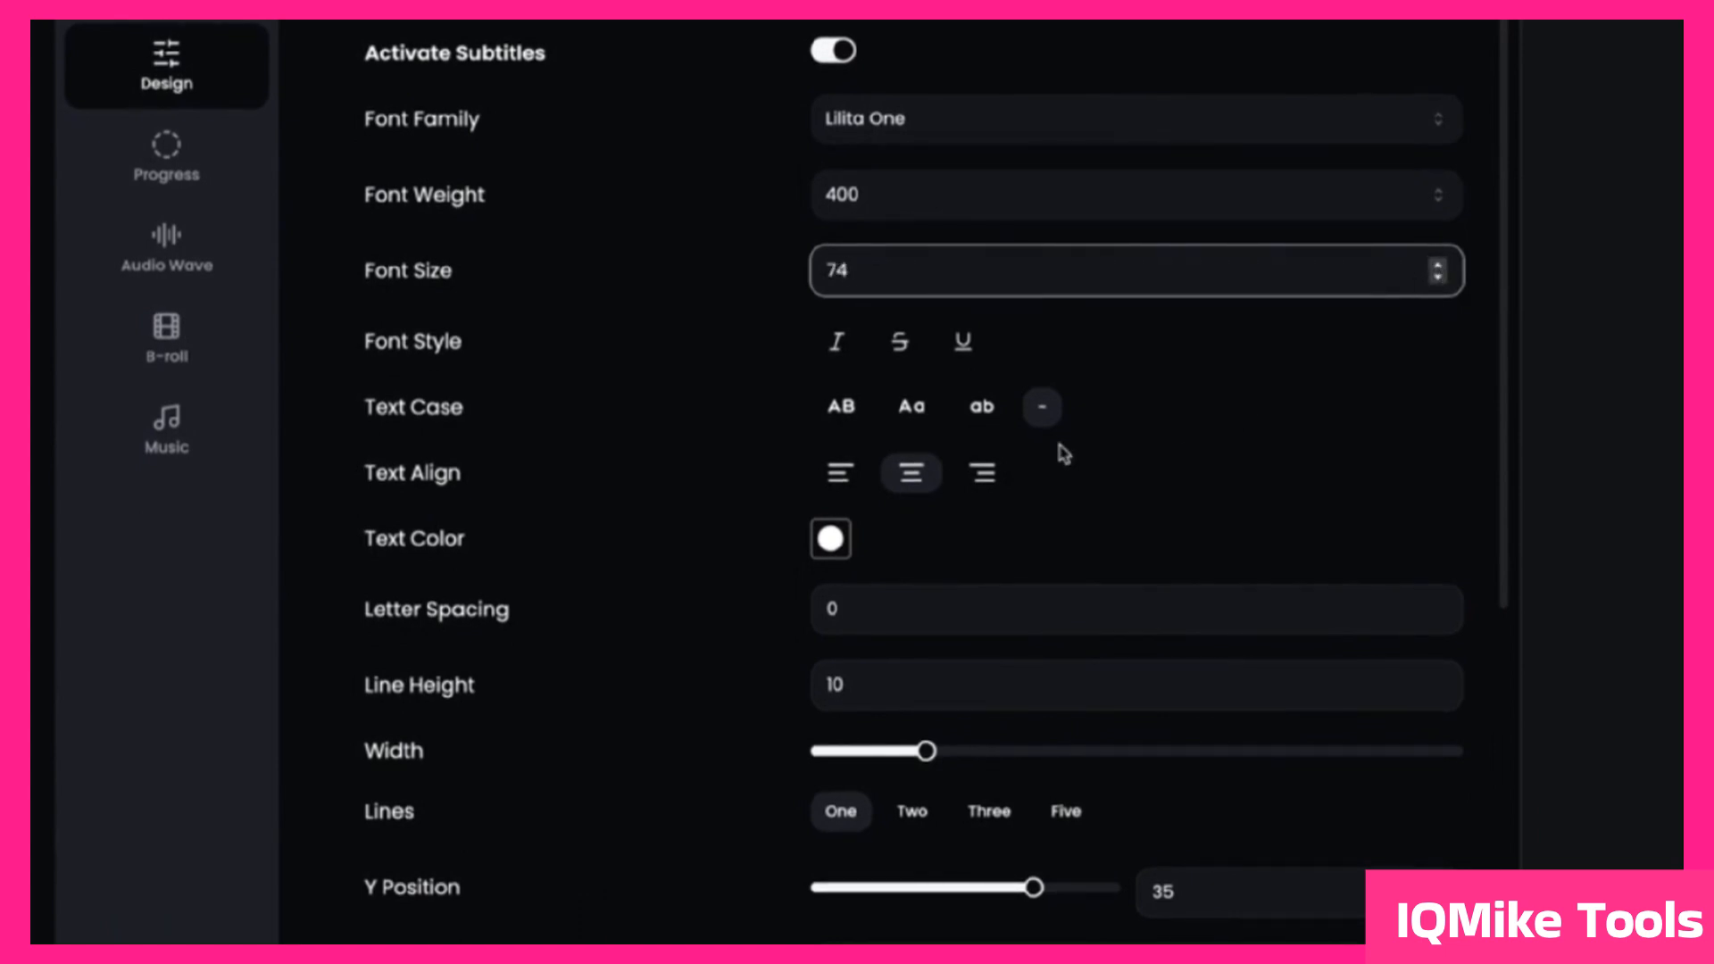
scroll(1062, 454, "down", 1)
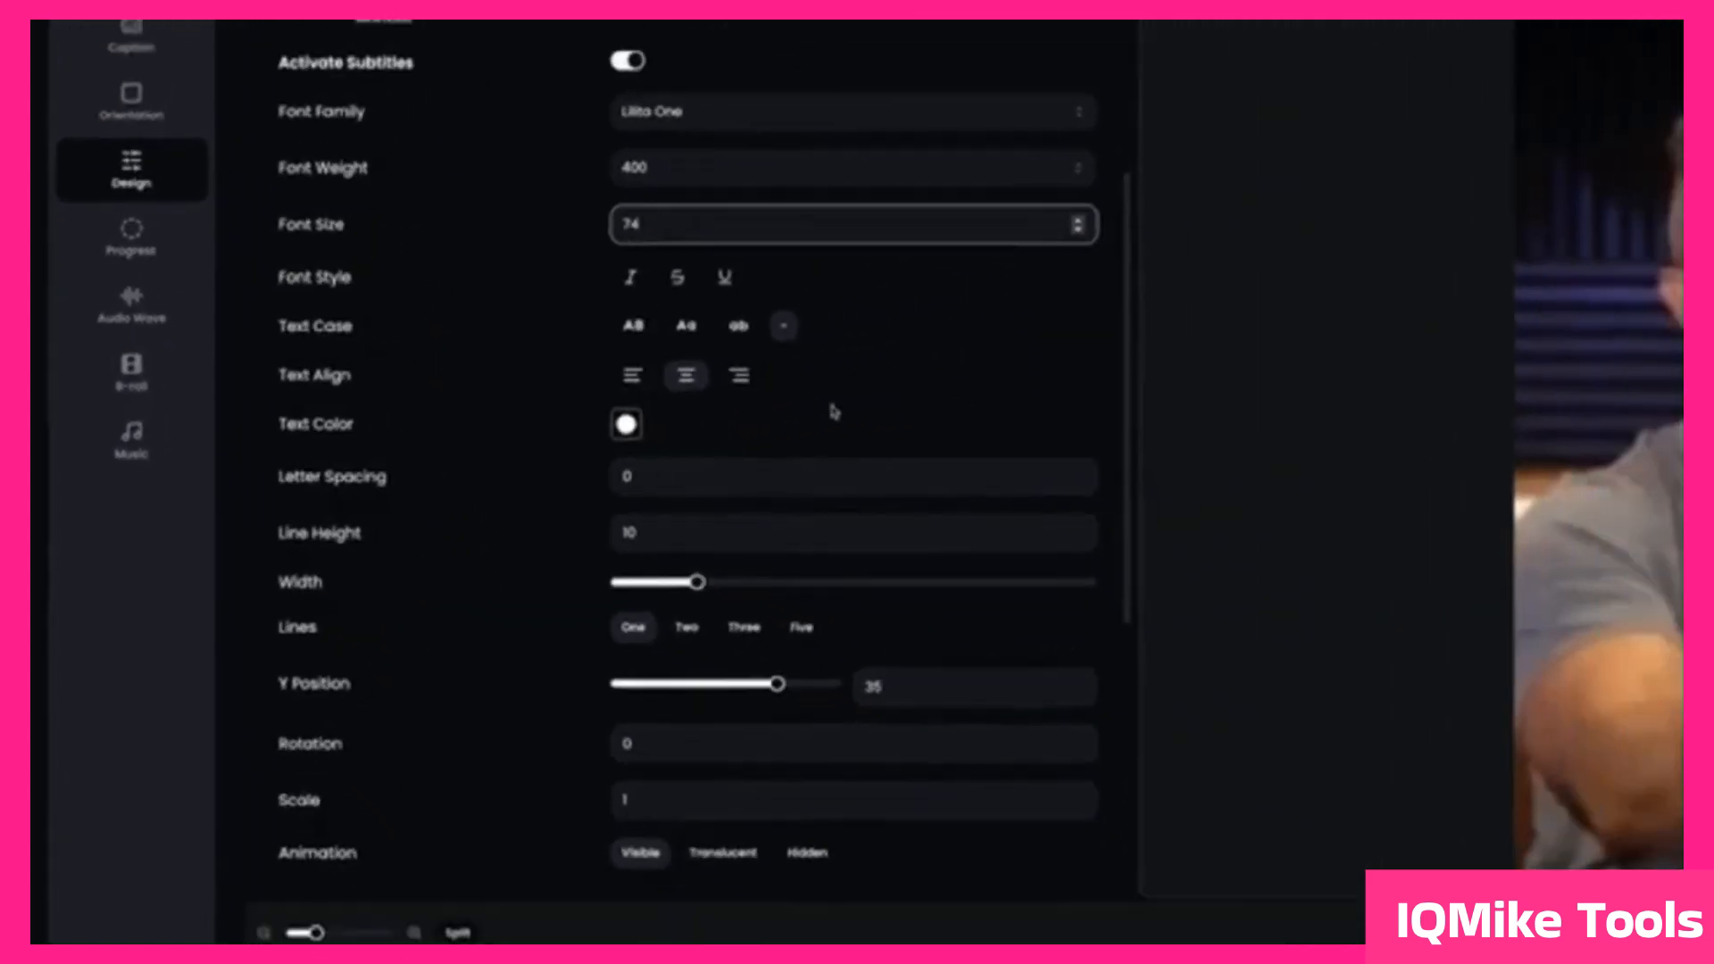
Step: Set the subtitles' text color to green and move the playhead along to the words "realizing is"
left_click(627, 425)
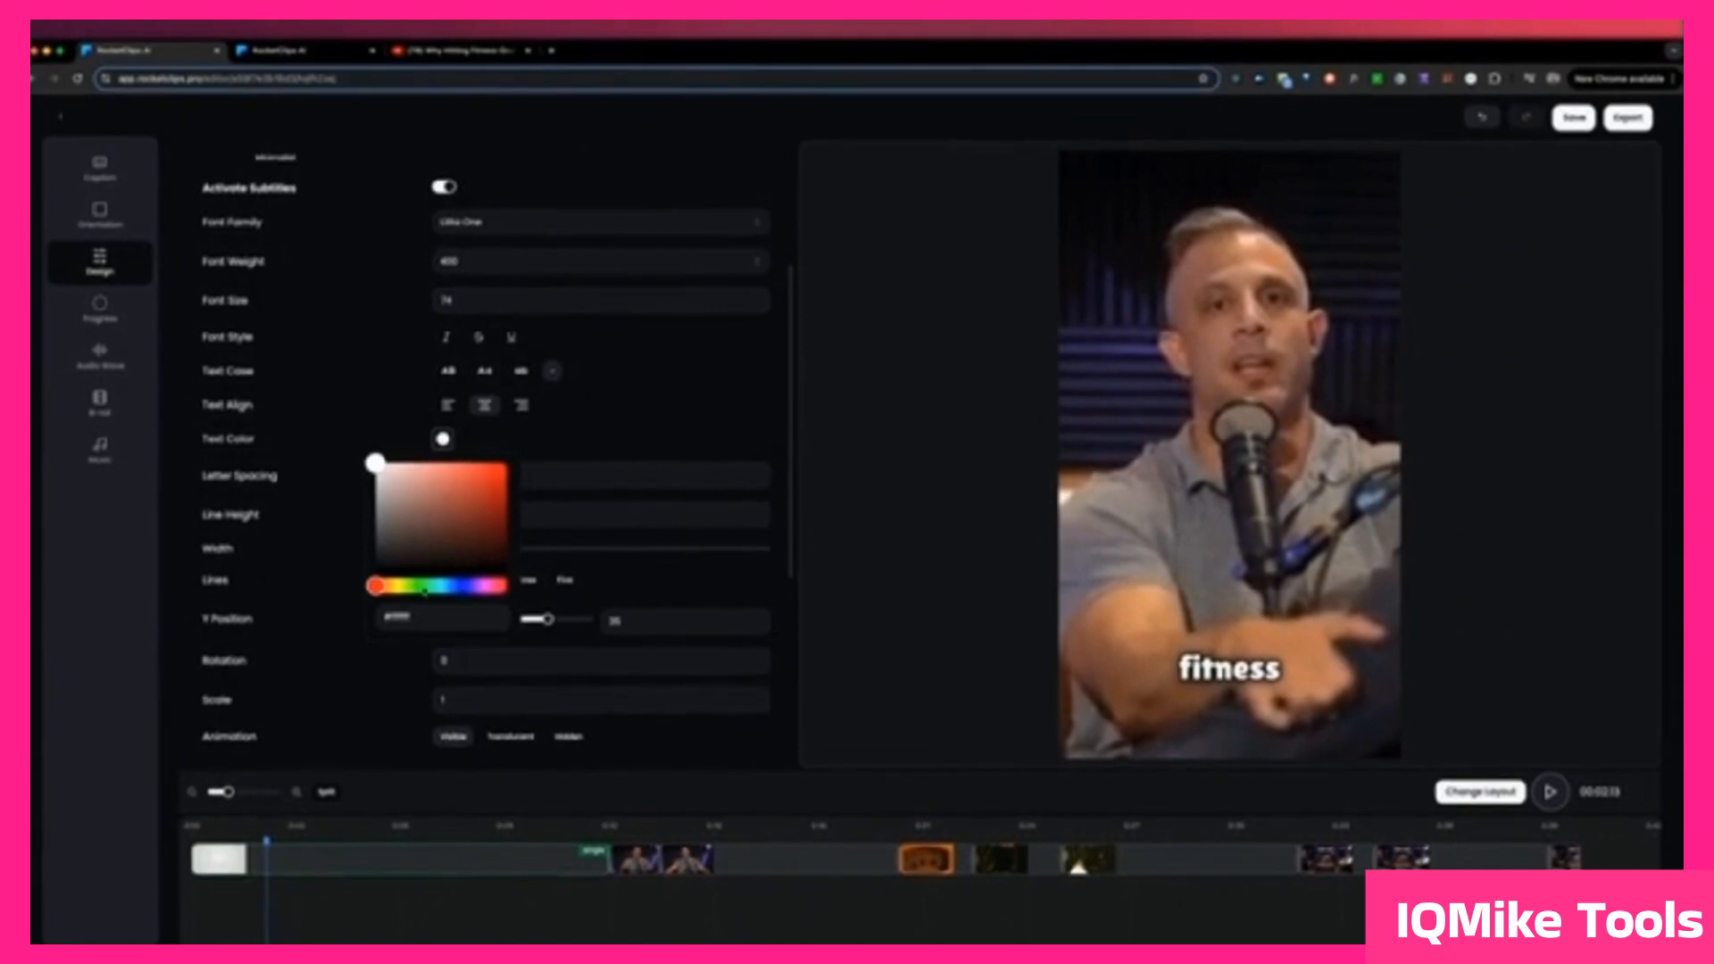
left_click(423, 588)
left_click(497, 468)
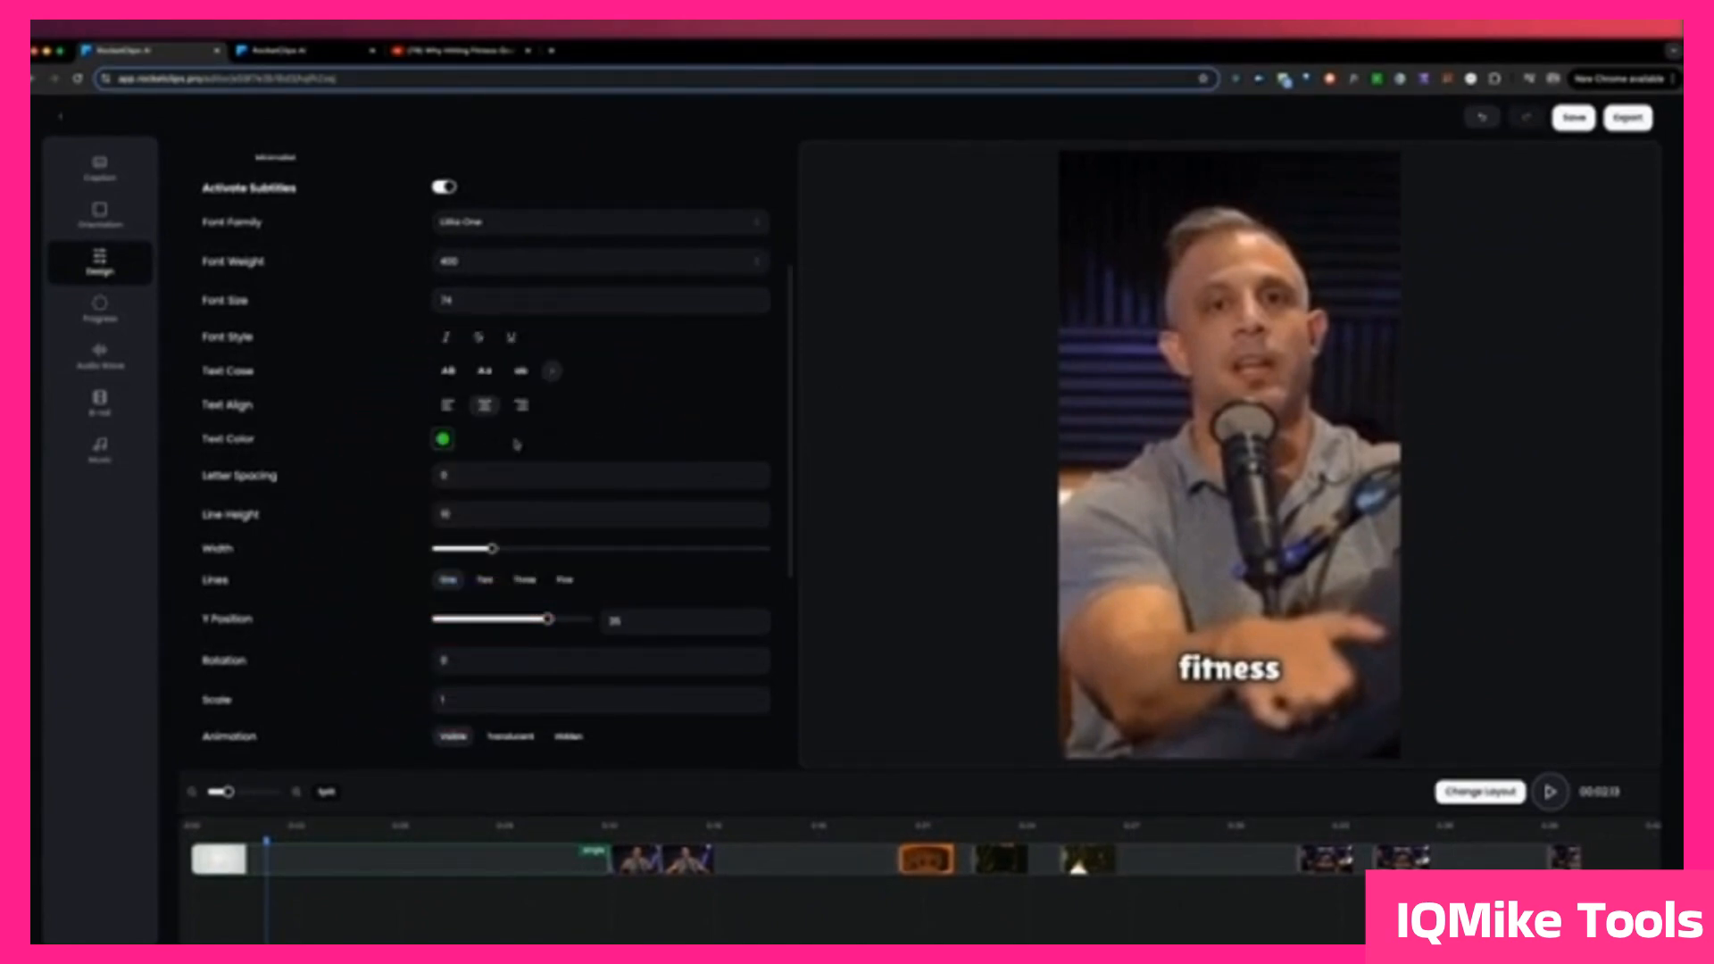
left_click(308, 831)
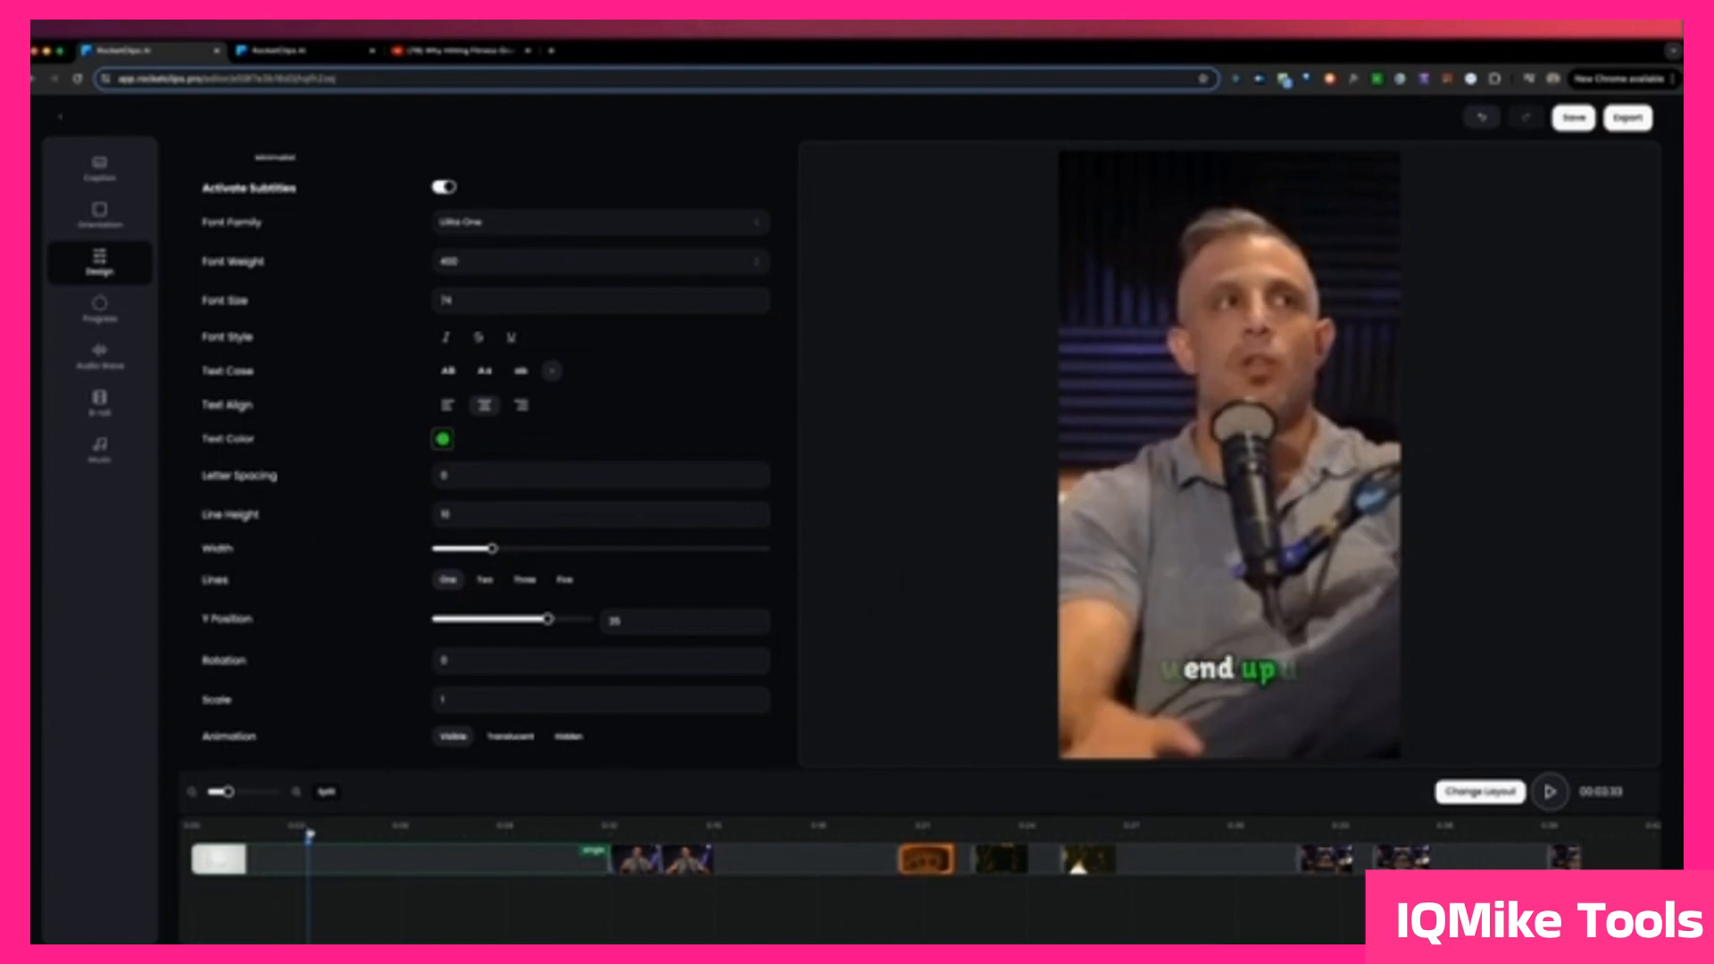
left_click(331, 833)
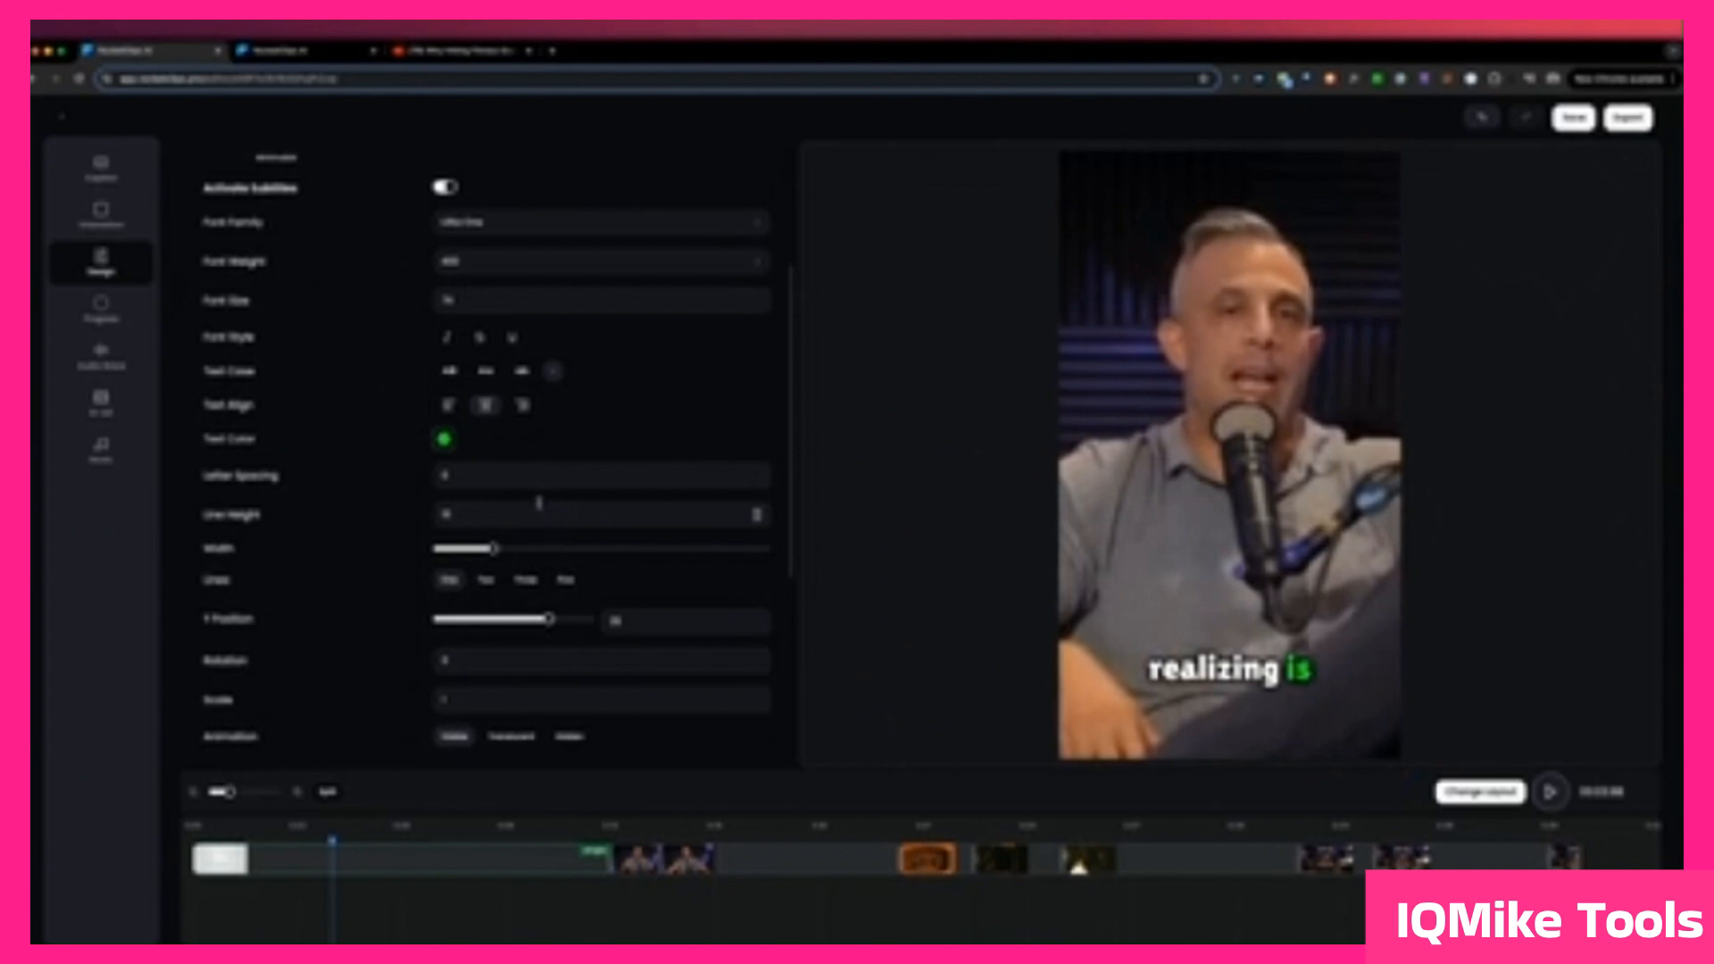
Step: Try a lower vertical placement for the subtitles by increasing their Y Position
scroll(427, 479, "down", 3)
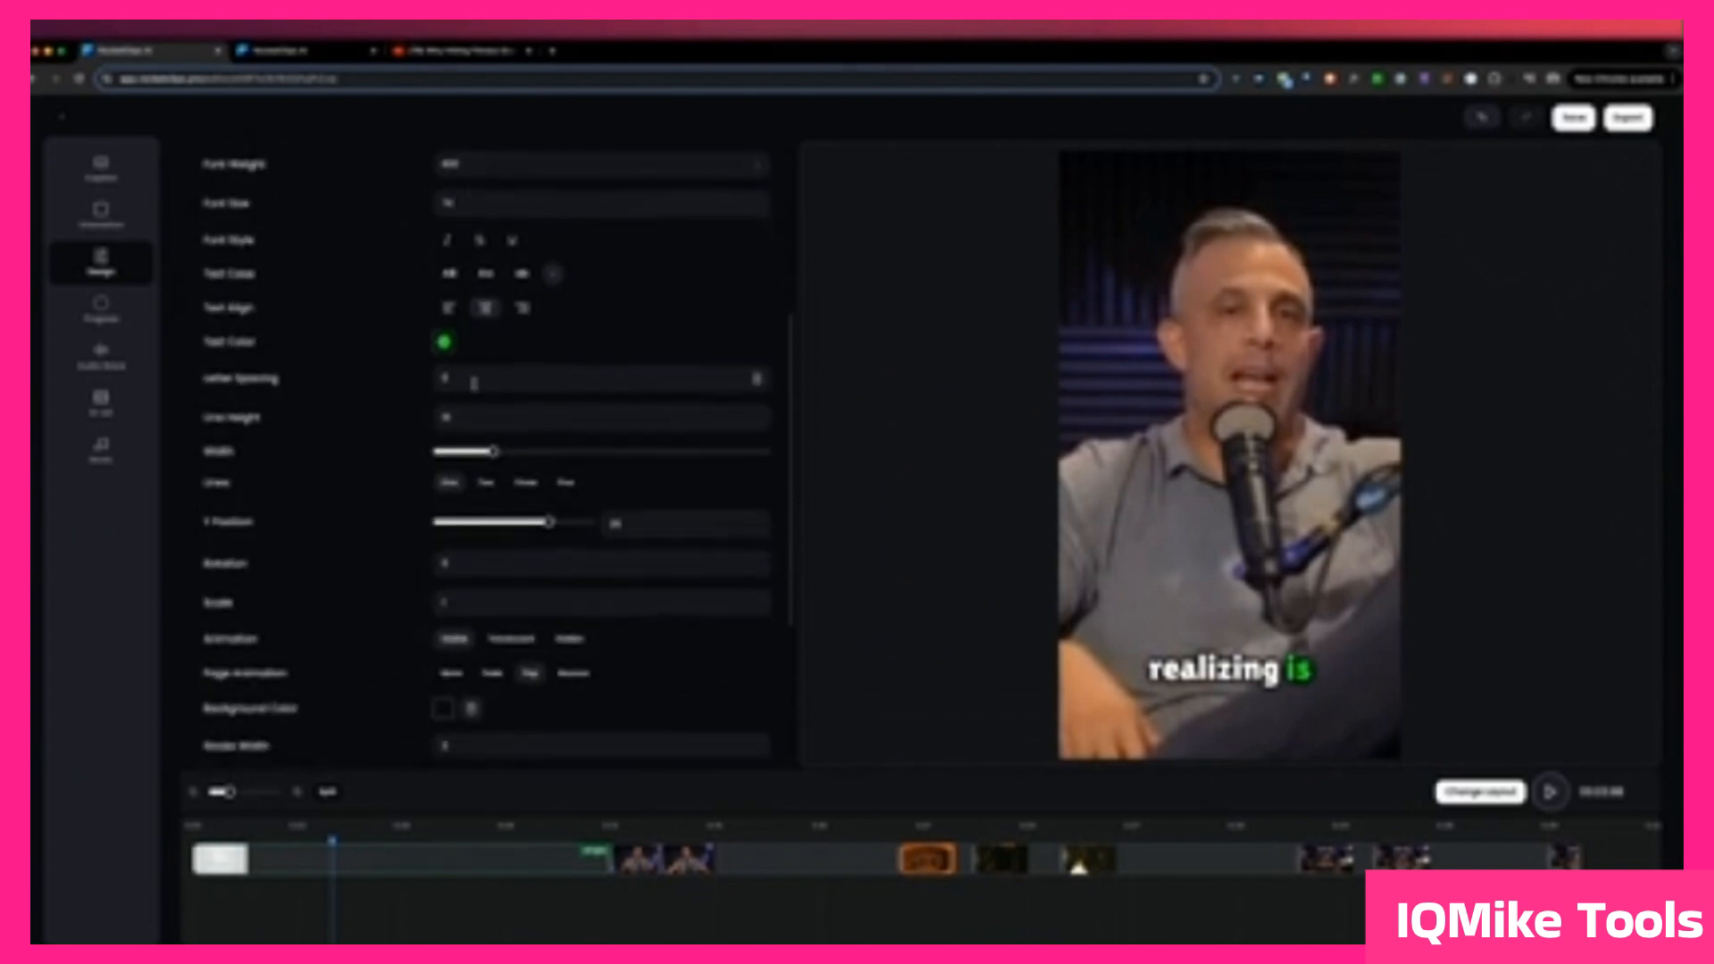
scroll(482, 439, "down", 2)
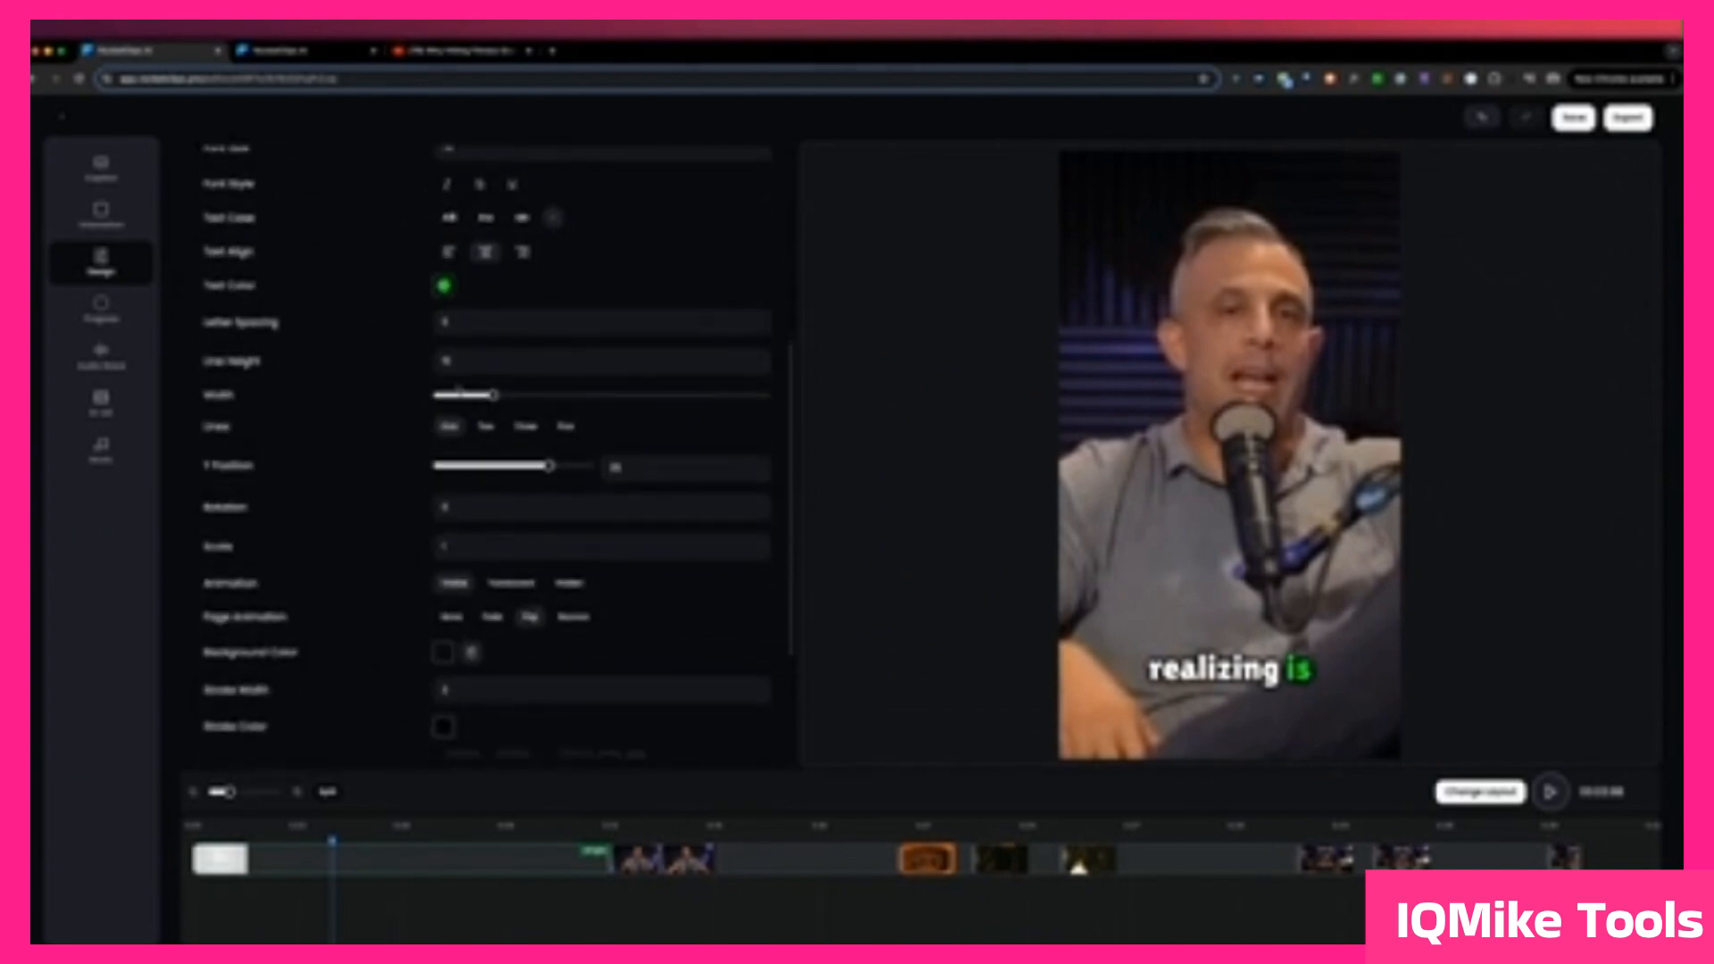
scroll(458, 390, "down", 1)
left_click(549, 425)
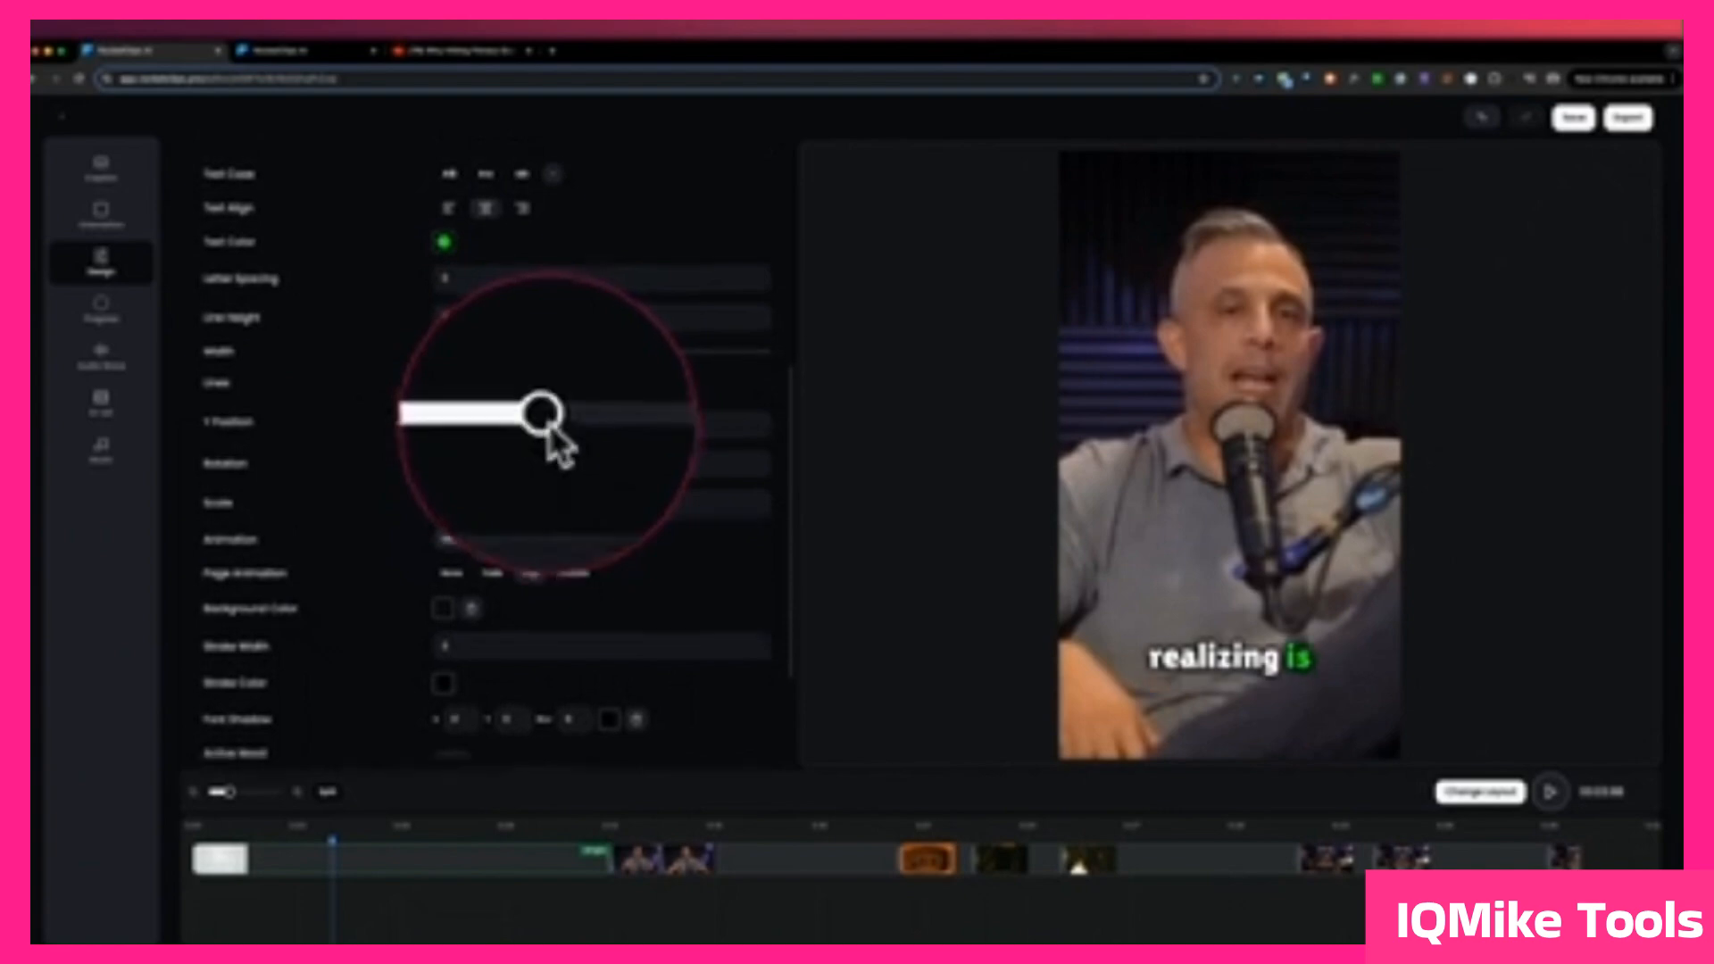
mouse_move(549, 427)
left_mouse_down()
mouse_move(470, 428)
mouse_move(557, 430)
left_mouse_up()
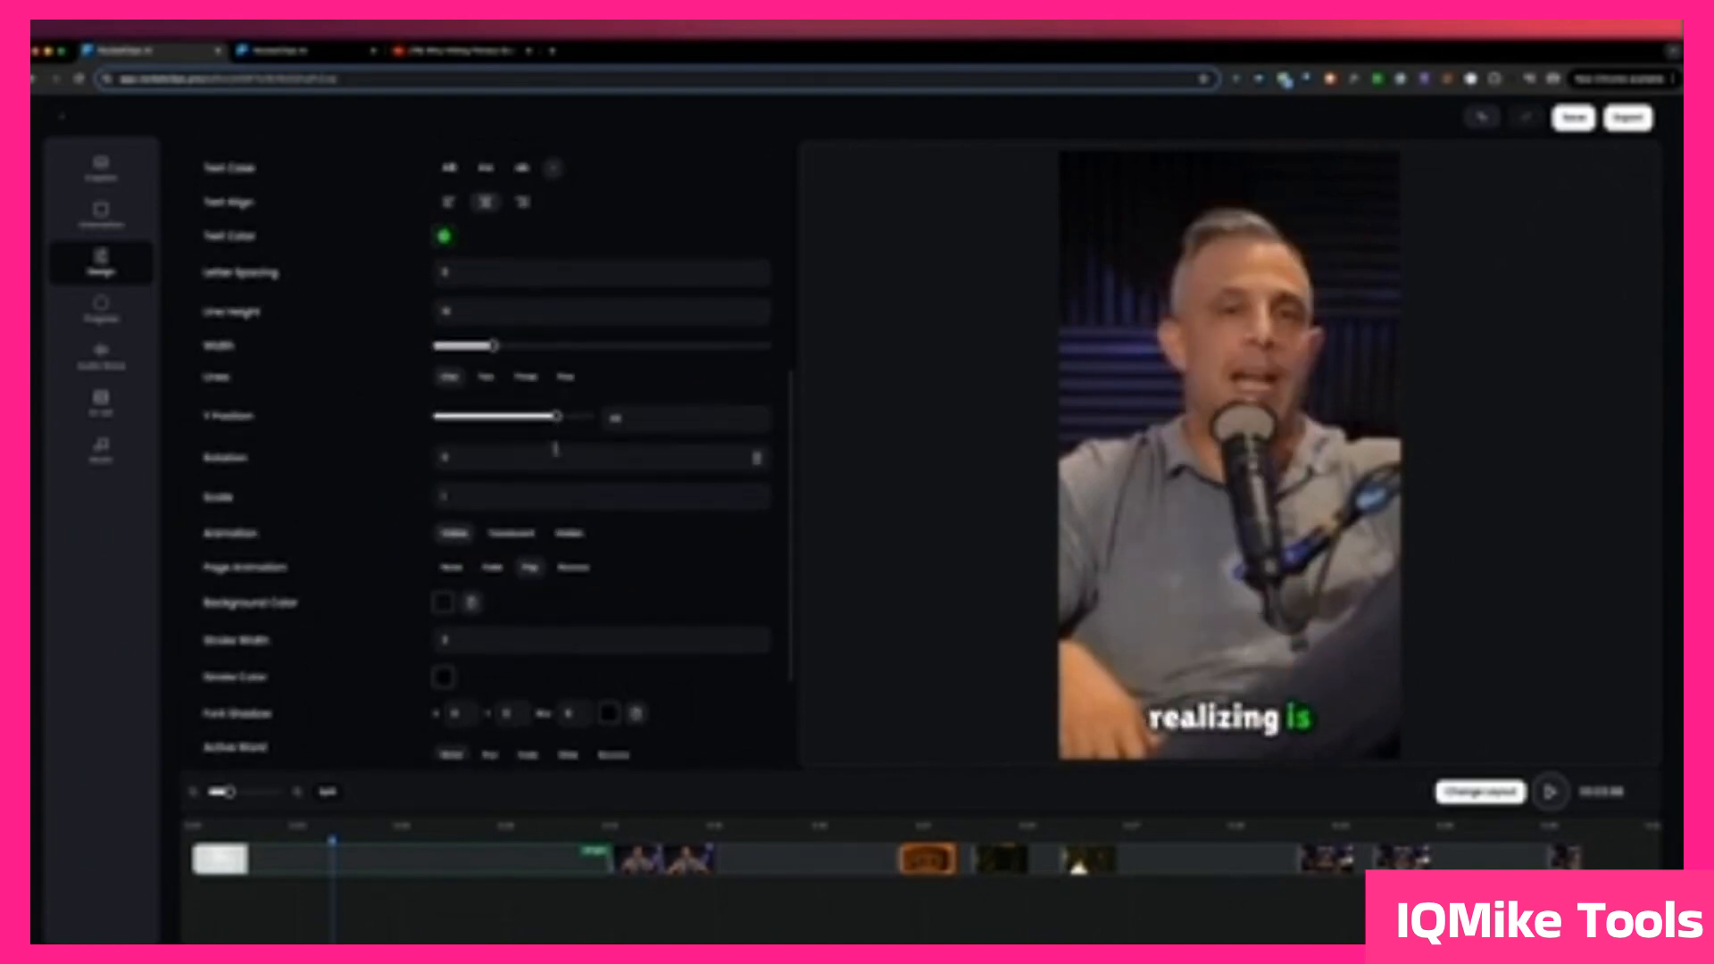
Step: Rotate the subtitles slightly counter-clockwise and raise them in the frame, level with the lower chest
left_click(757, 455)
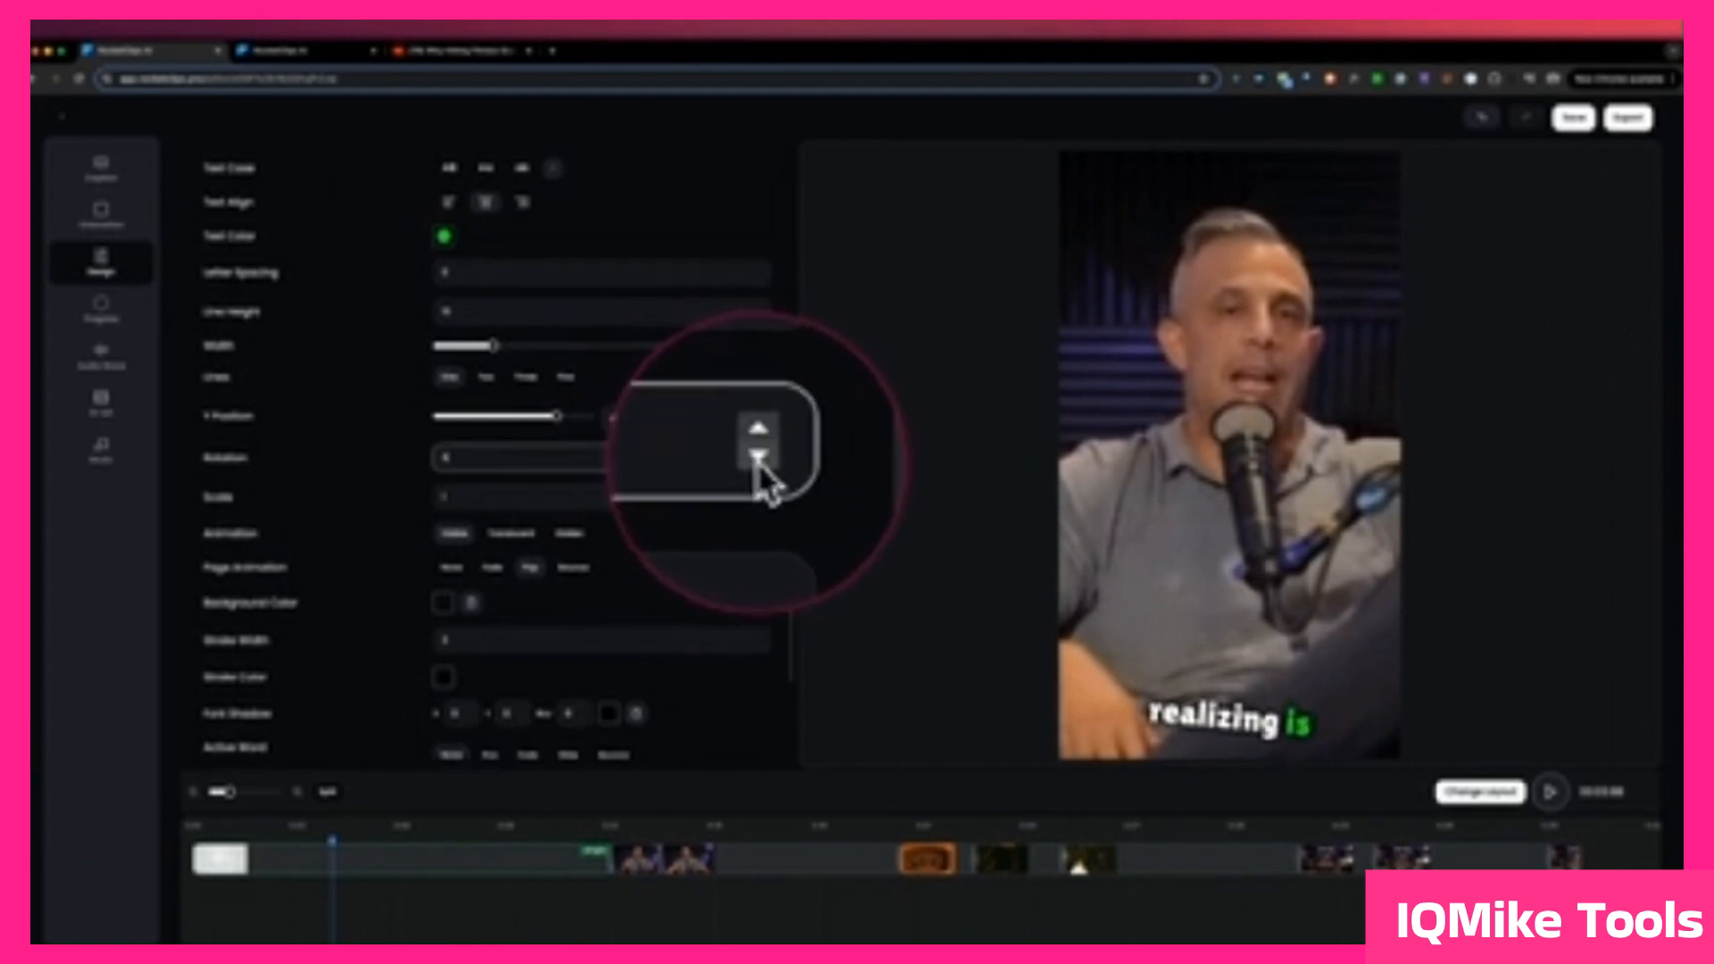
left_click(758, 459)
left_click(758, 458)
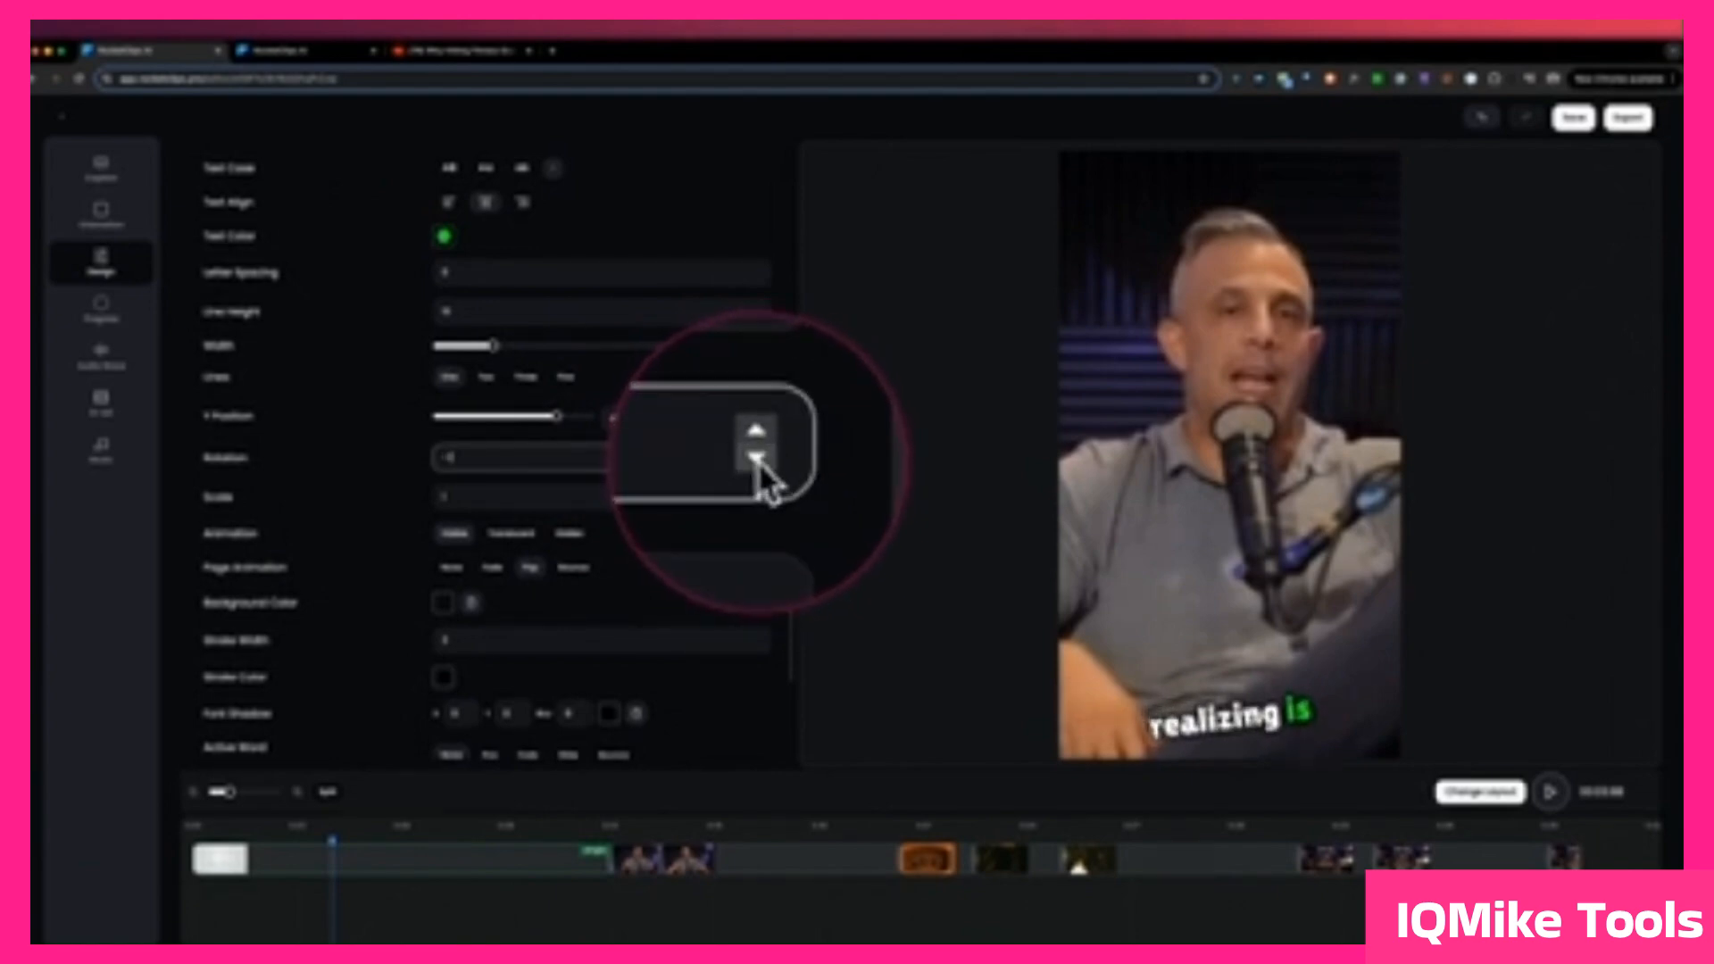
left_click(758, 461)
left_click_drag(559, 416, 545, 418)
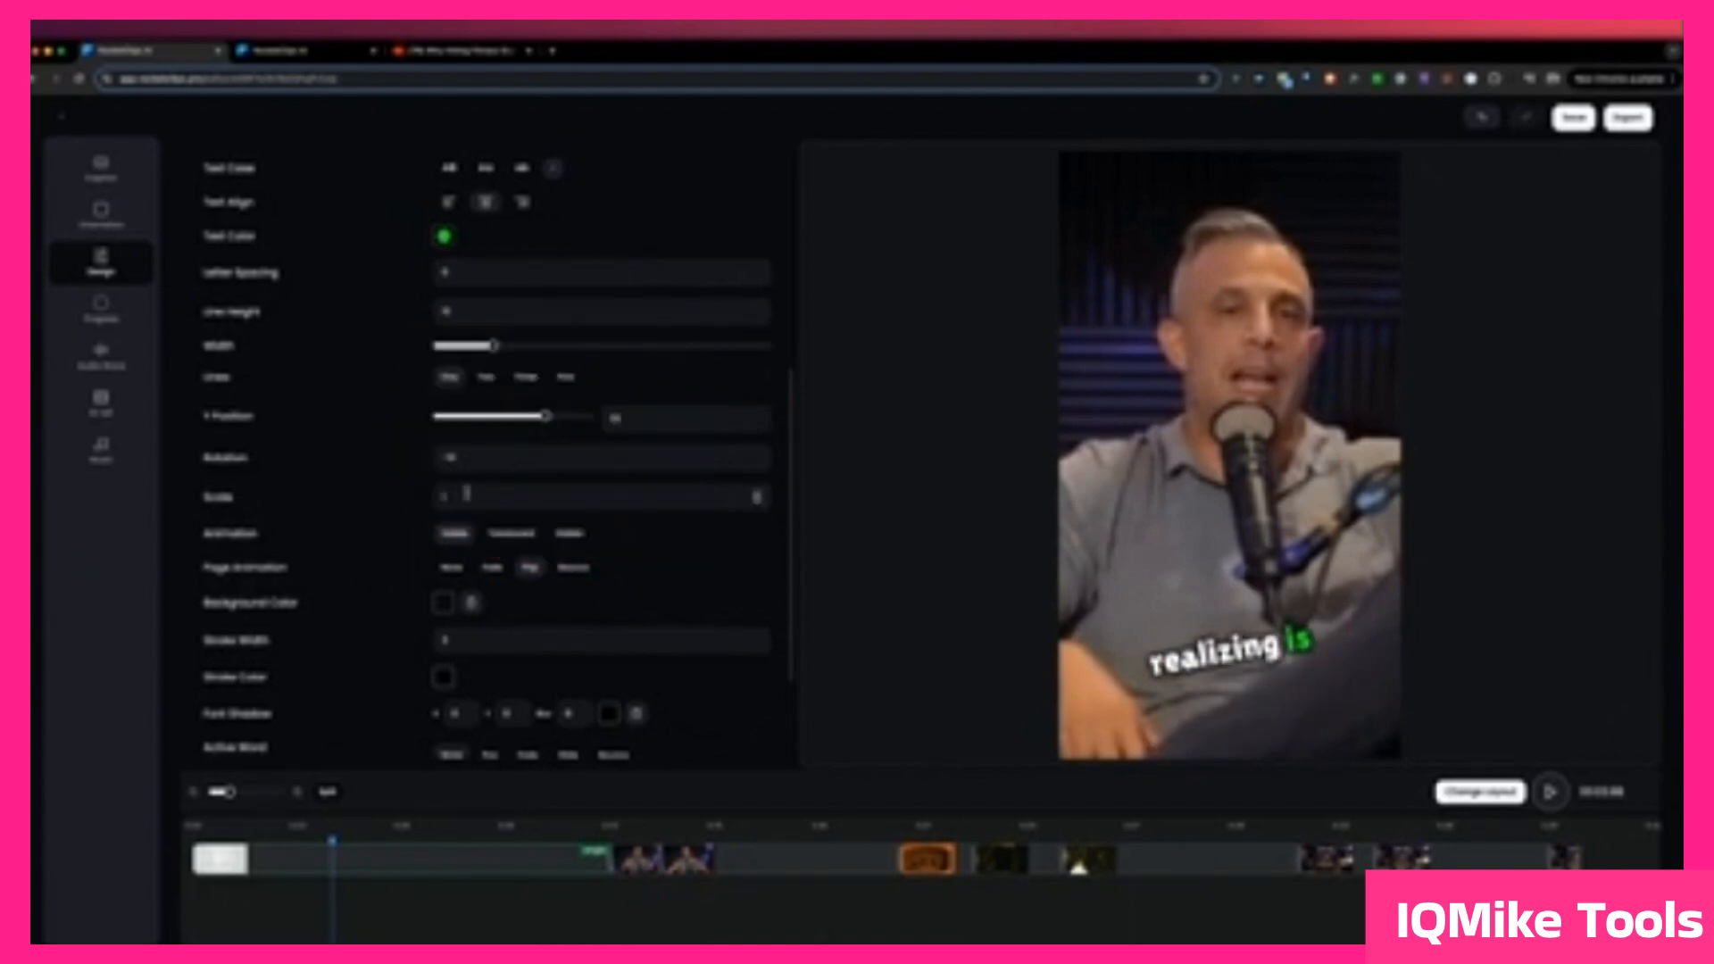
Step: Try a different subtitle scale and return it to 1
scroll(510, 482, "down", 2)
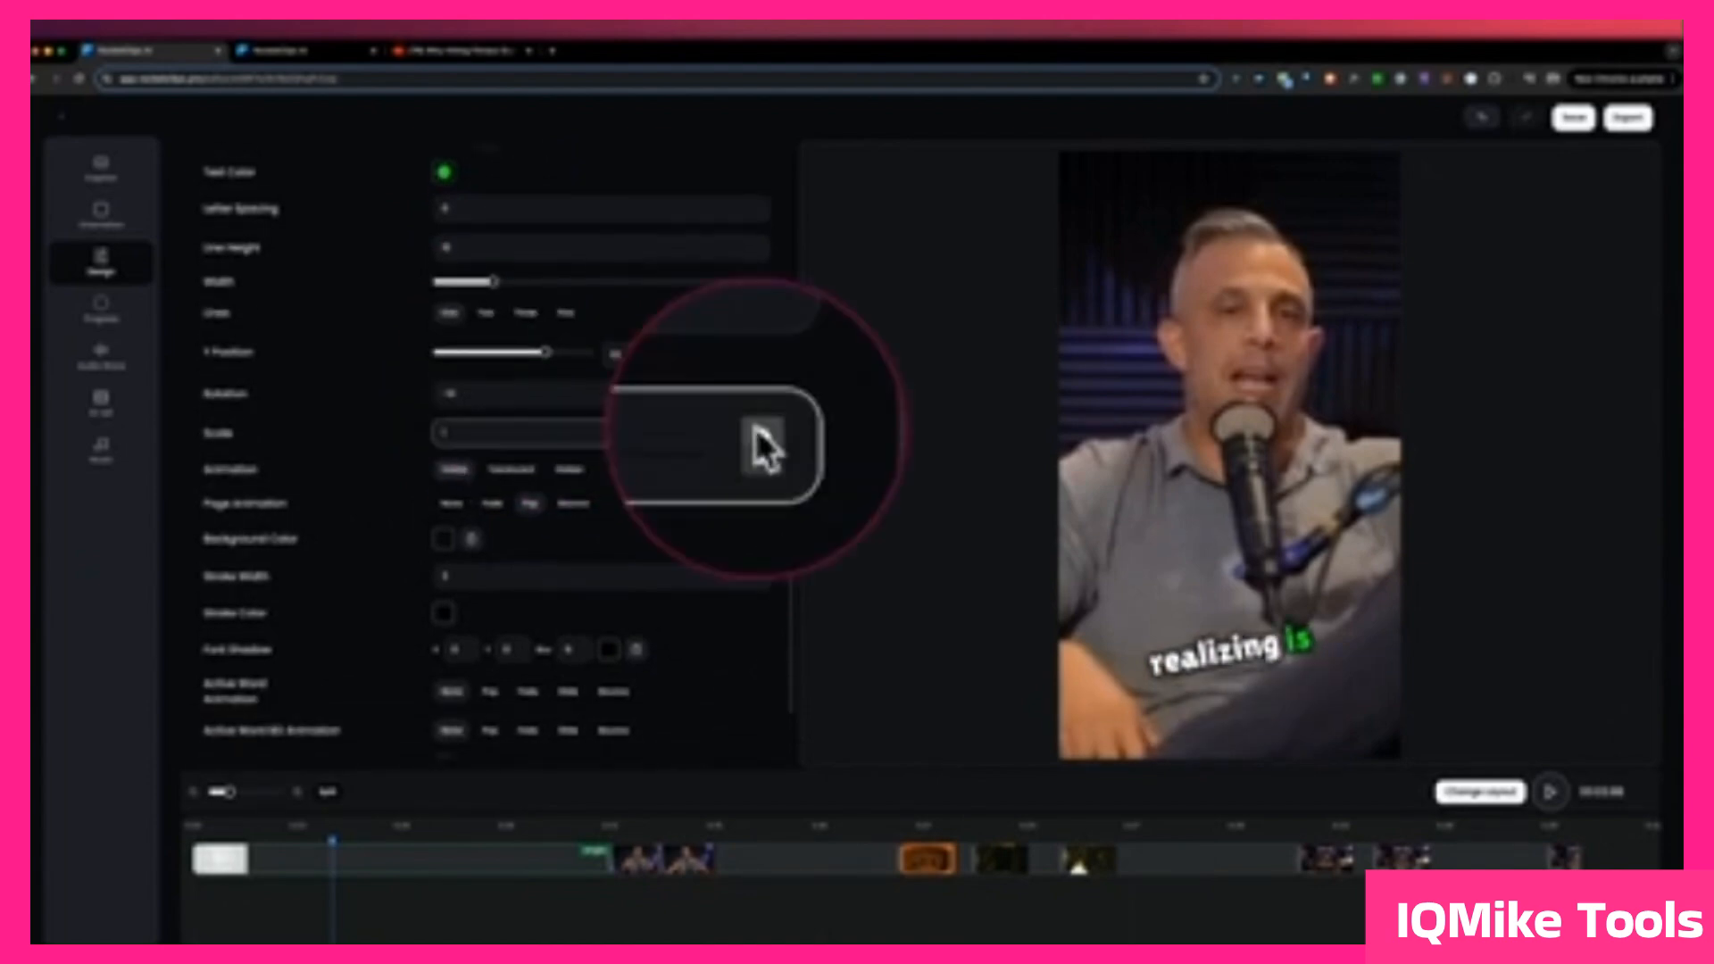
left_click(758, 432)
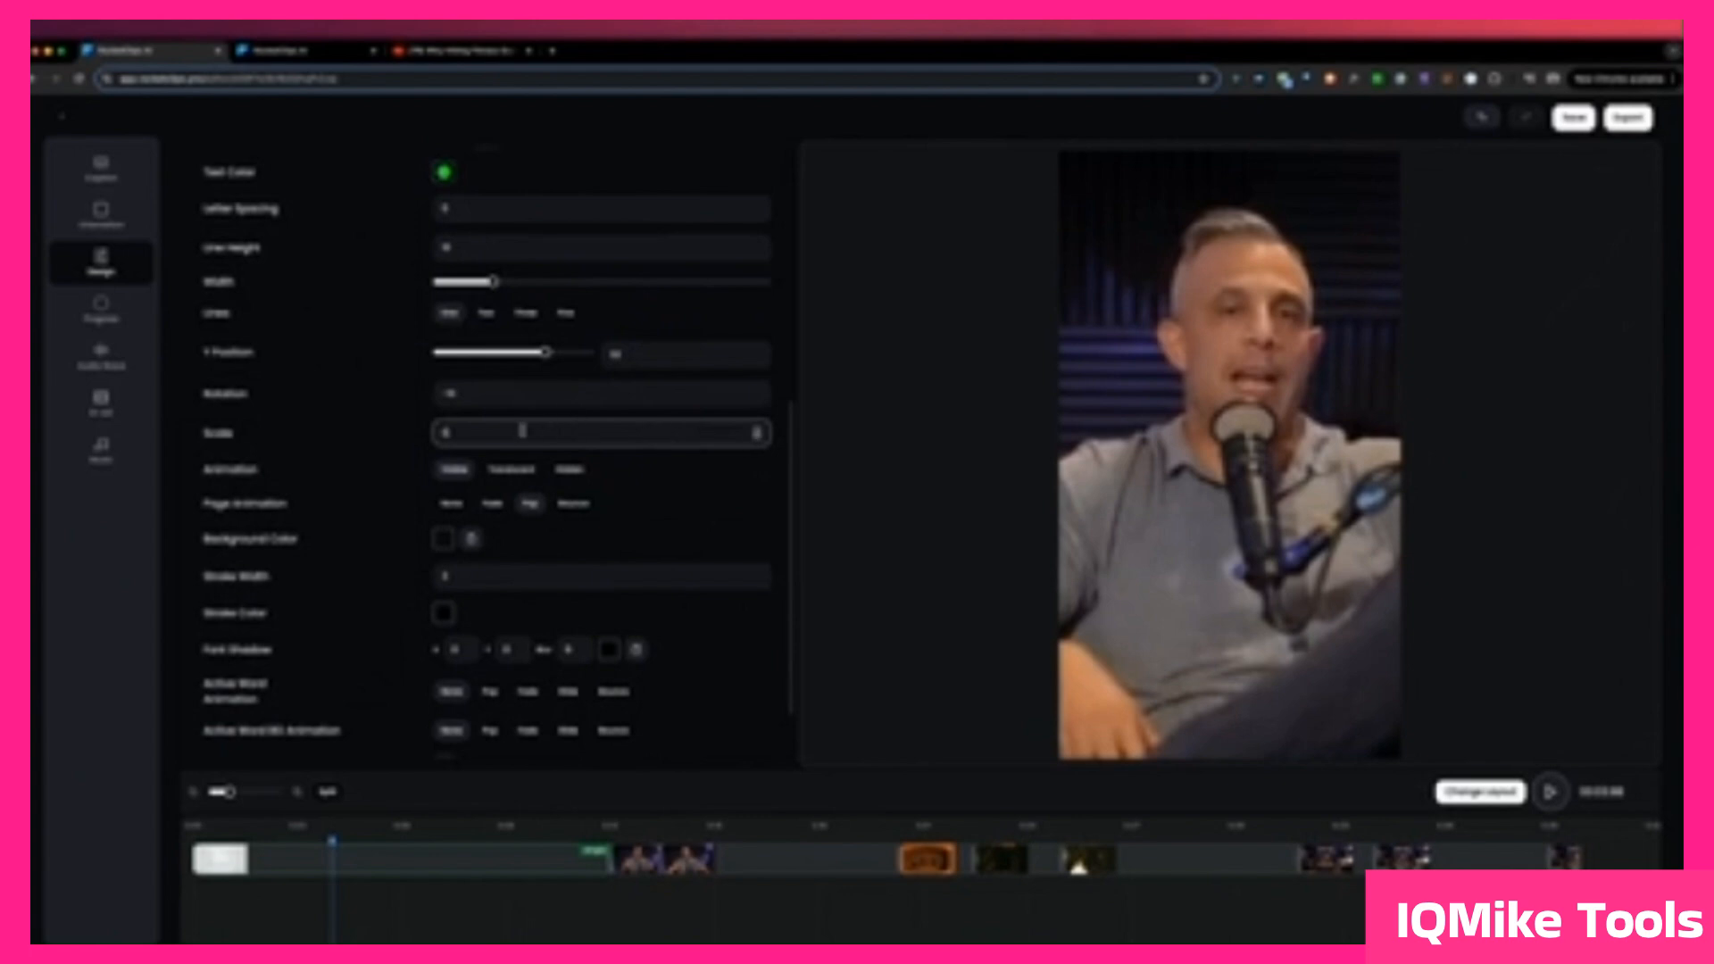
scroll(514, 412, "down", 1)
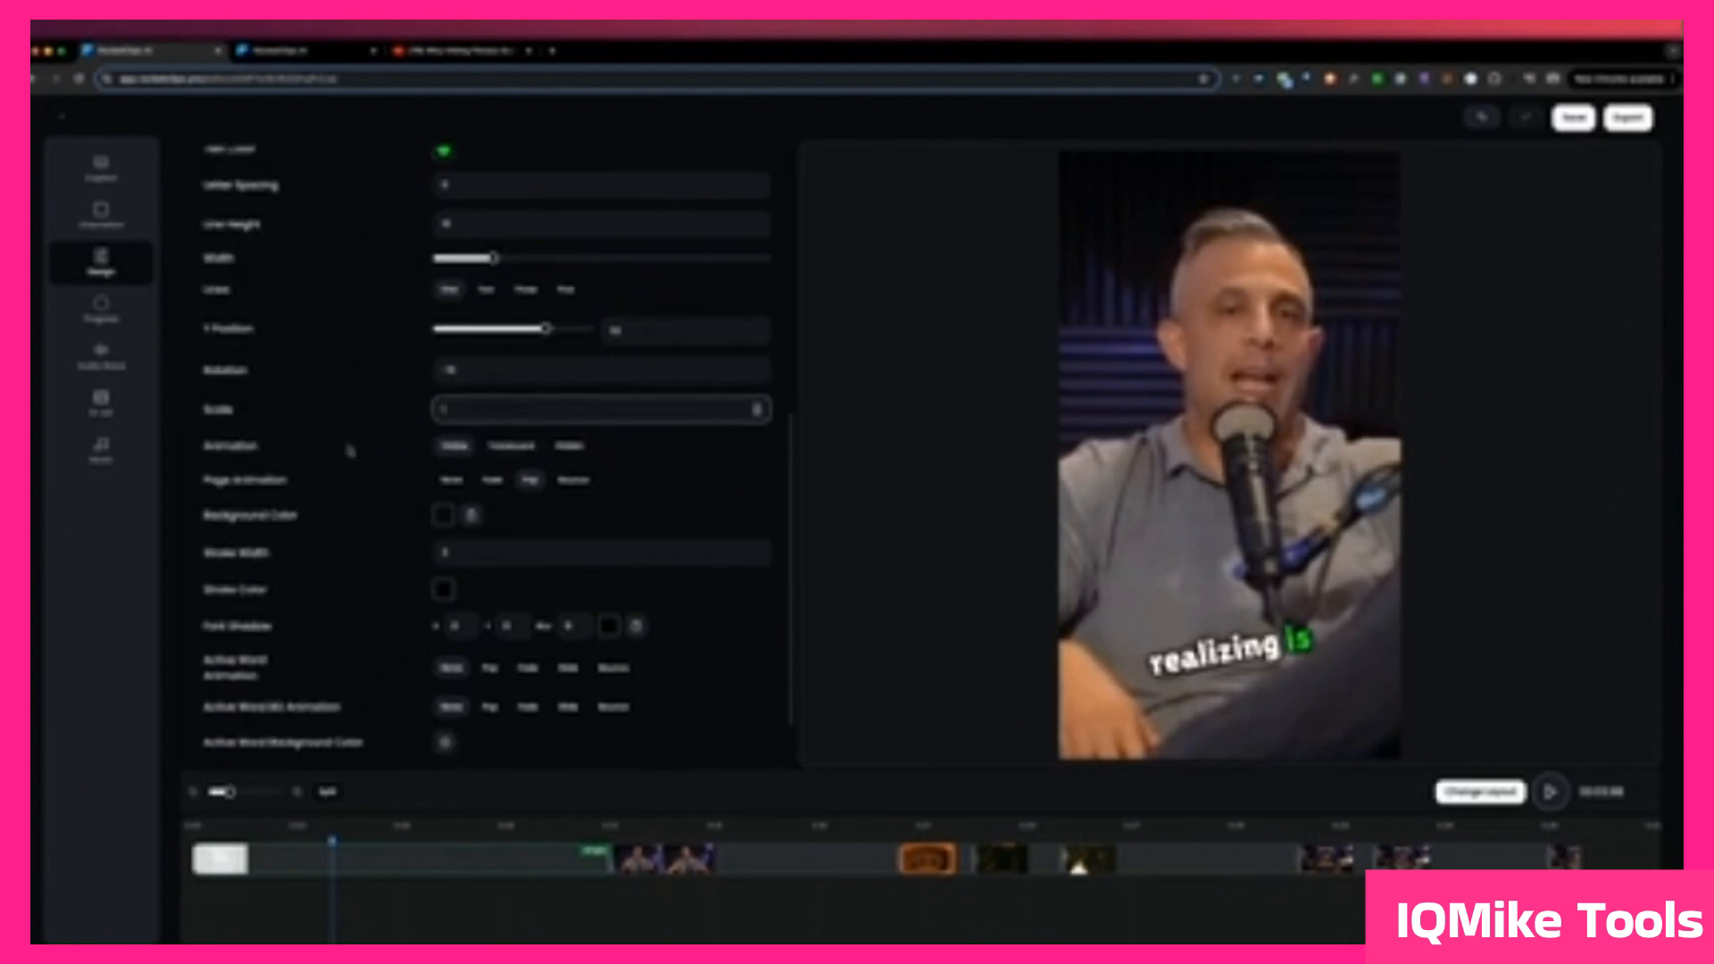
Step: Try the Translucent subtitle animation, settle on Hidden, and play the clip up to the words "weight loss"
left_click(514, 446)
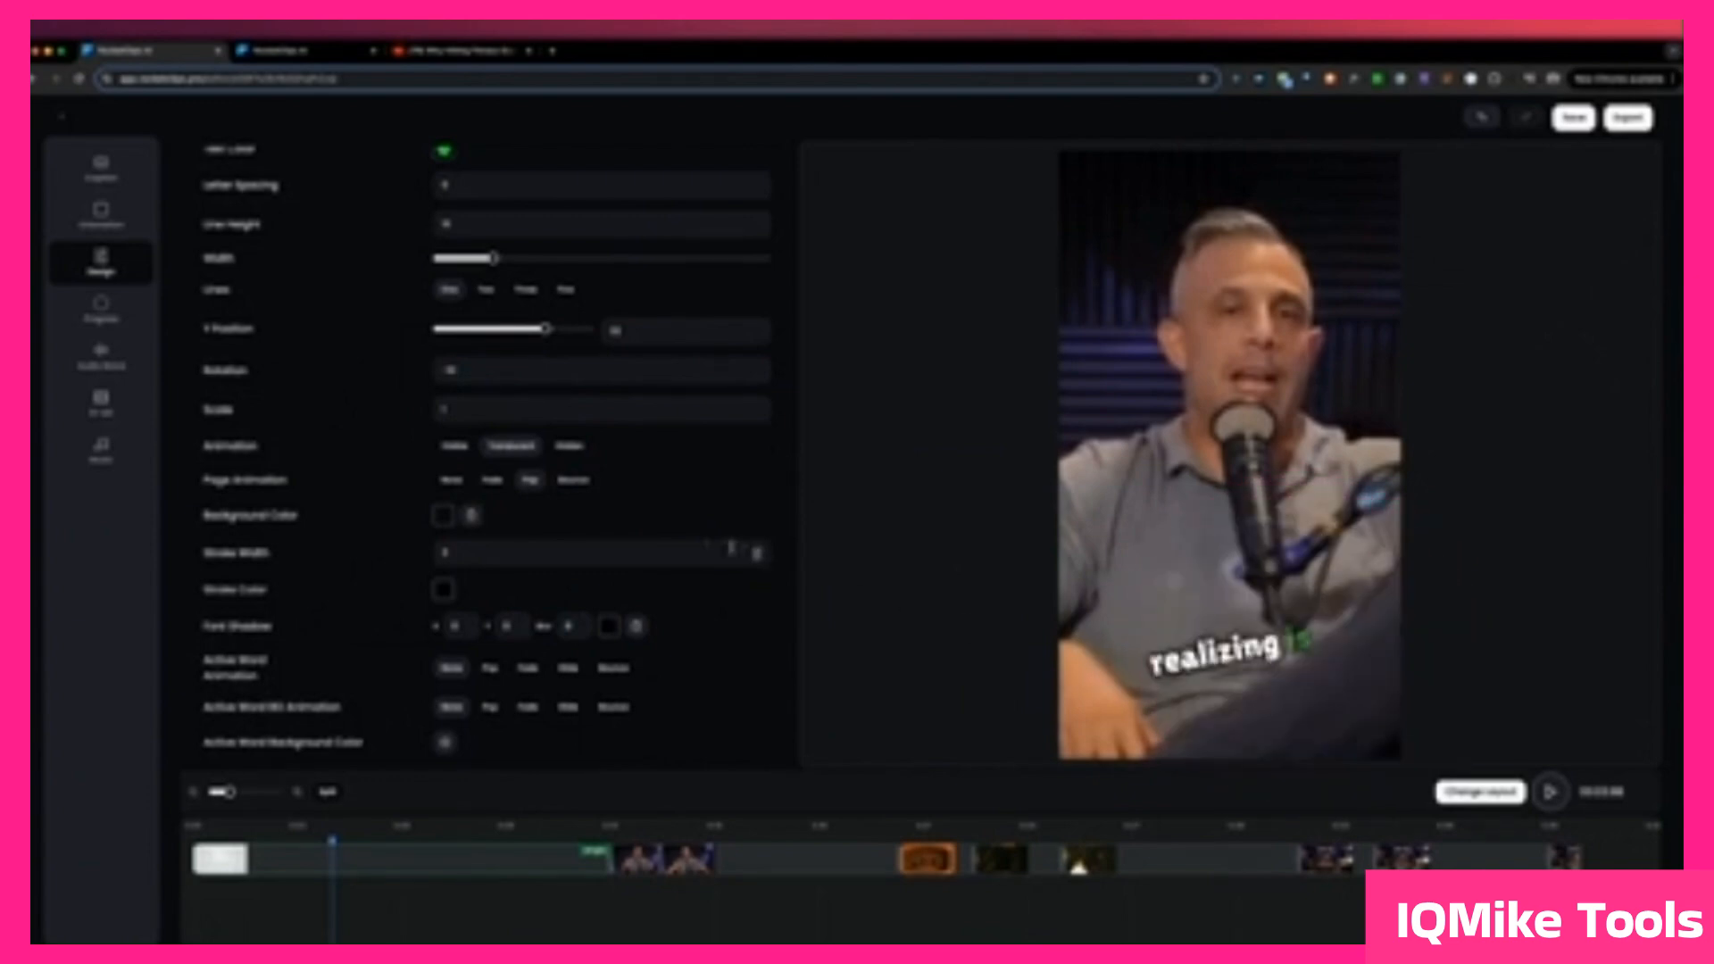
left_click(572, 454)
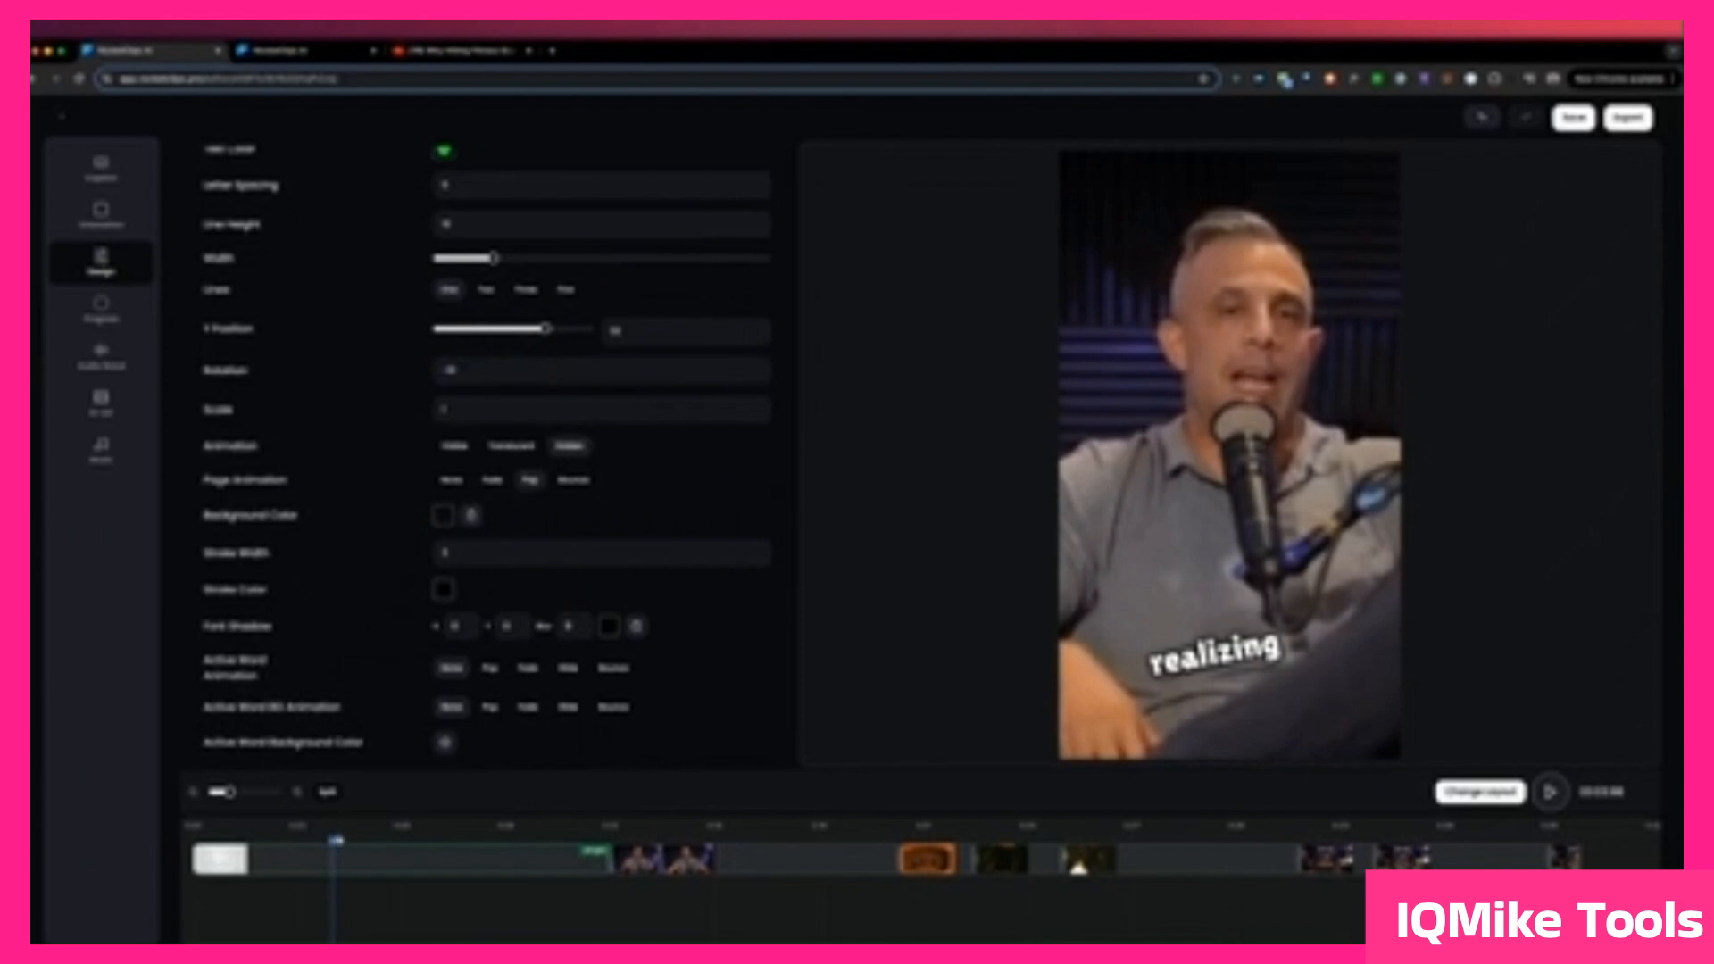
key("space")
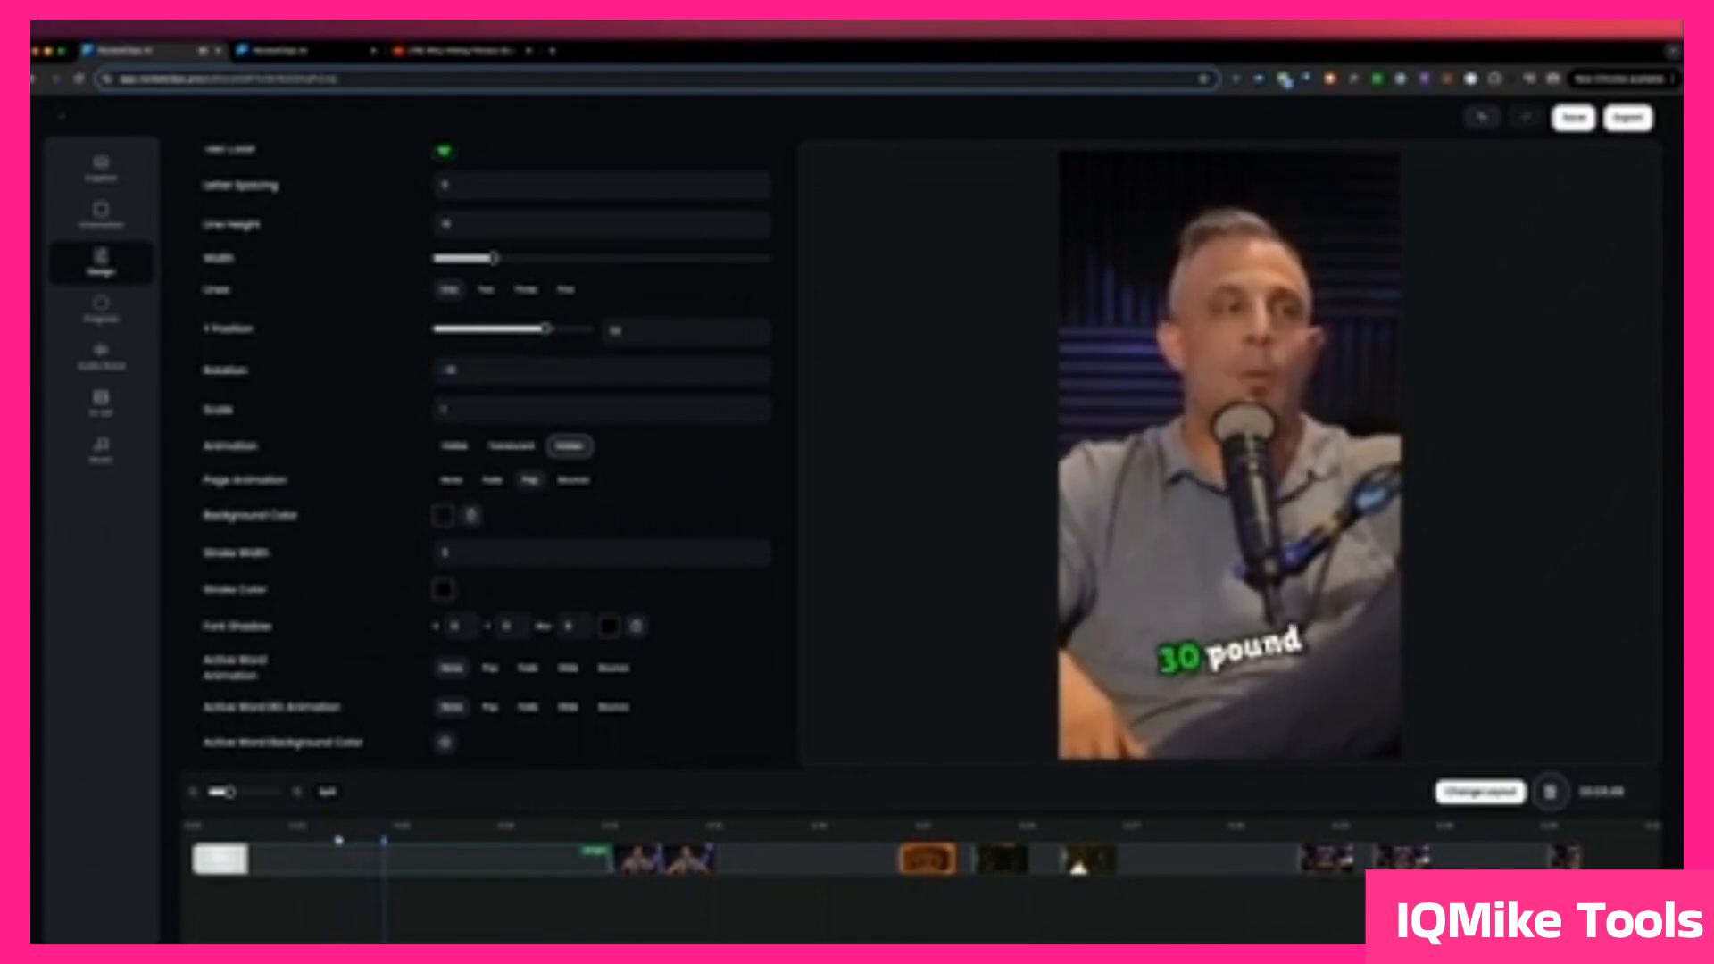
Step: Set the subtitles' page animation to Bounce and give them a nearly opaque red background
left_click(490, 480)
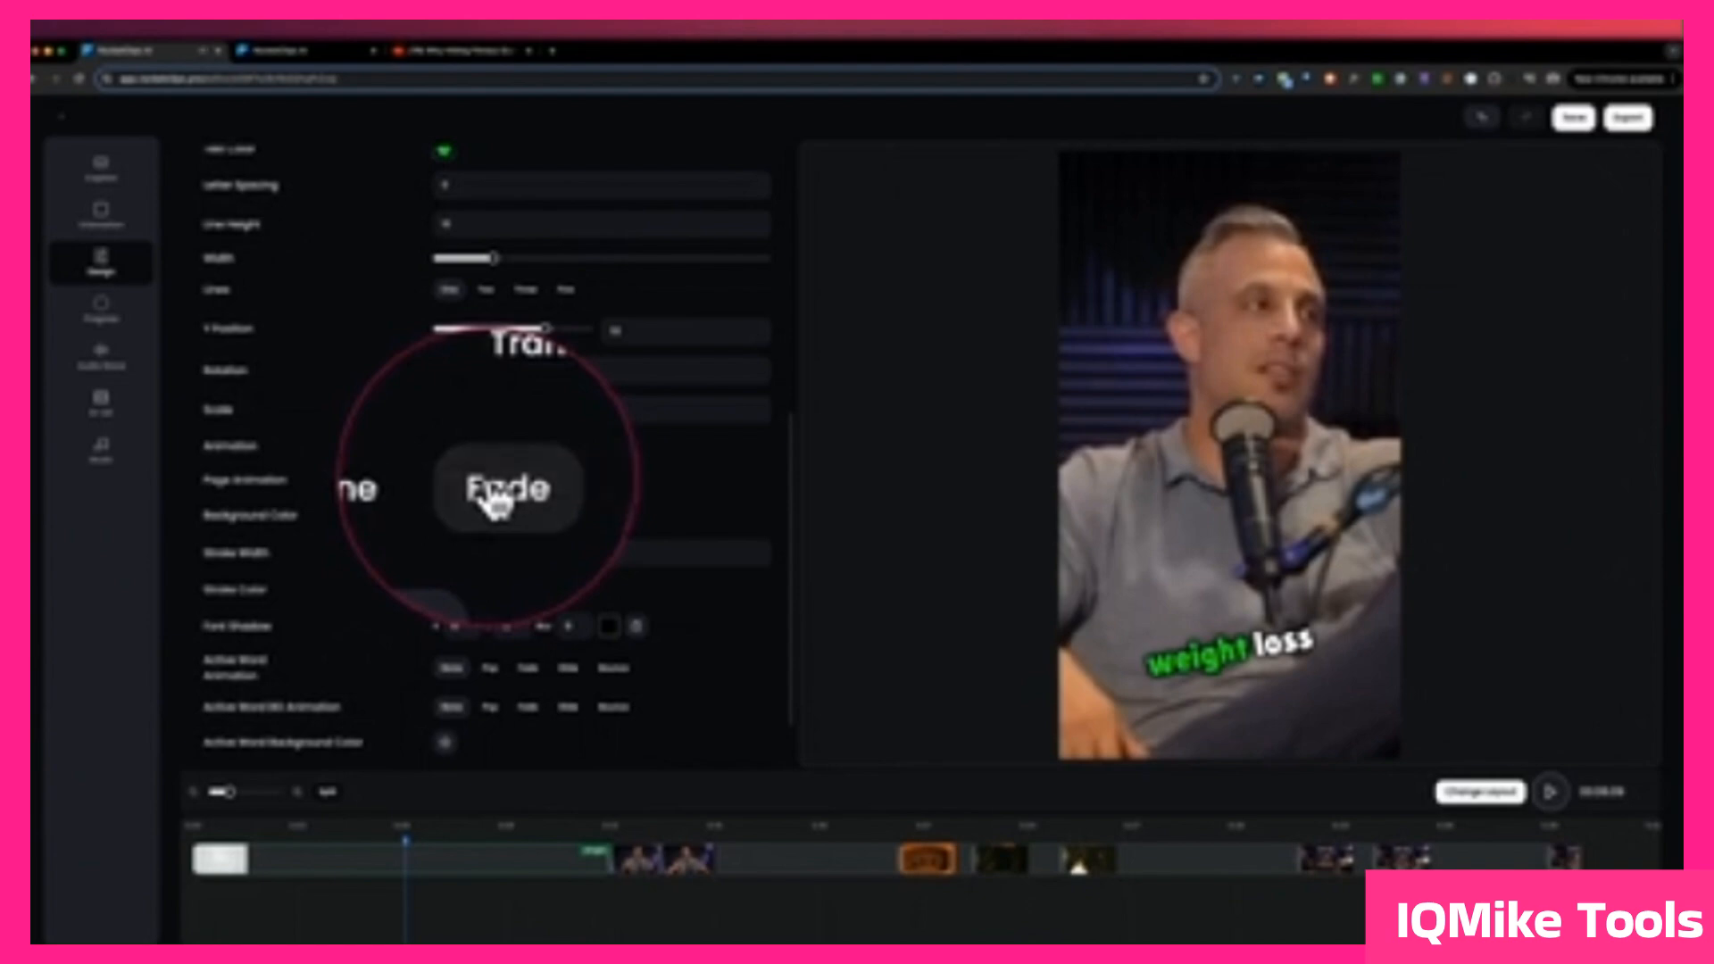
left_click(572, 482)
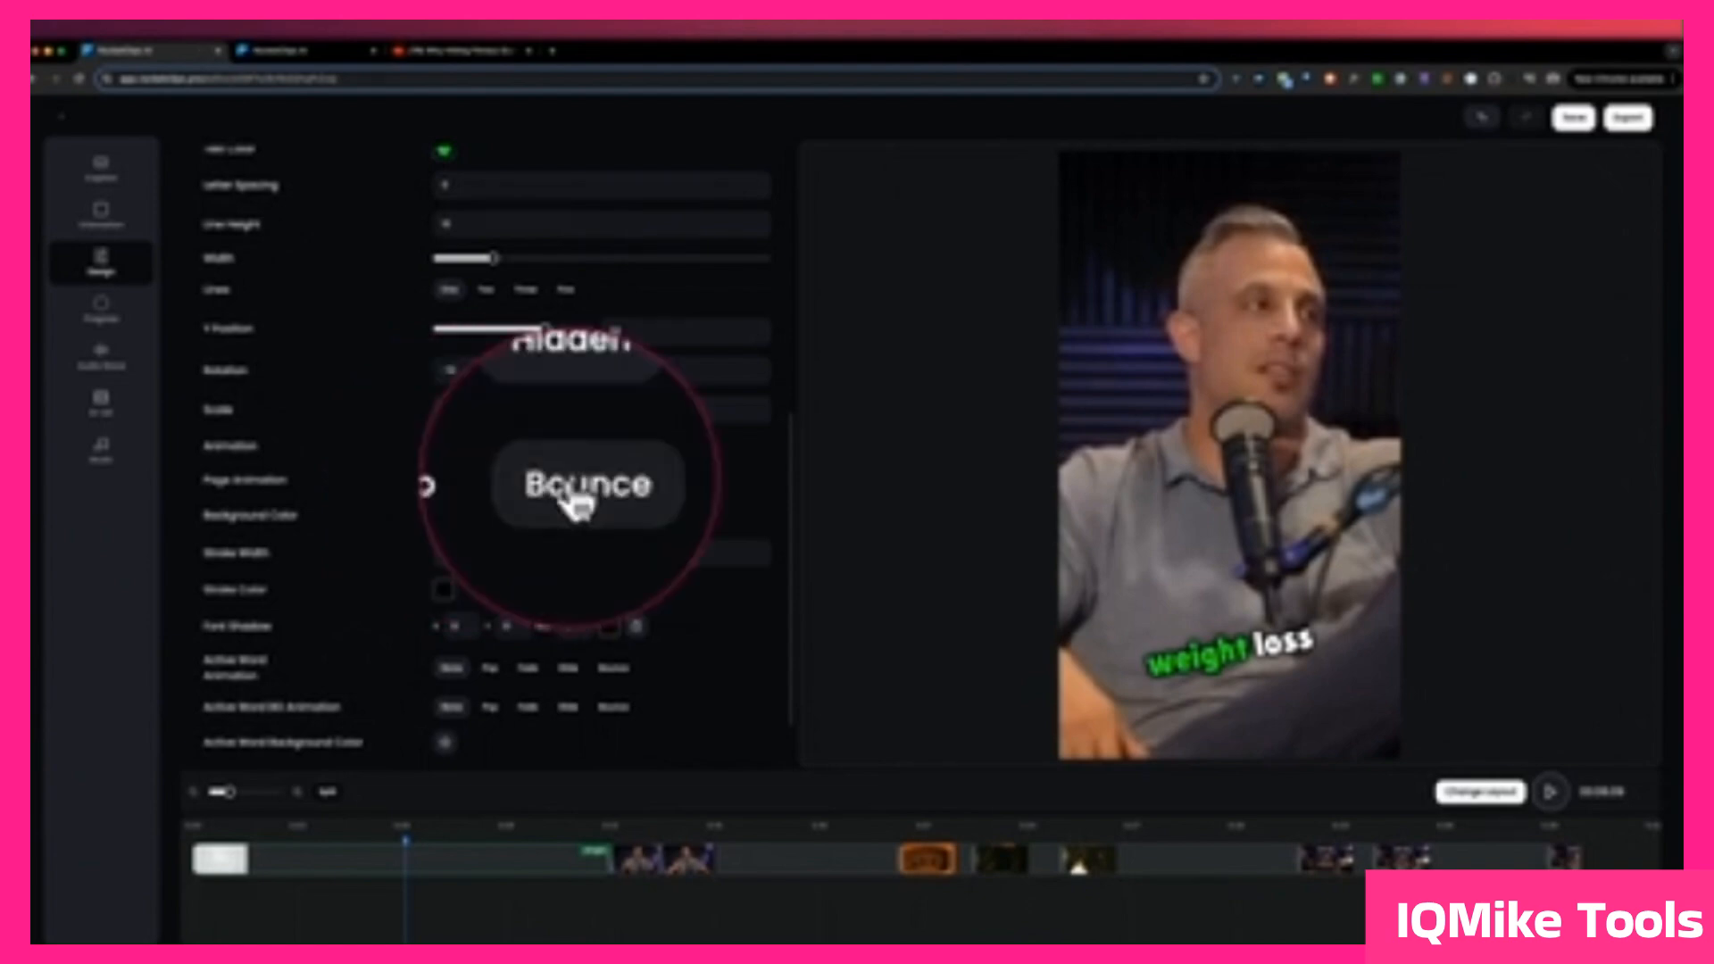
left_click(444, 515)
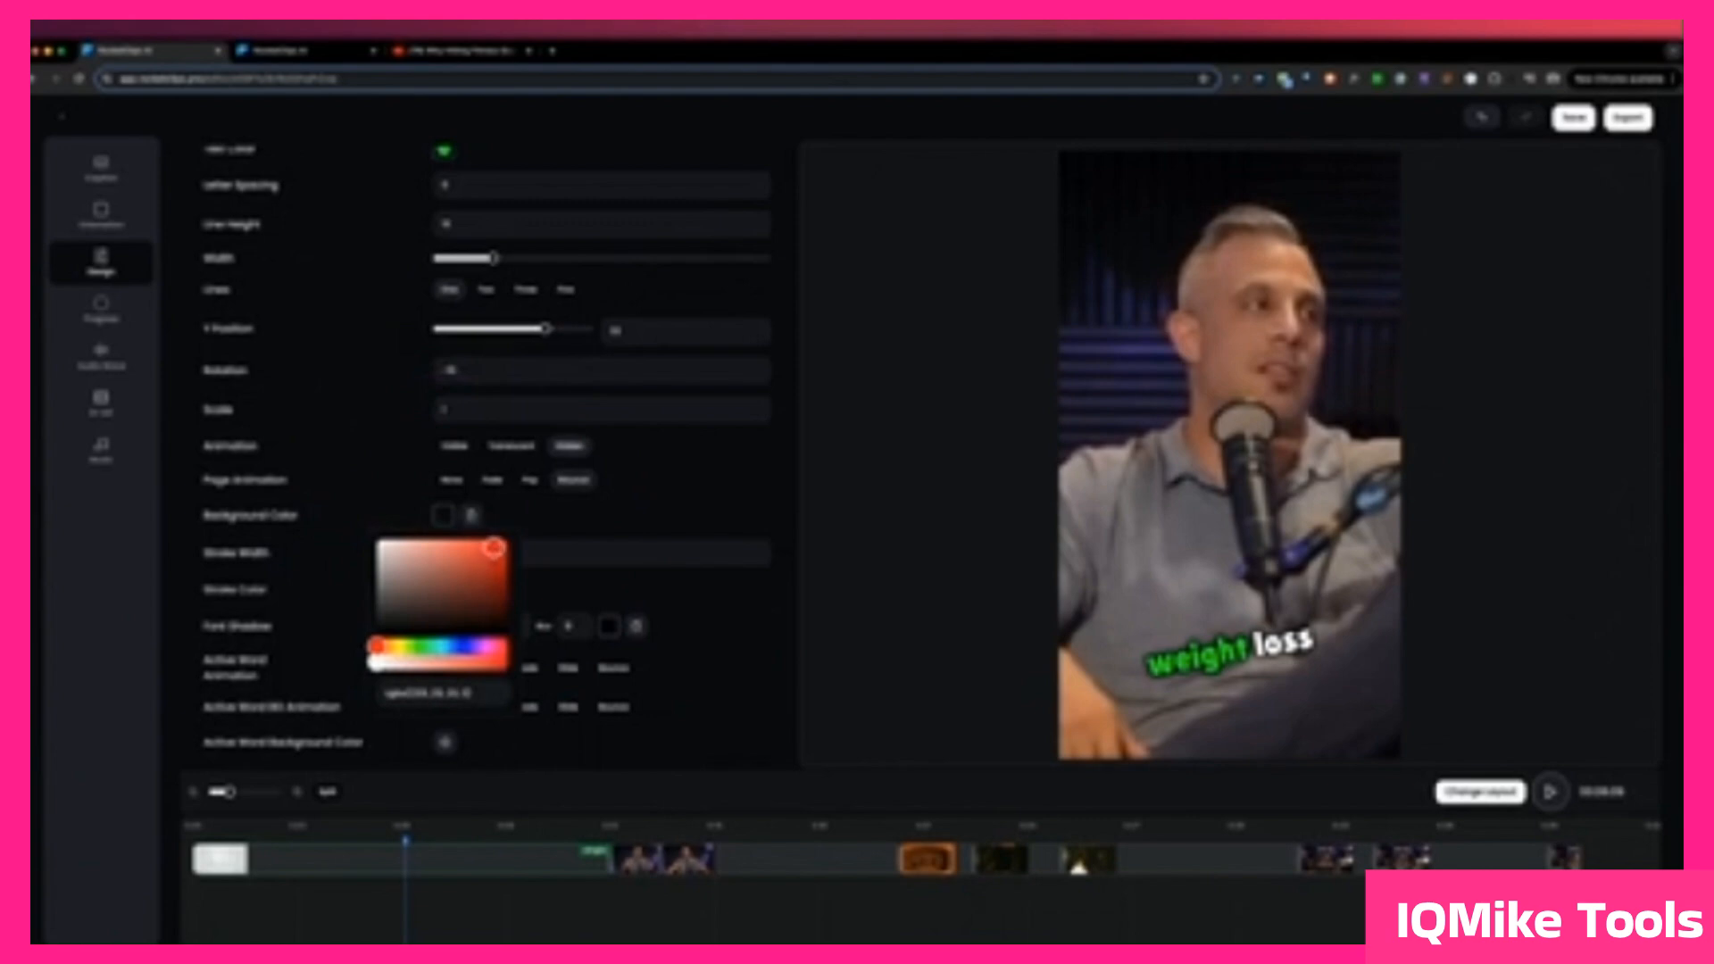
left_click_drag(434, 664, 482, 661)
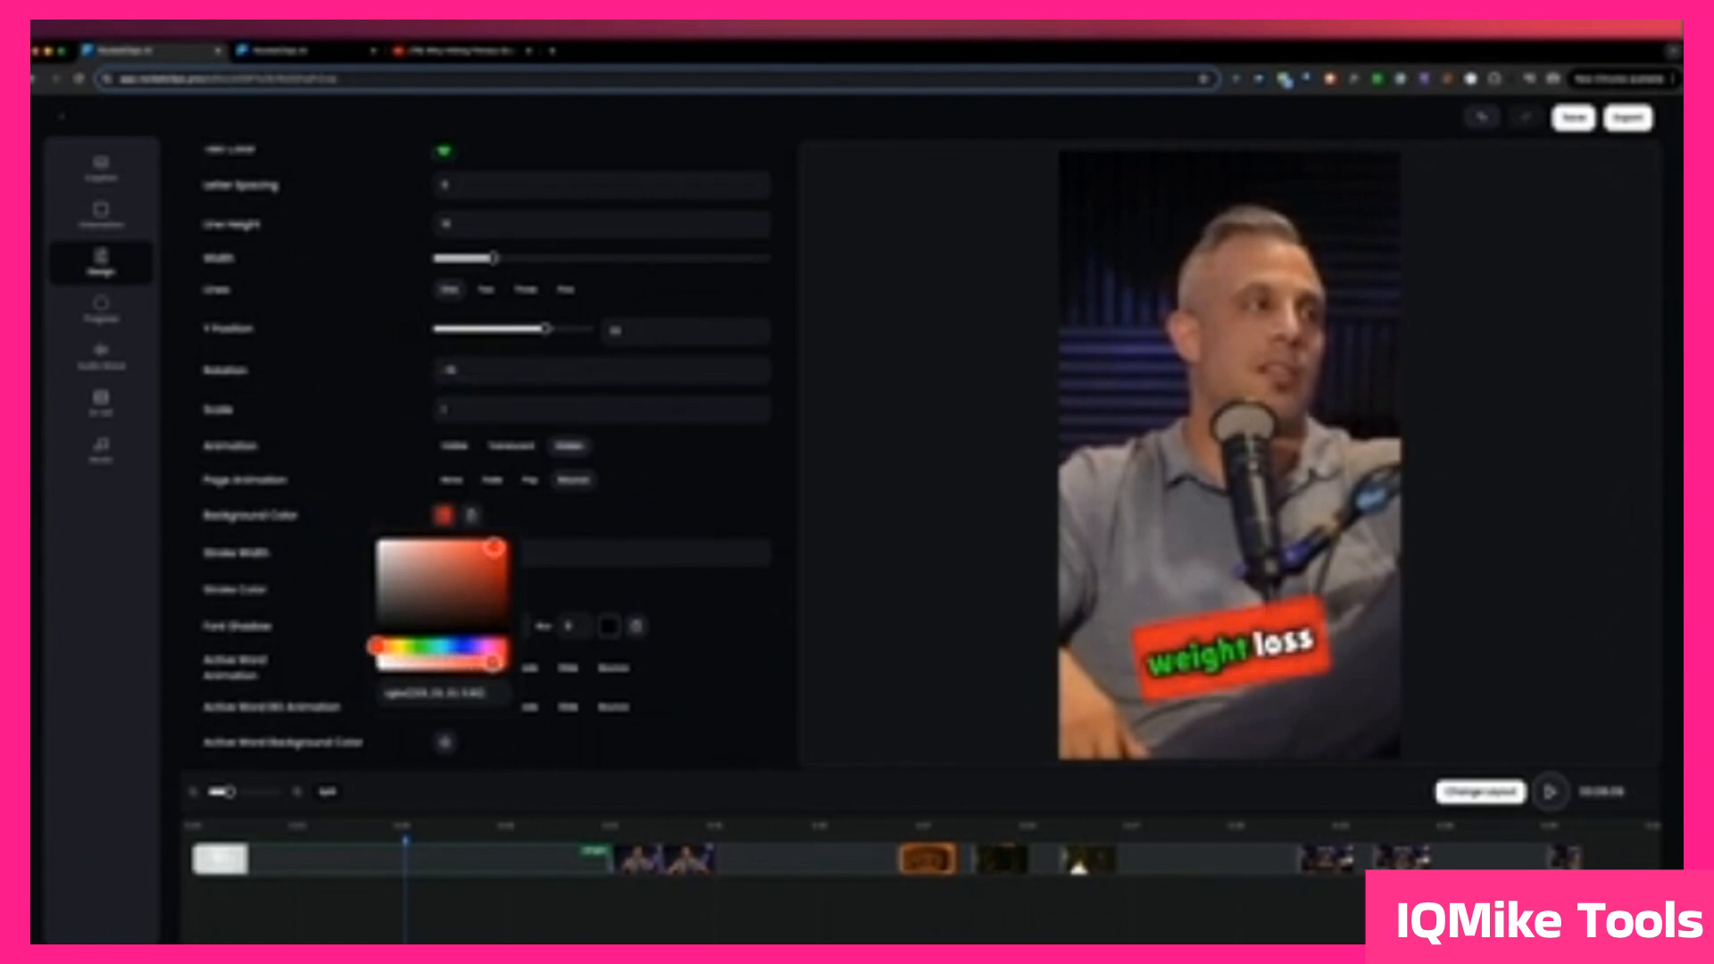
left_click(658, 509)
Step: Set the subtitles' stroke color to a saturated blue
scroll(452, 466, "down", 2)
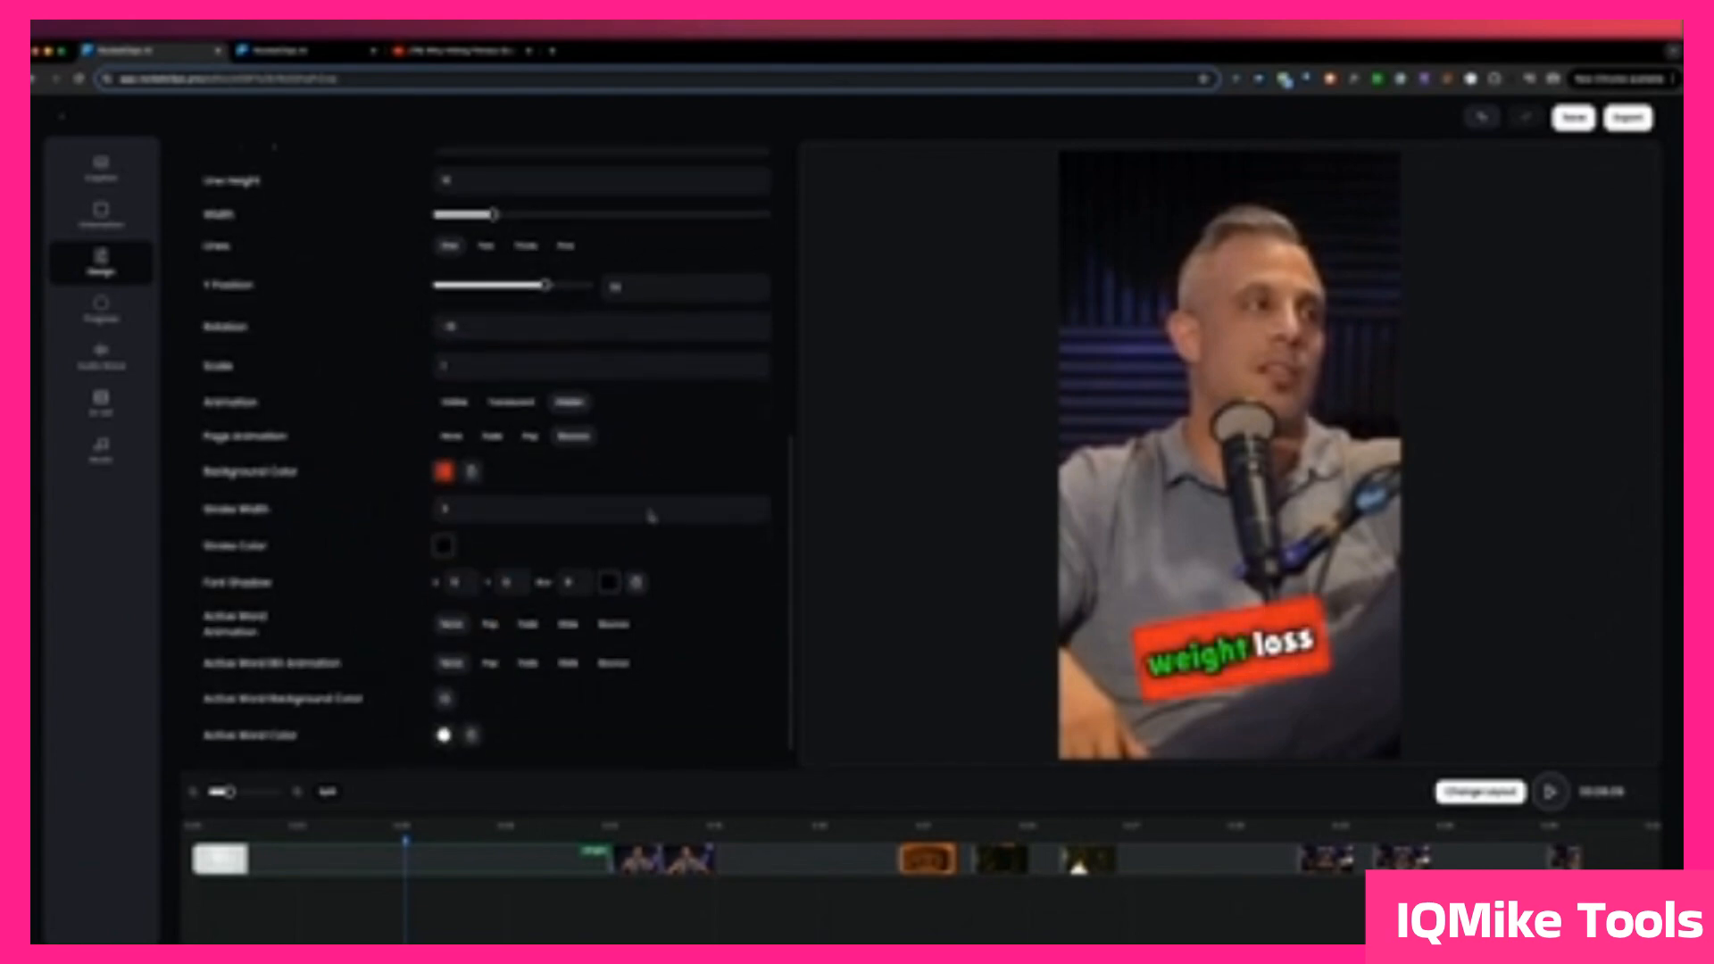
left_click(443, 515)
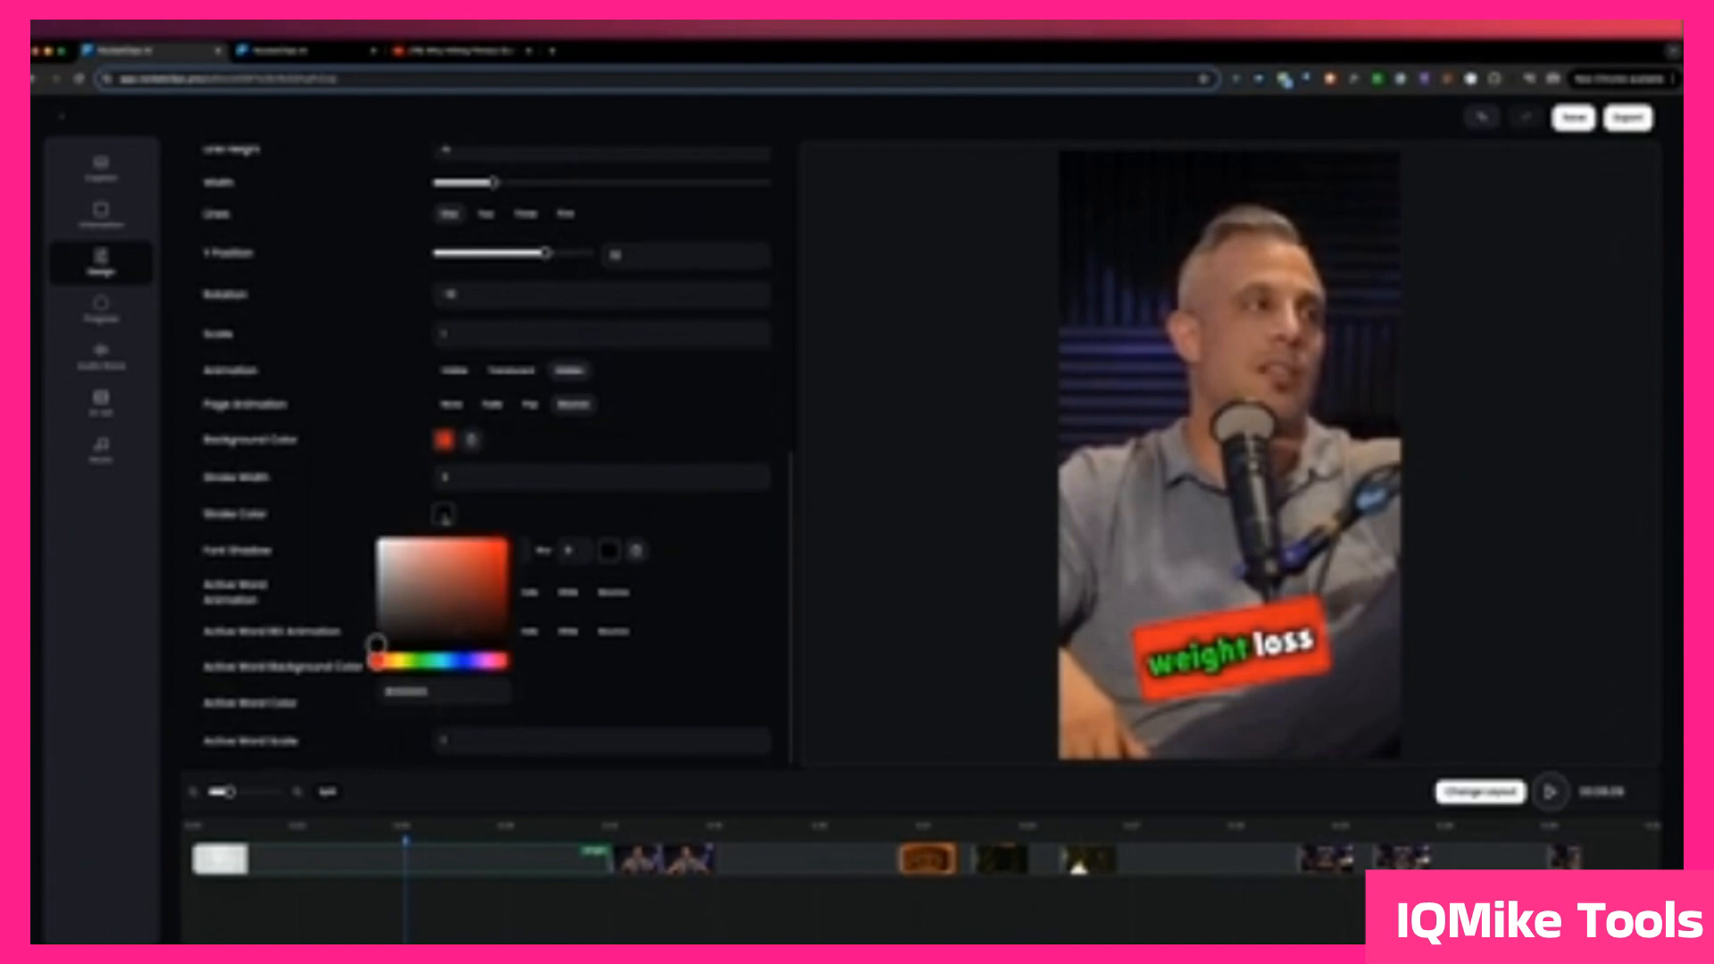
left_click(460, 660)
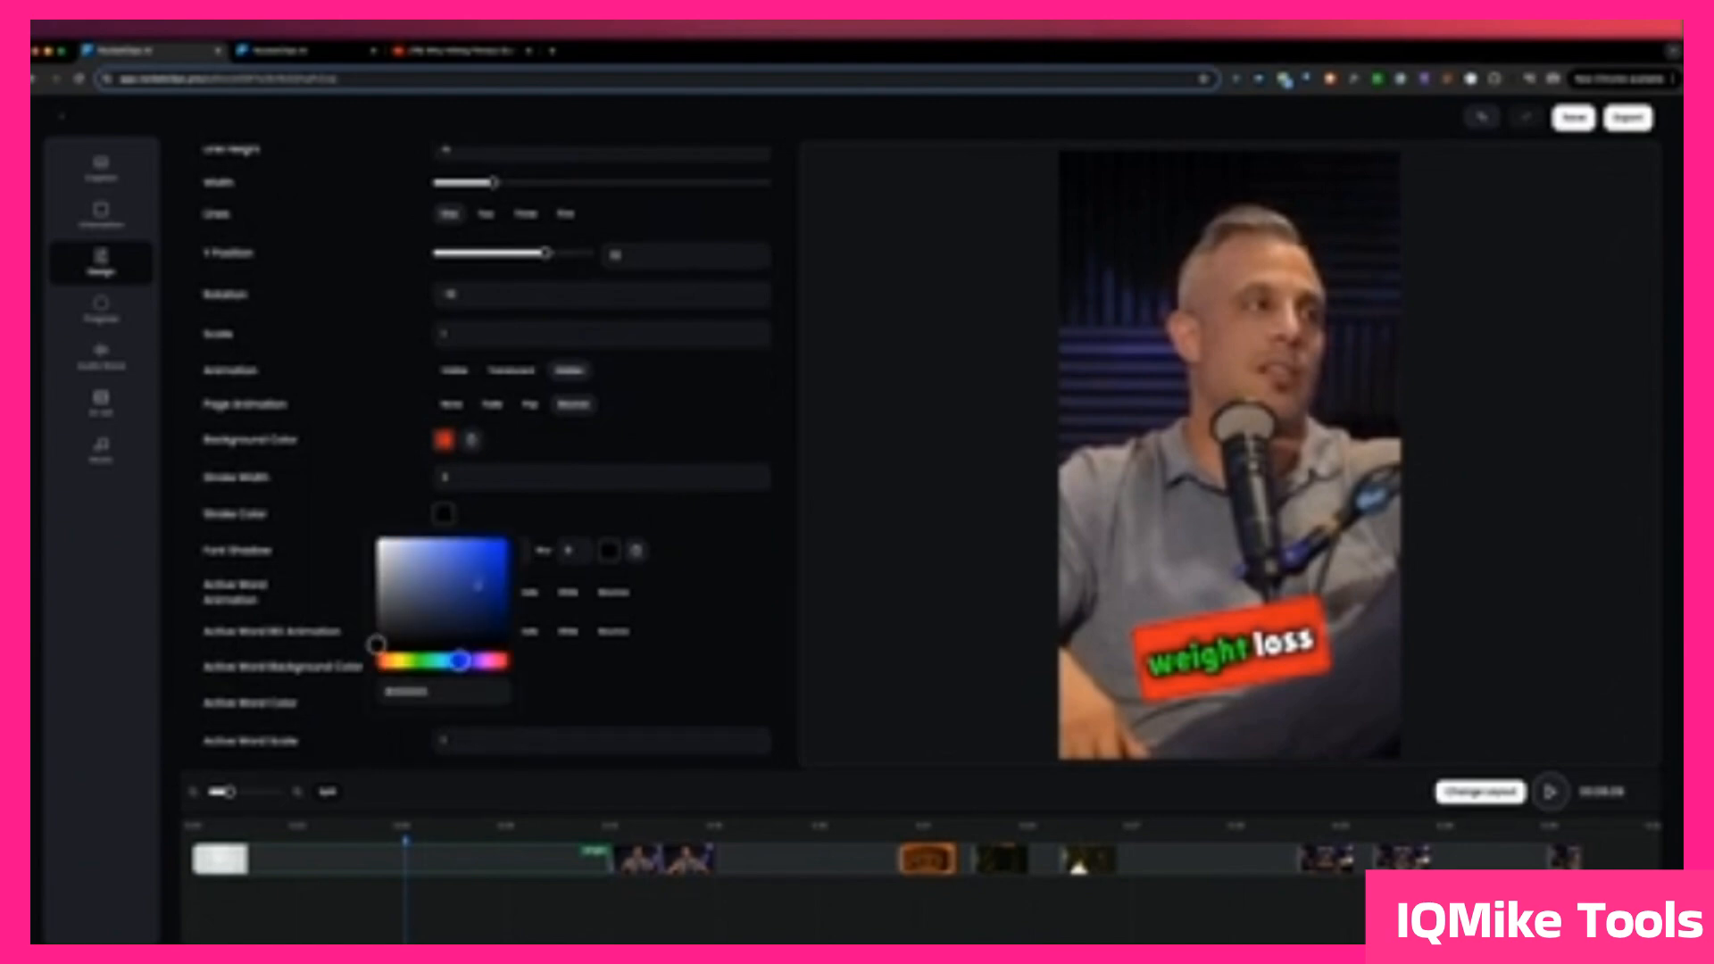
left_click(501, 549)
left_click(620, 500)
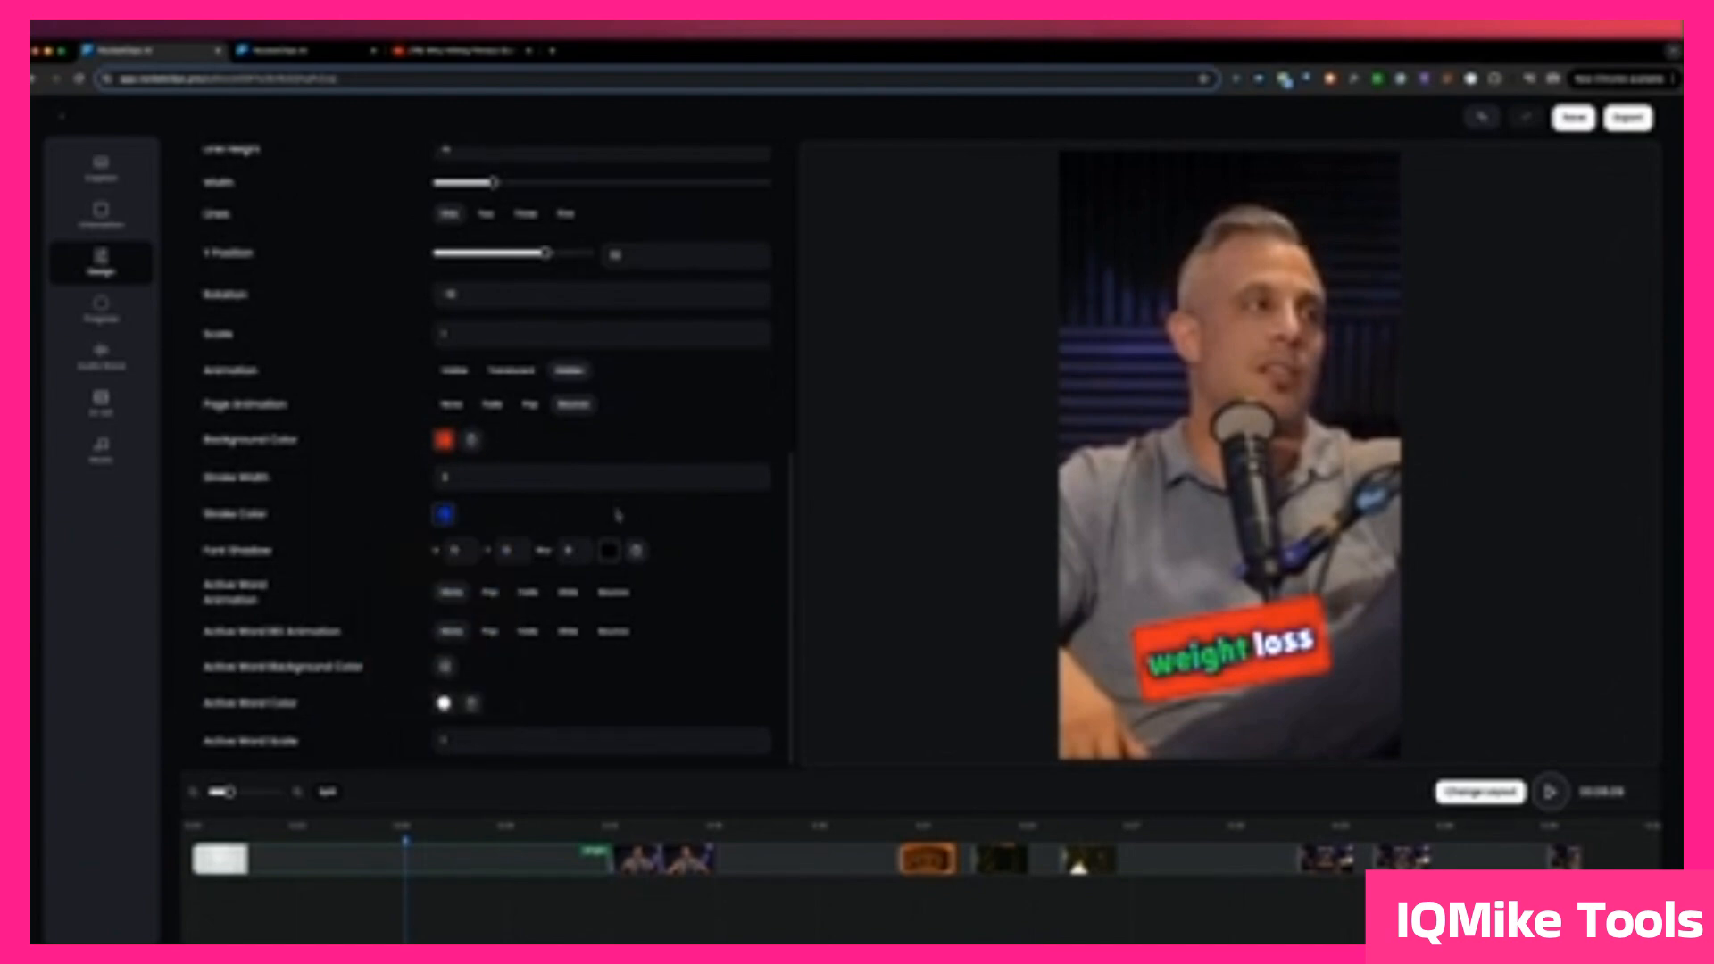
Step: Set the active word's background color to yellow
scroll(705, 567, "down", 1)
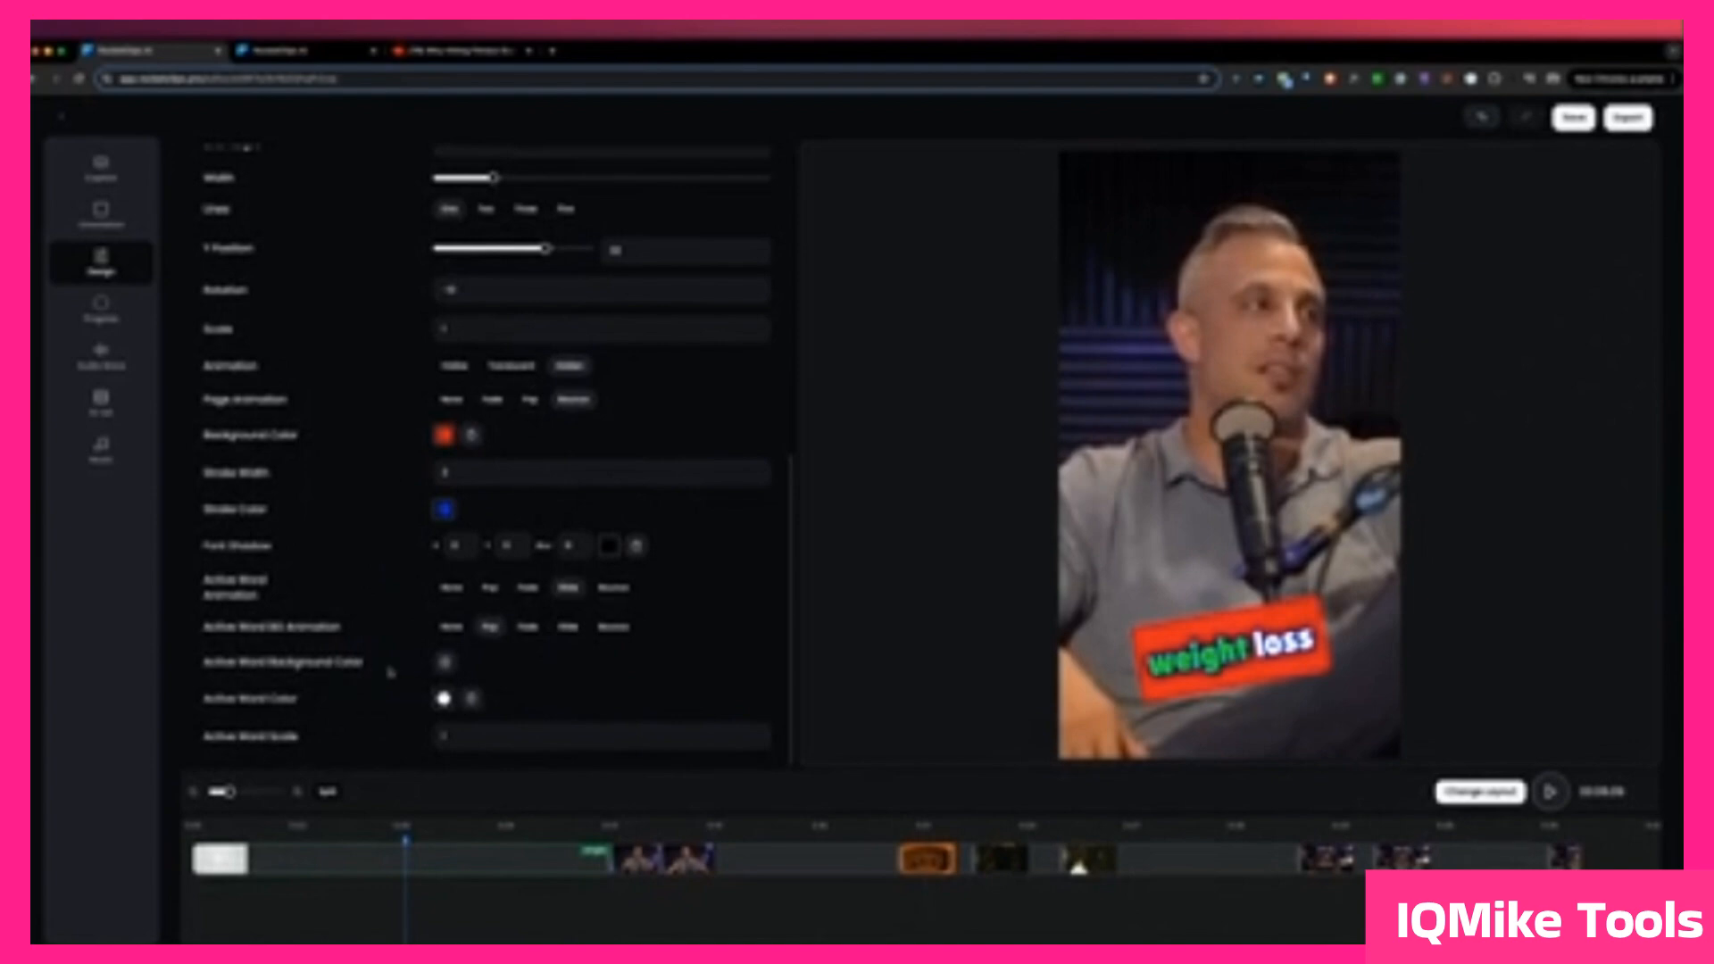
left_click(442, 664)
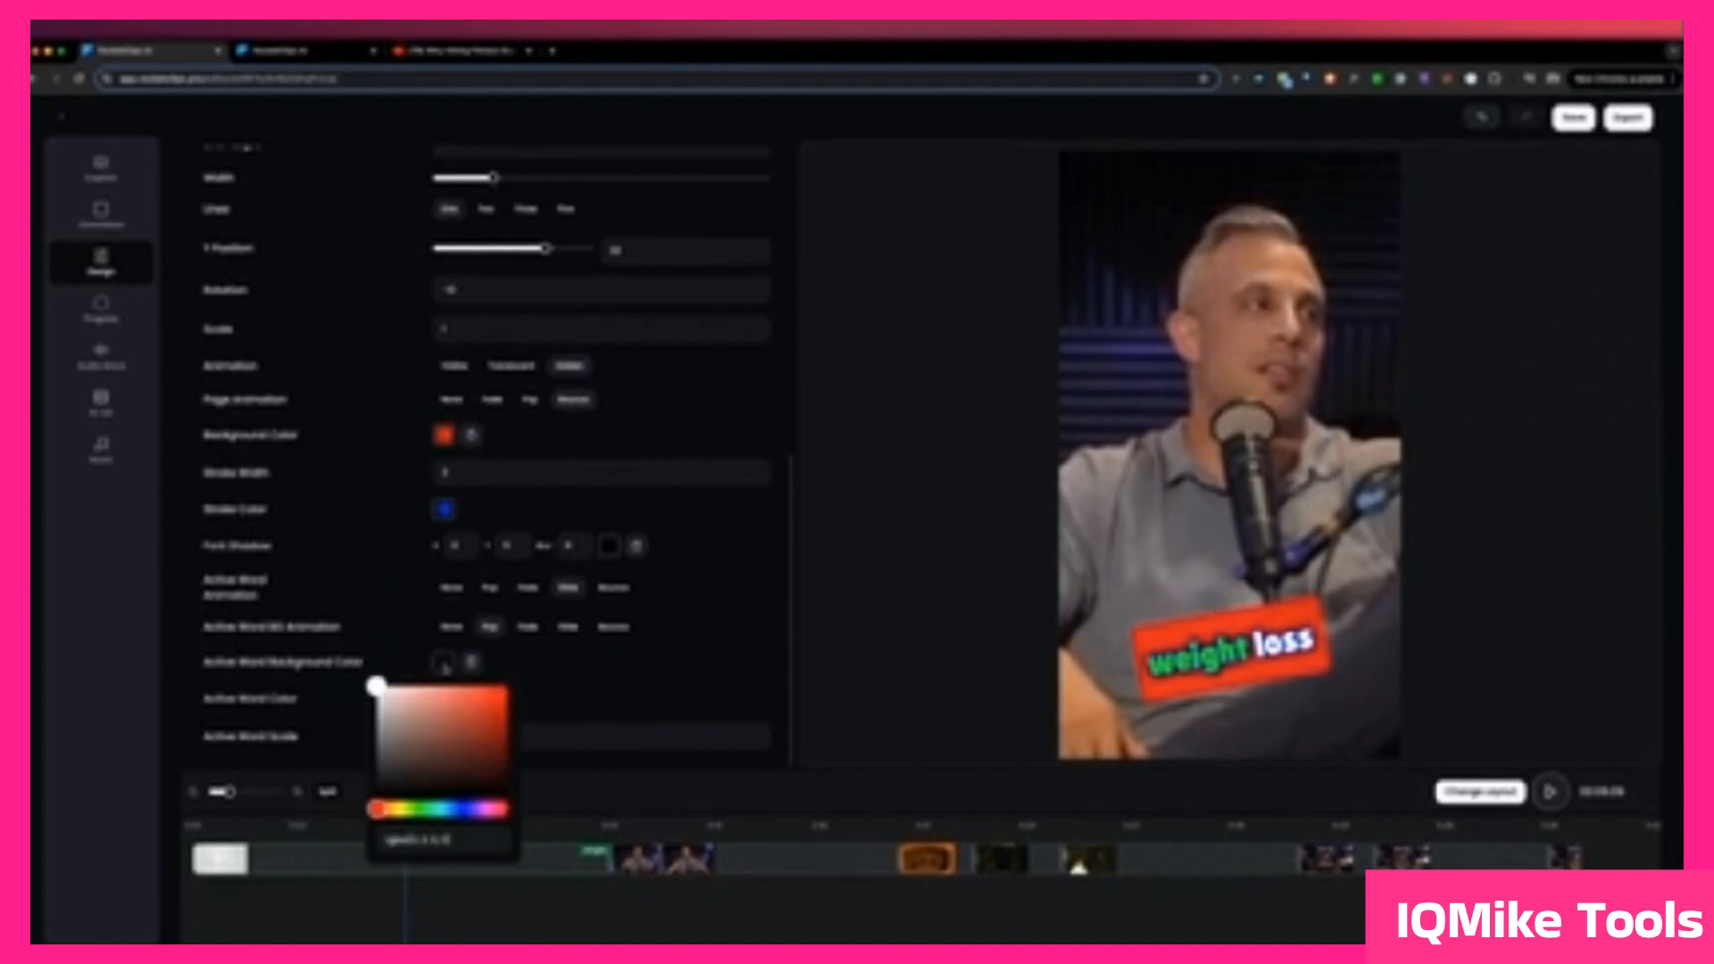
left_click_drag(376, 808, 394, 809)
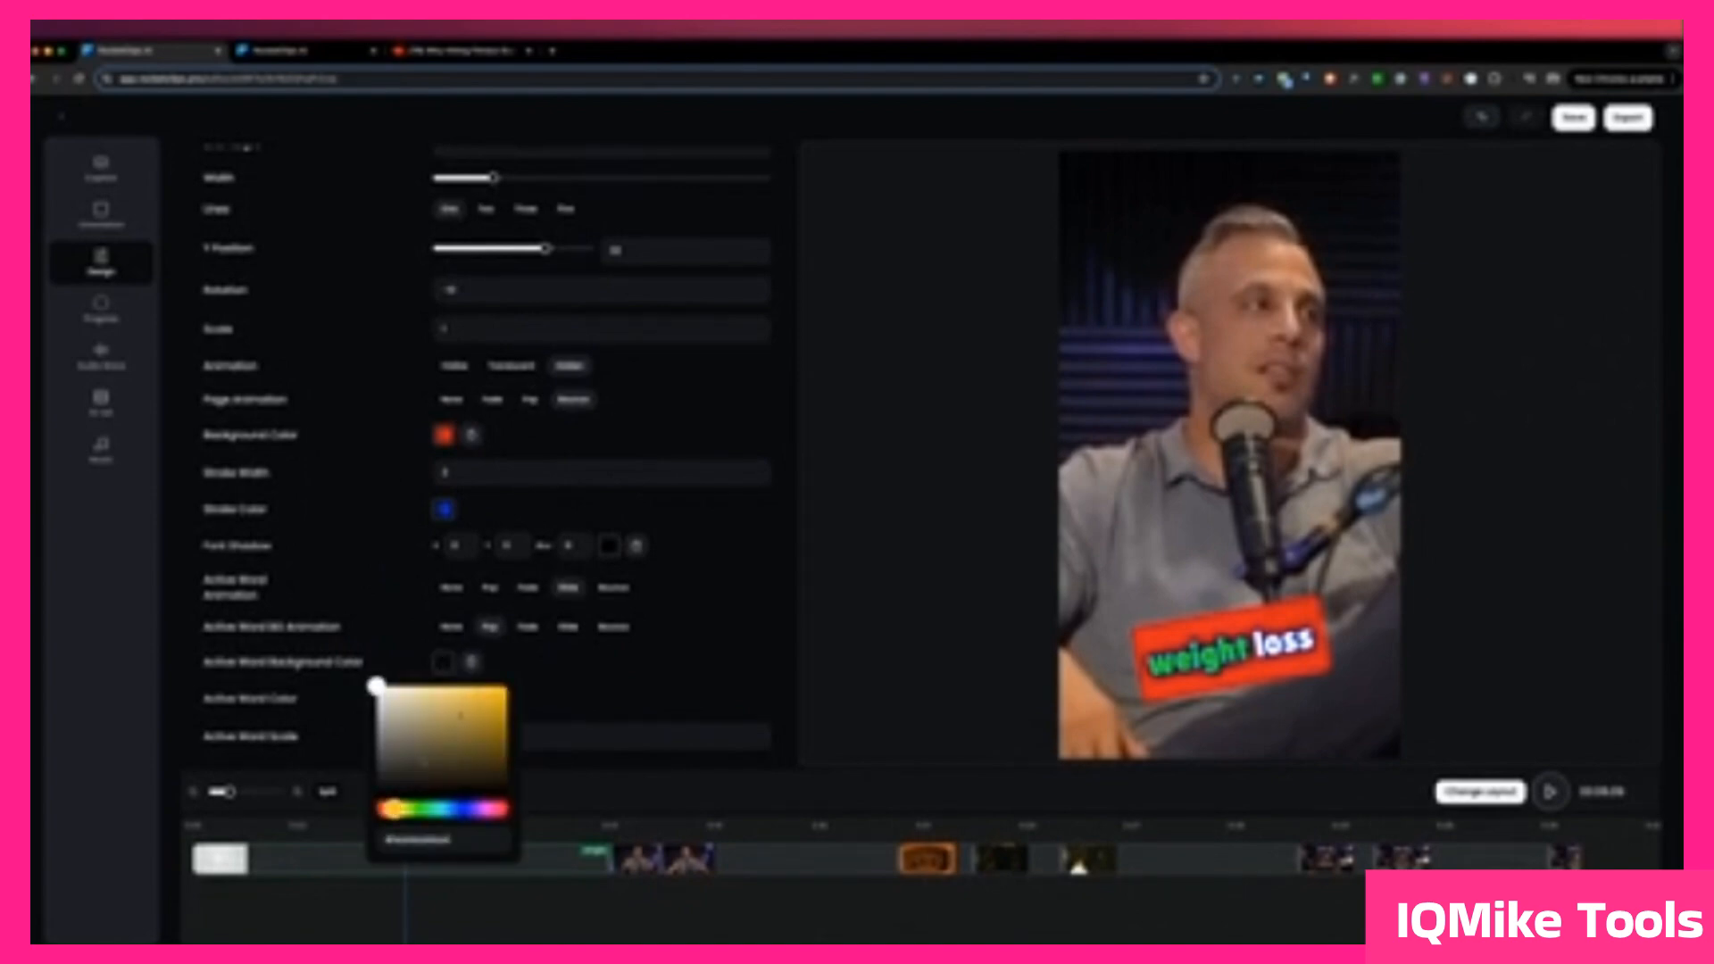
left_click(494, 688)
left_click(811, 639)
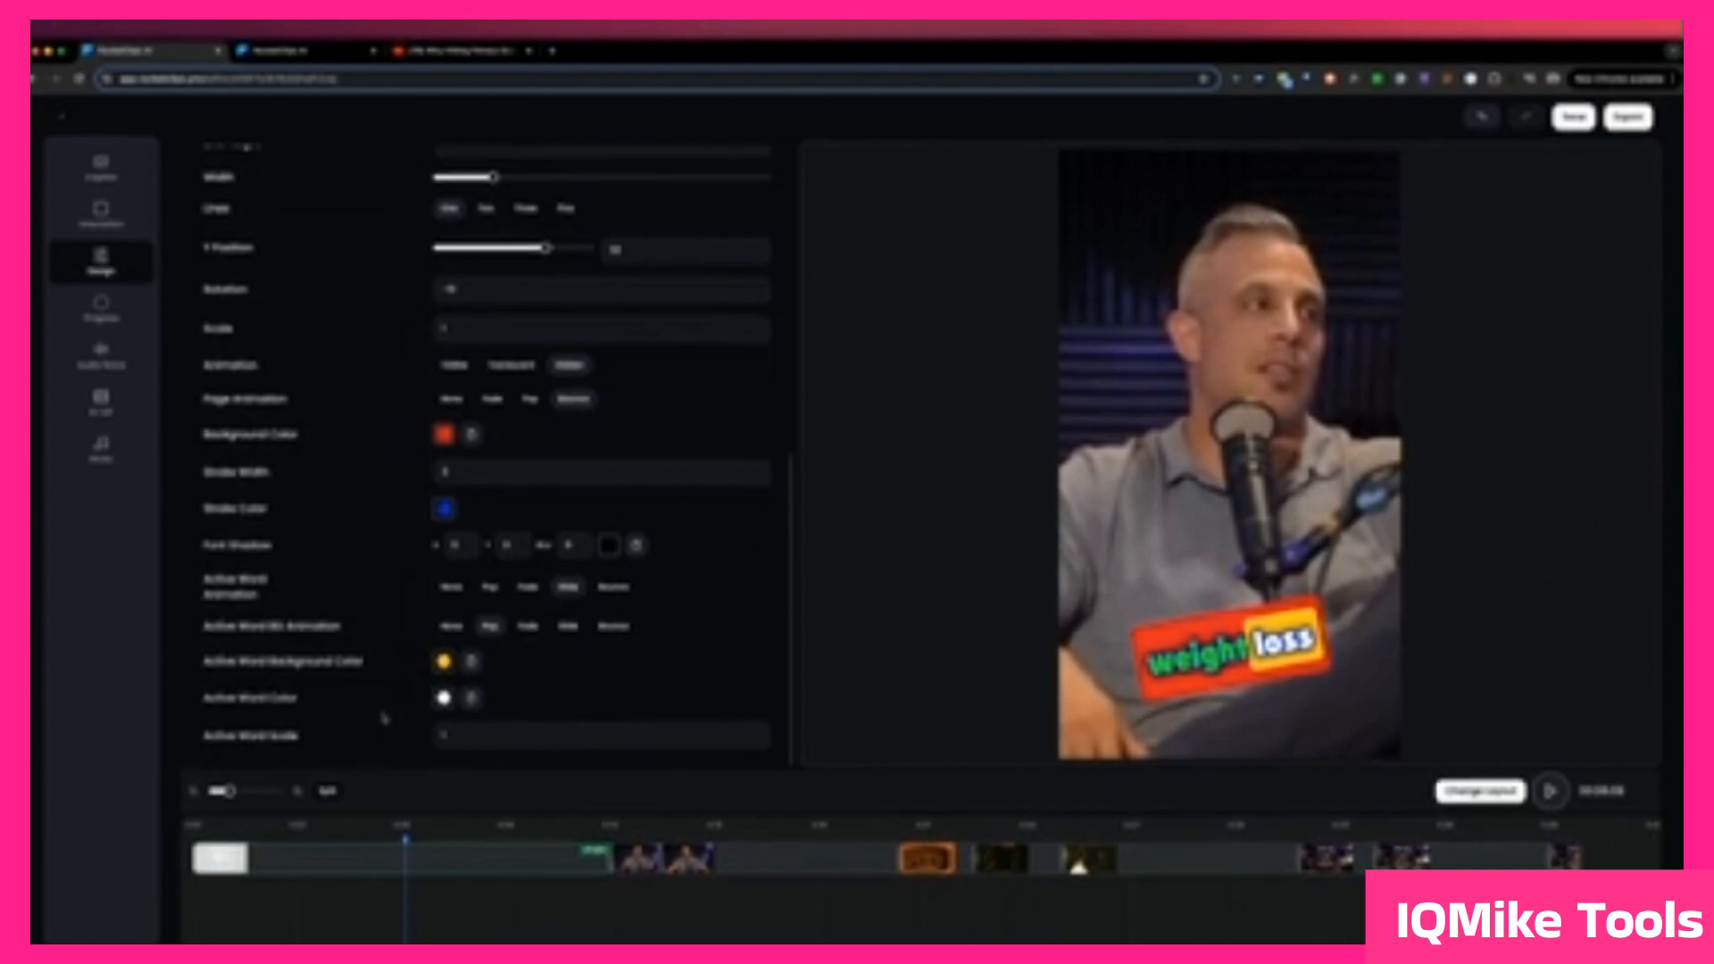
Step: Check the active word's color choices, close them, and raise the Active Word Scale slightly above 1
left_click(443, 698)
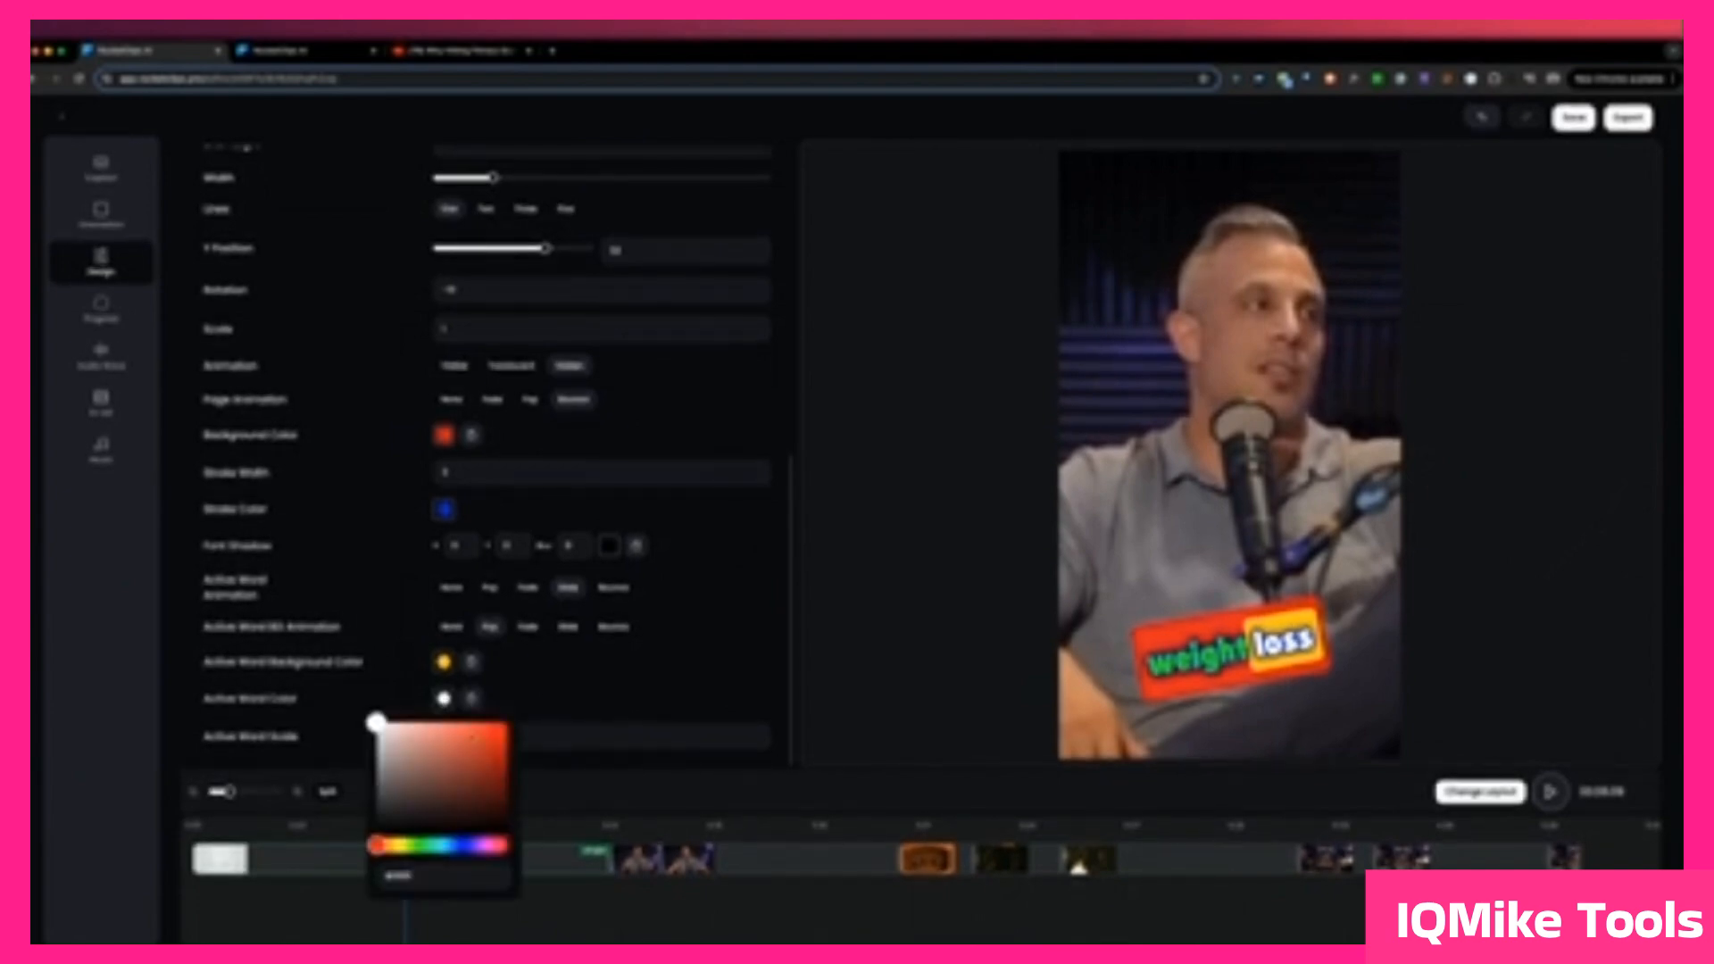
left_click(716, 649)
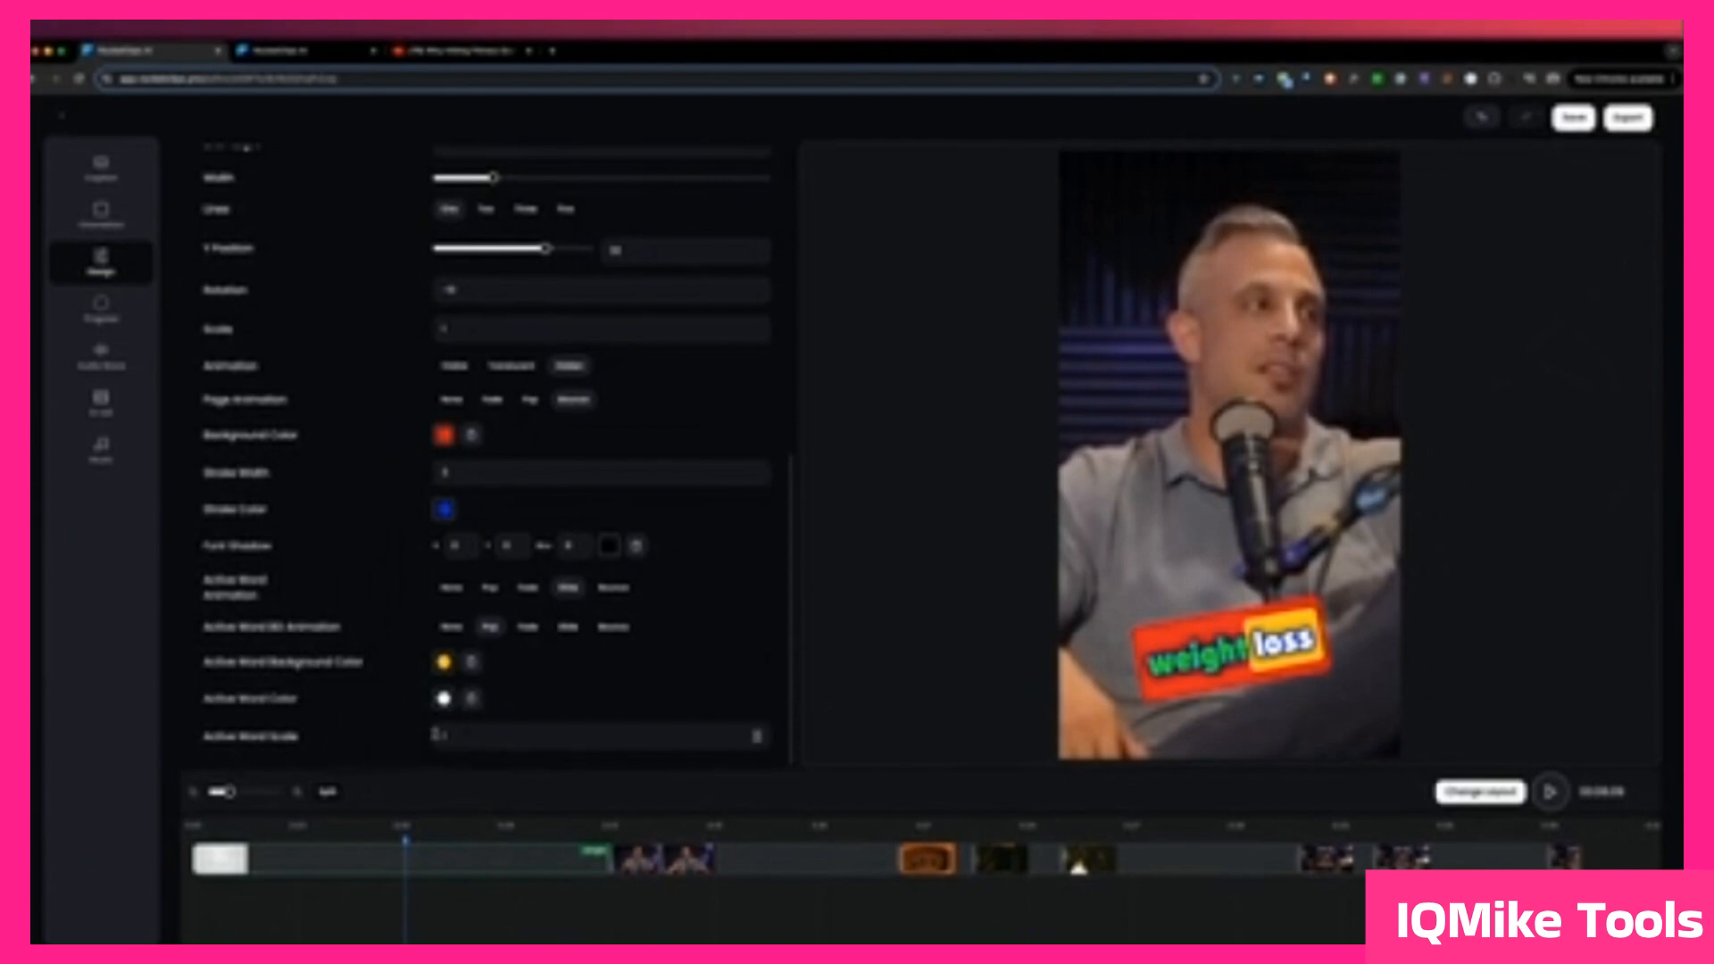
left_click(446, 735)
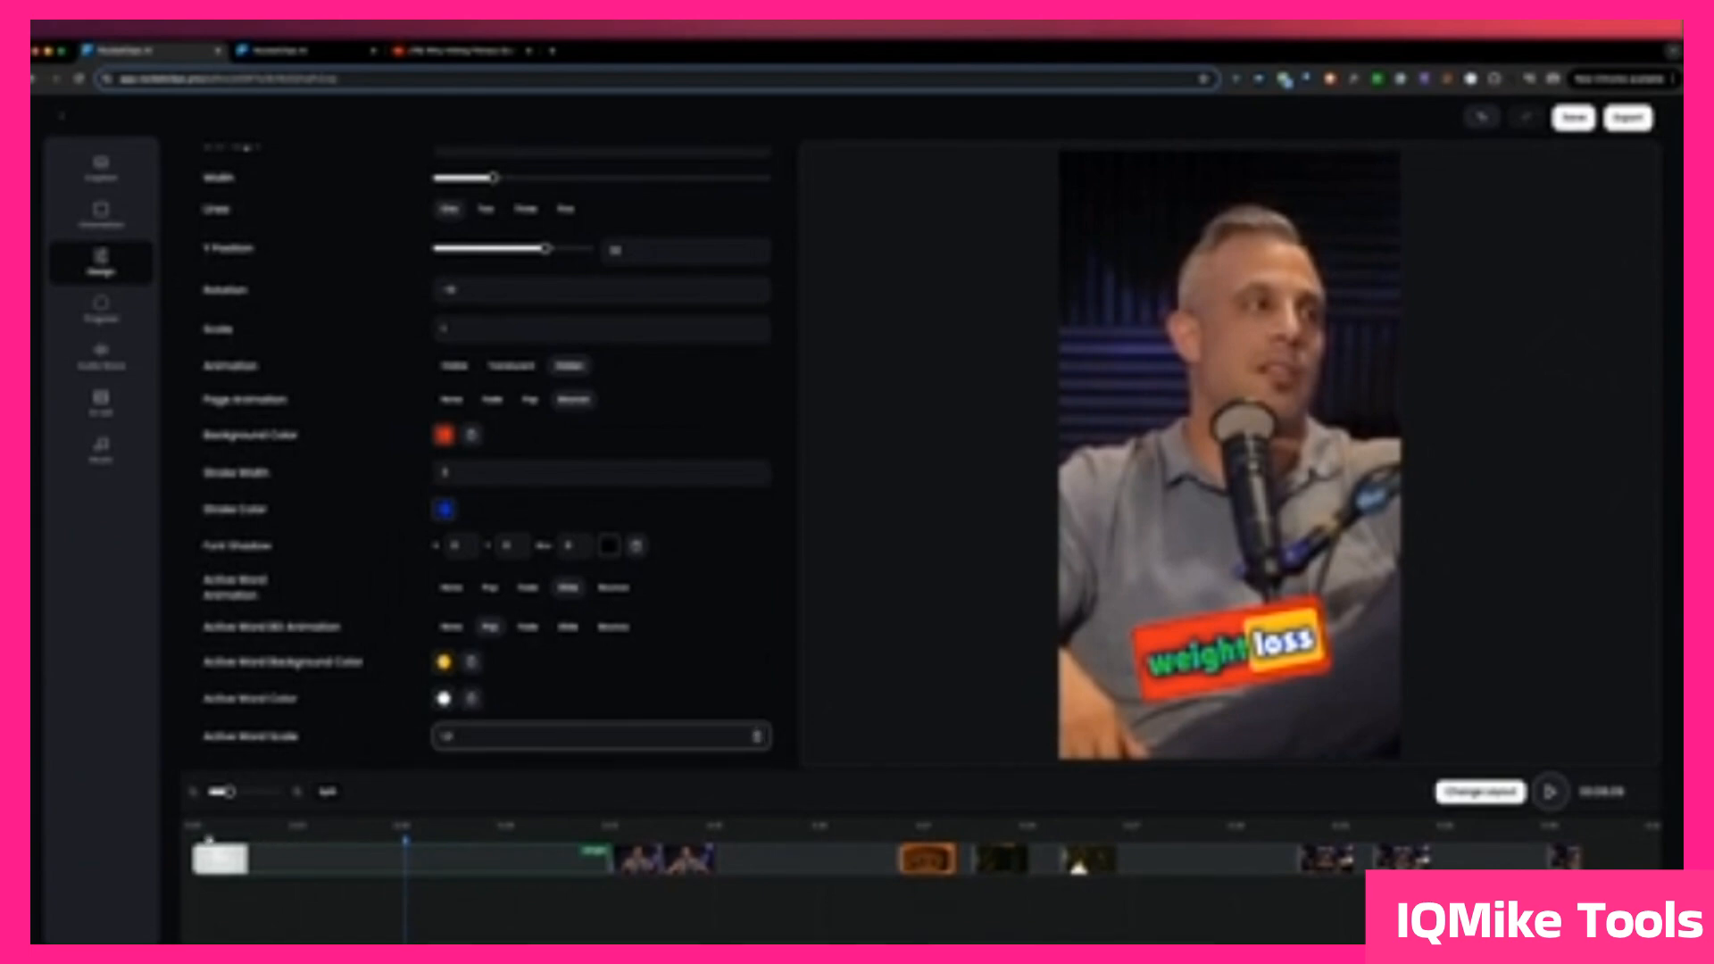
Step: Play the clip from the start to preview the restyled subtitles, pausing at the words "realizing is"
left_click(196, 837)
key("space")
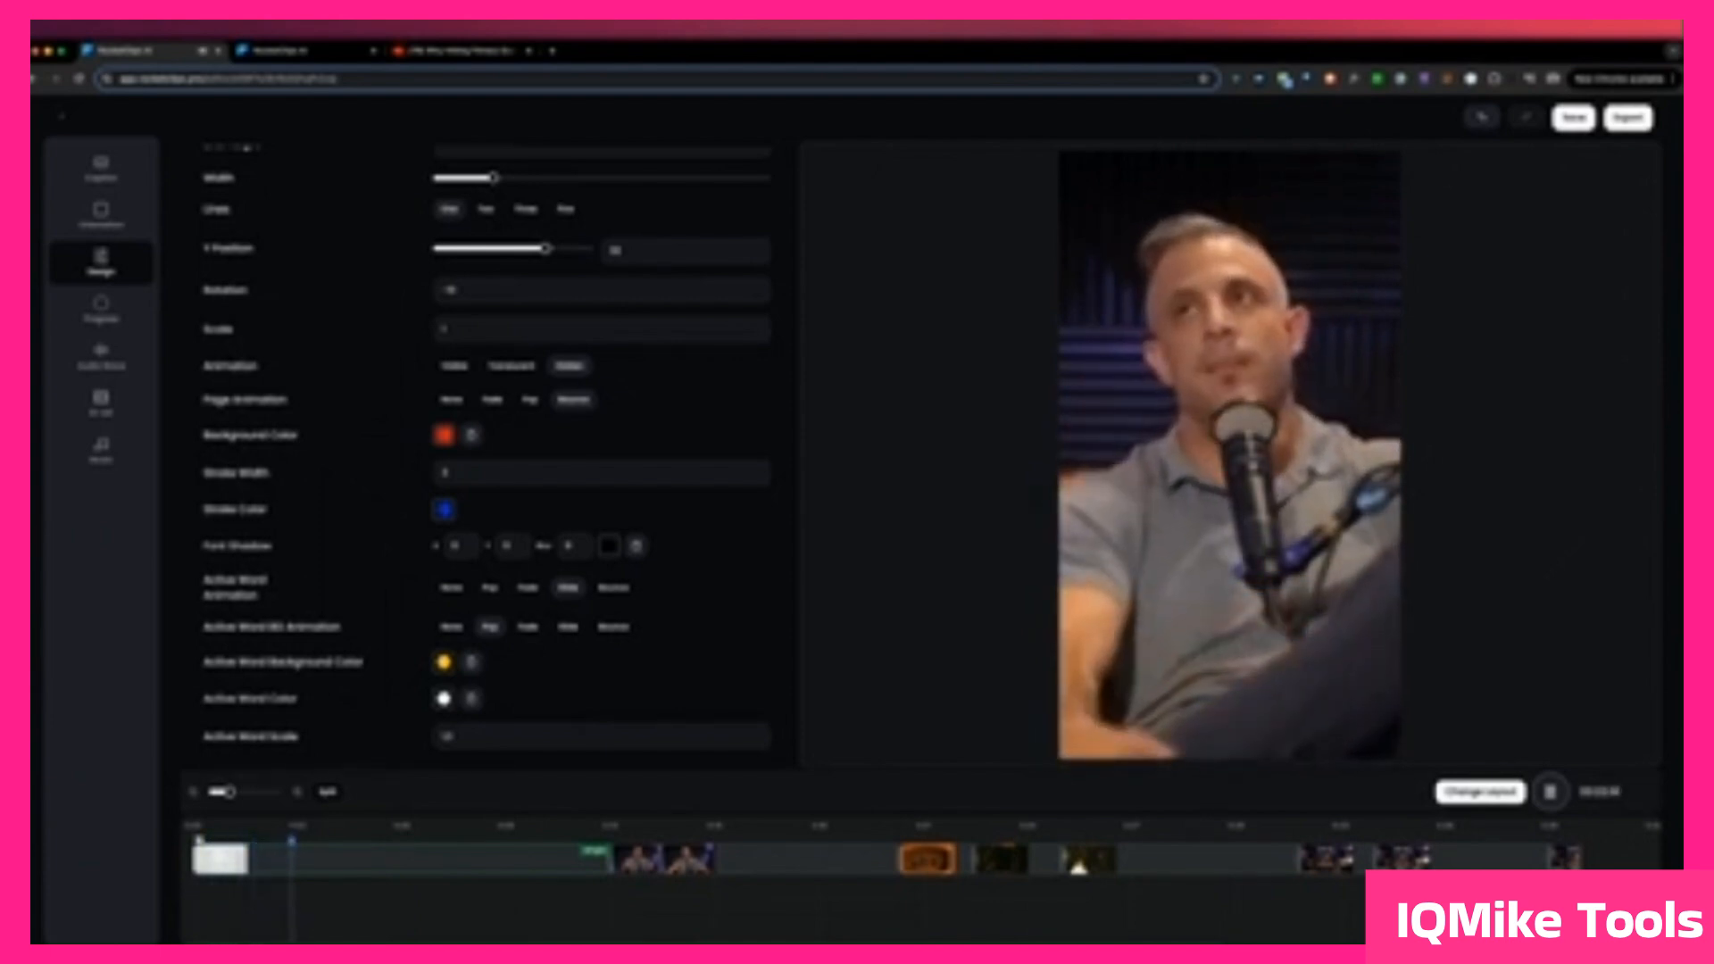
key("space")
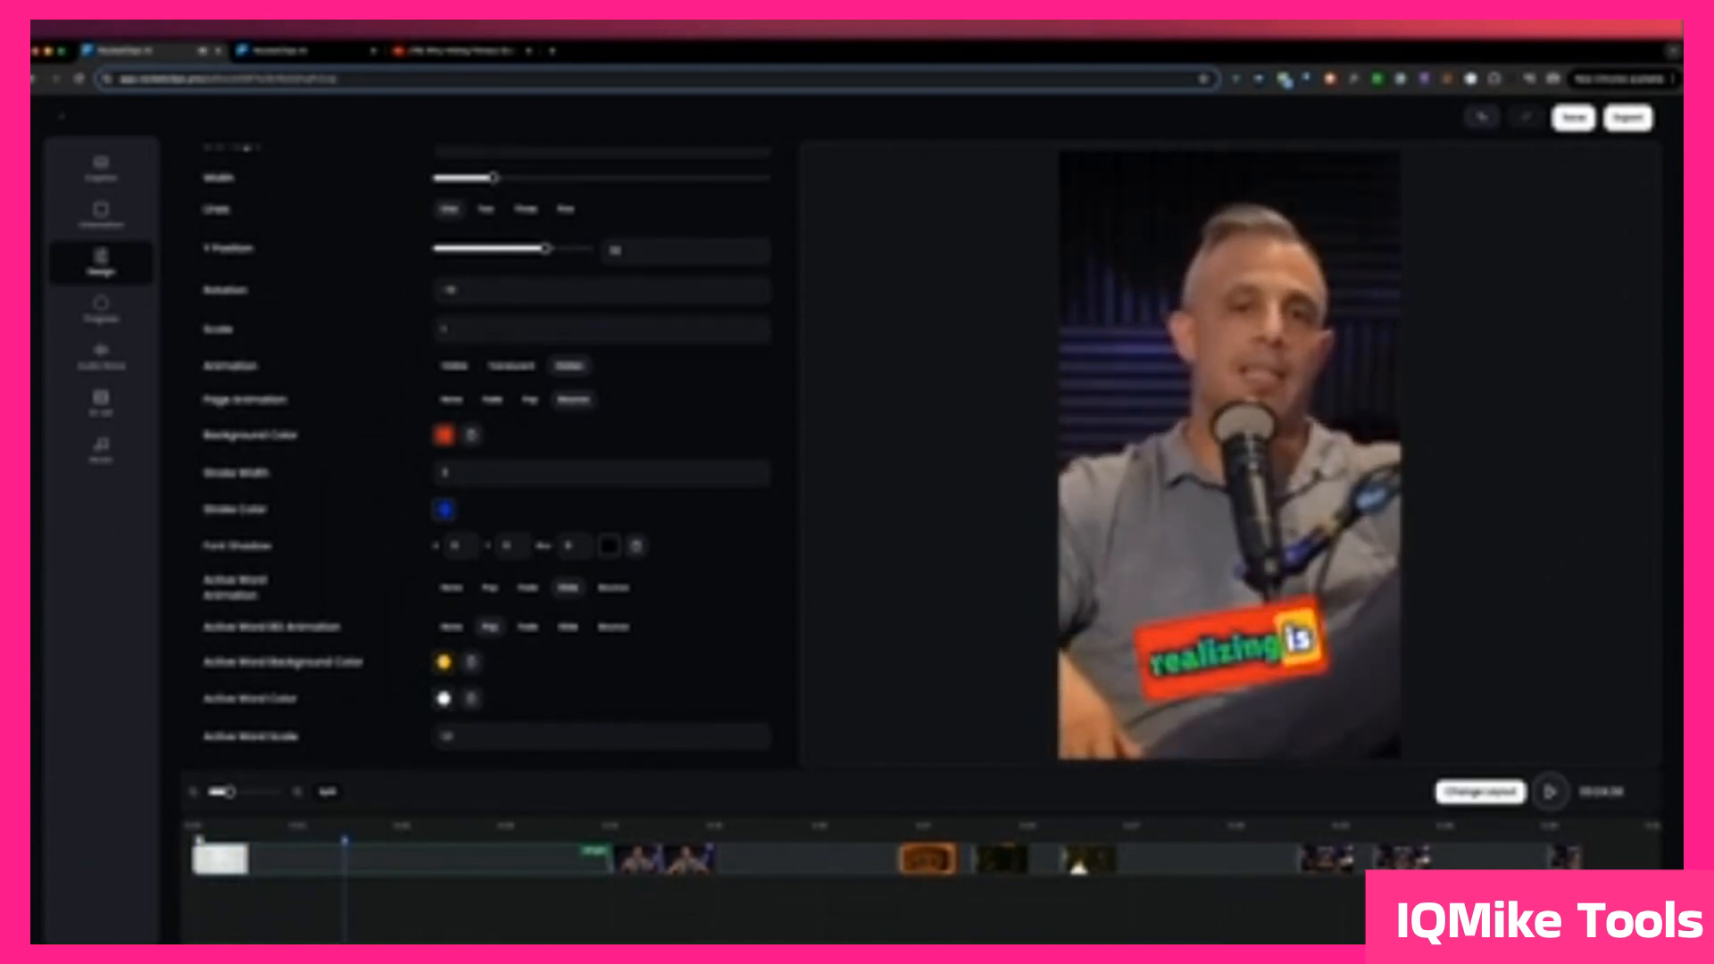
scroll(643, 582, "up", 5)
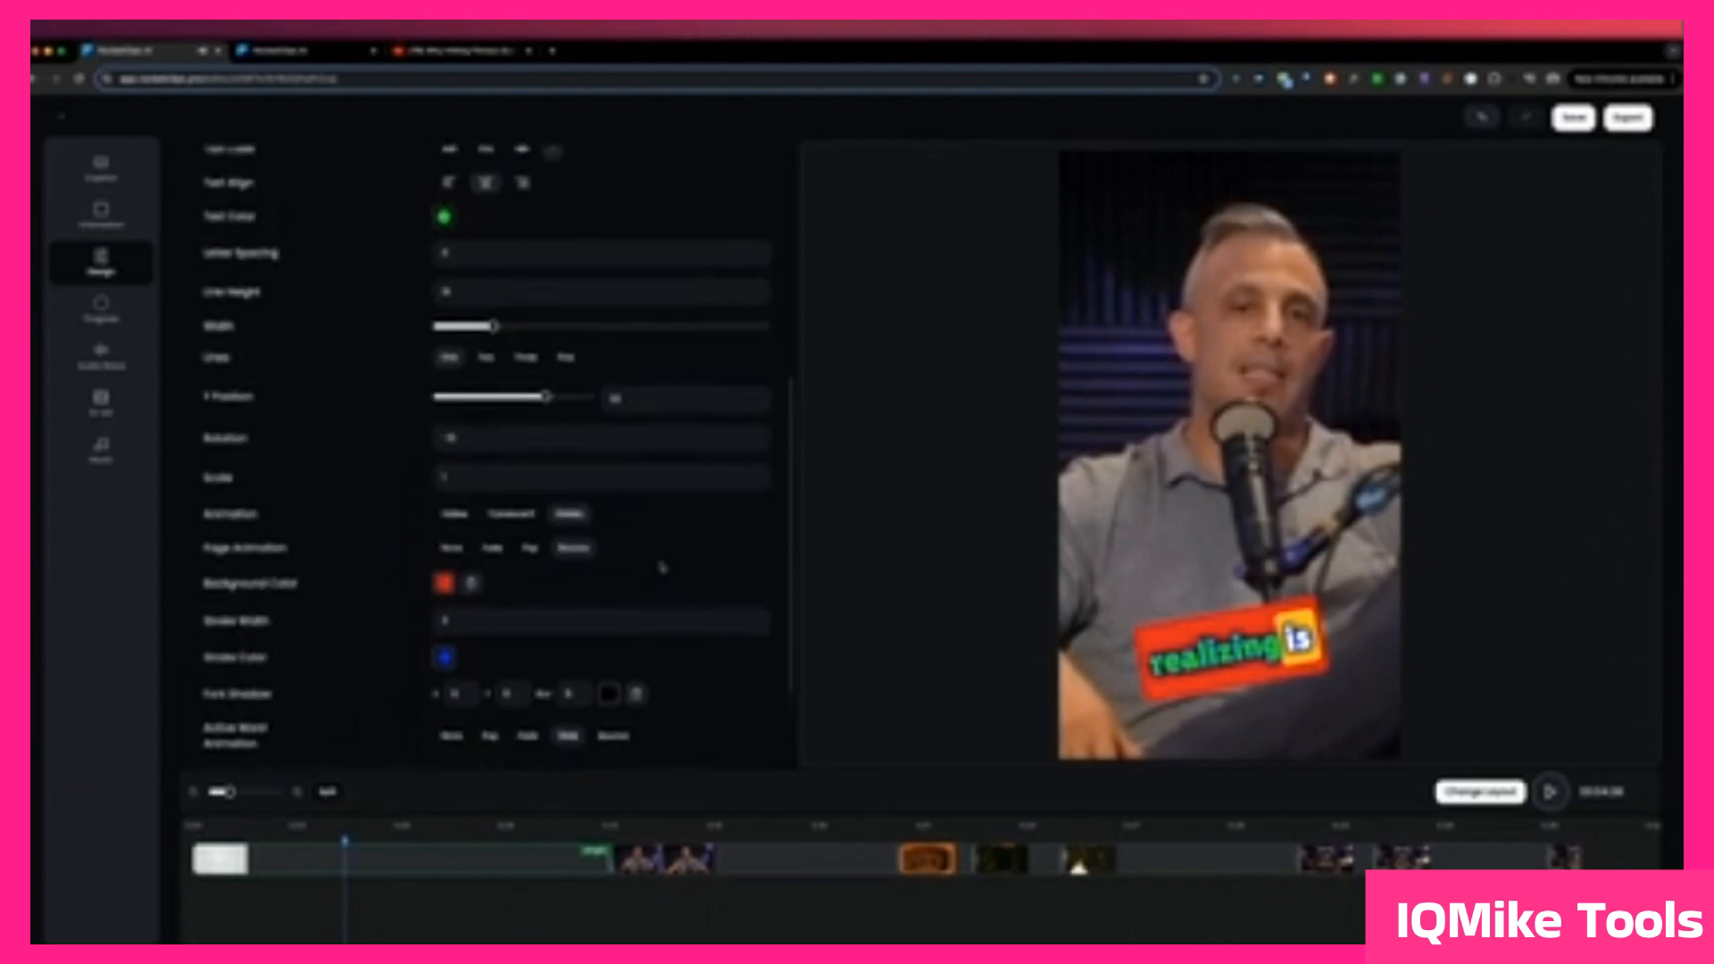
Step: Try two and three subtitle lines on the preview, and return to a single line
scroll(661, 567, "up", 6)
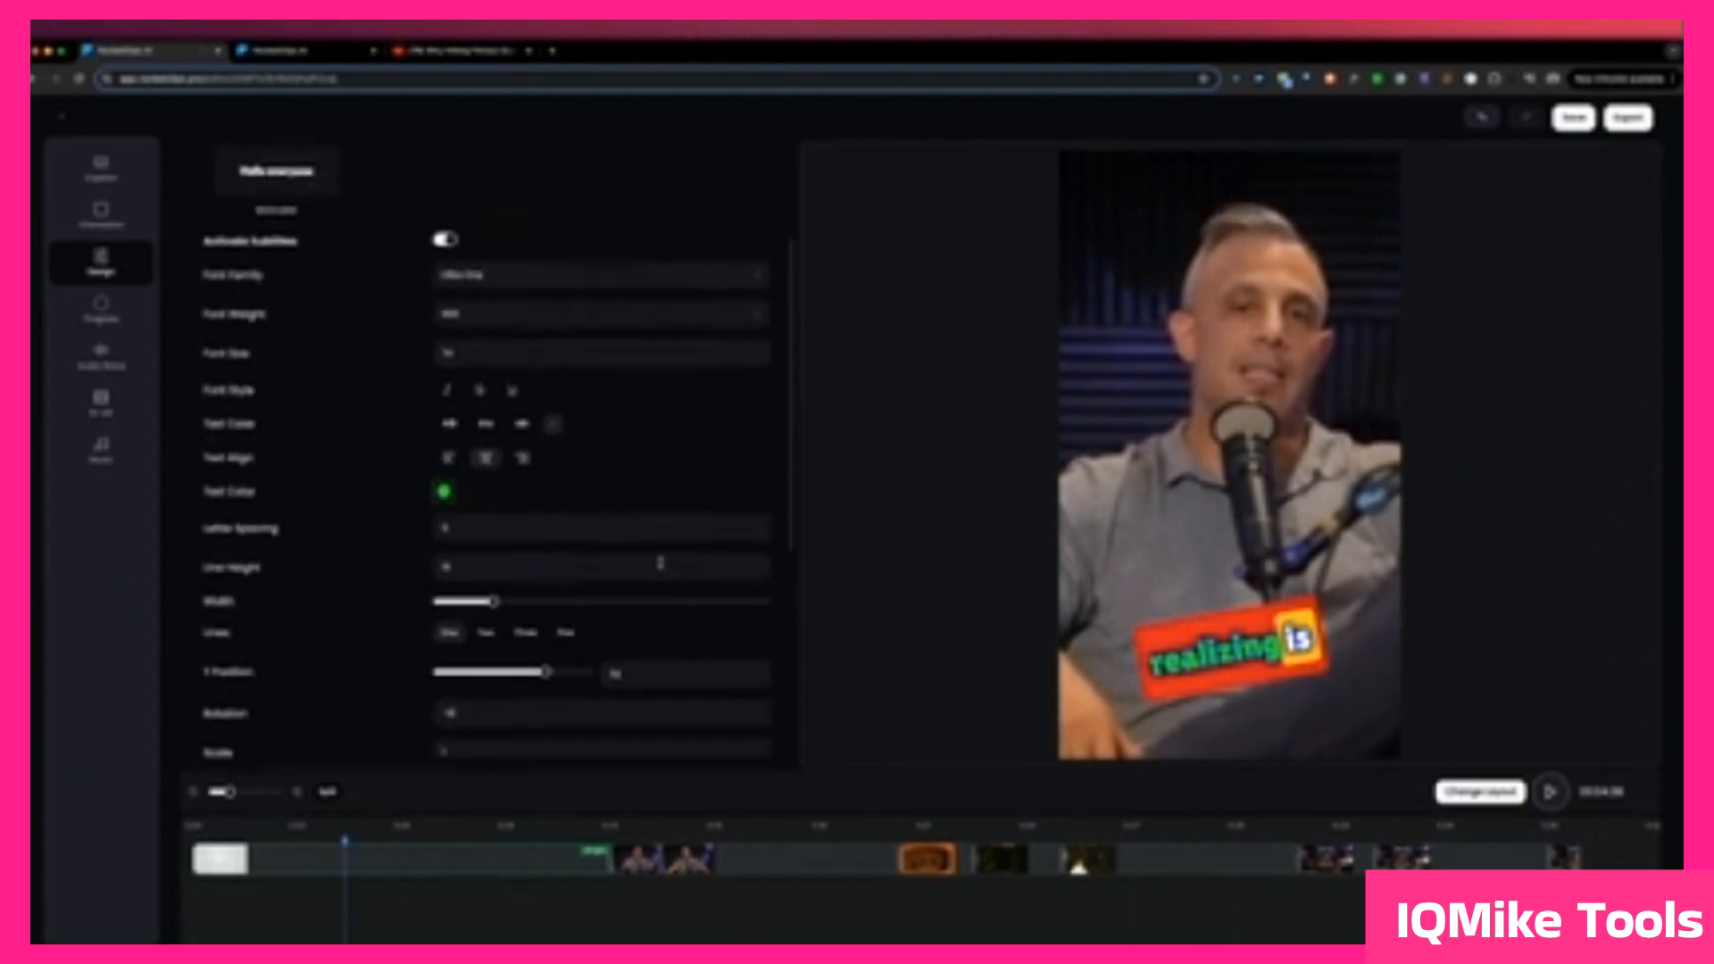
left_click(487, 631)
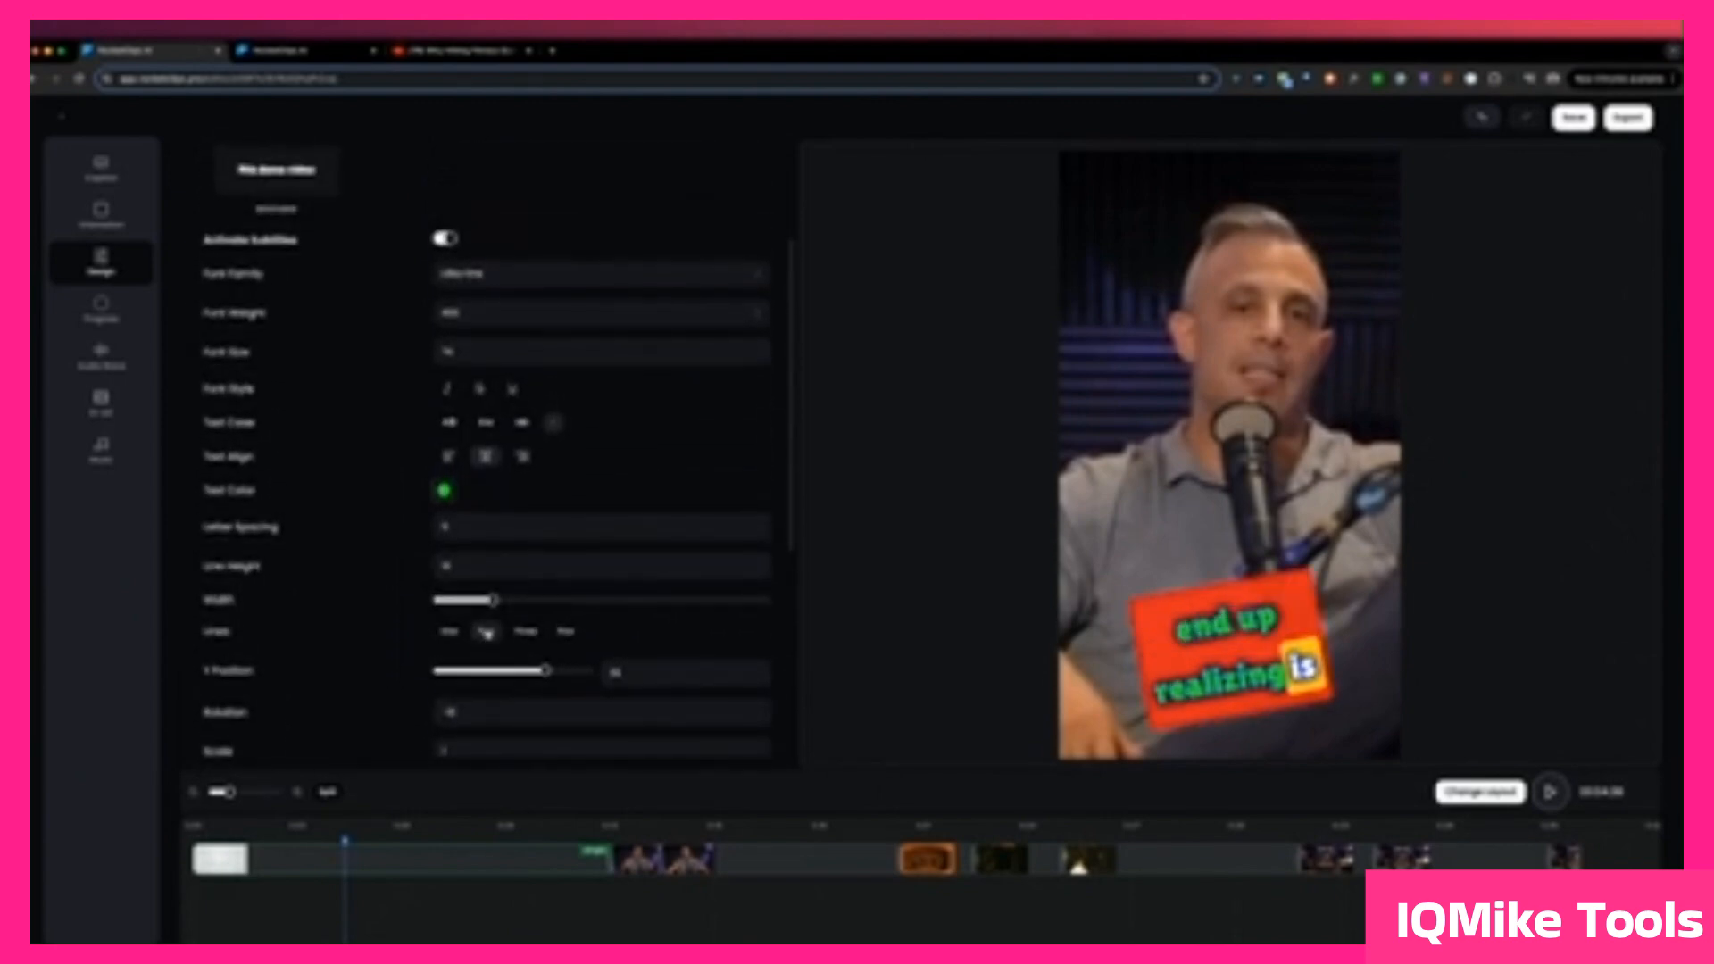
left_click(534, 632)
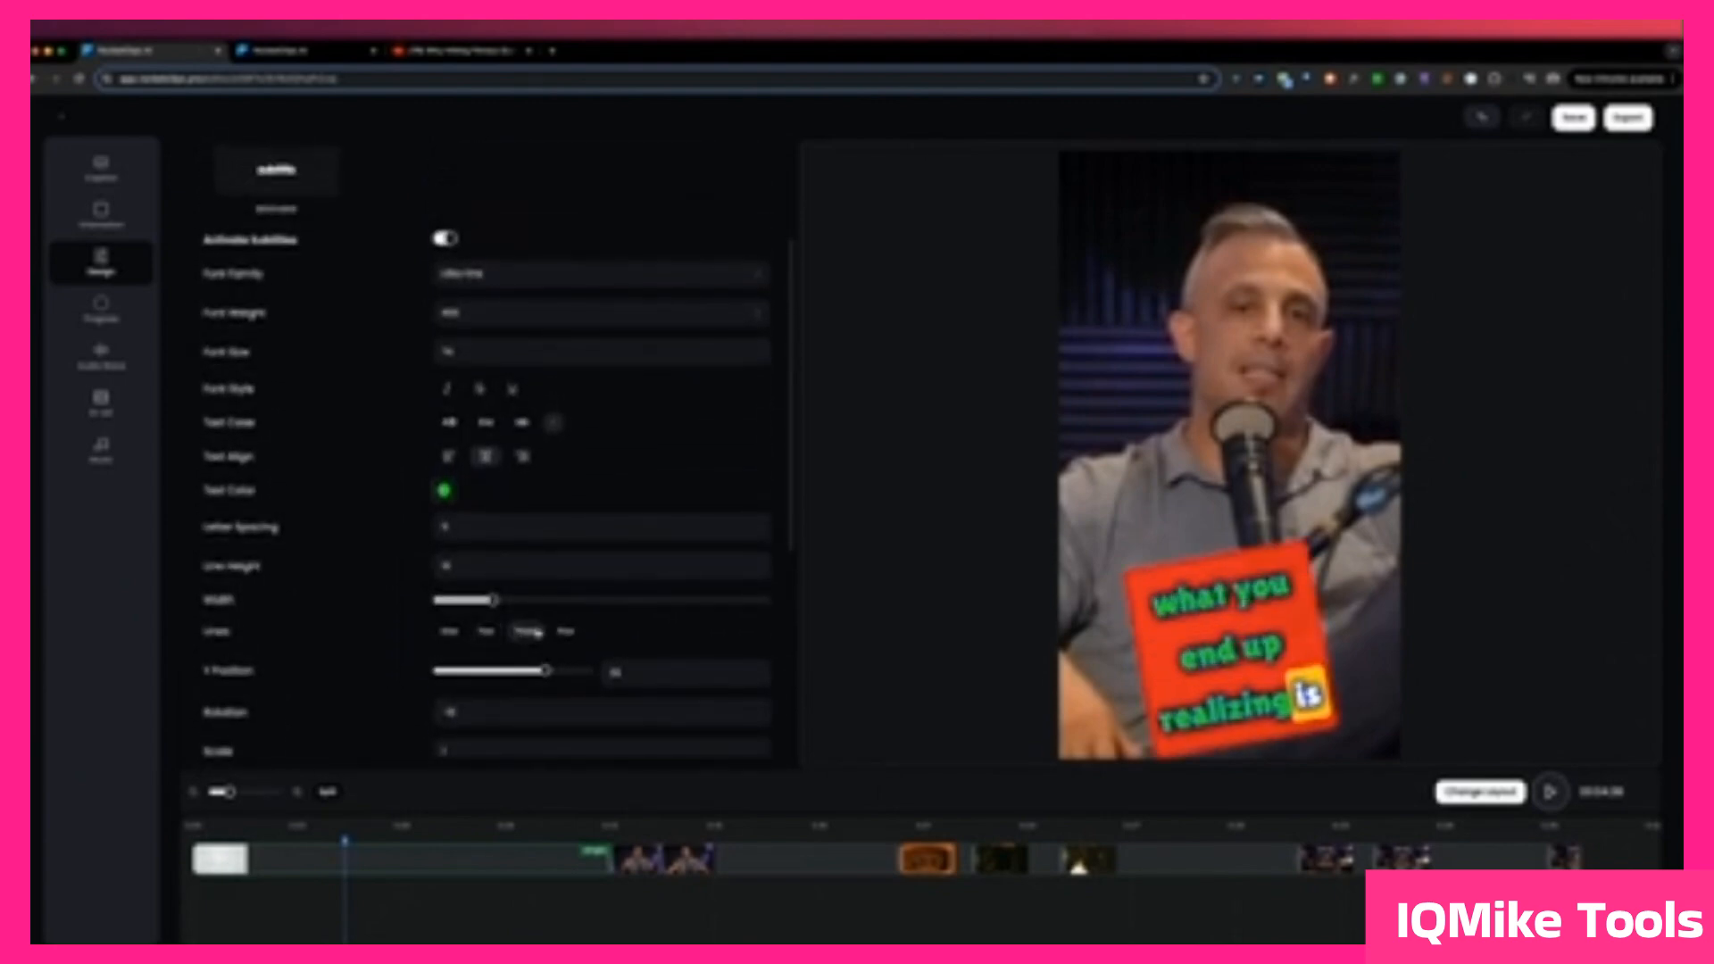
left_click(449, 632)
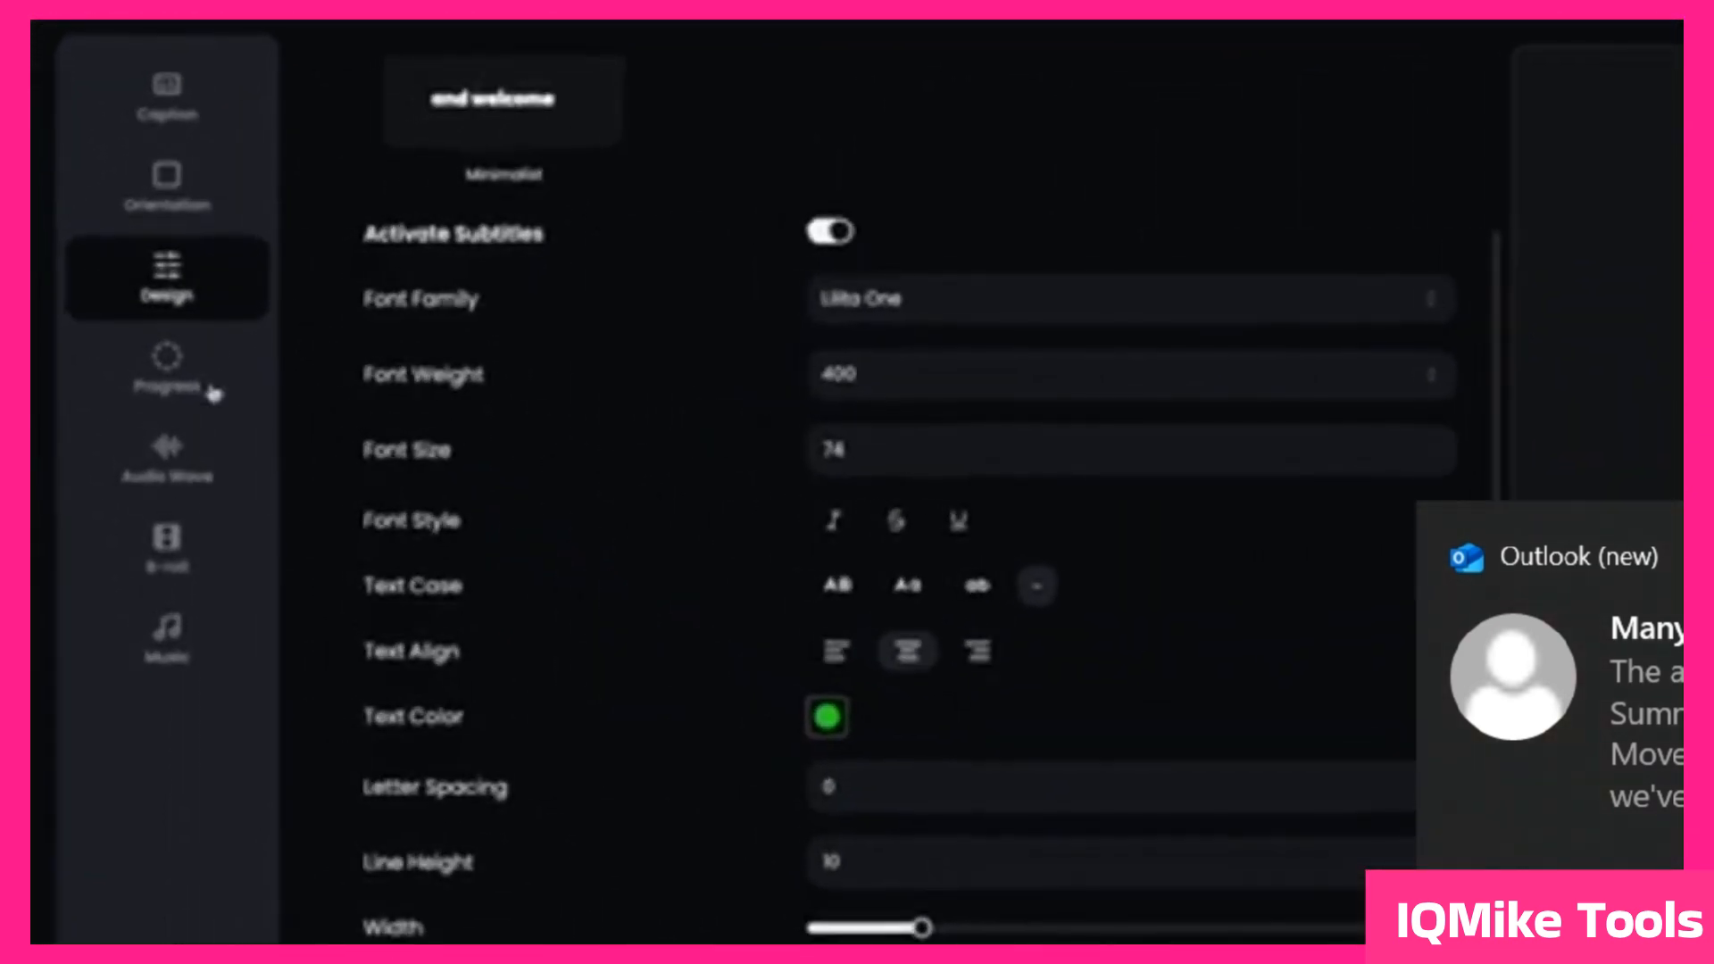
Step: Enable the progress bar, raise its width to the maximum, and position it Around the frame
left_click(168, 365)
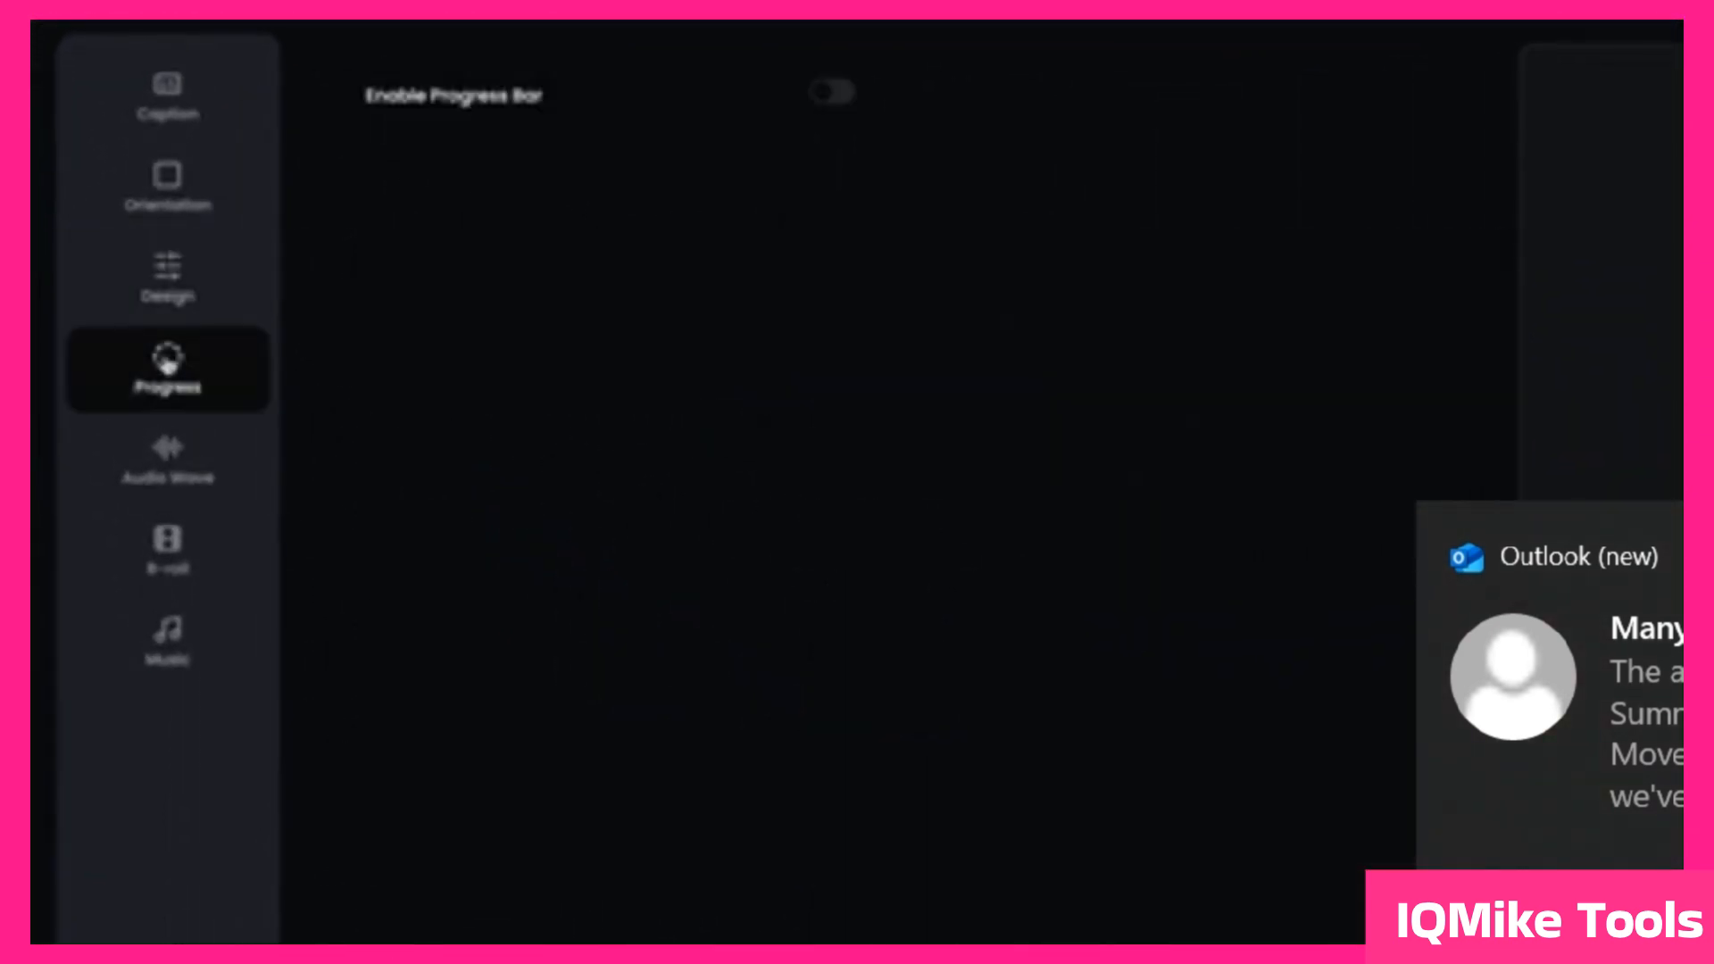
left_click(832, 92)
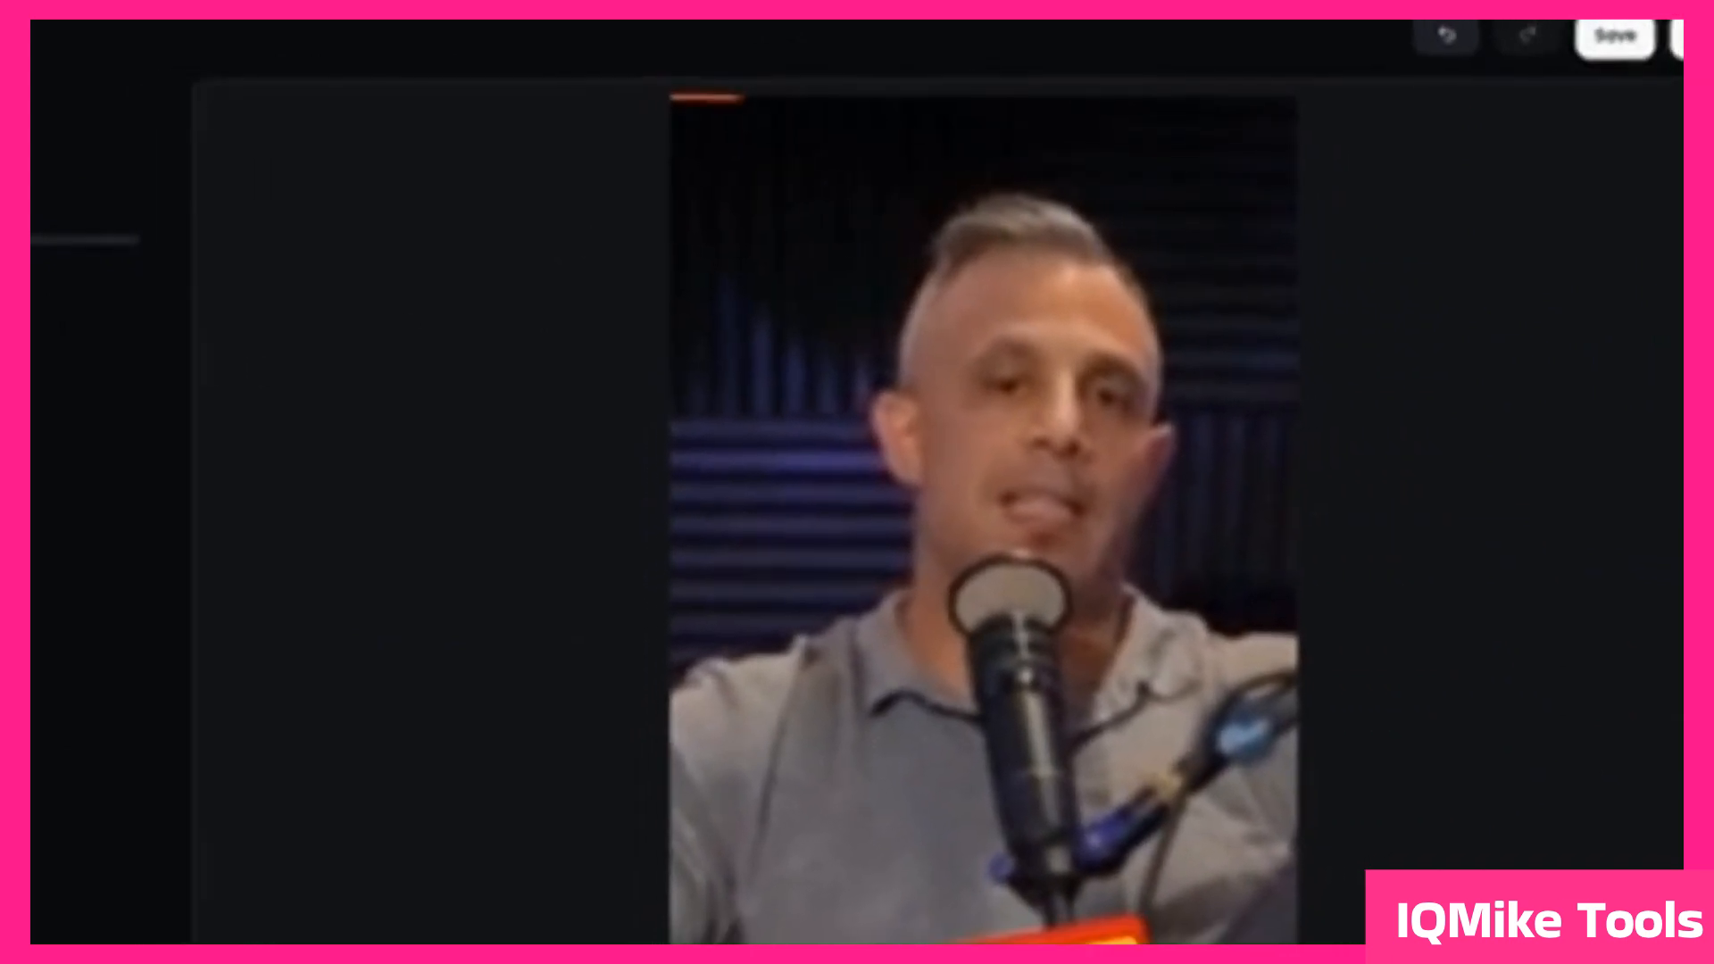
left_click_drag(411, 234, 552, 234)
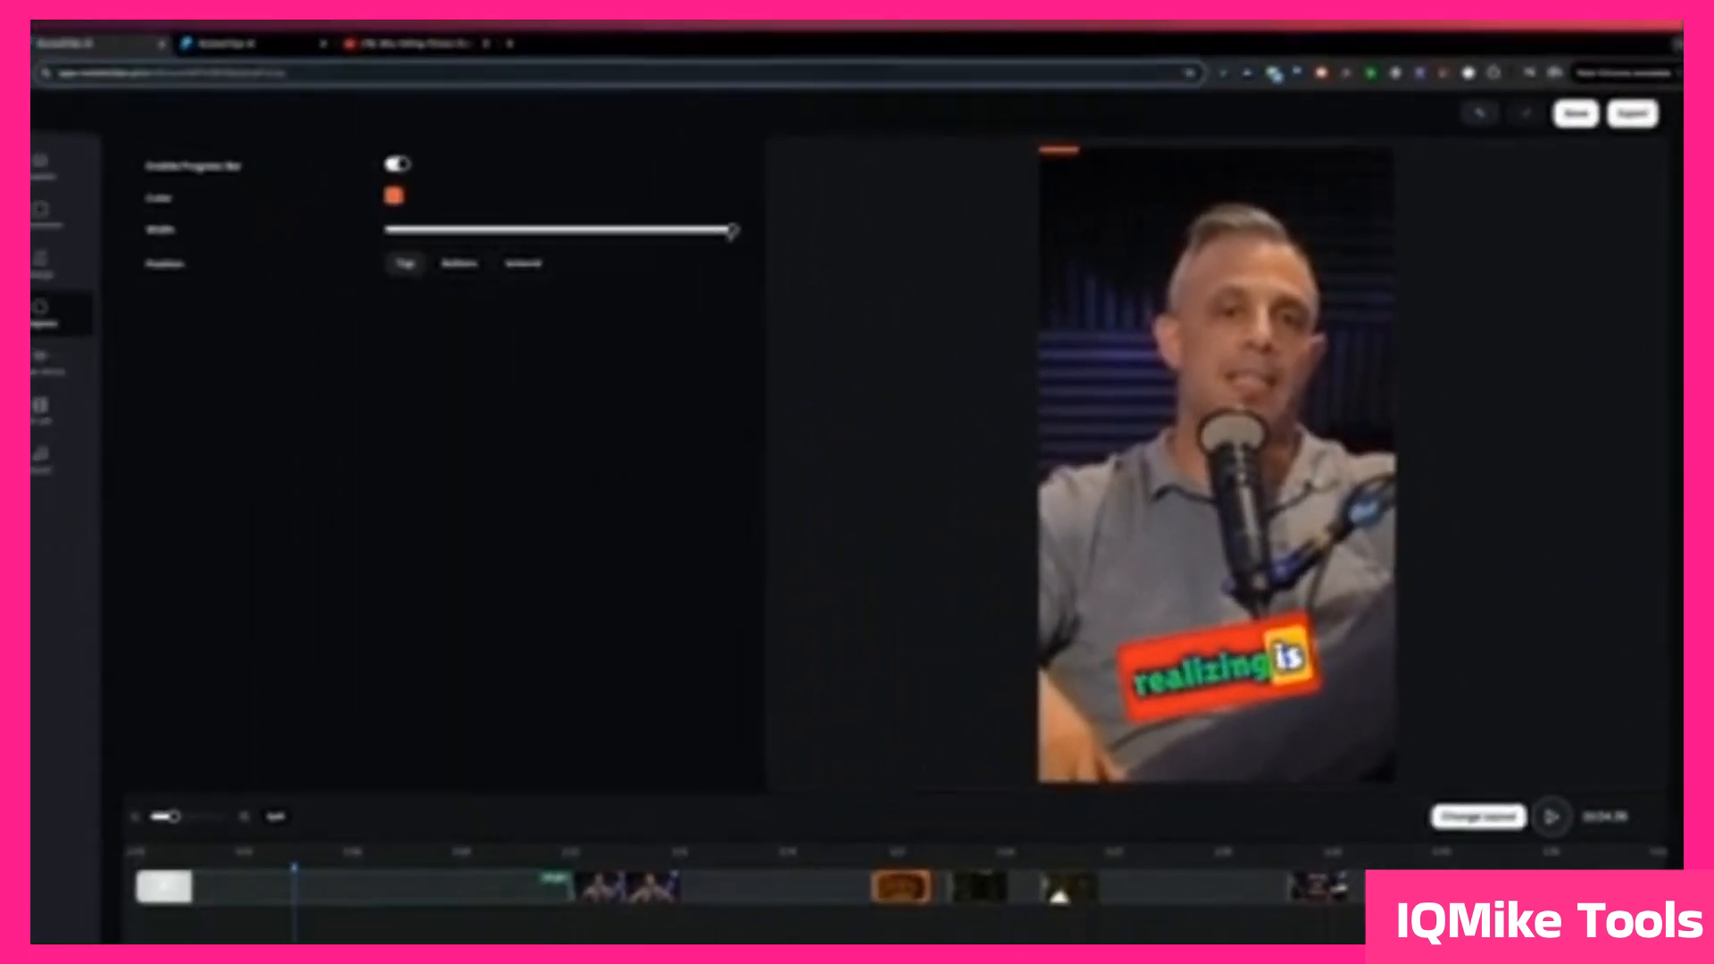
left_click(523, 264)
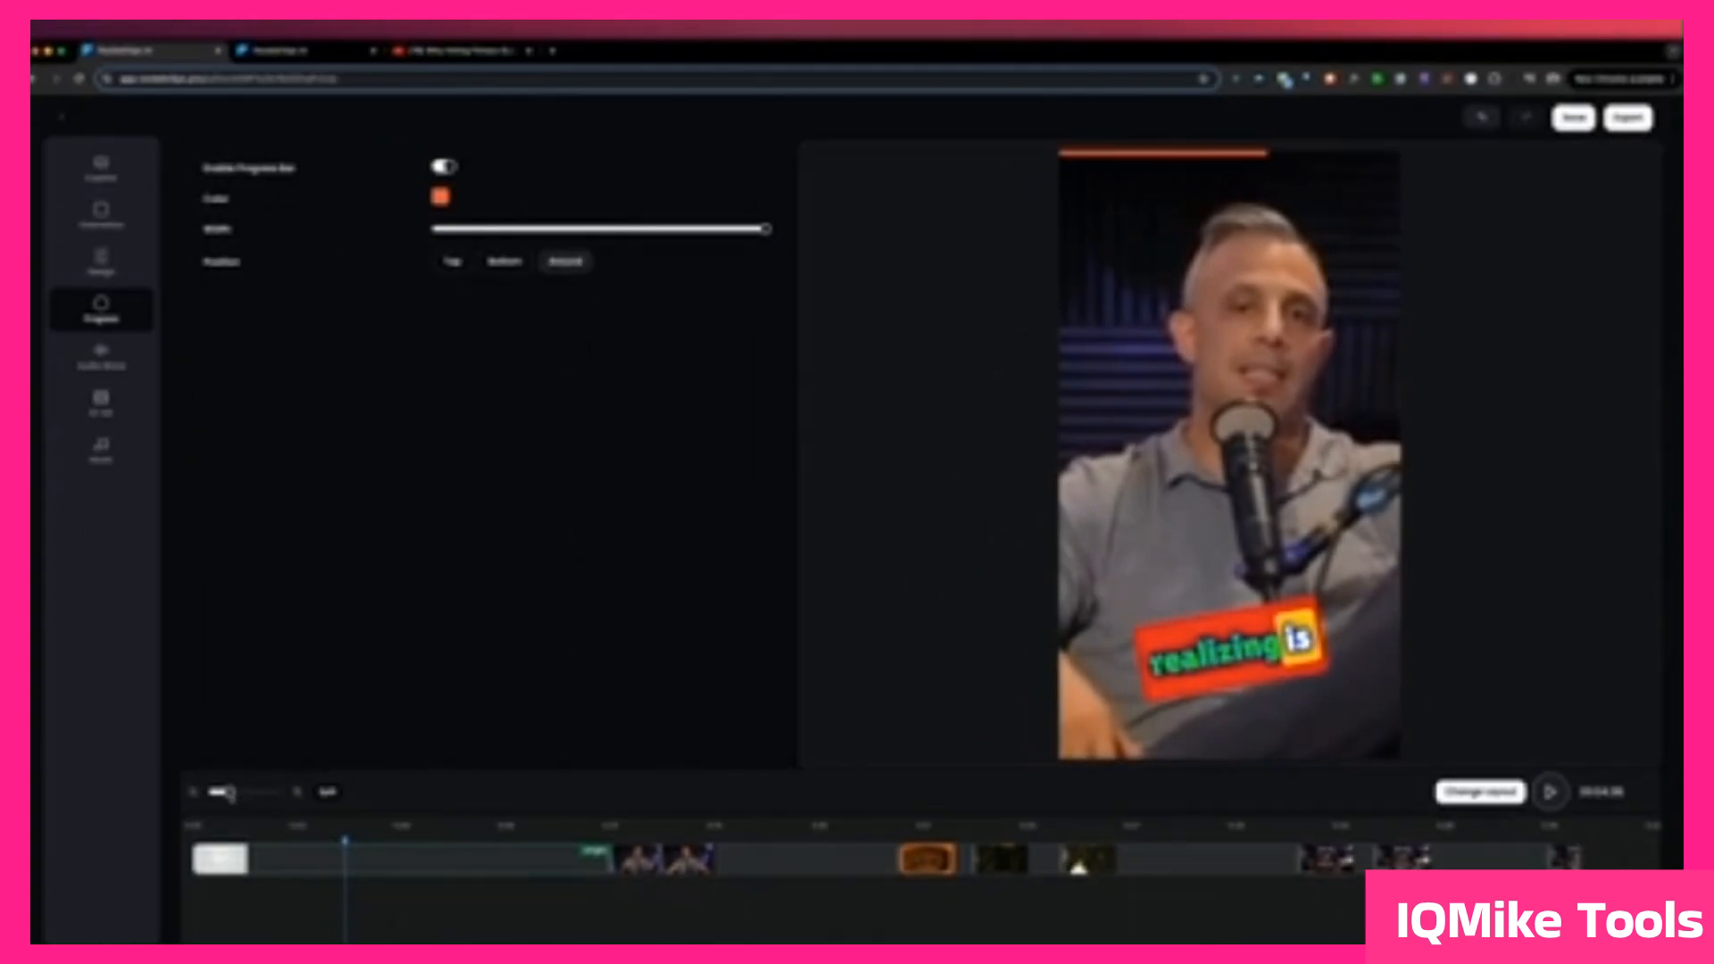
Step: Zoom out the timeline slightly and check the progress bar at several points in the clip
left_click_drag(231, 793, 223, 794)
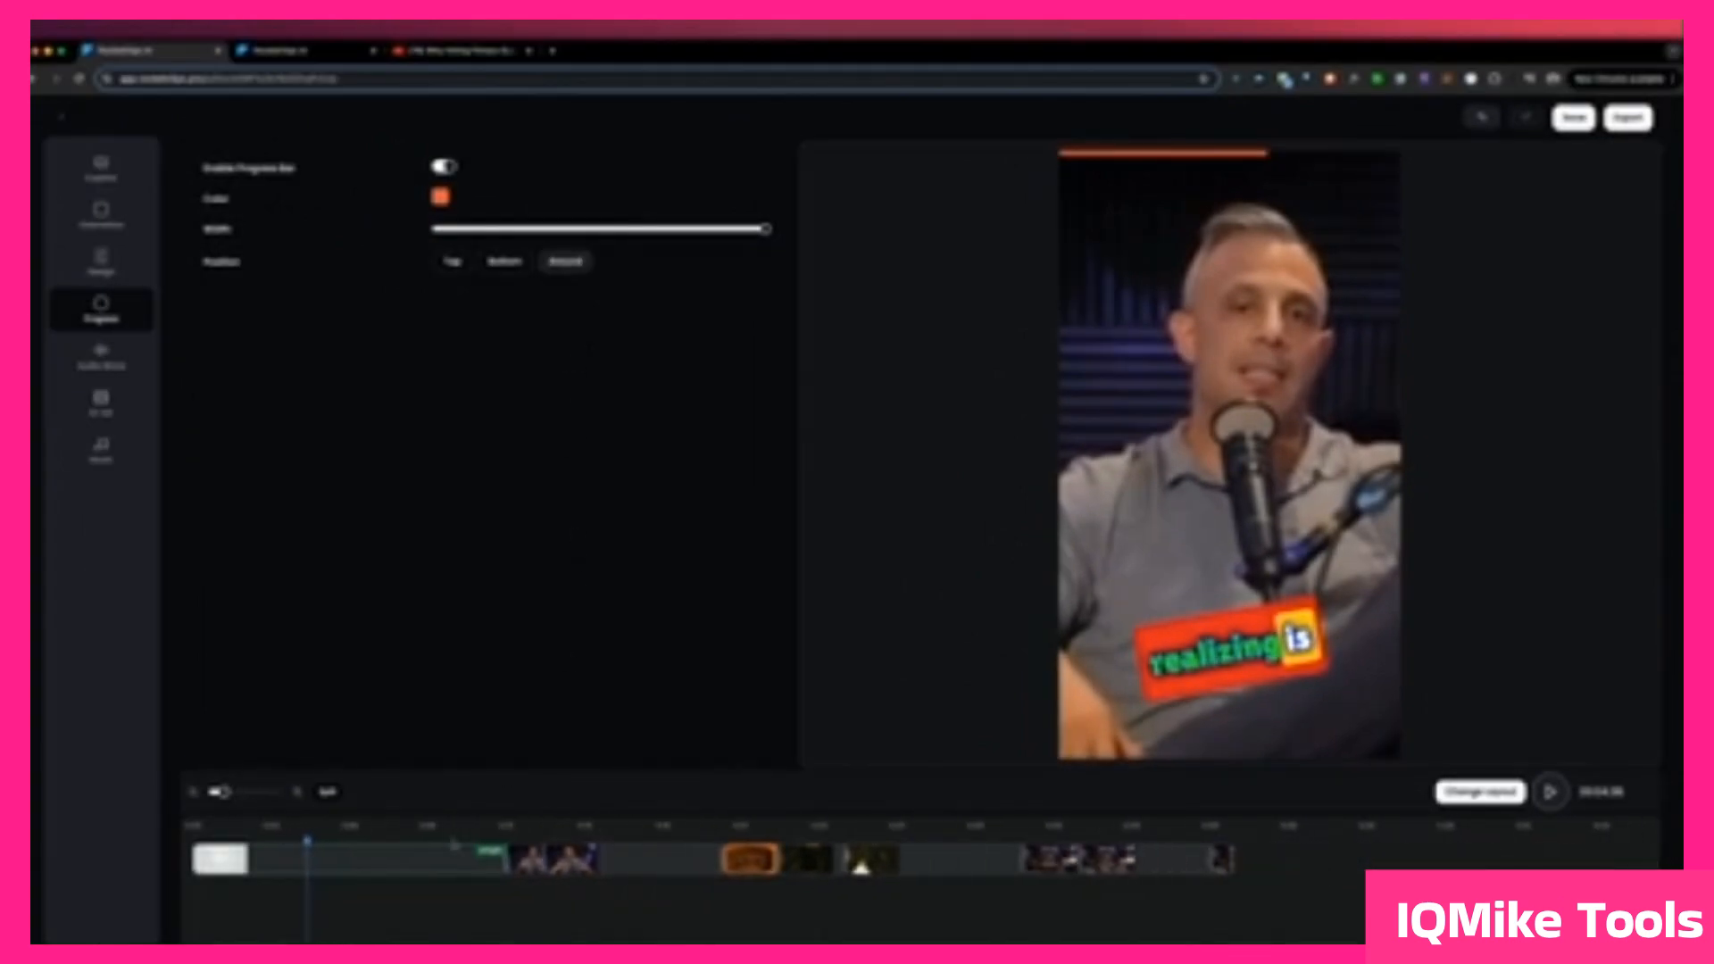
left_click(925, 834)
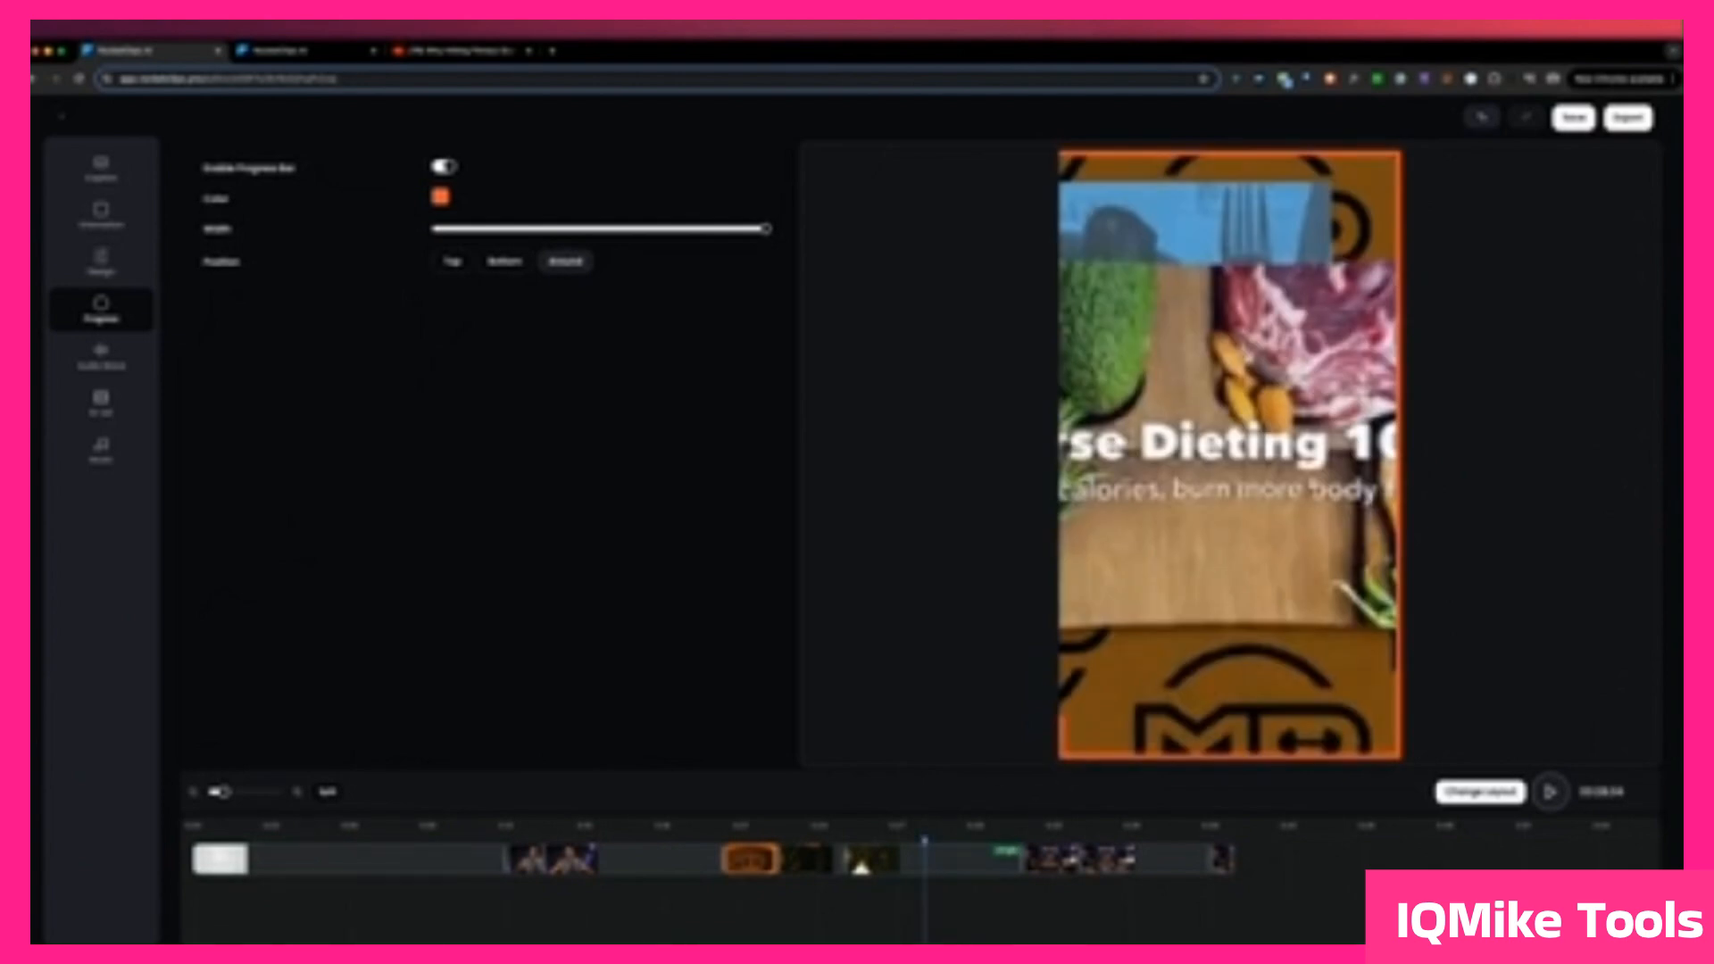
left_click(1129, 834)
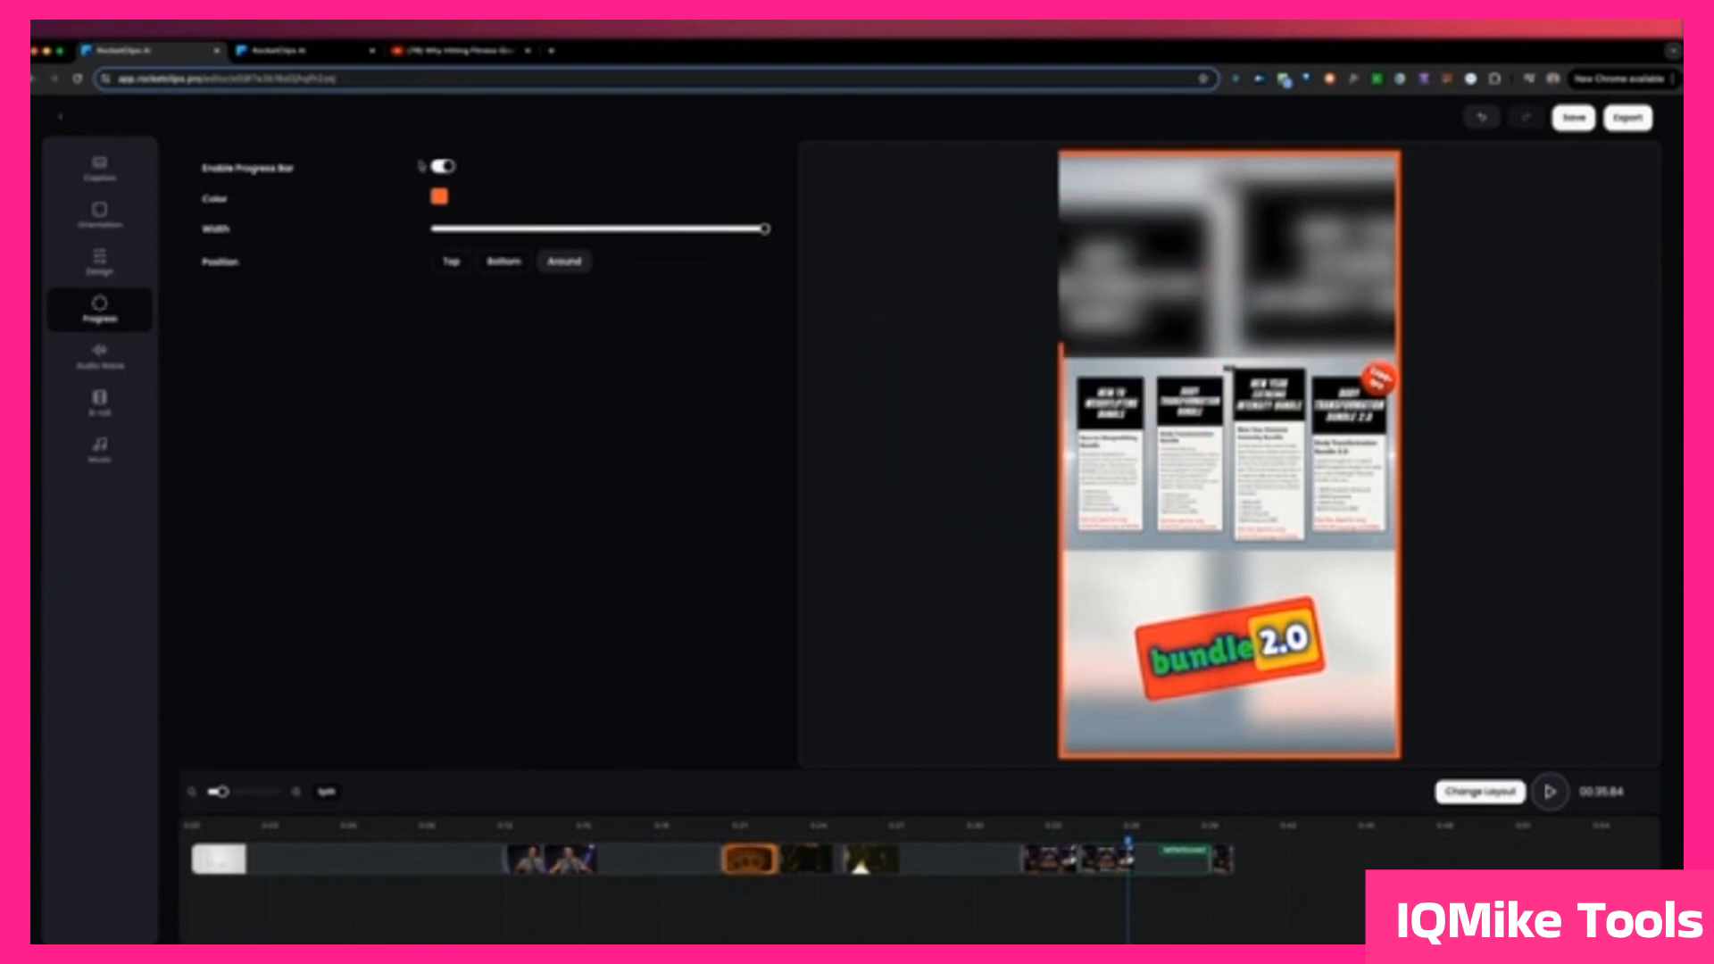
left_click(389, 827)
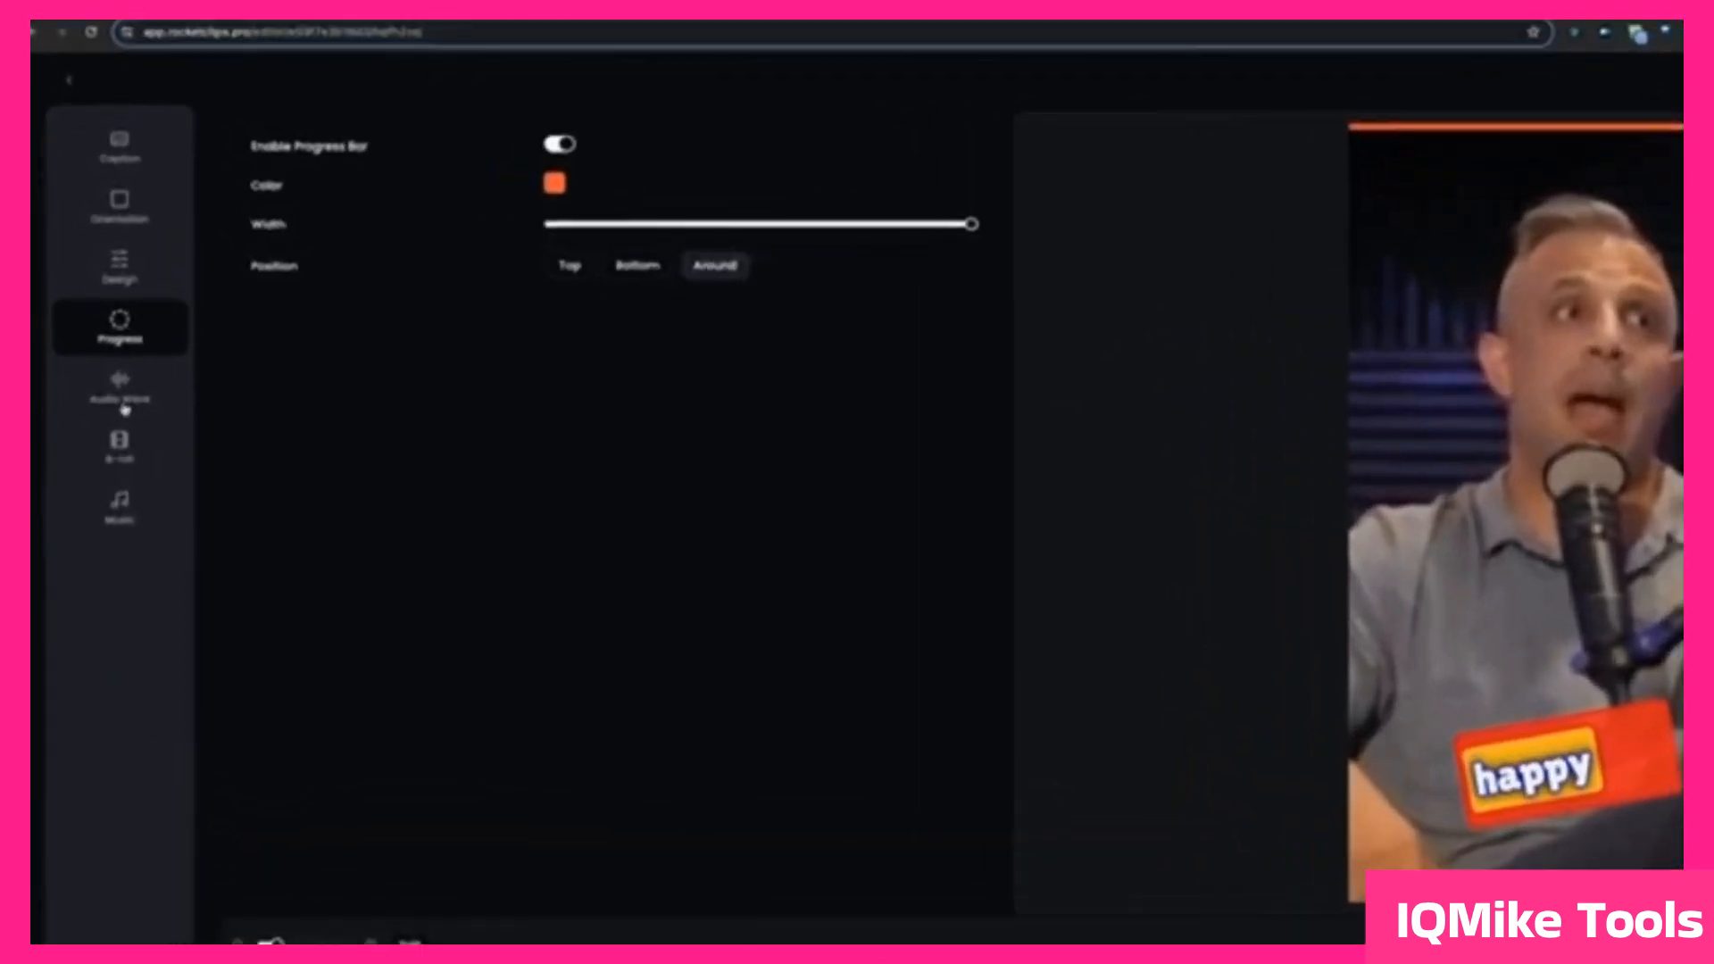
Step: Enable the audio wave with the grey Bars preset and preview the clip briefly from the start
left_click(100, 358)
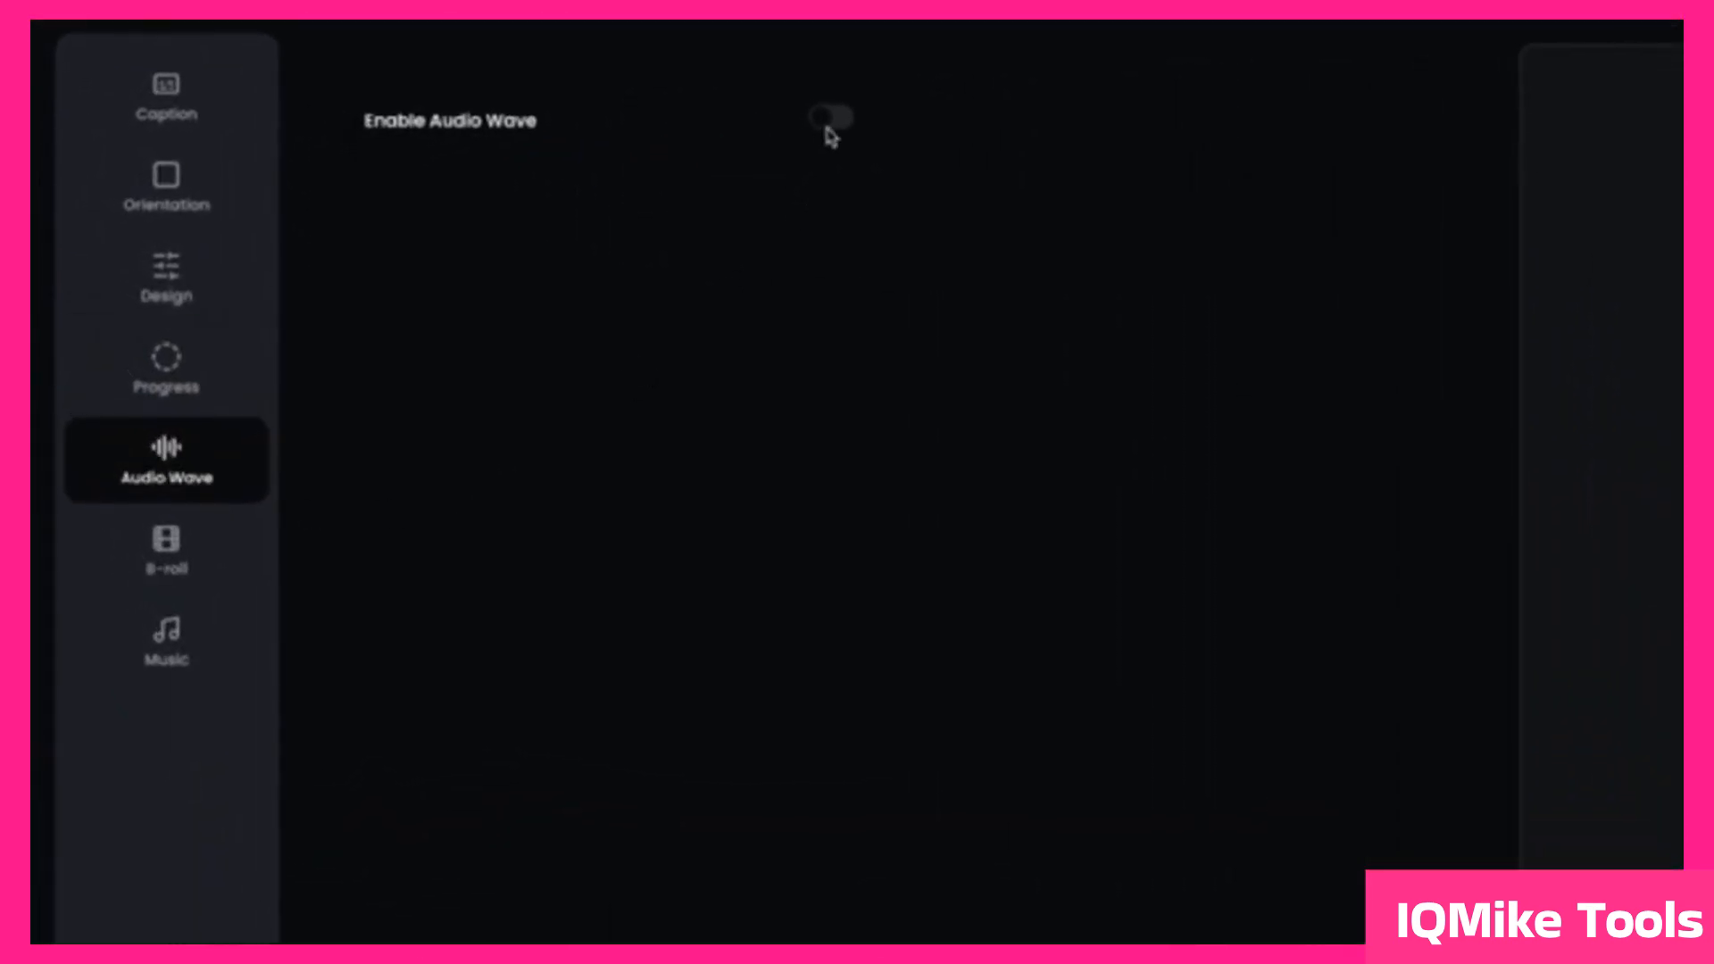
left_click(832, 121)
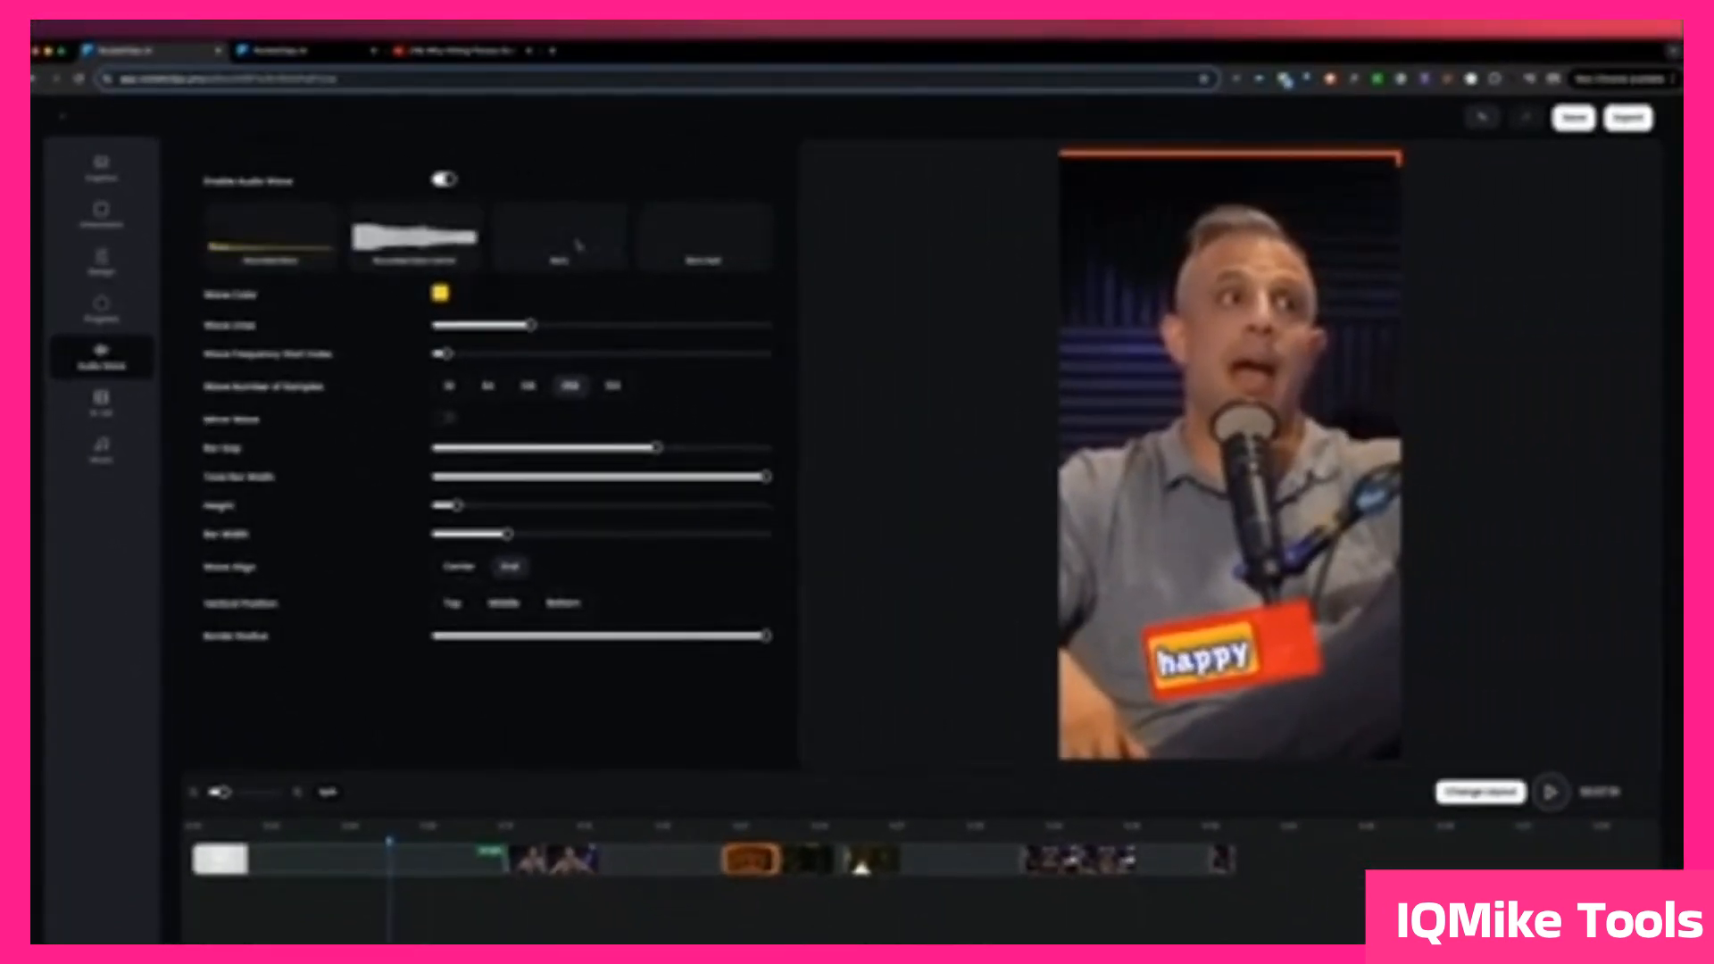
left_click(562, 239)
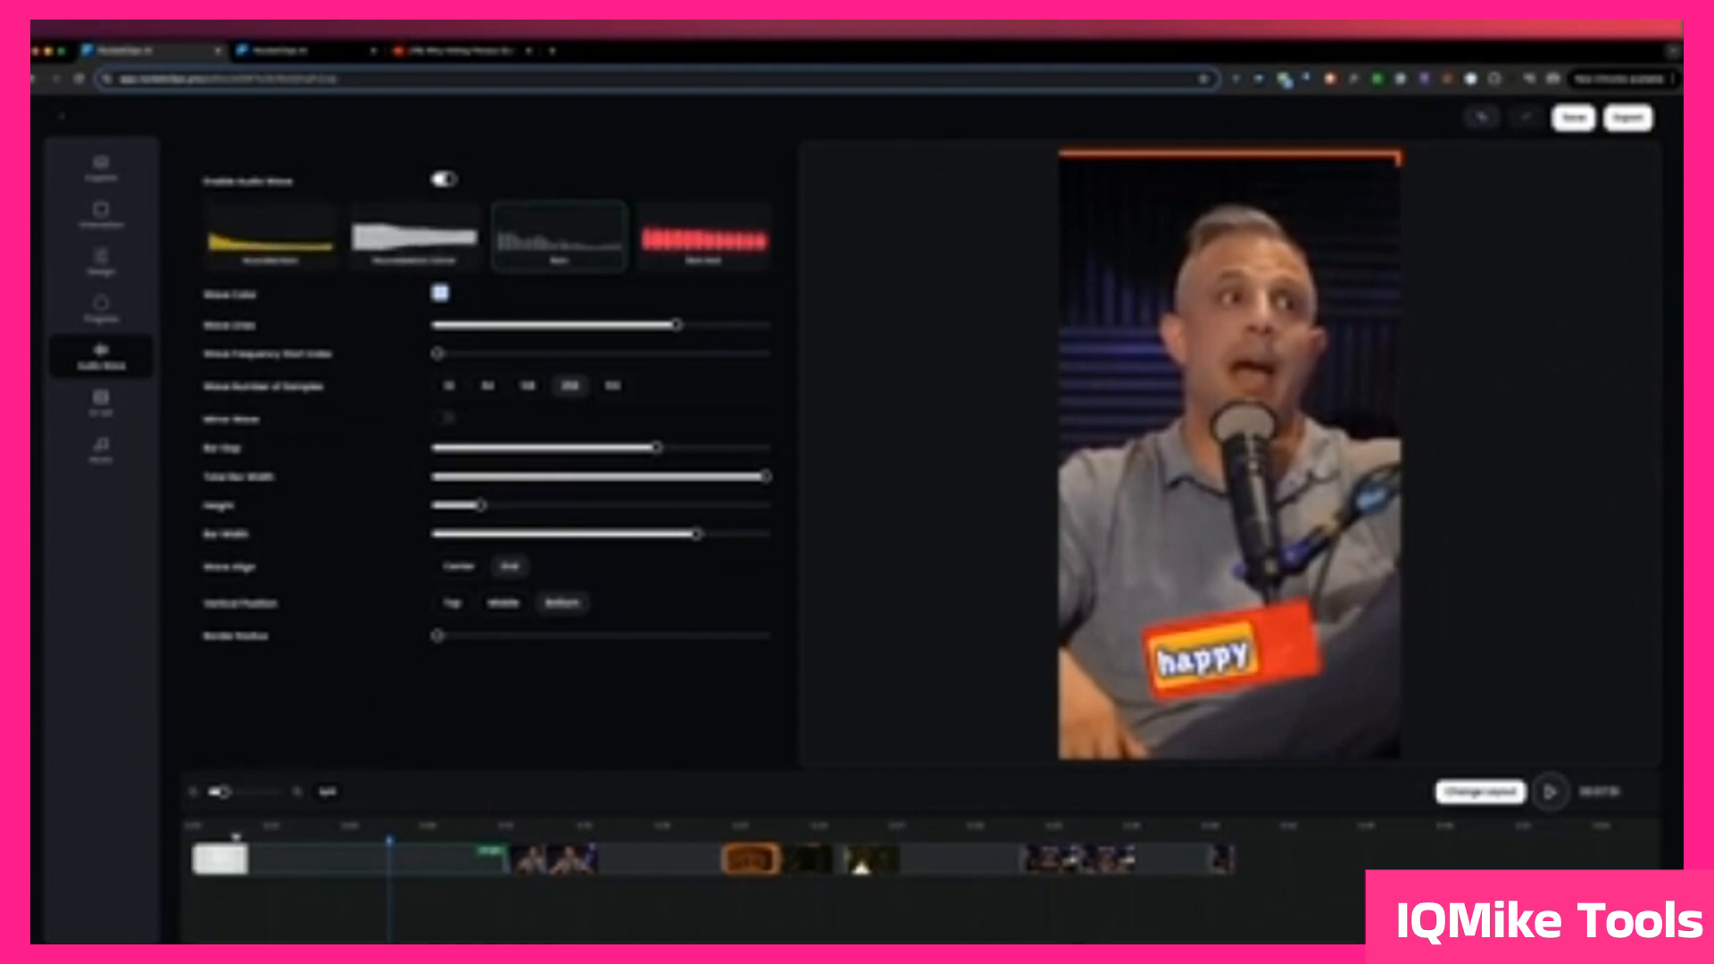
left_click(199, 838)
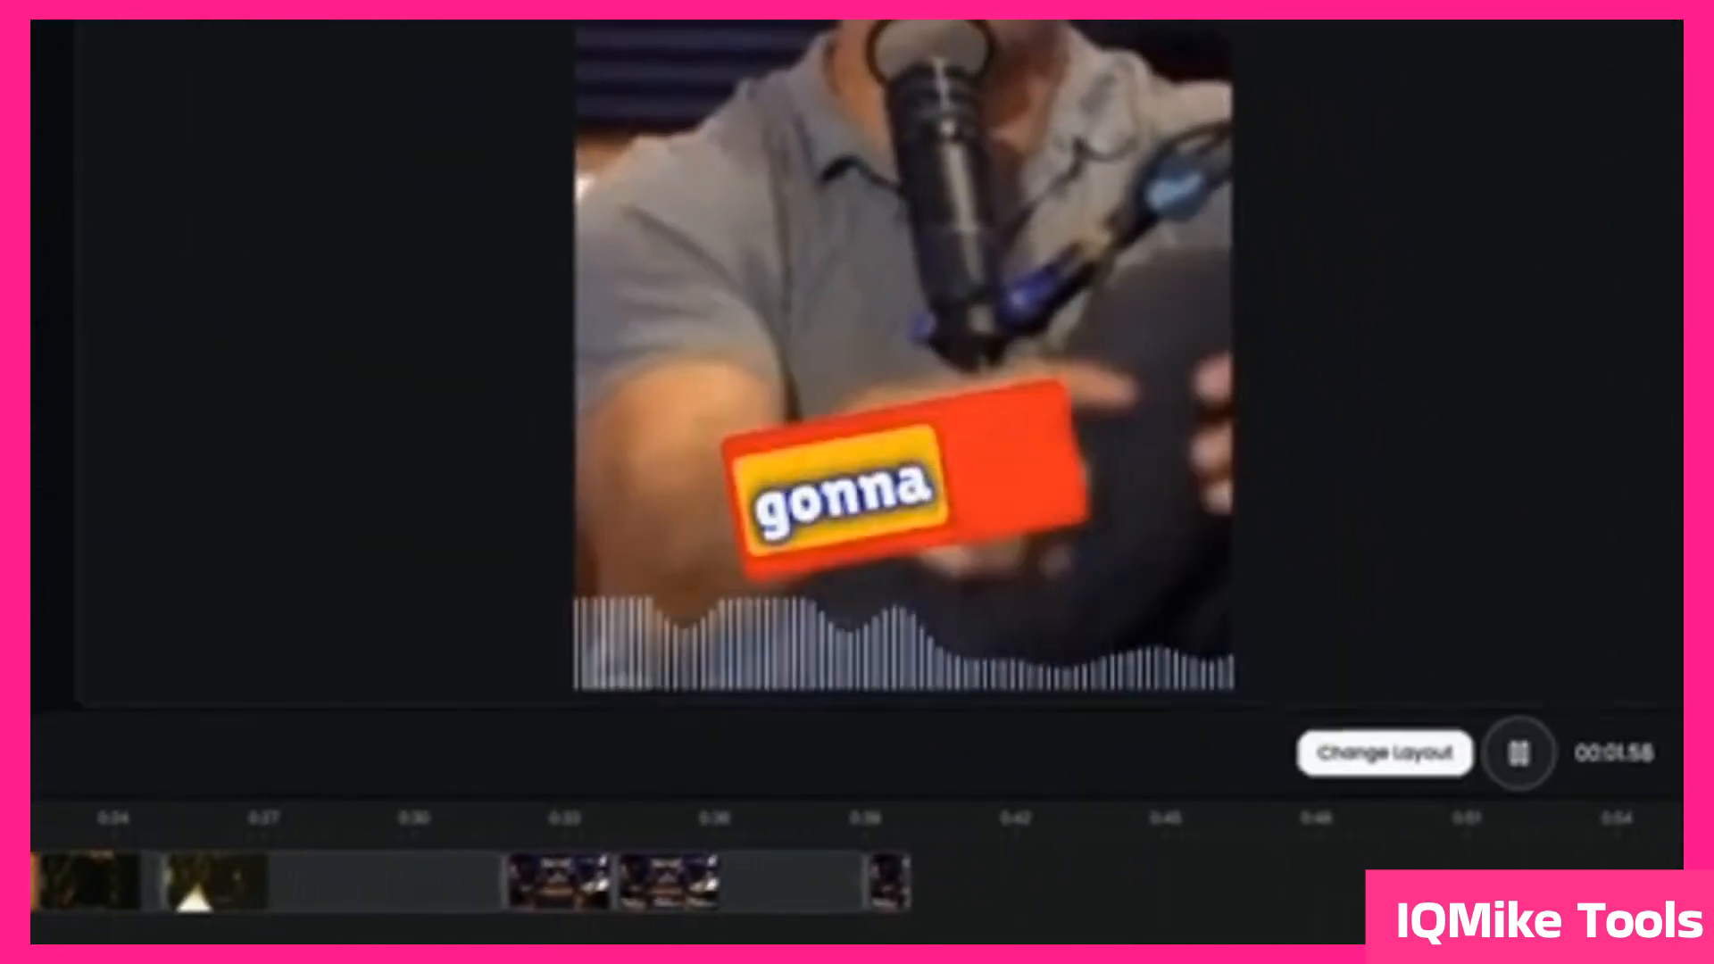
key("space")
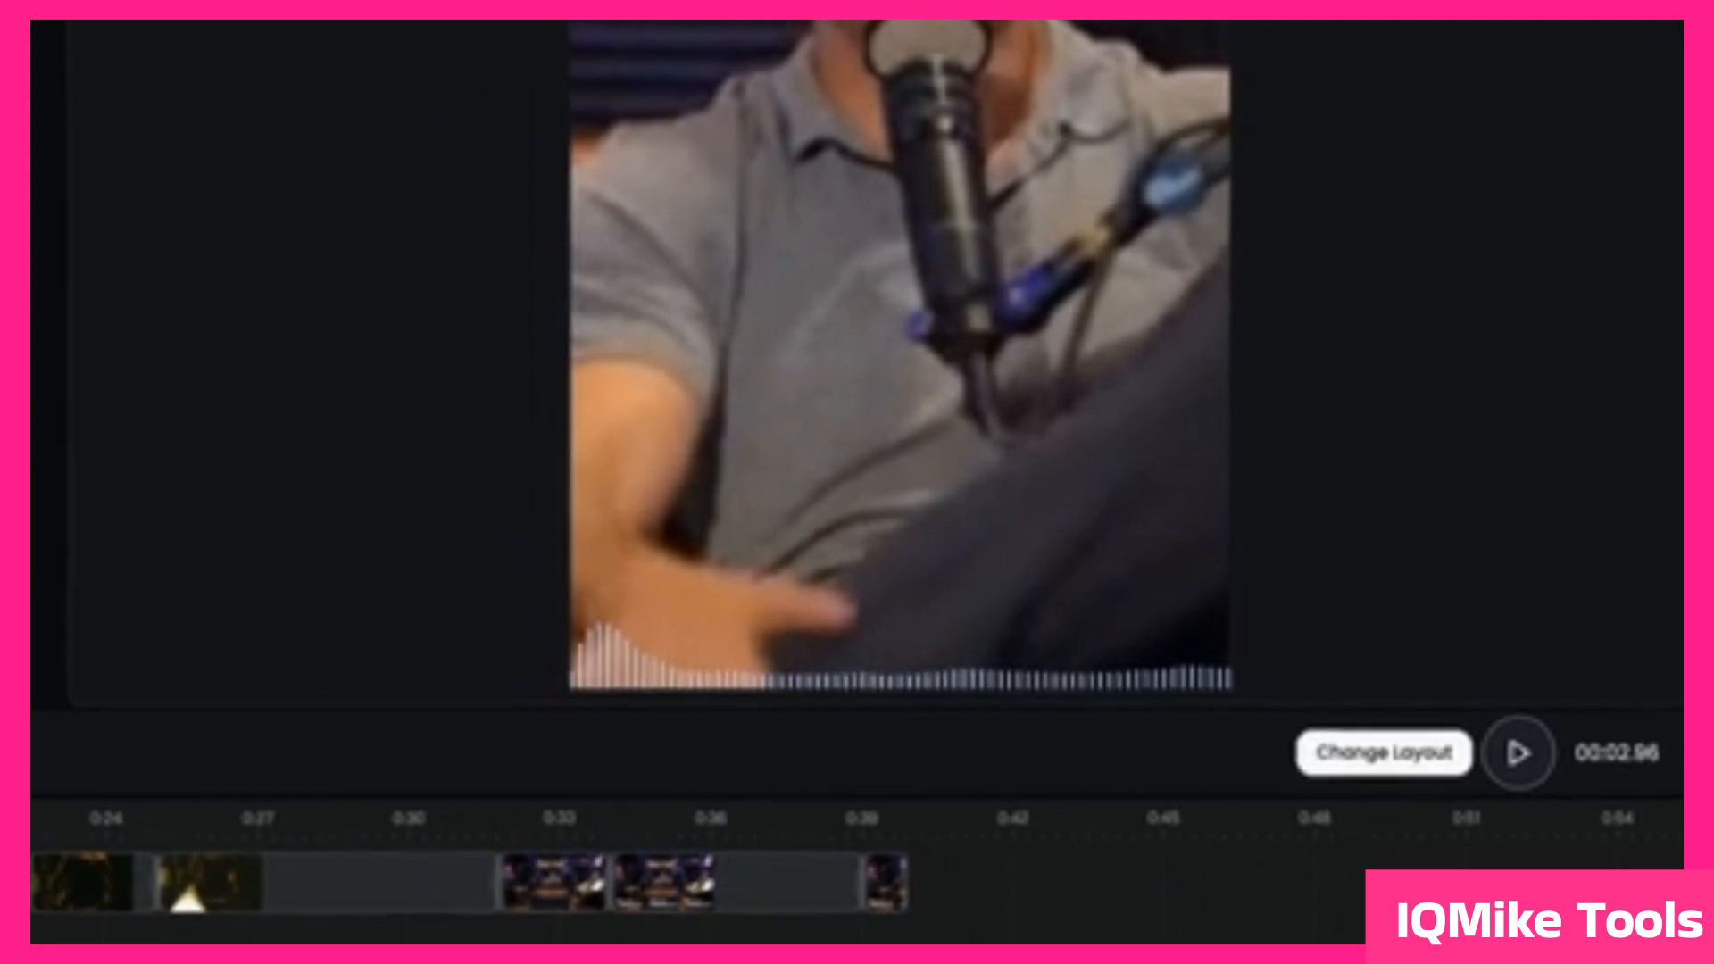
Step: Switch the audio wave to the red bars preset and set its wave color to blue-violet
left_click(397, 41)
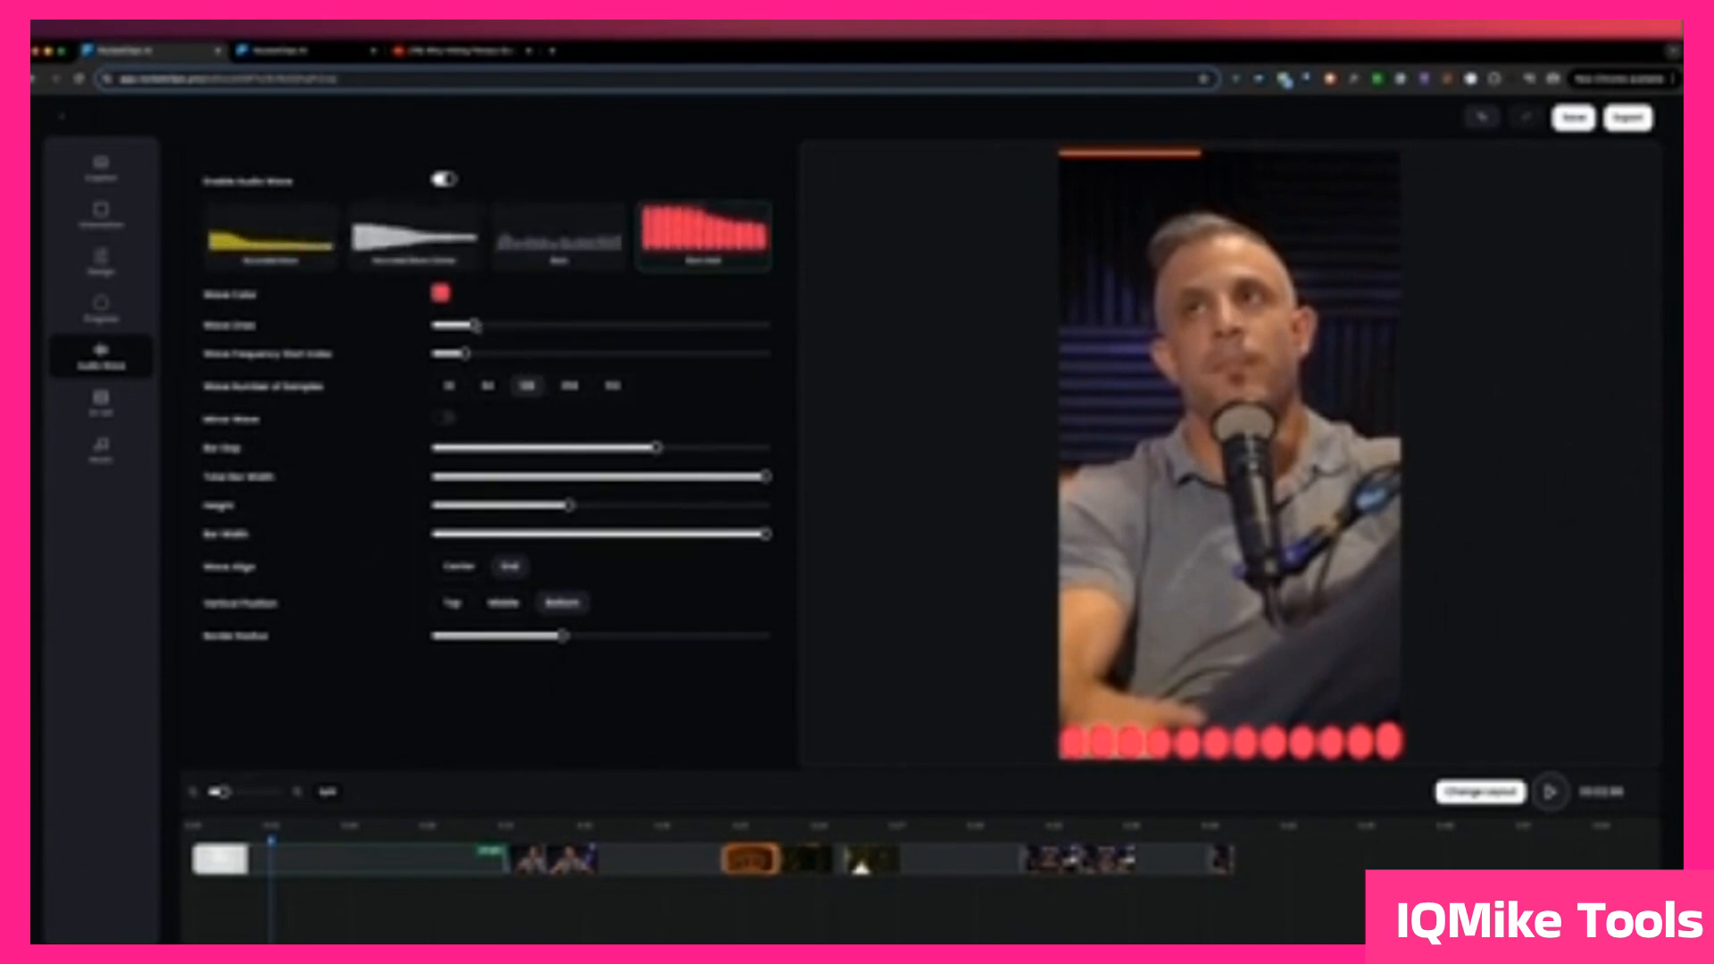
left_click(440, 294)
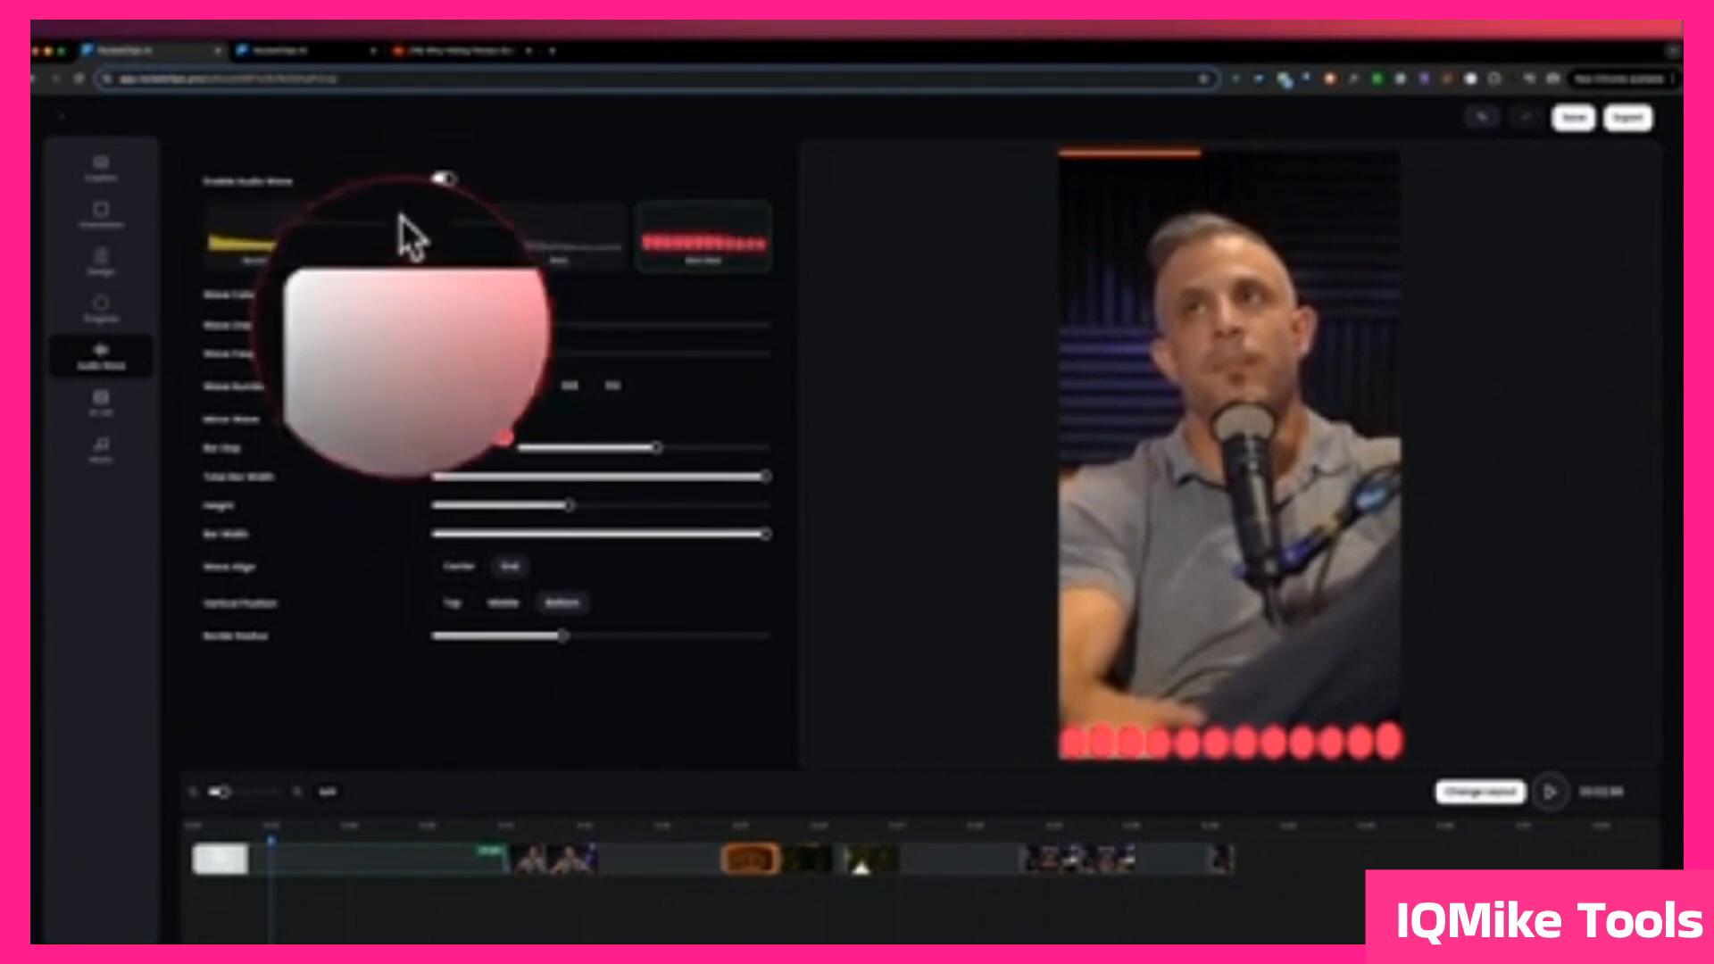
left_click_drag(497, 420, 465, 419)
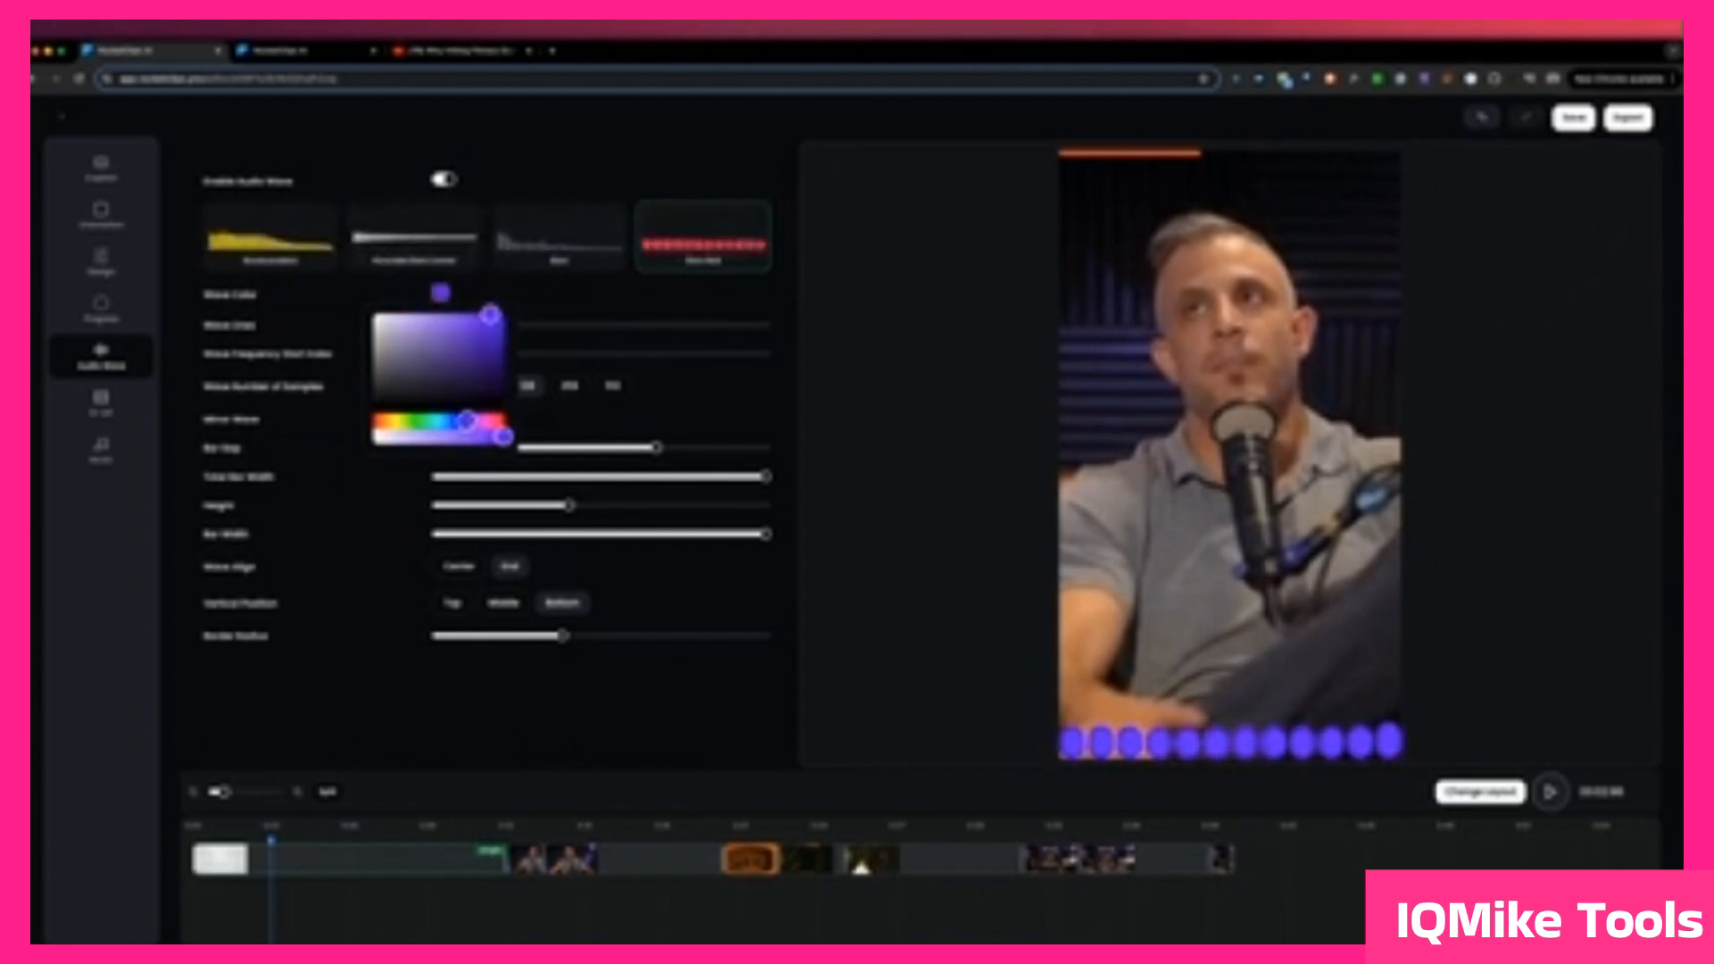
left_click(548, 289)
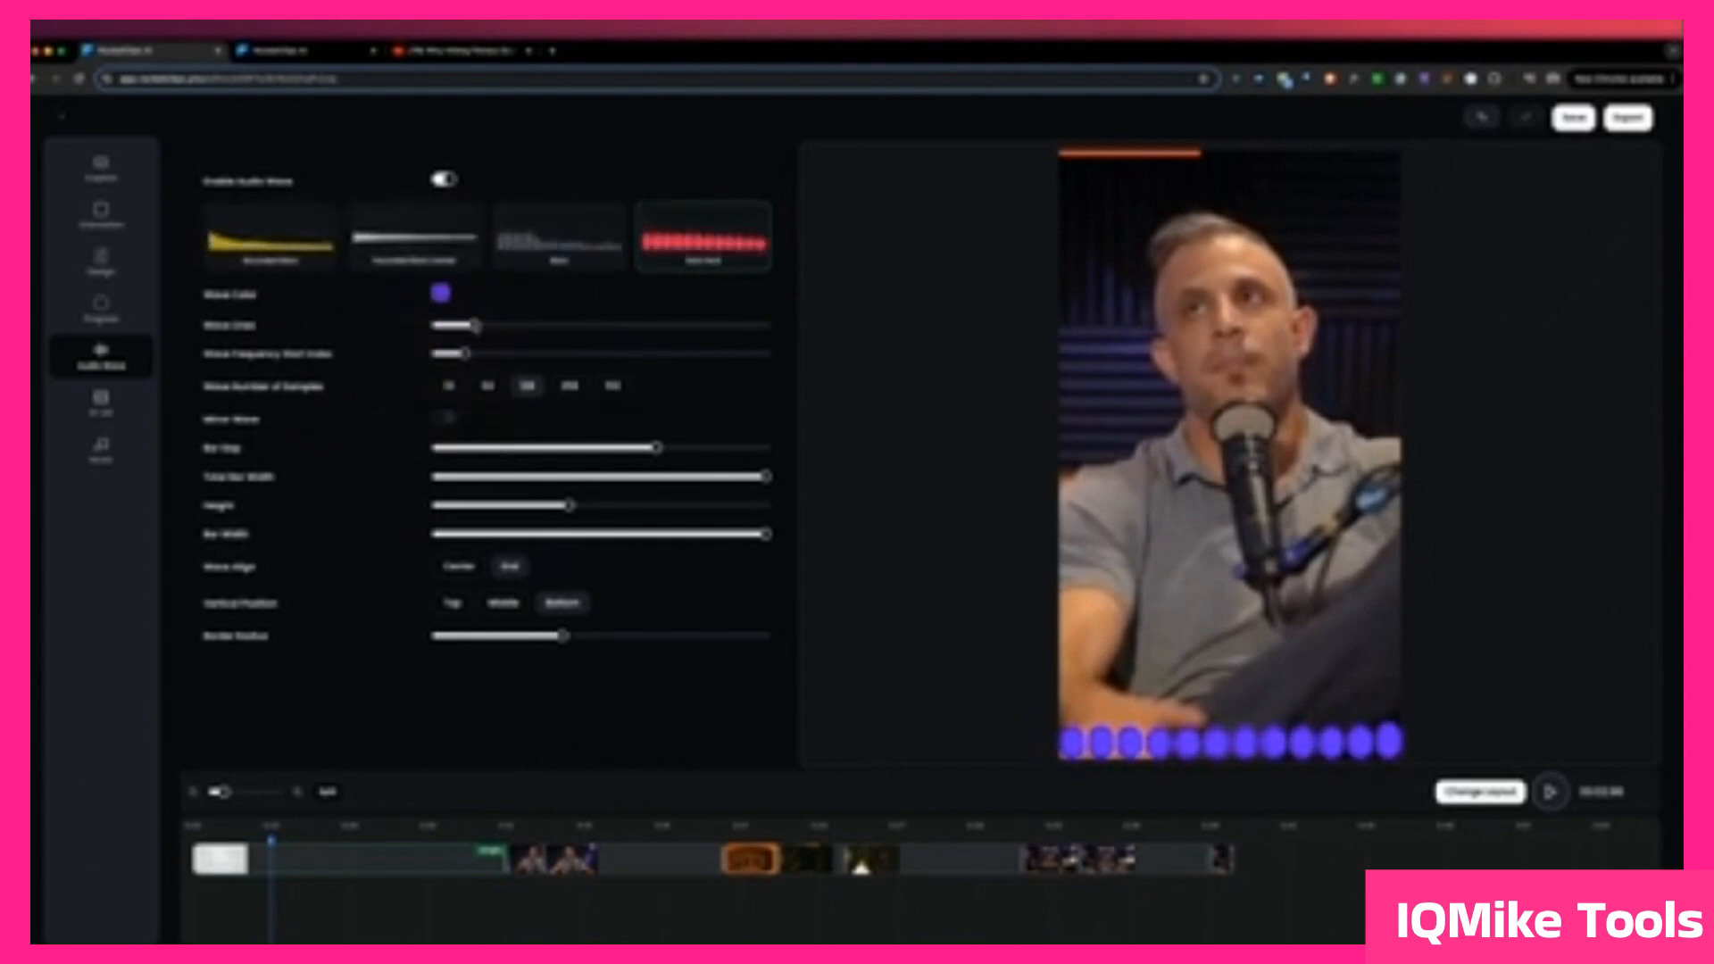
Step: Increase Wave Lines and slightly raise the Wave Frequency Start Index, keeping 128 samples and Mirror Wave off
left_click_drag(476, 327, 599, 327)
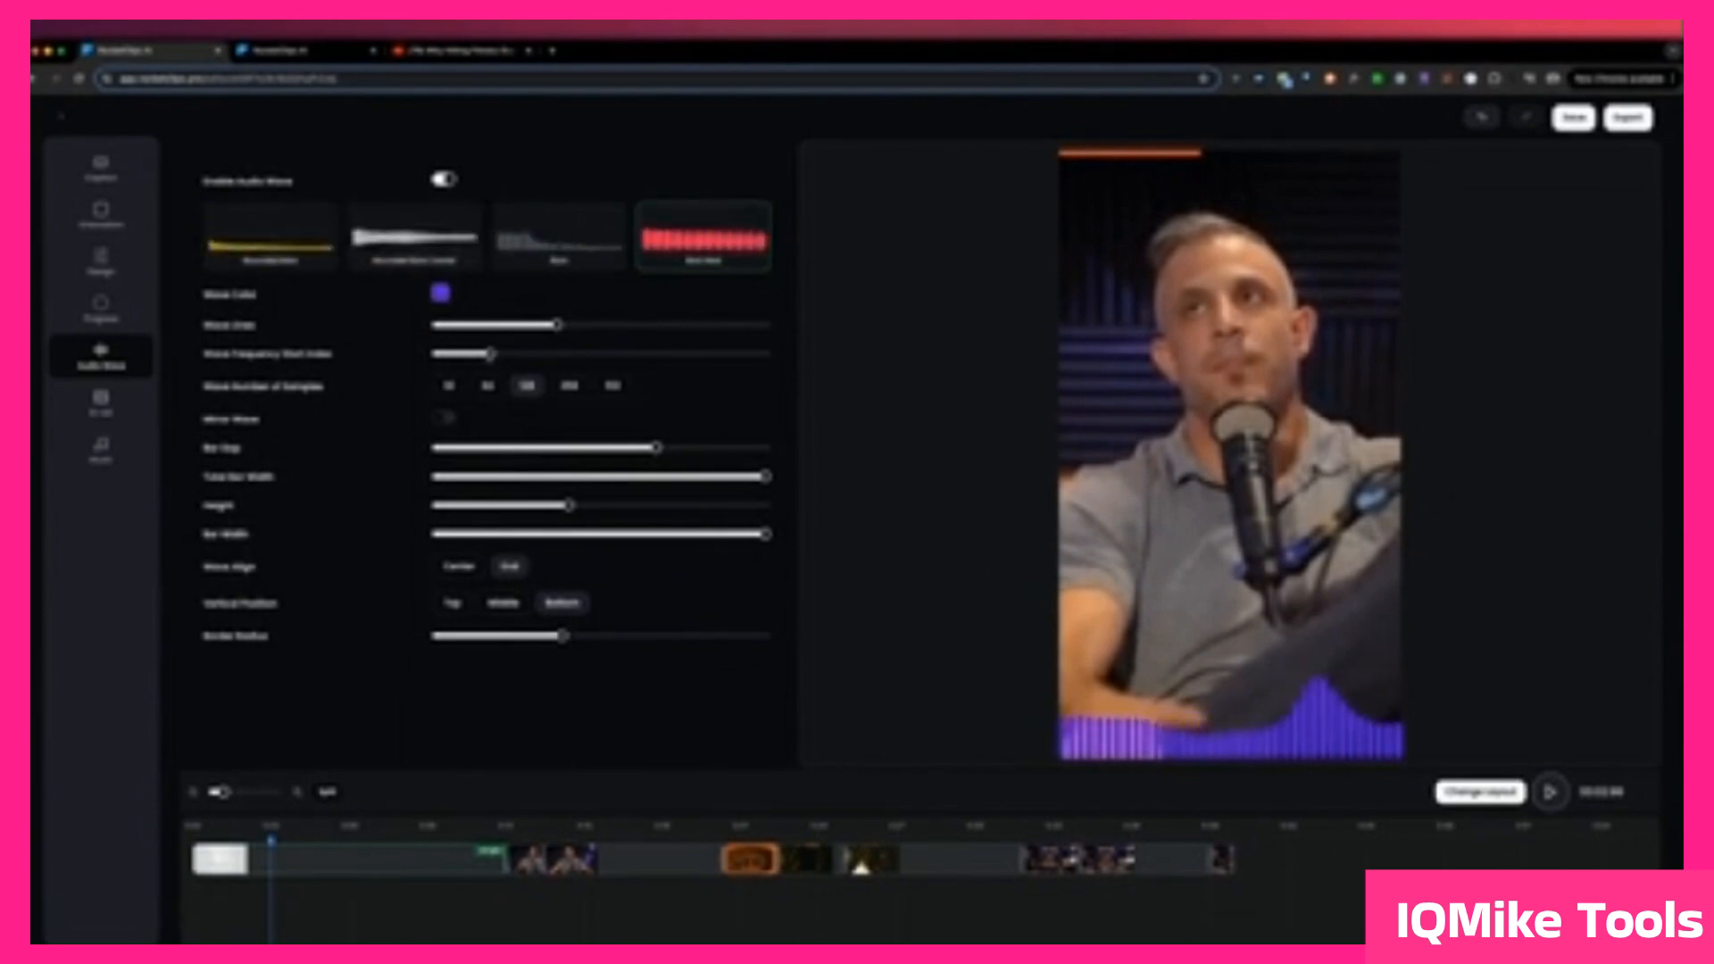
left_click(571, 386)
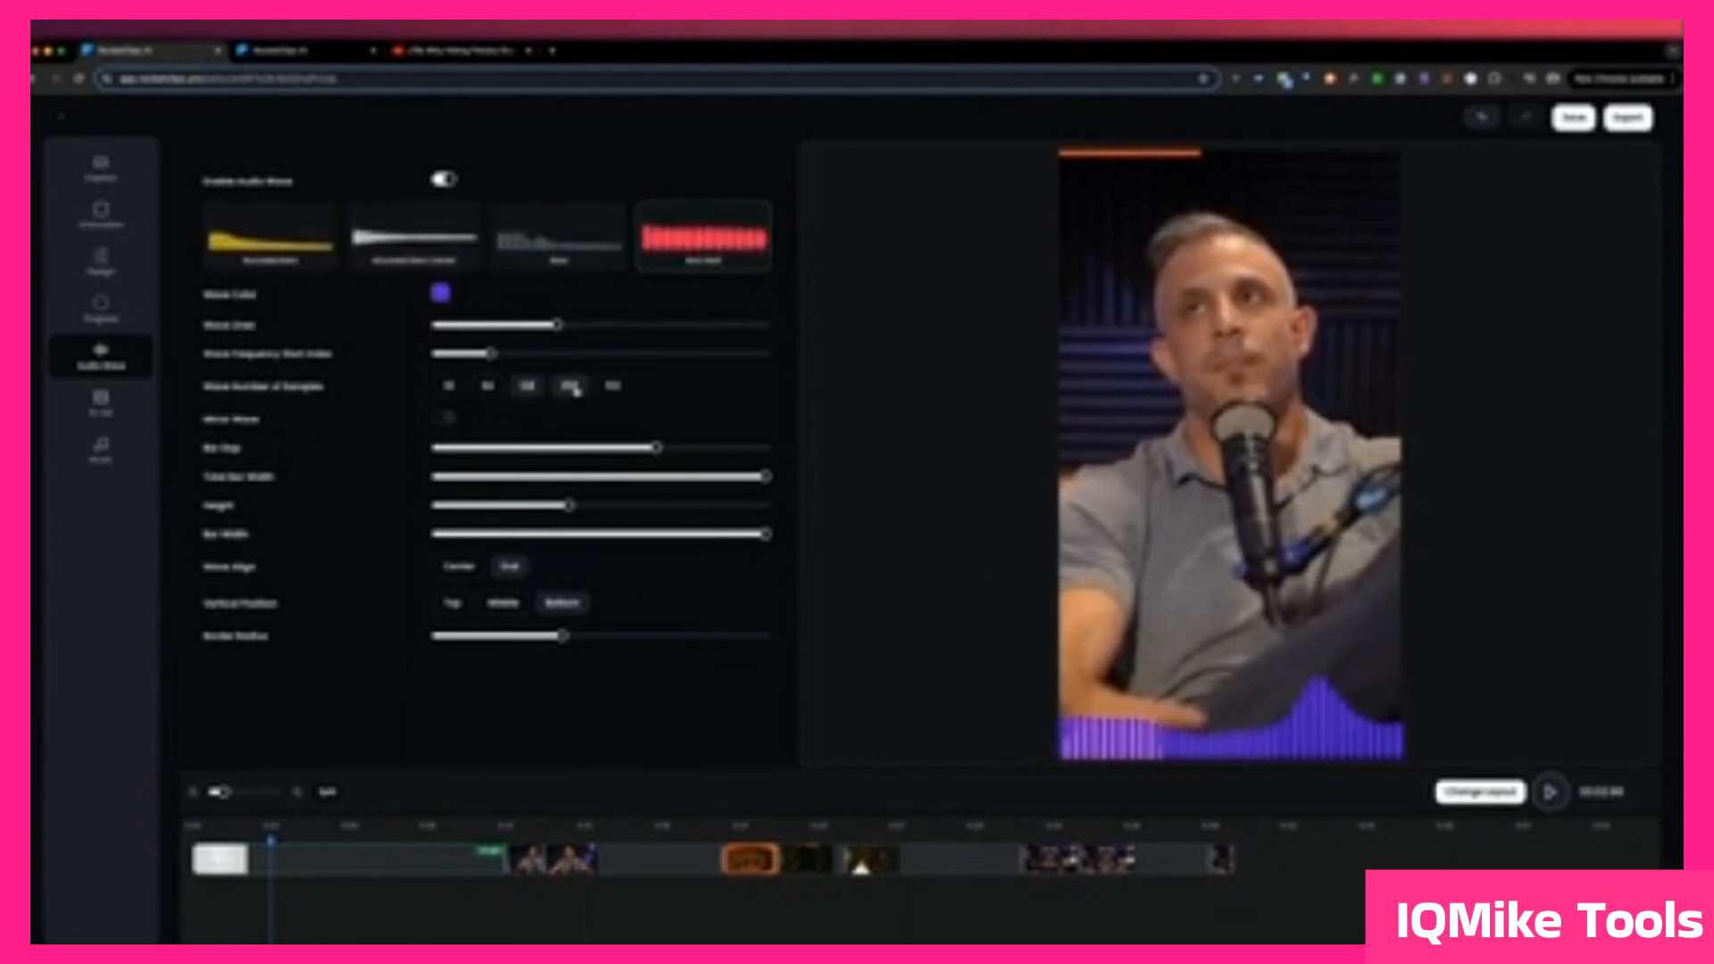
left_click(530, 386)
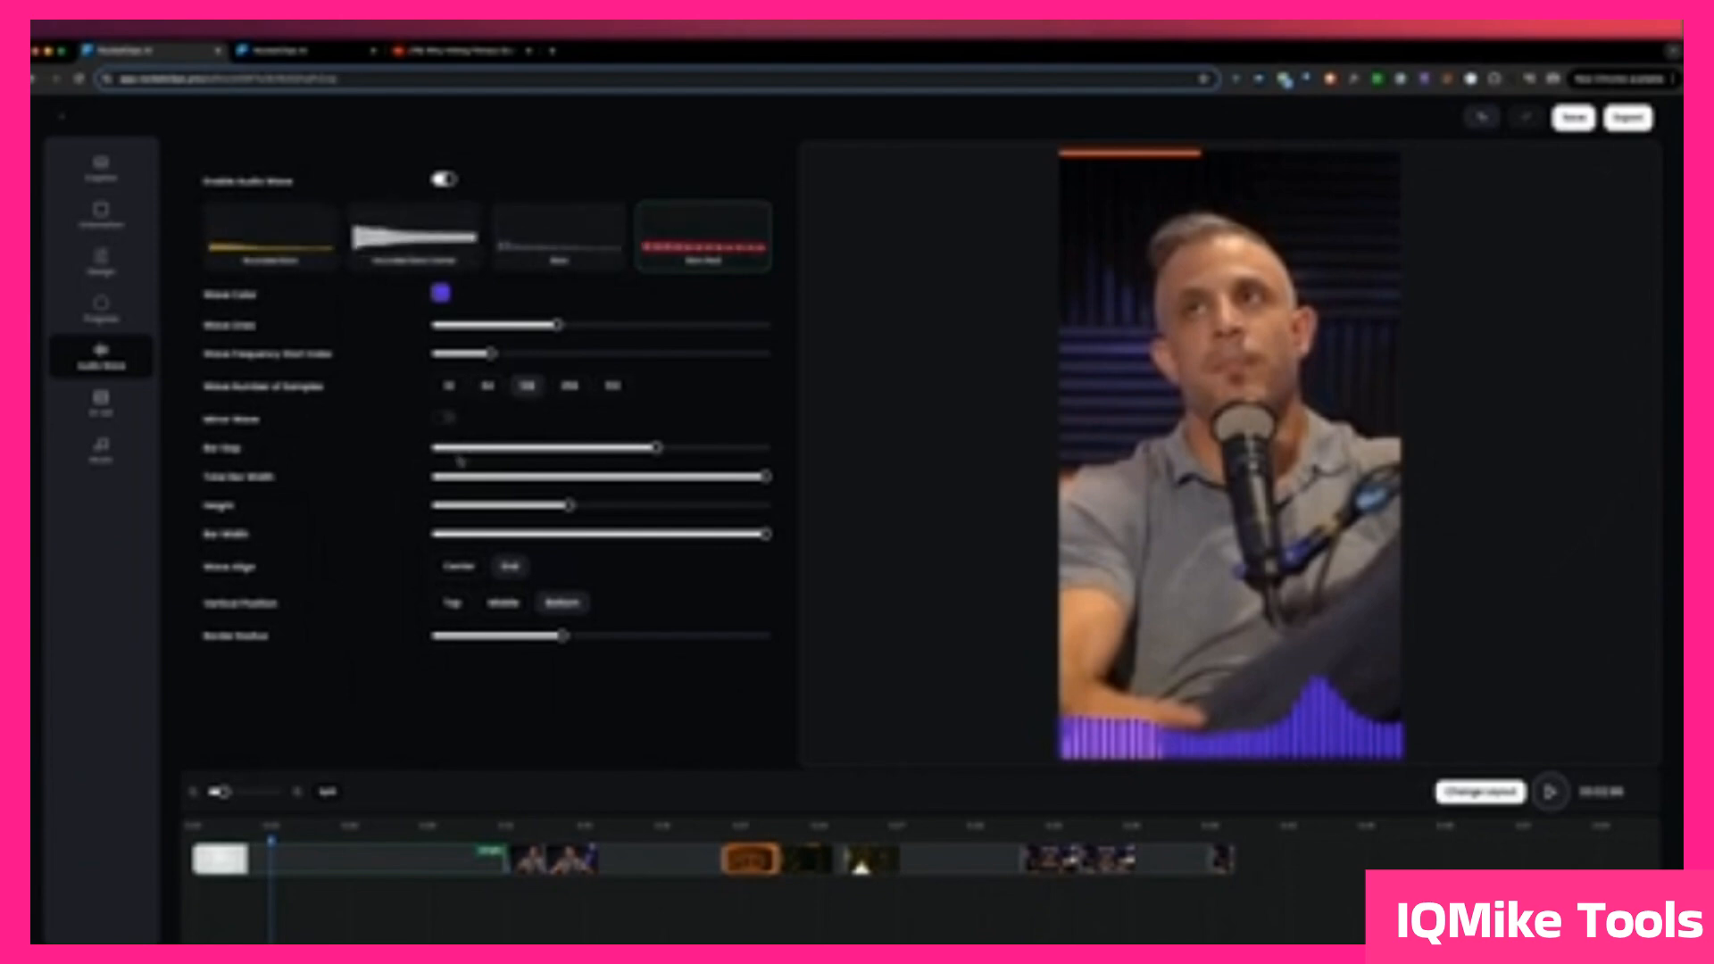
left_click(442, 420)
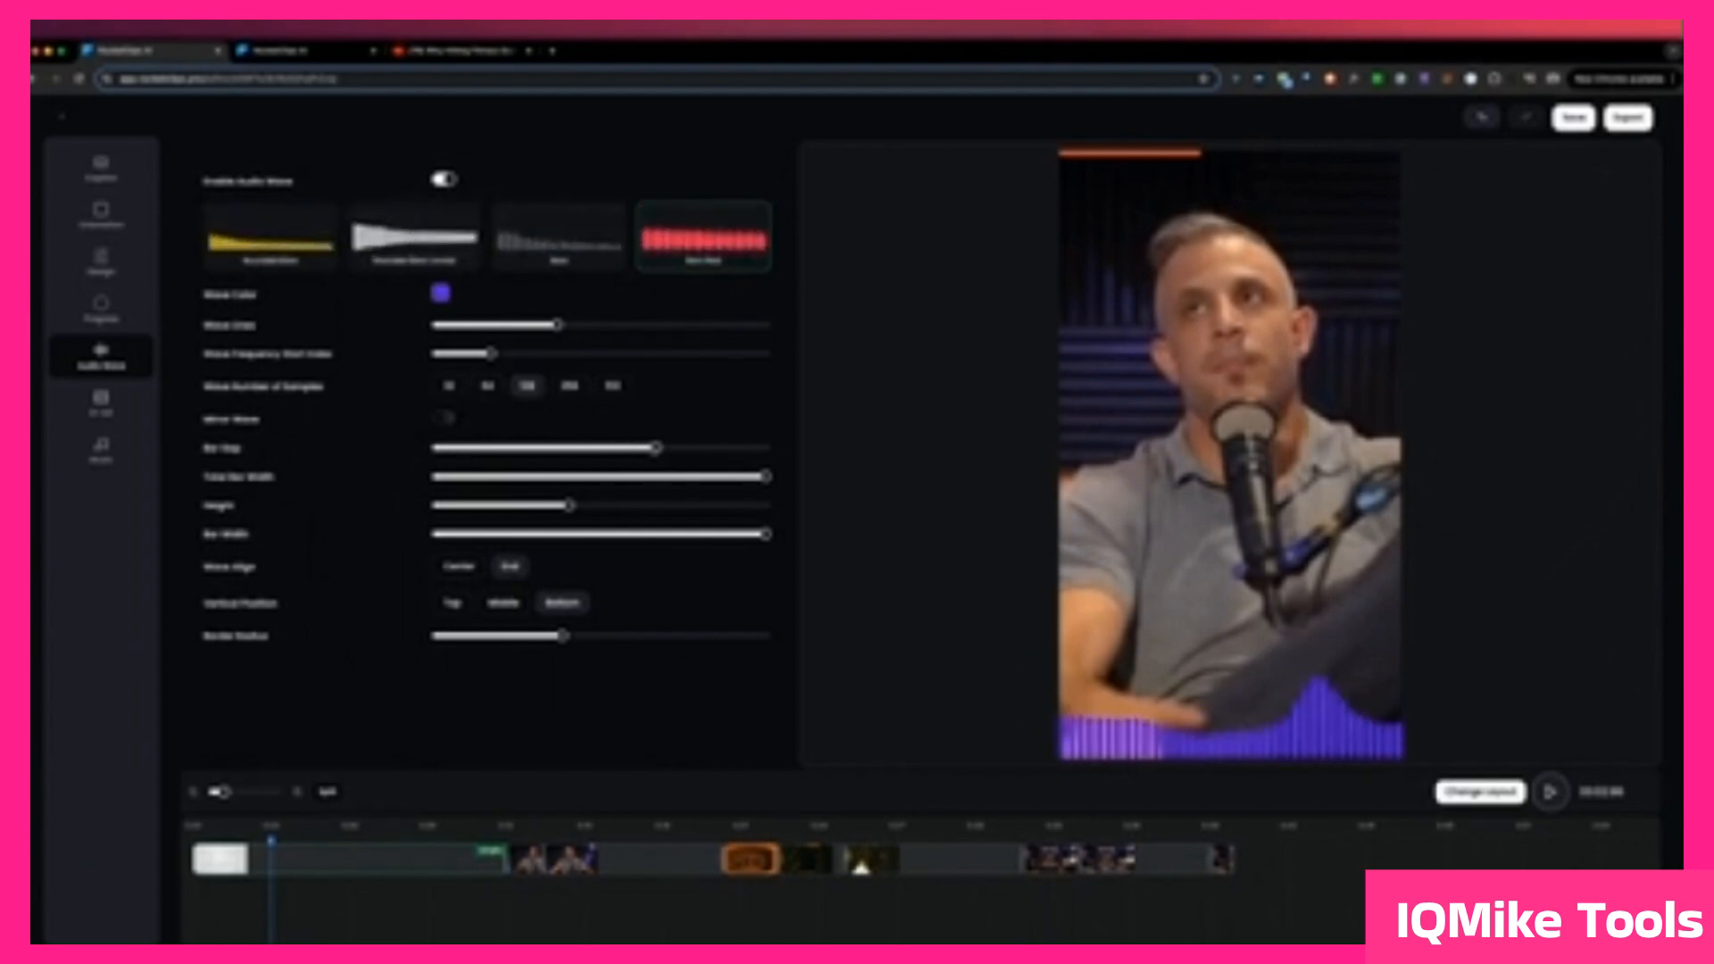
Step: Reduce the audio wave's Bar Gap slightly and increase its Height, keeping Total Bar Width at maximum
left_click_drag(656, 447, 618, 448)
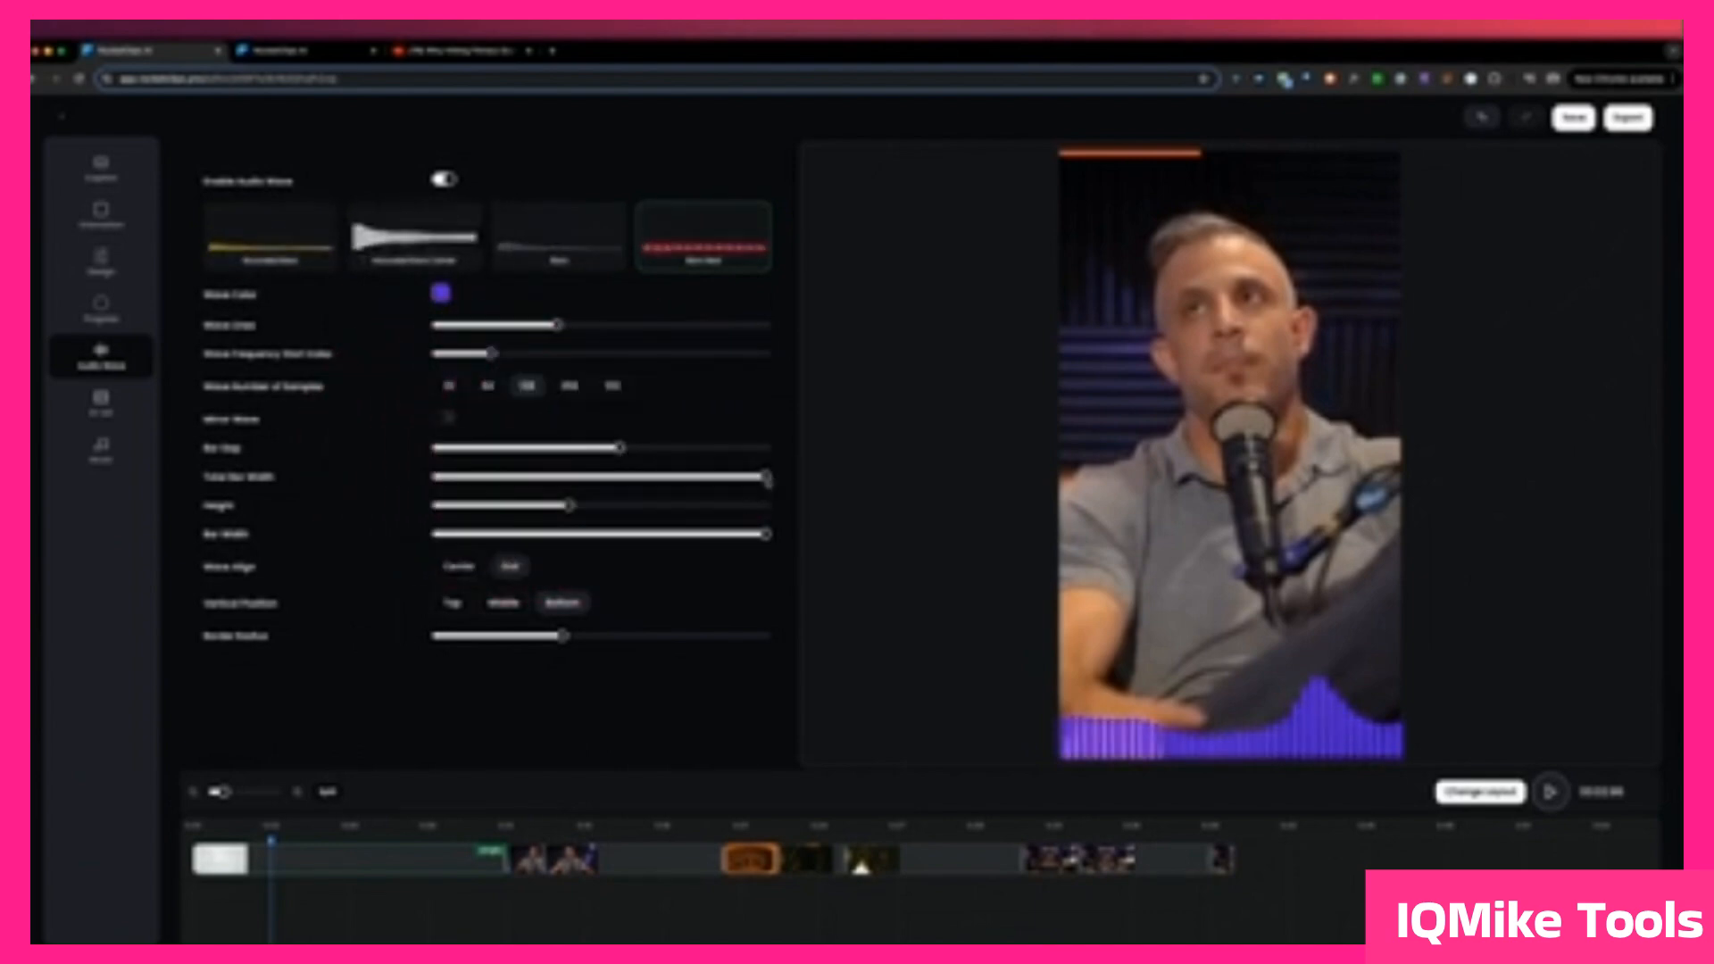
mouse_move(768, 478)
left_mouse_down()
mouse_move(557, 479)
mouse_move(778, 483)
left_mouse_up()
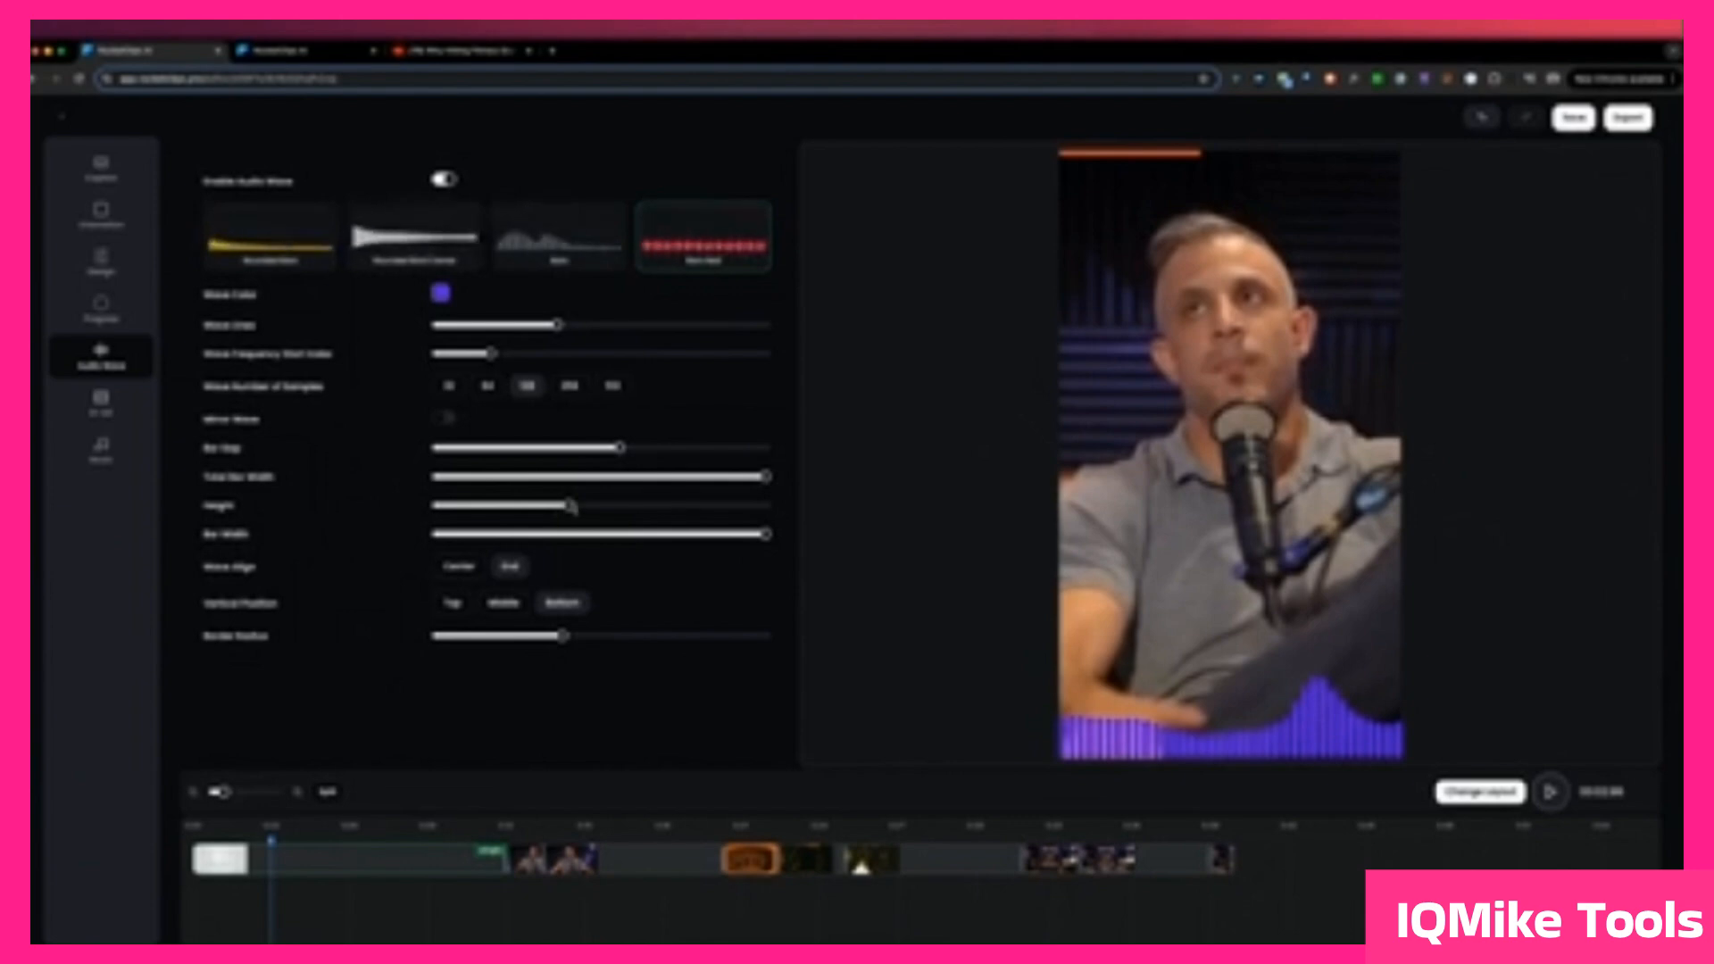
mouse_move(571, 507)
left_mouse_down()
mouse_move(735, 506)
mouse_move(600, 506)
left_mouse_up()
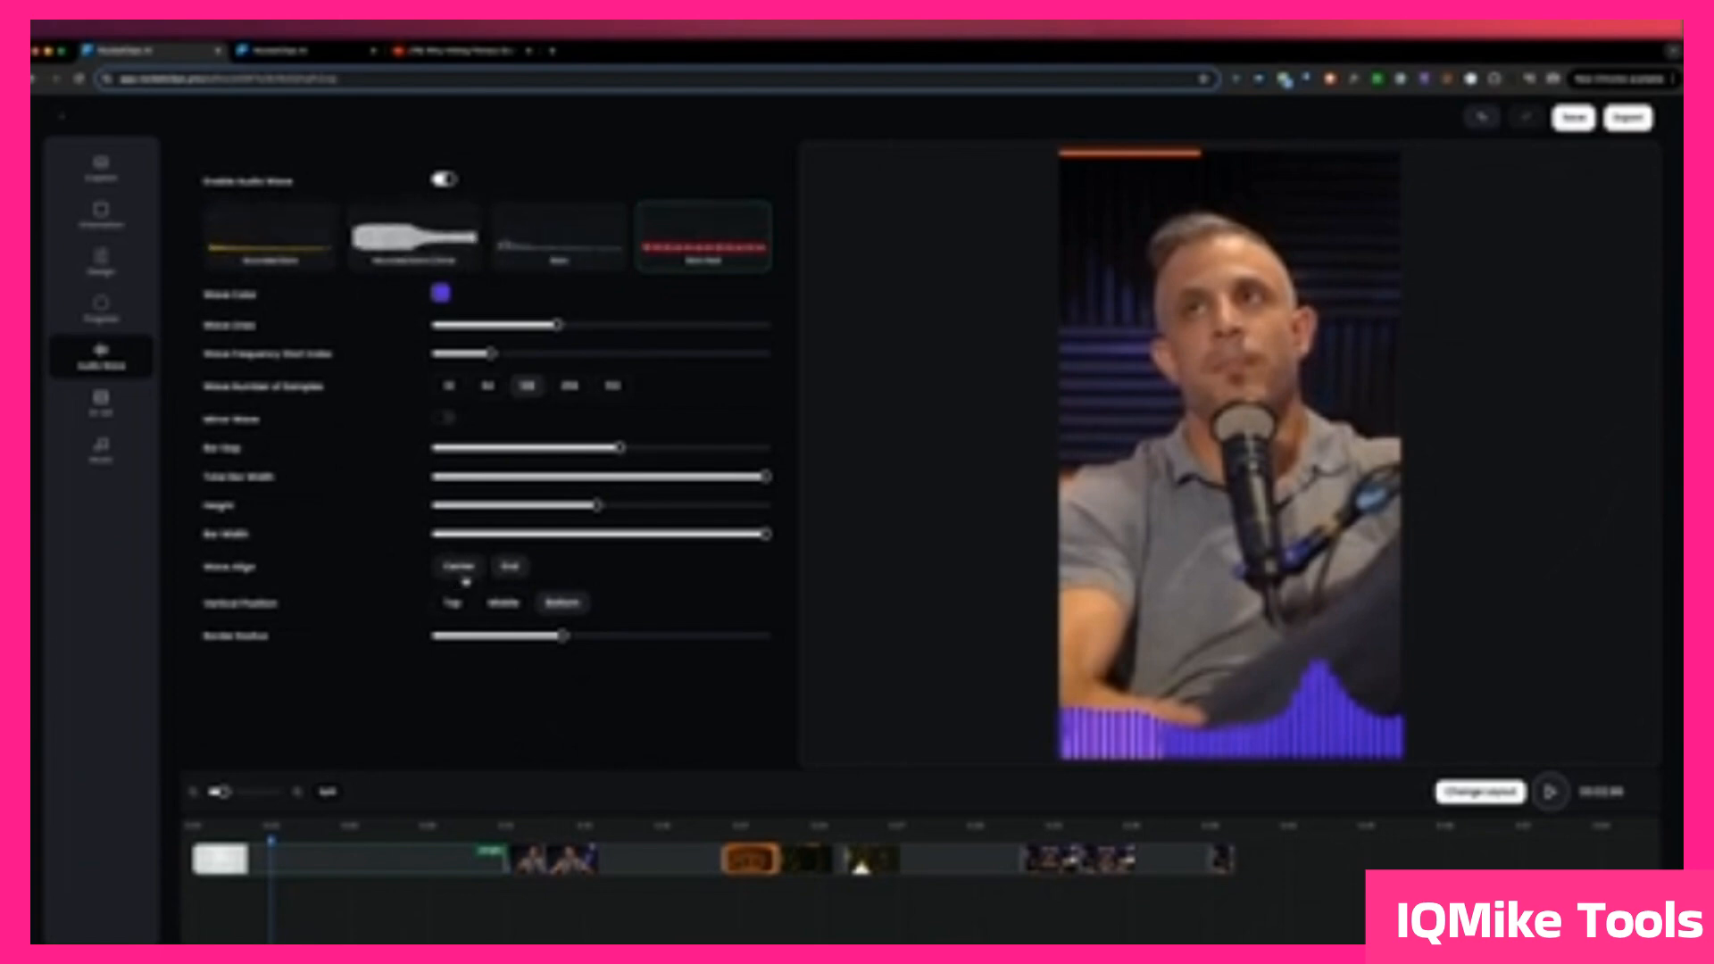
Step: Try the wave with Center alignment and at the Top and Middle positions, returning to End alignment and Bottom
left_click(464, 571)
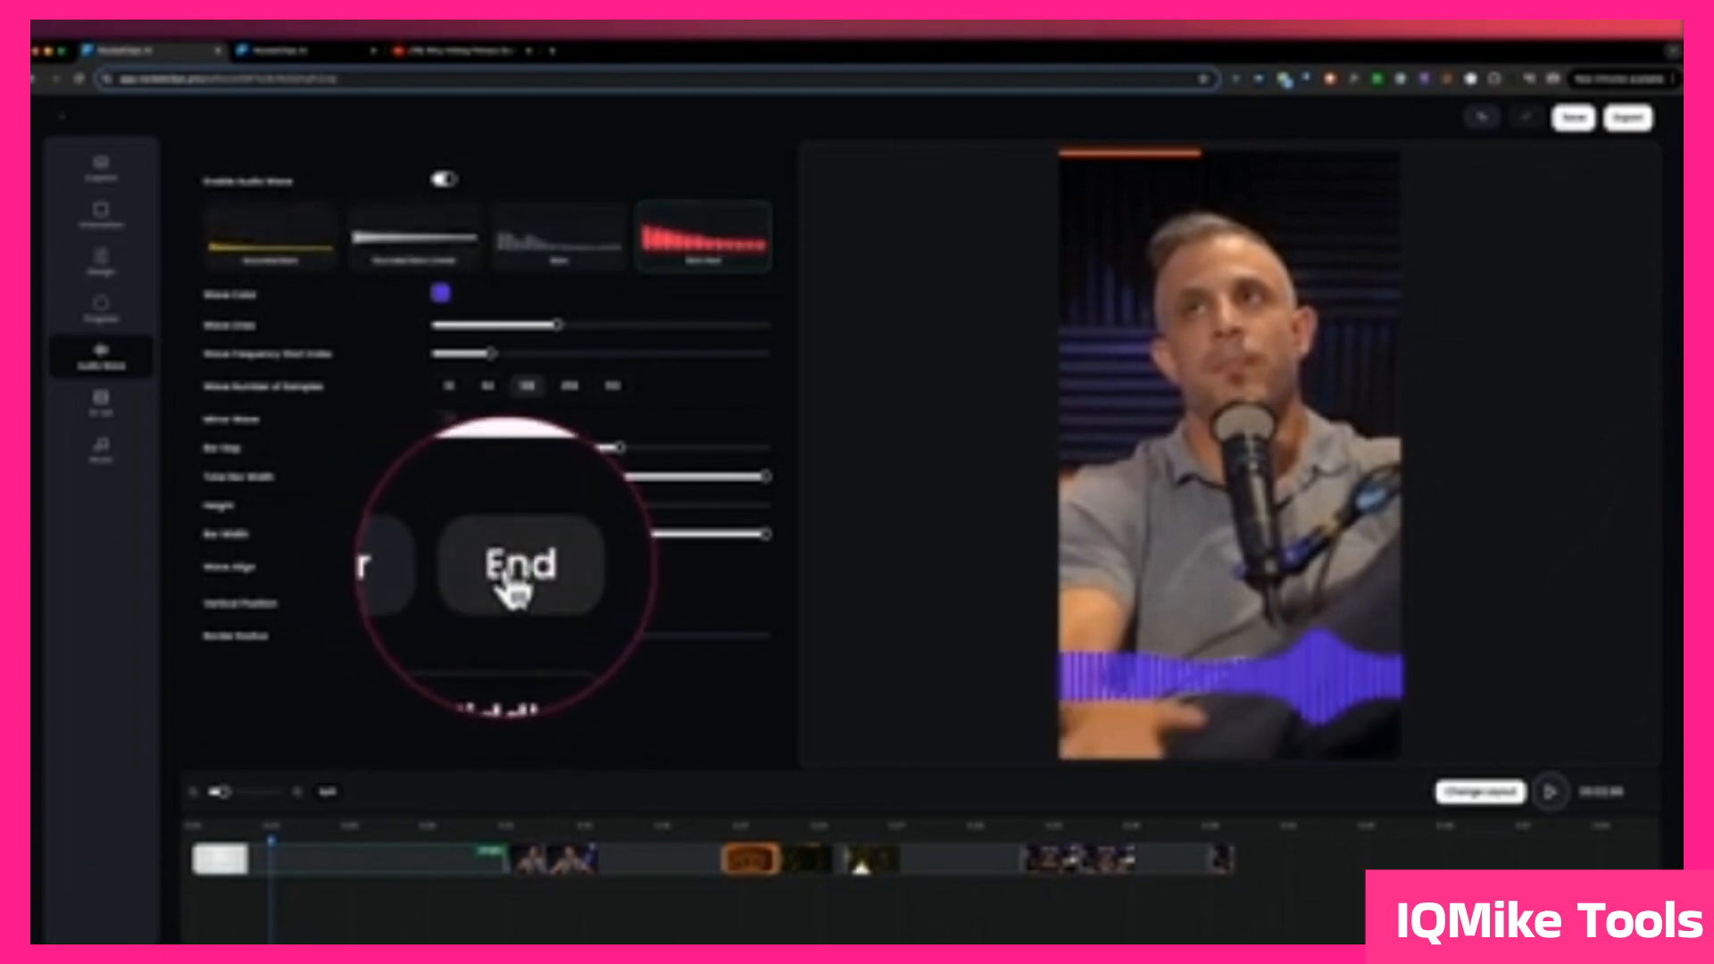
left_click(507, 569)
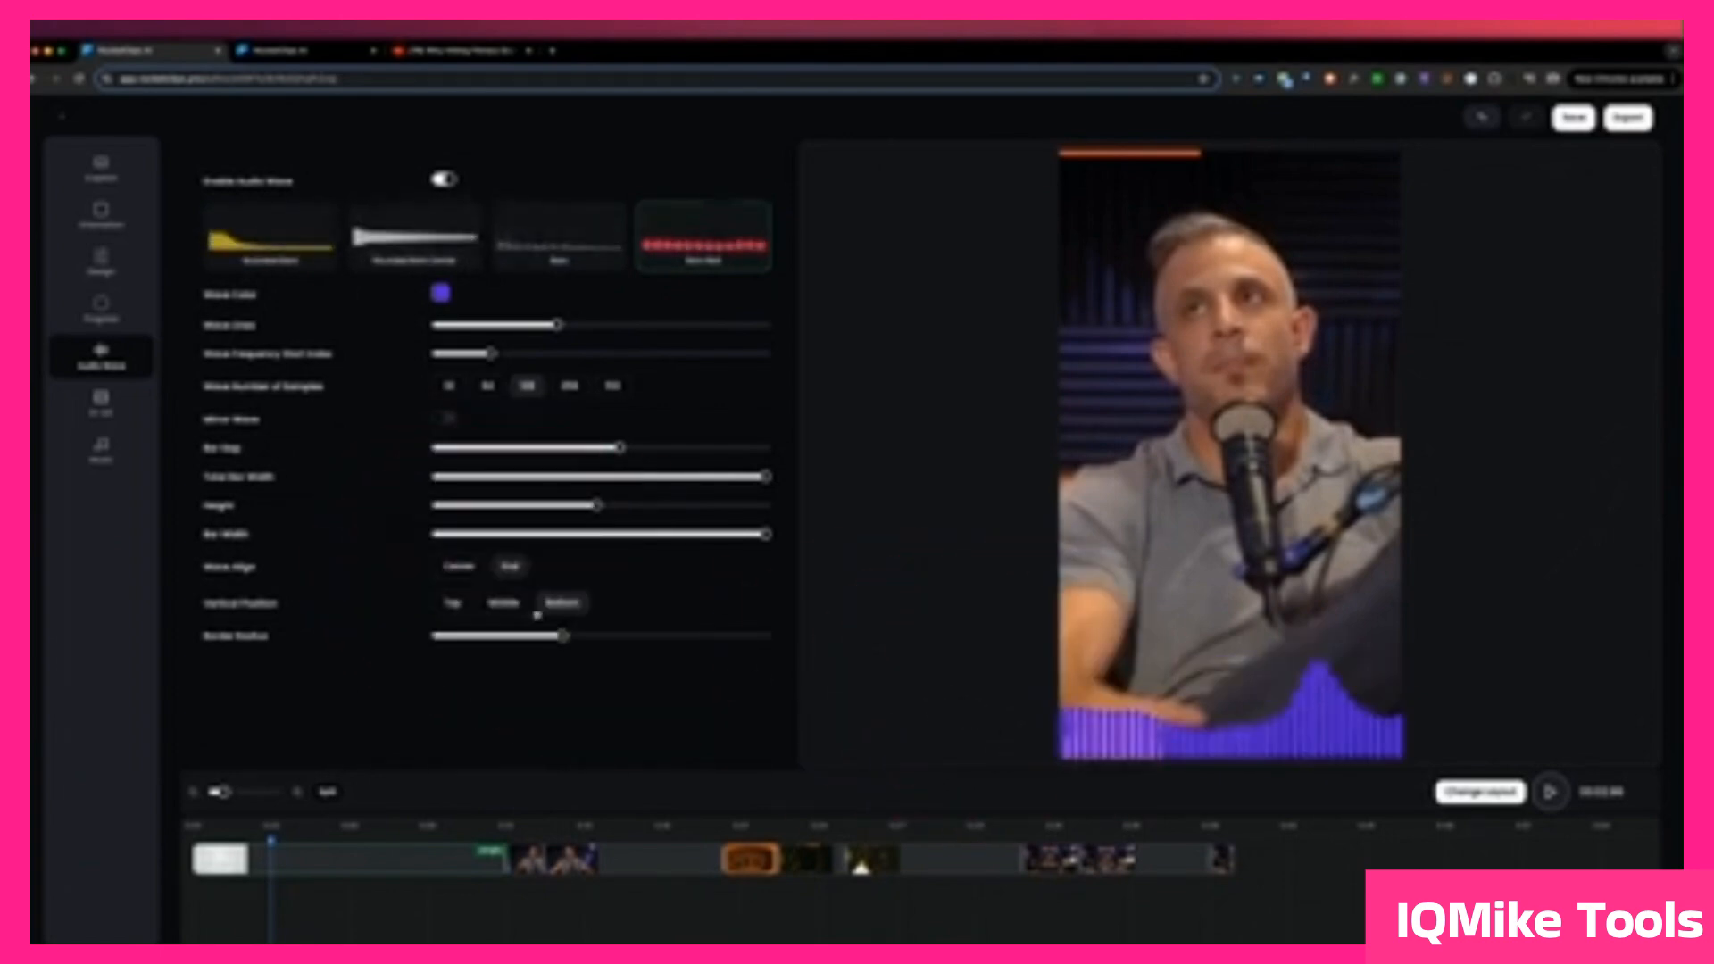
left_click(455, 603)
left_click(500, 603)
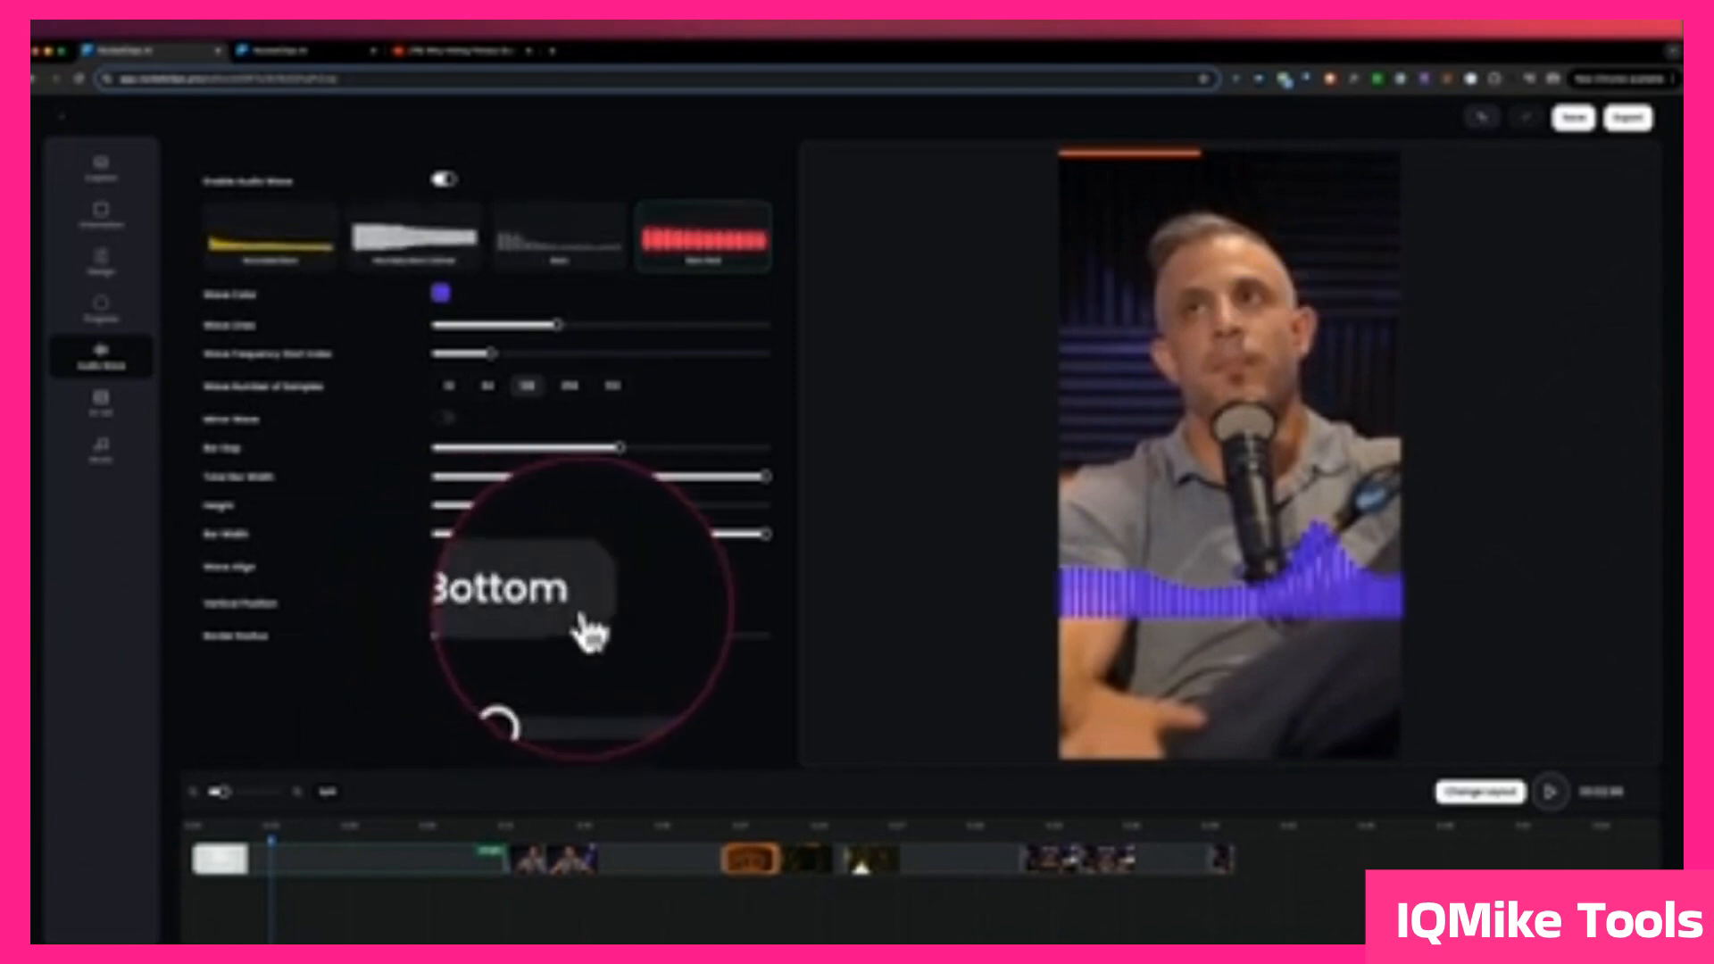
left_click(562, 603)
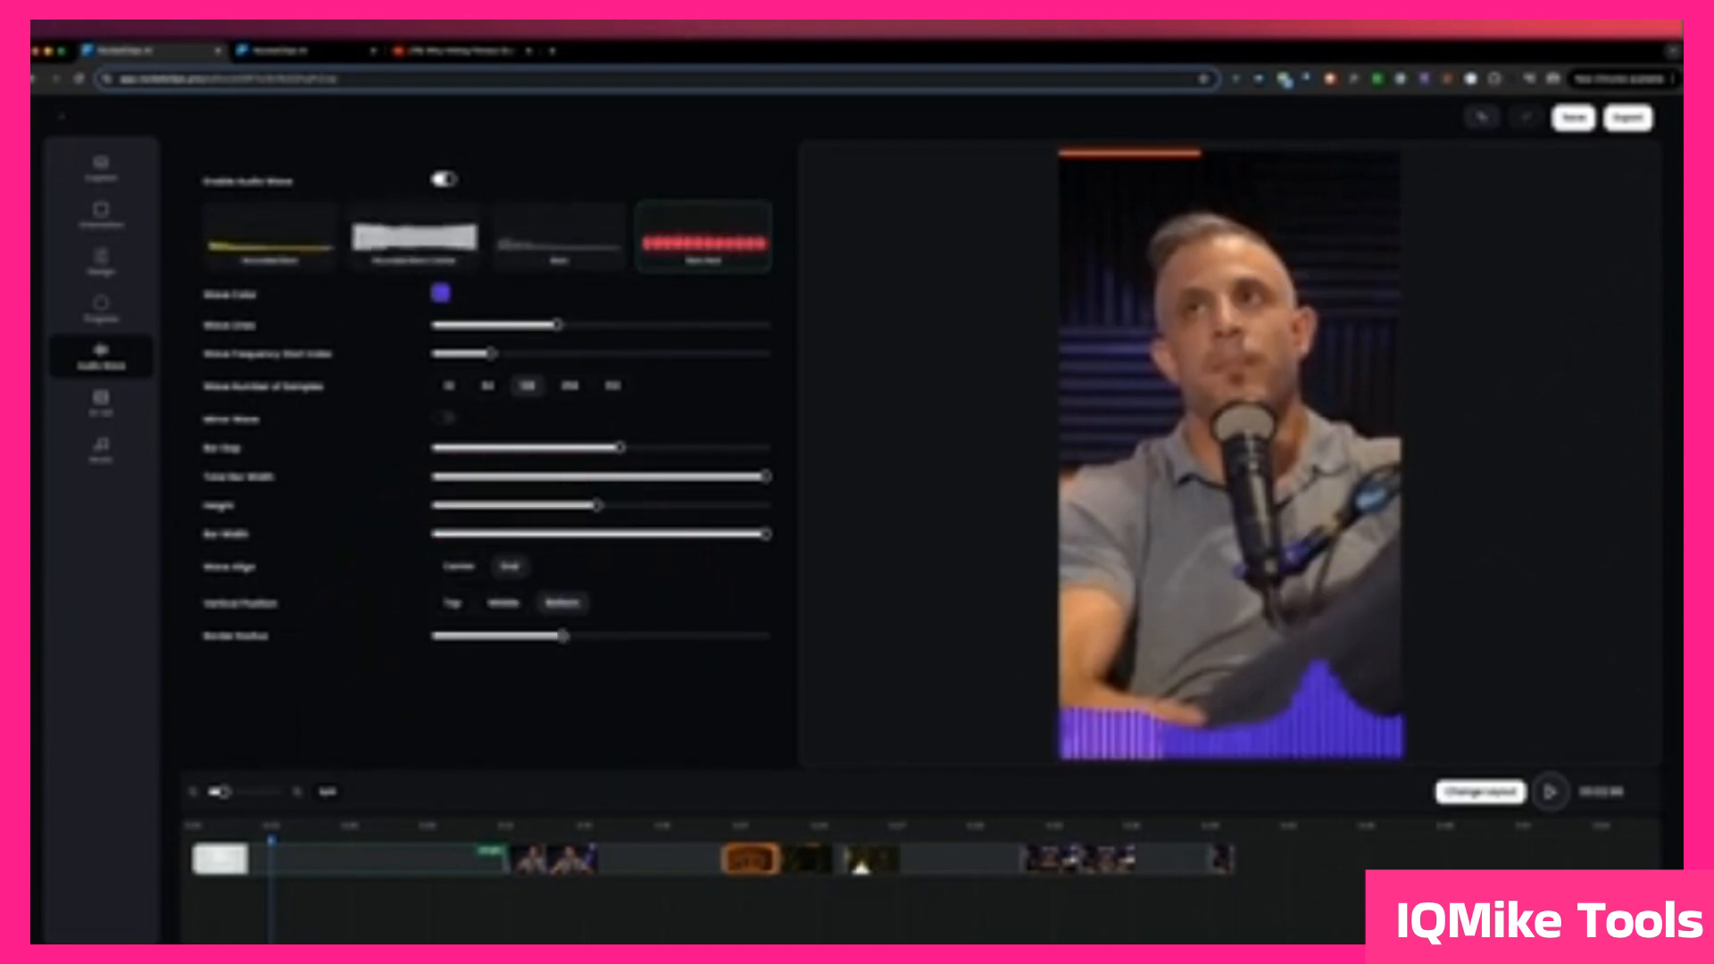
Step: Raise the audio wave's Border Radius to just past halfway and play the clip from the start to preview it
left_click_drag(562, 636, 419, 636)
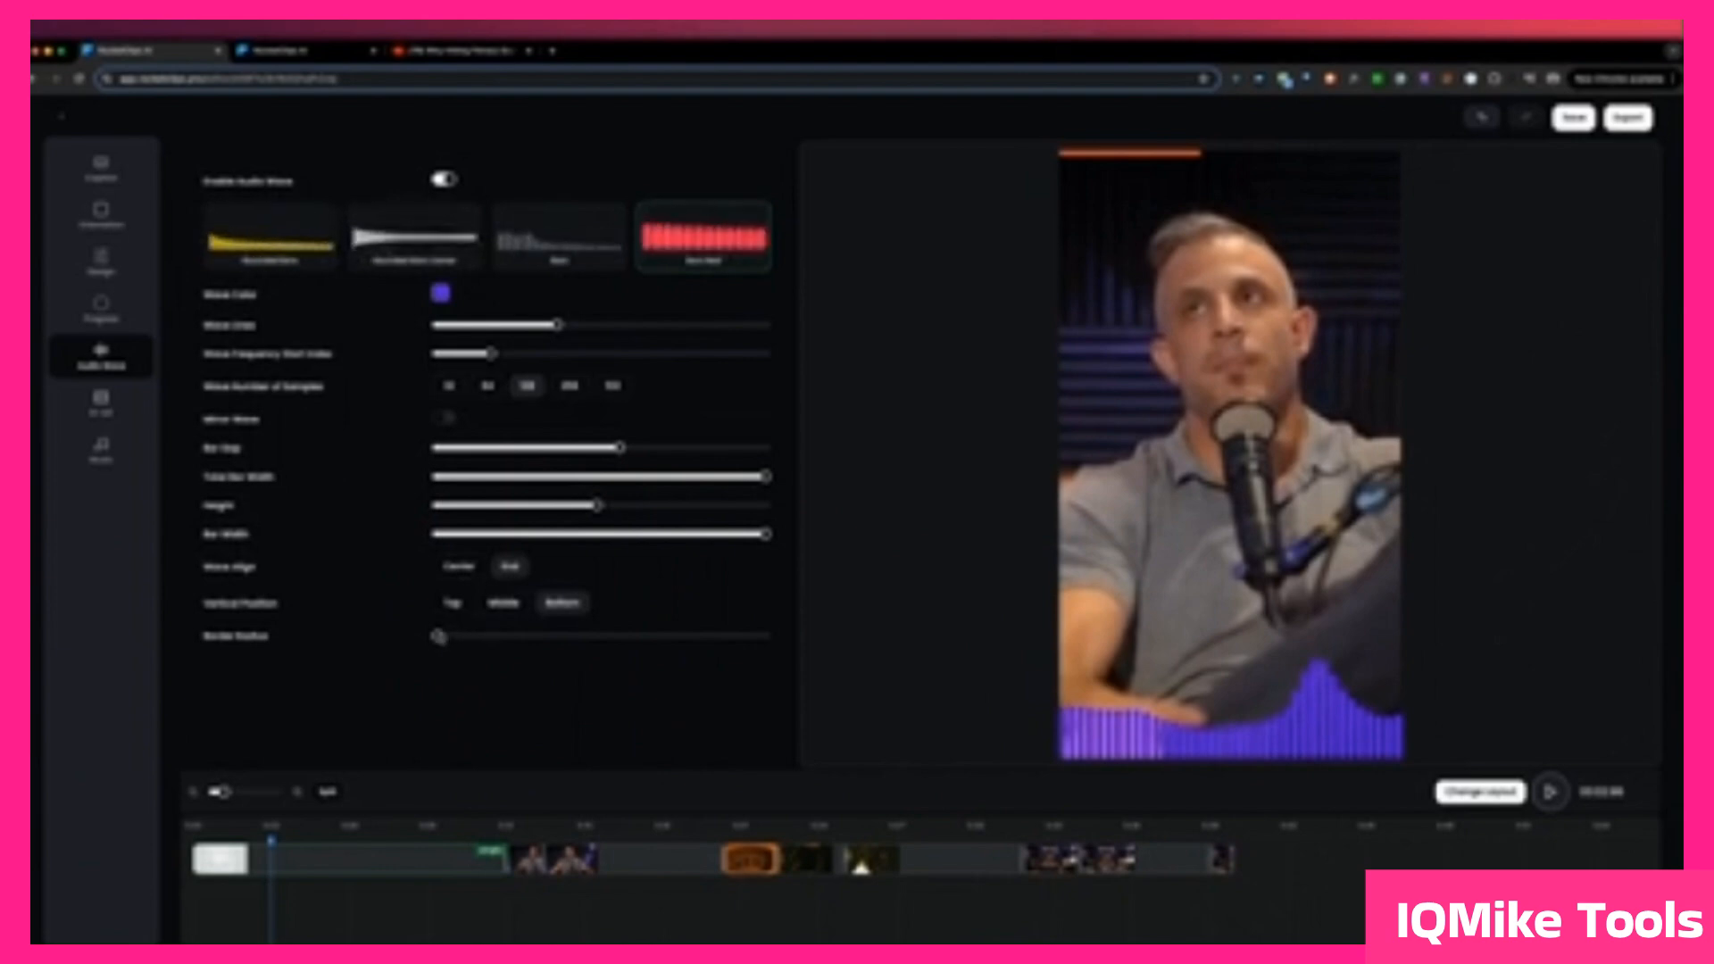
left_click_drag(437, 636, 623, 637)
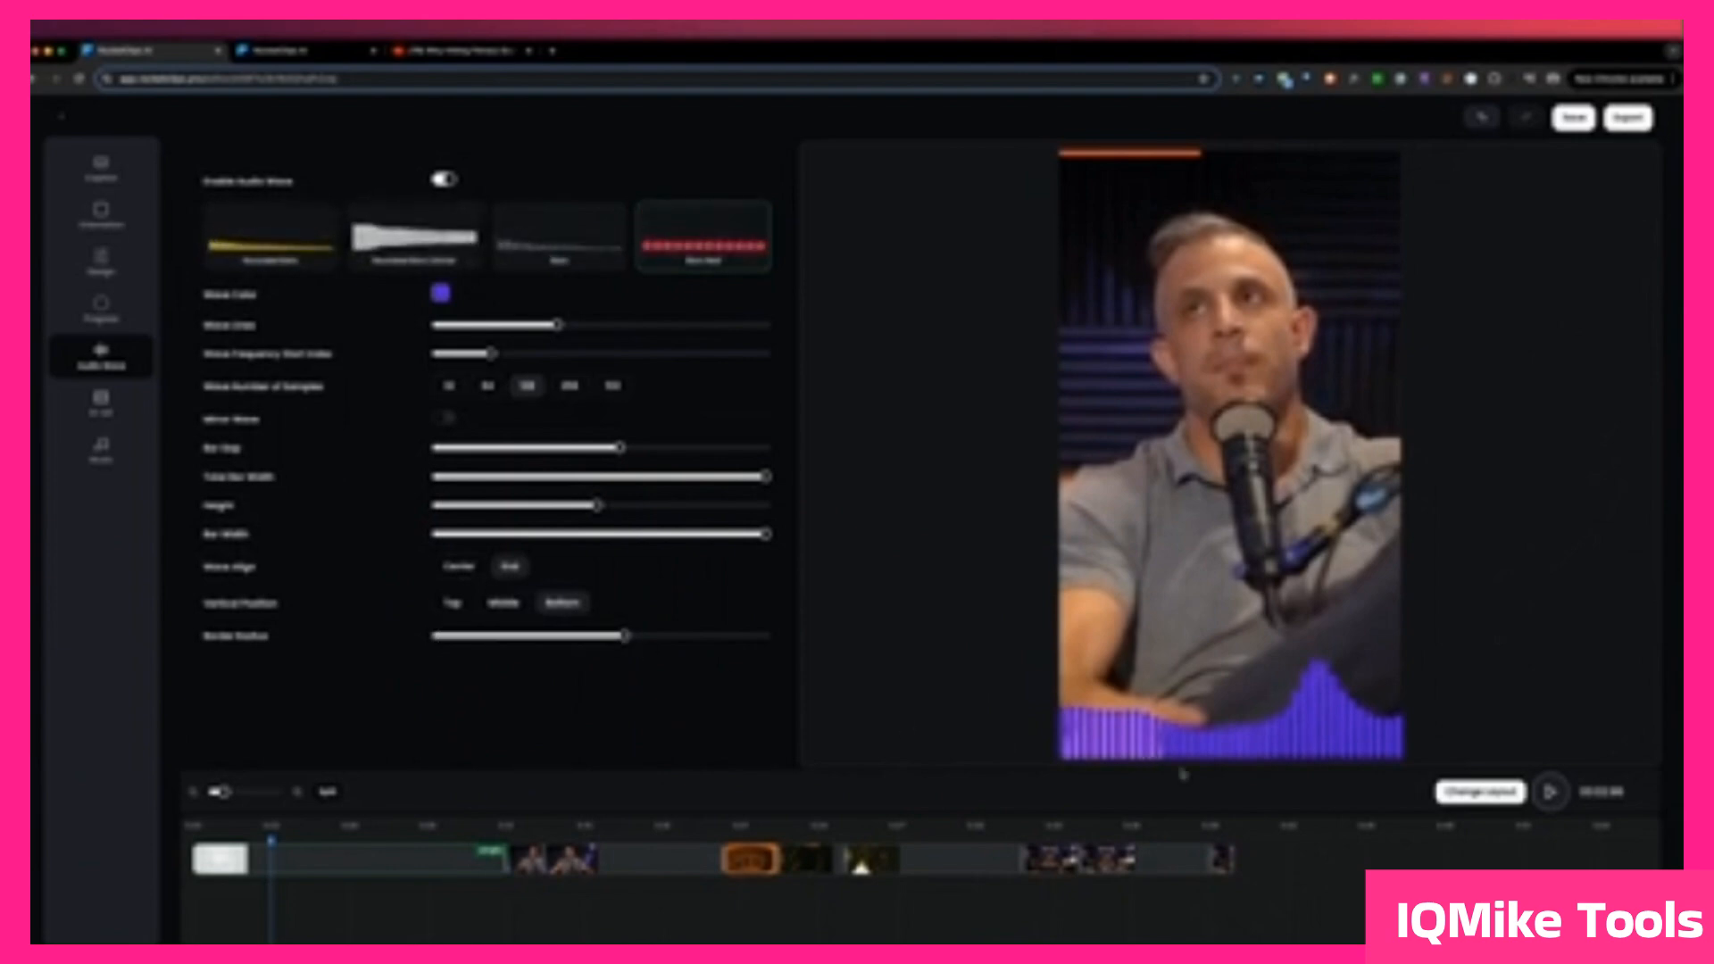
left_click(199, 839)
key("space")
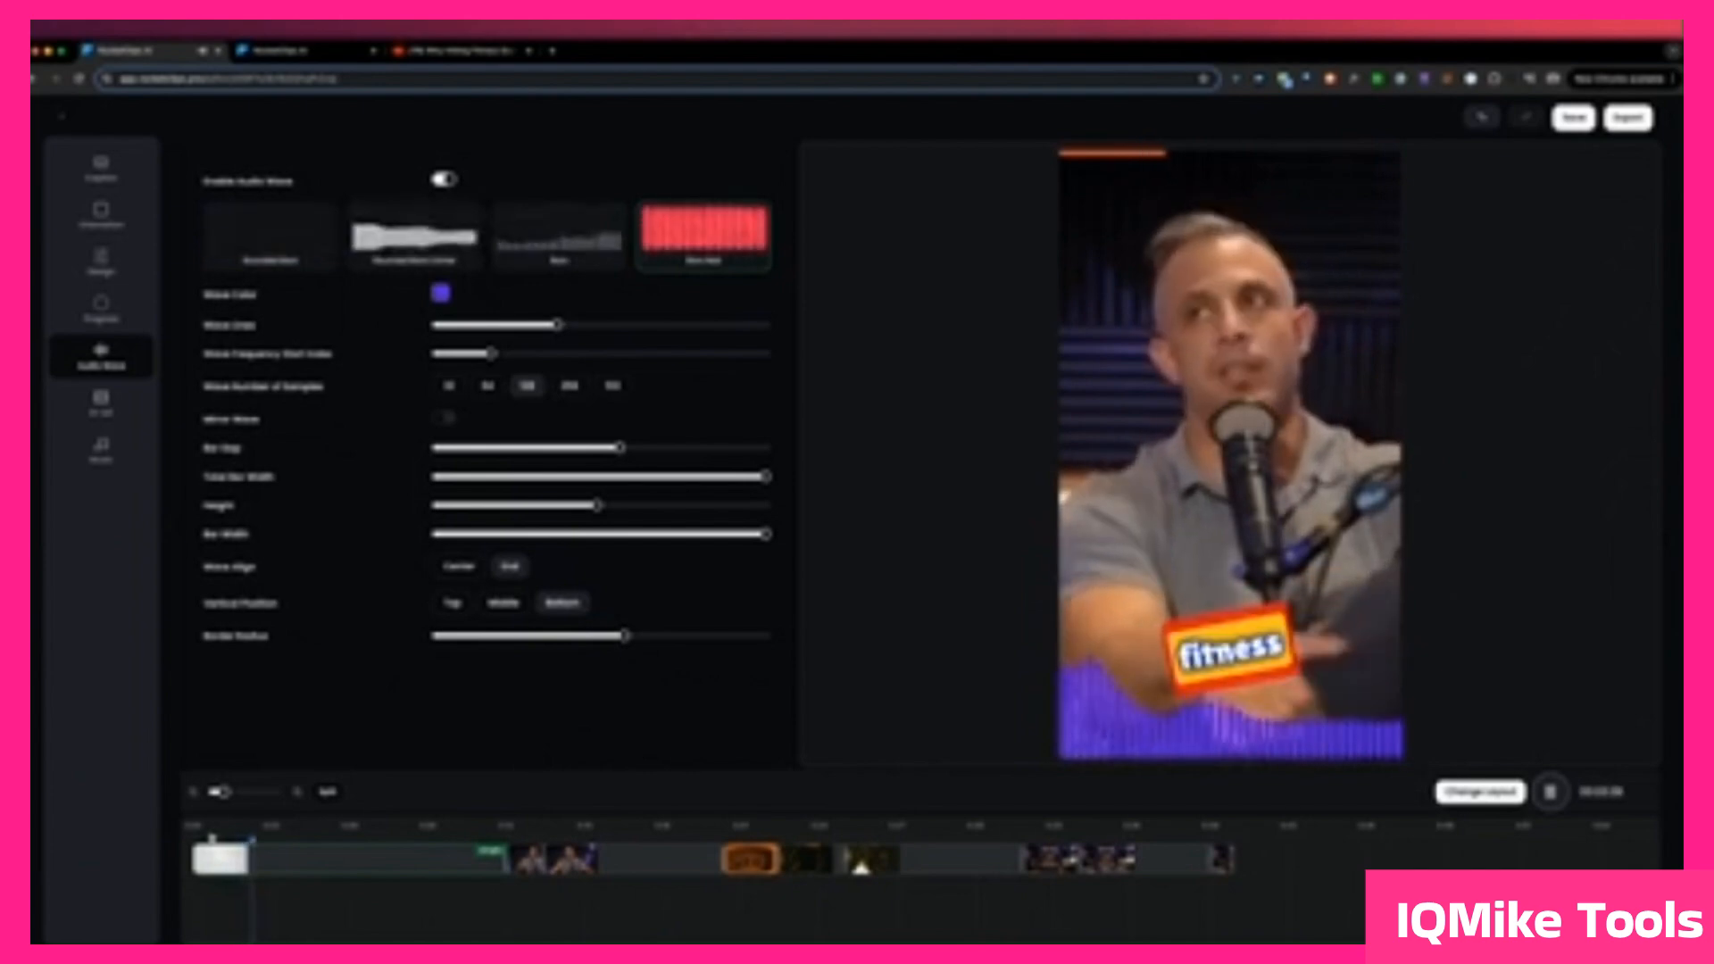
Step: Pause the preview and change the audio wave's colour from purple to a slightly darkened red
key("space")
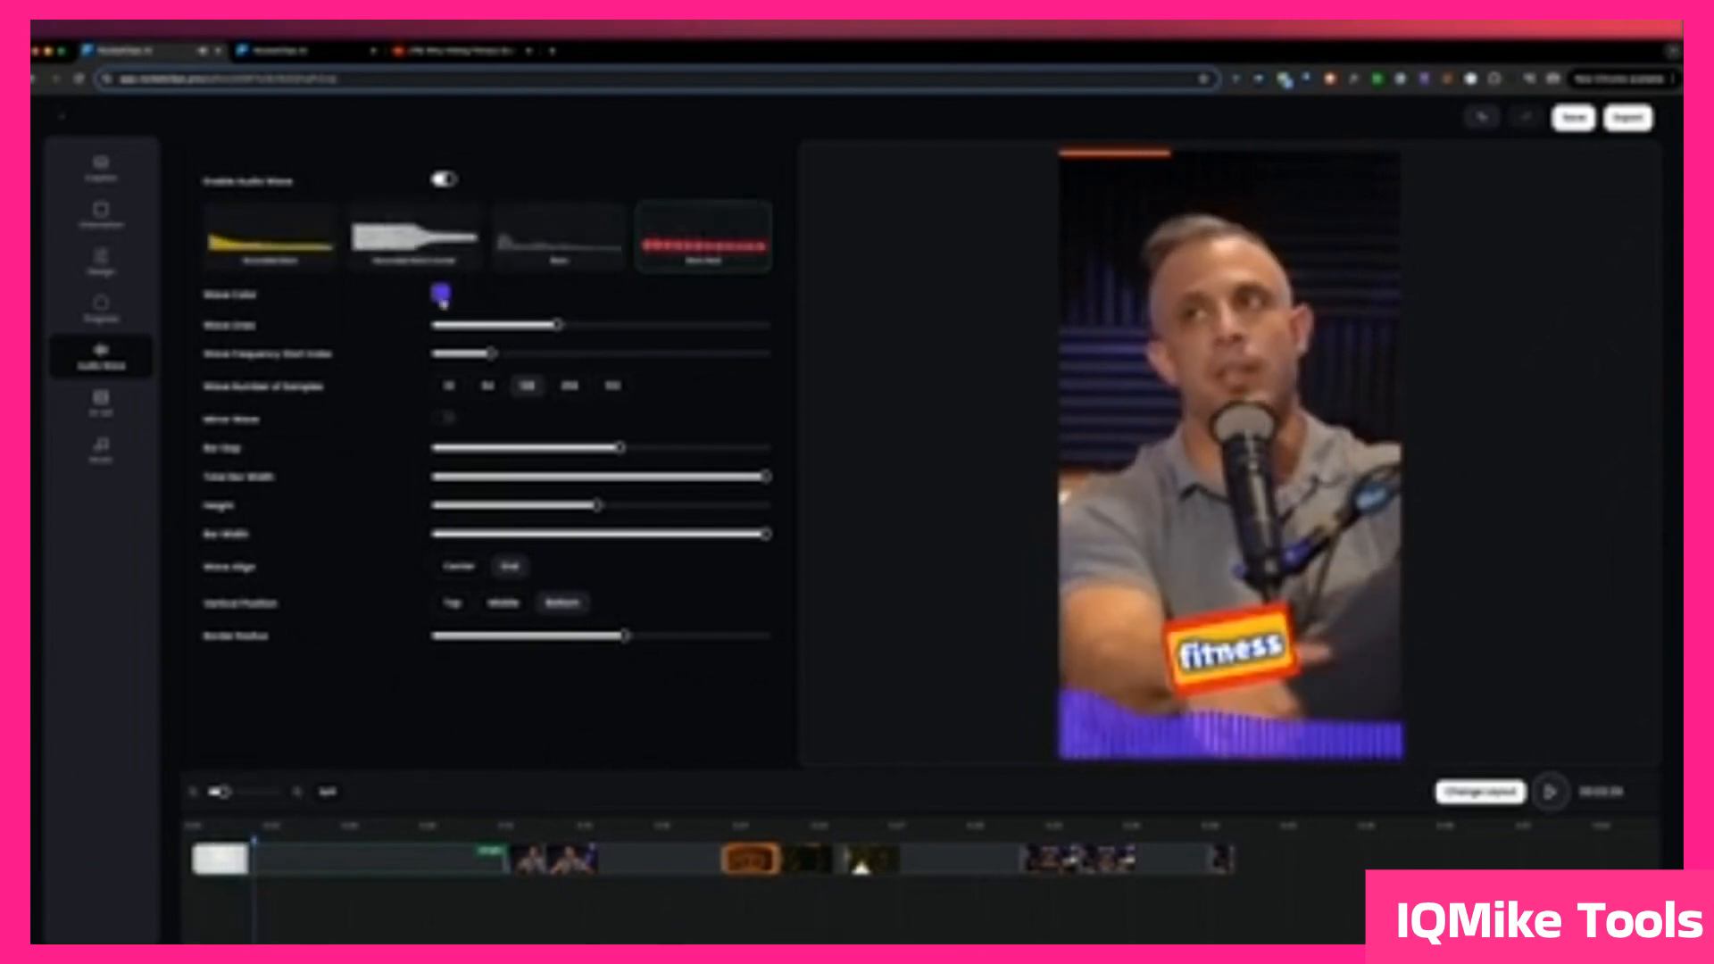
left_click(441, 301)
left_click(376, 420)
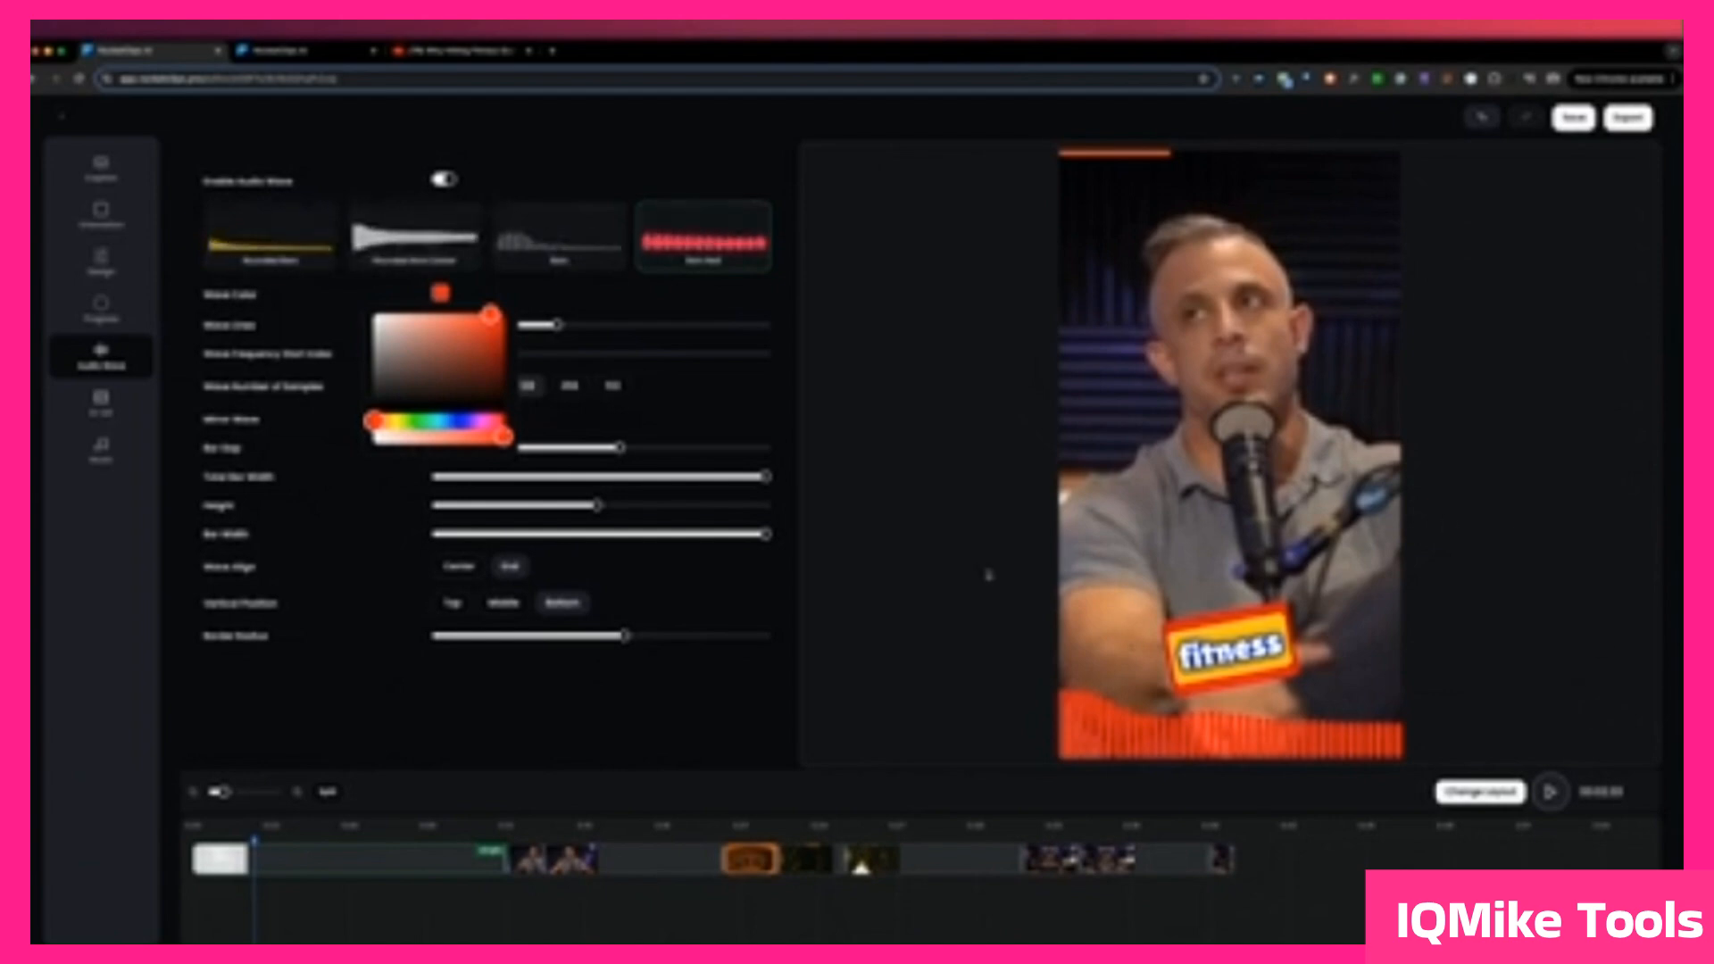
left_click(498, 420)
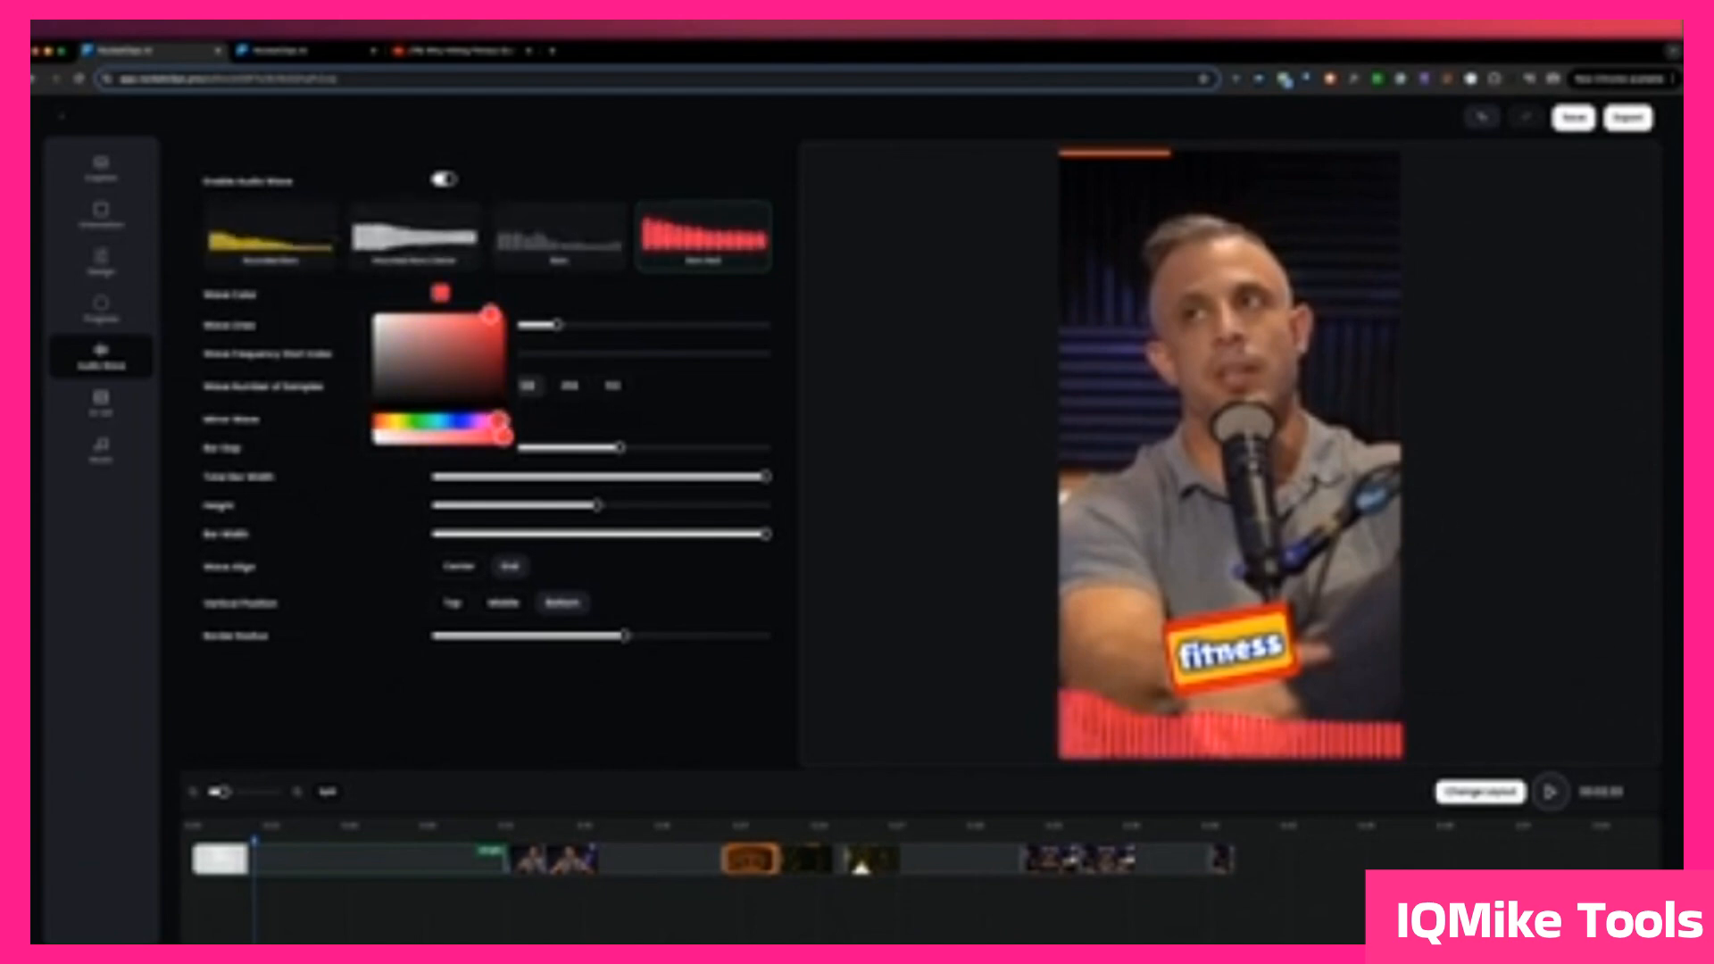
left_click(495, 340)
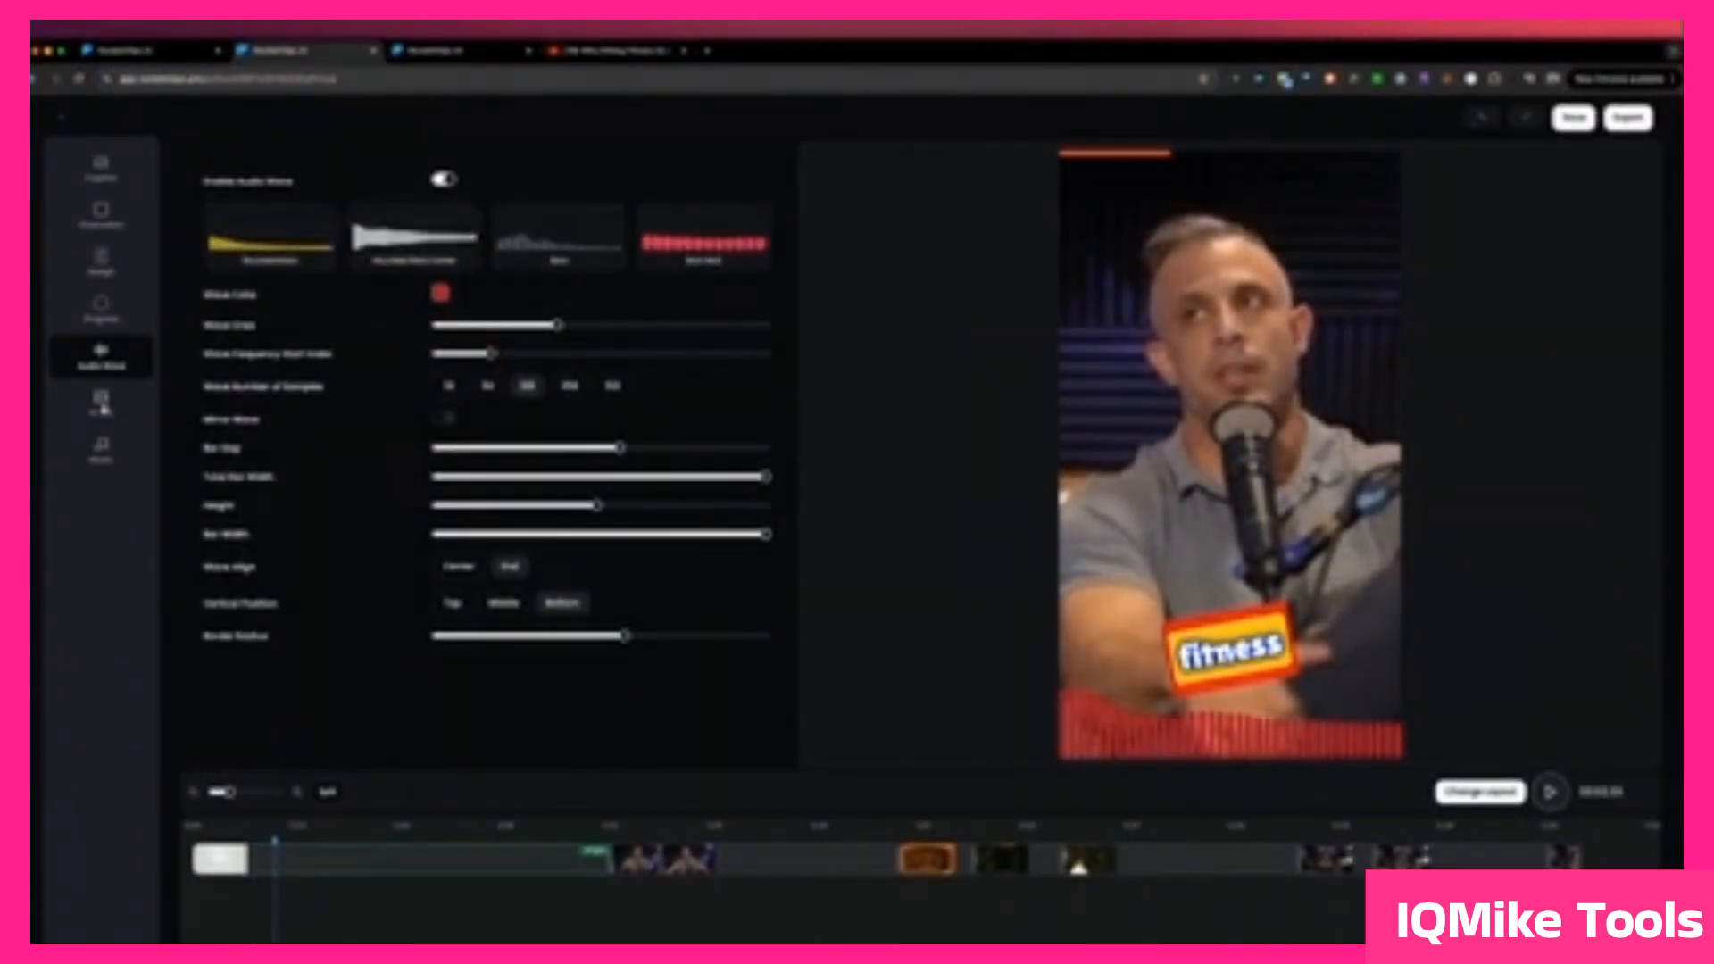
Step: Open the B-roll settings, switch to the other clip's editor tab, and generate B-roll stock for it
left_click(102, 404)
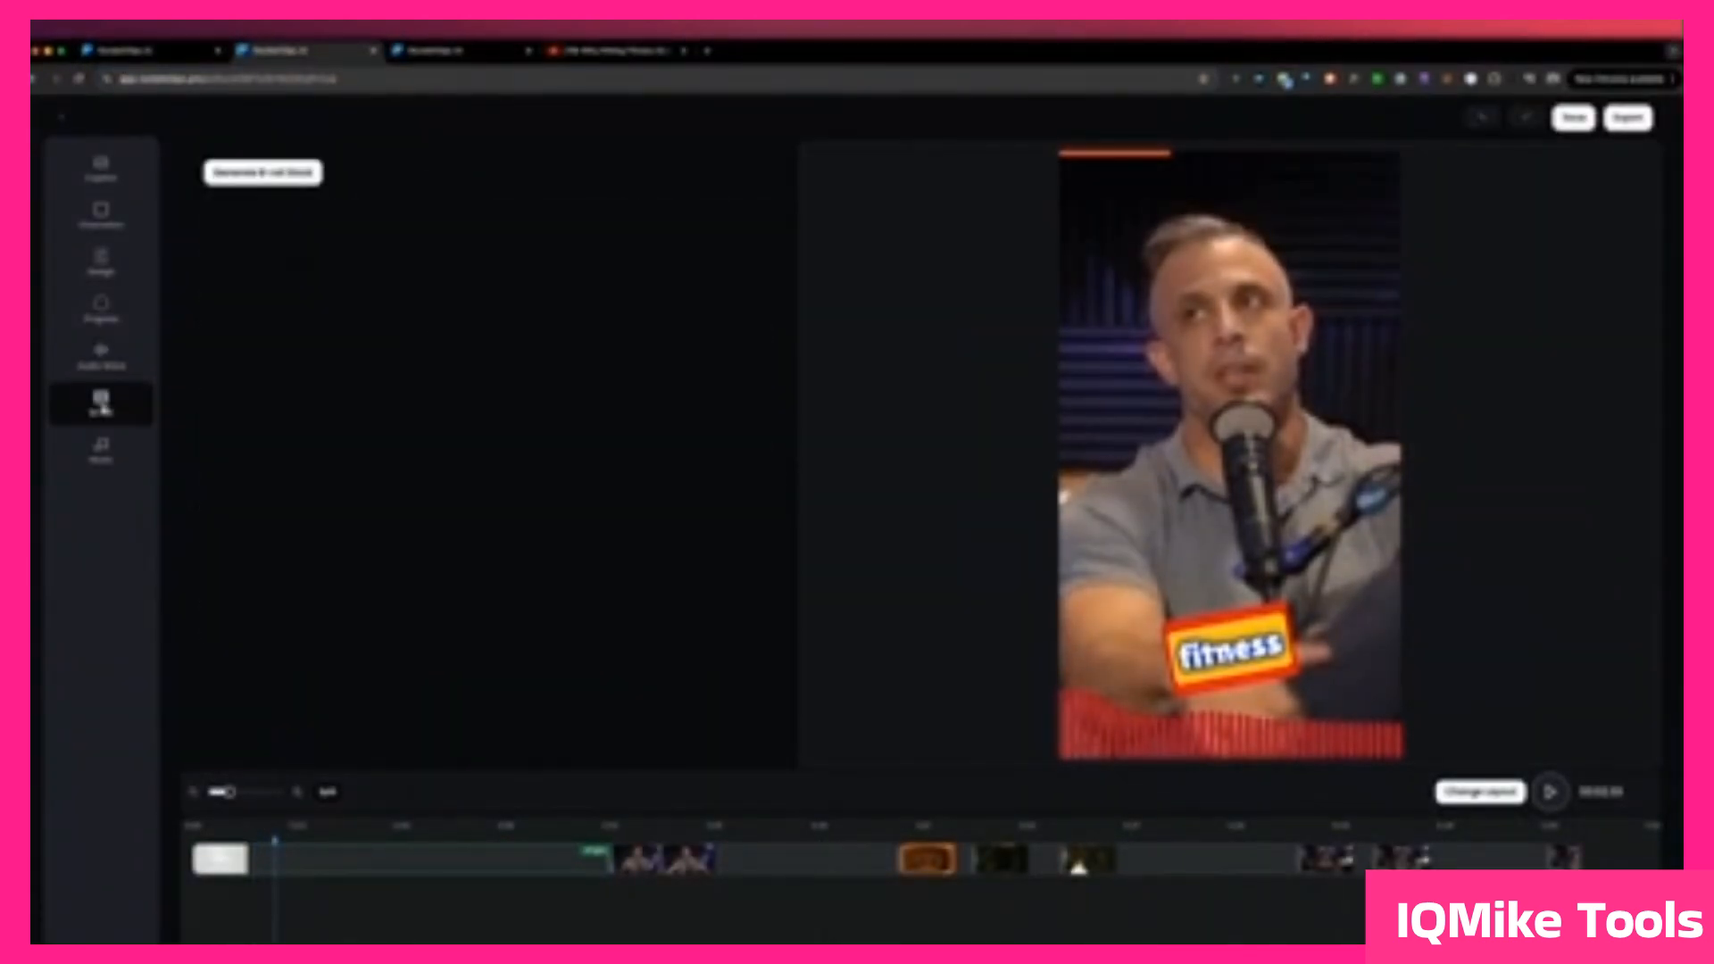
left_click(182, 53)
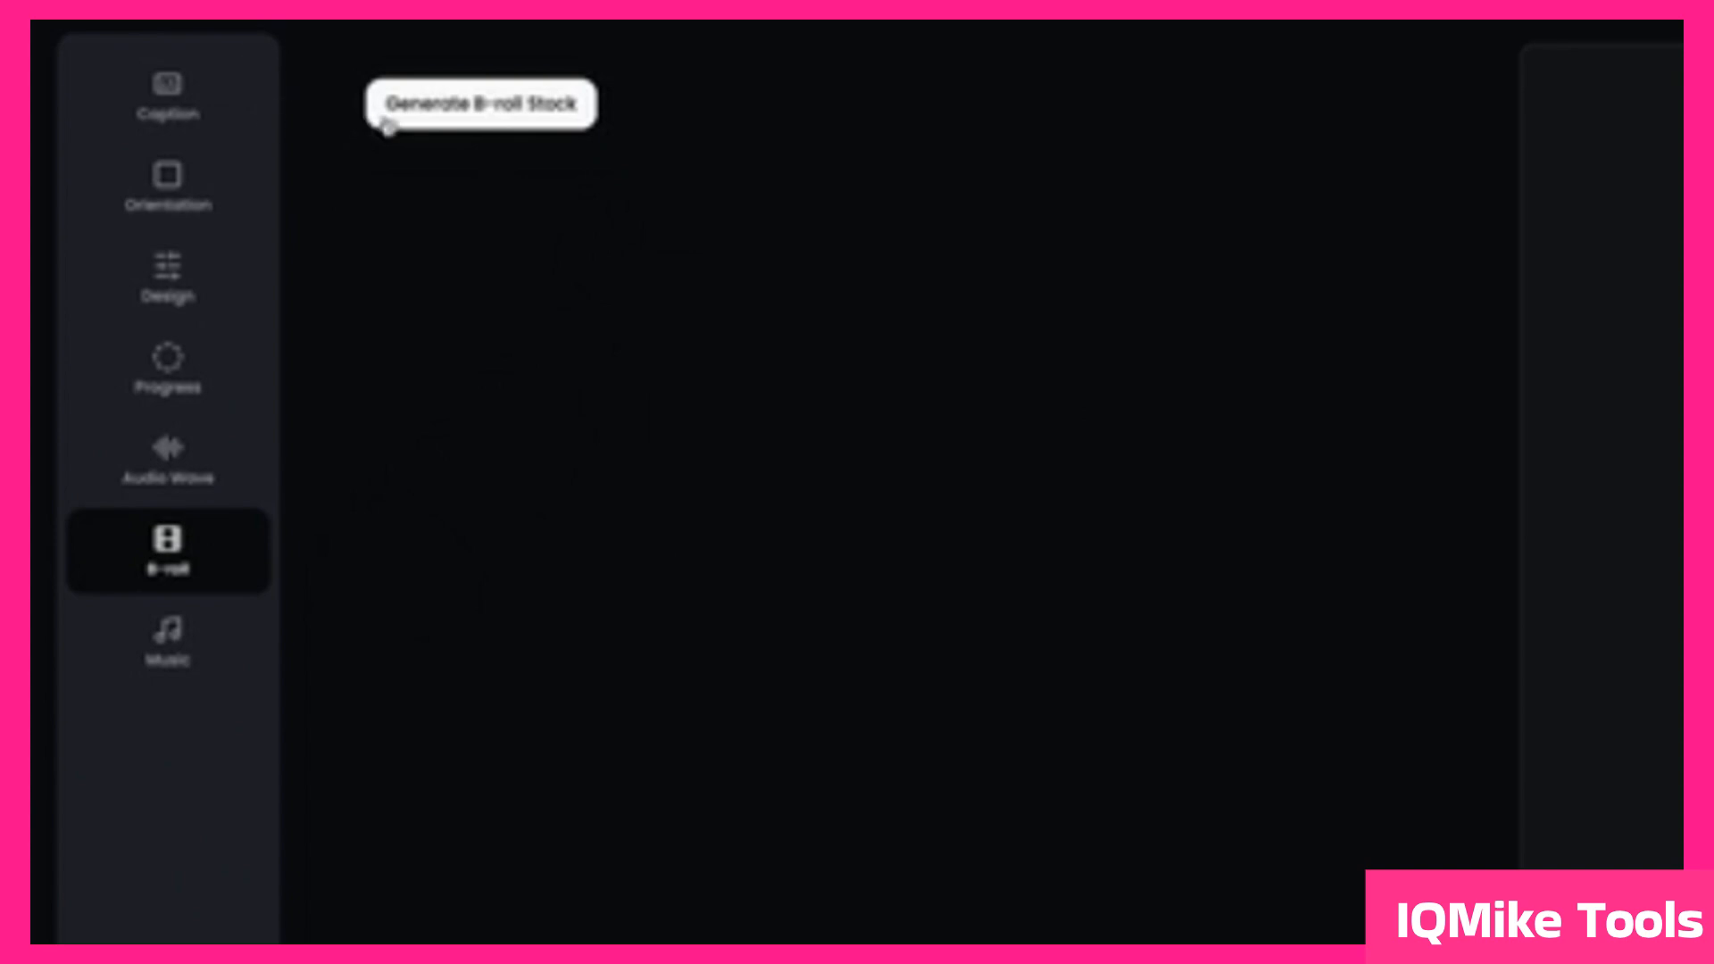
left_click(456, 118)
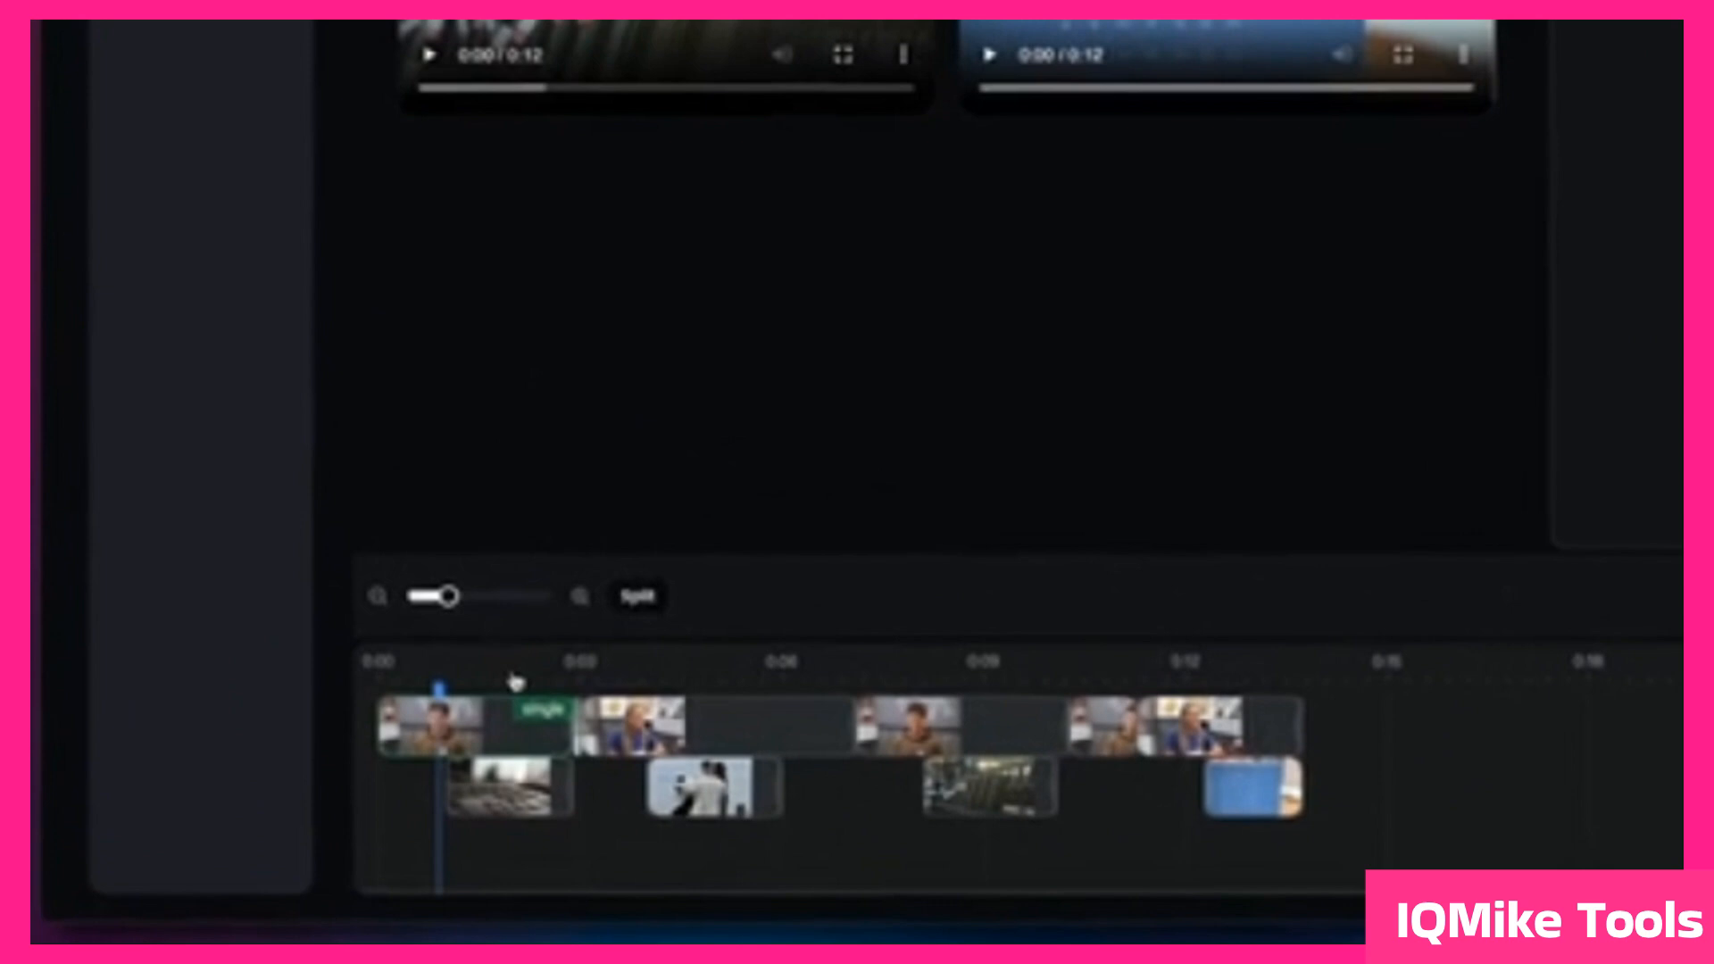
Step: Check the generated B-roll scenes at several timeline points, then play the clip across the first B-roll scene
left_click(515, 683)
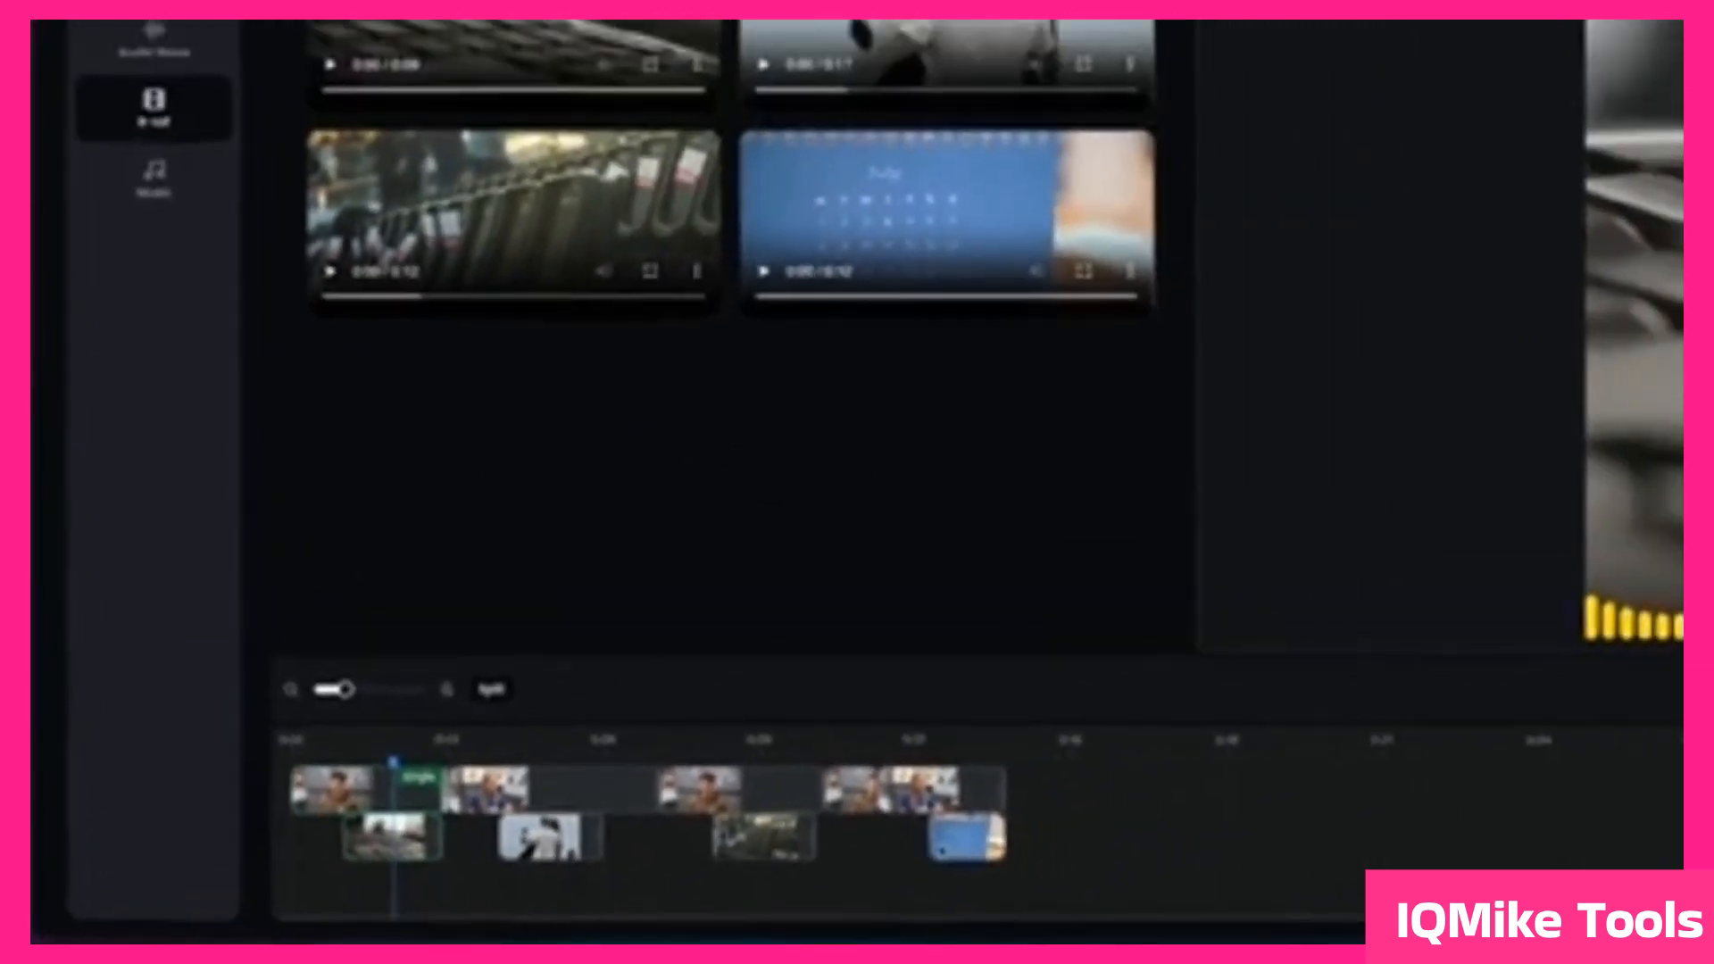
left_click(981, 754)
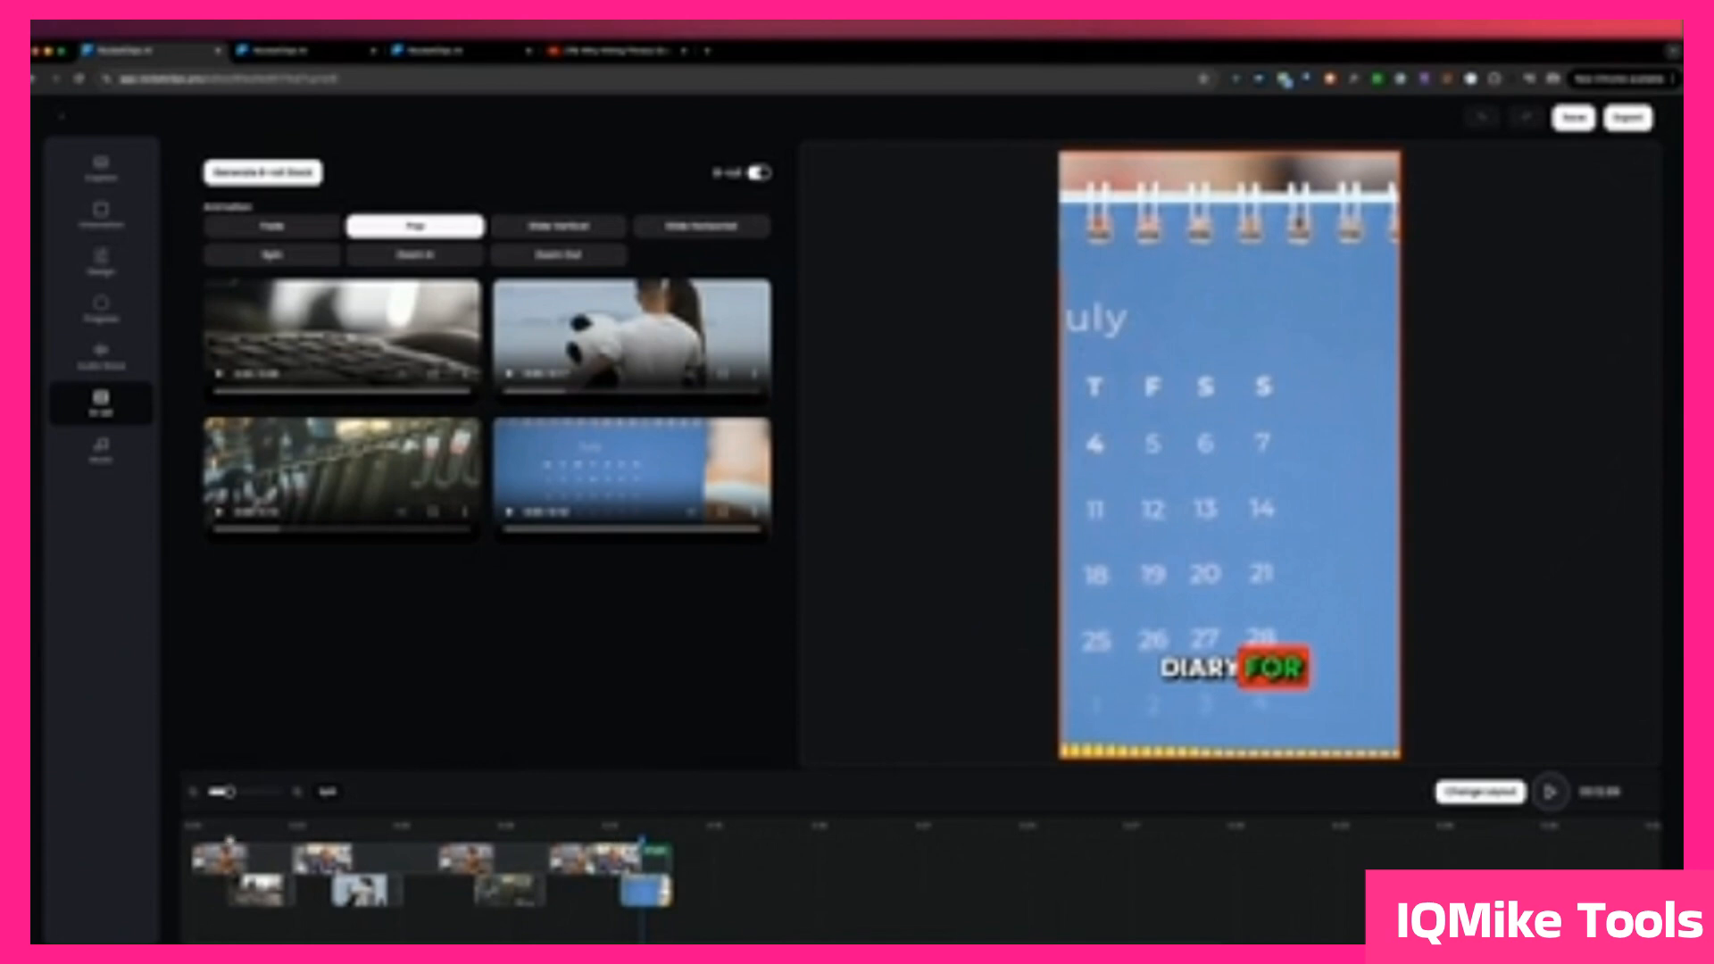
left_click(257, 839)
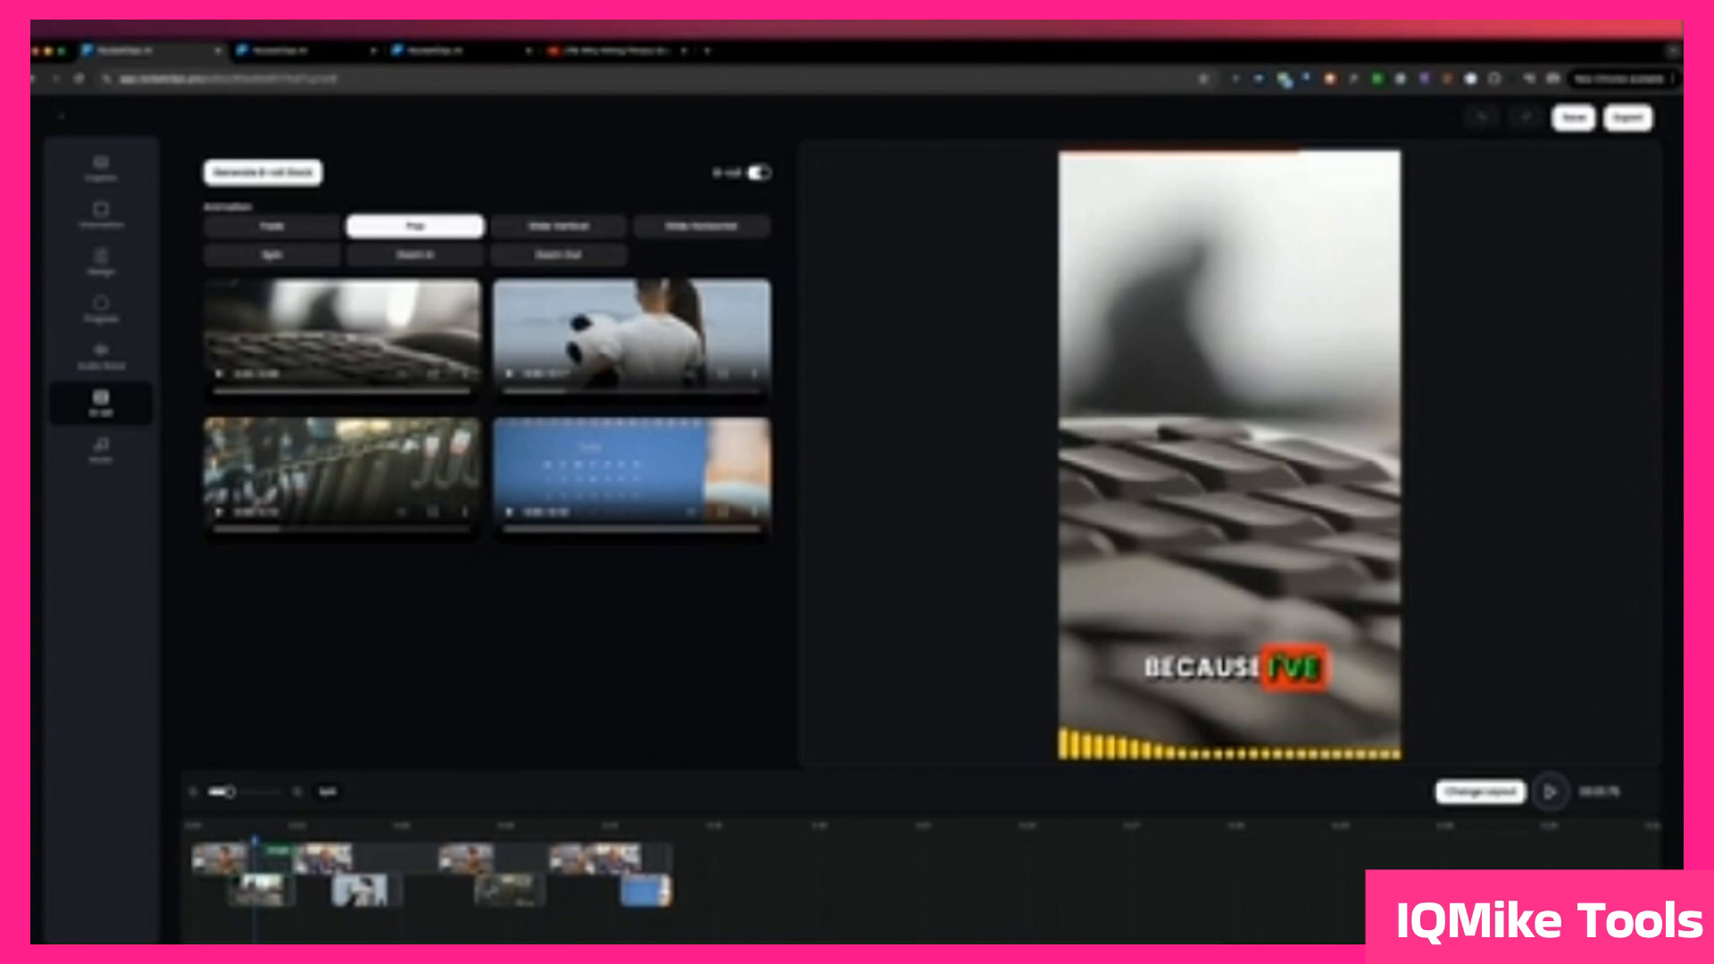
key("space")
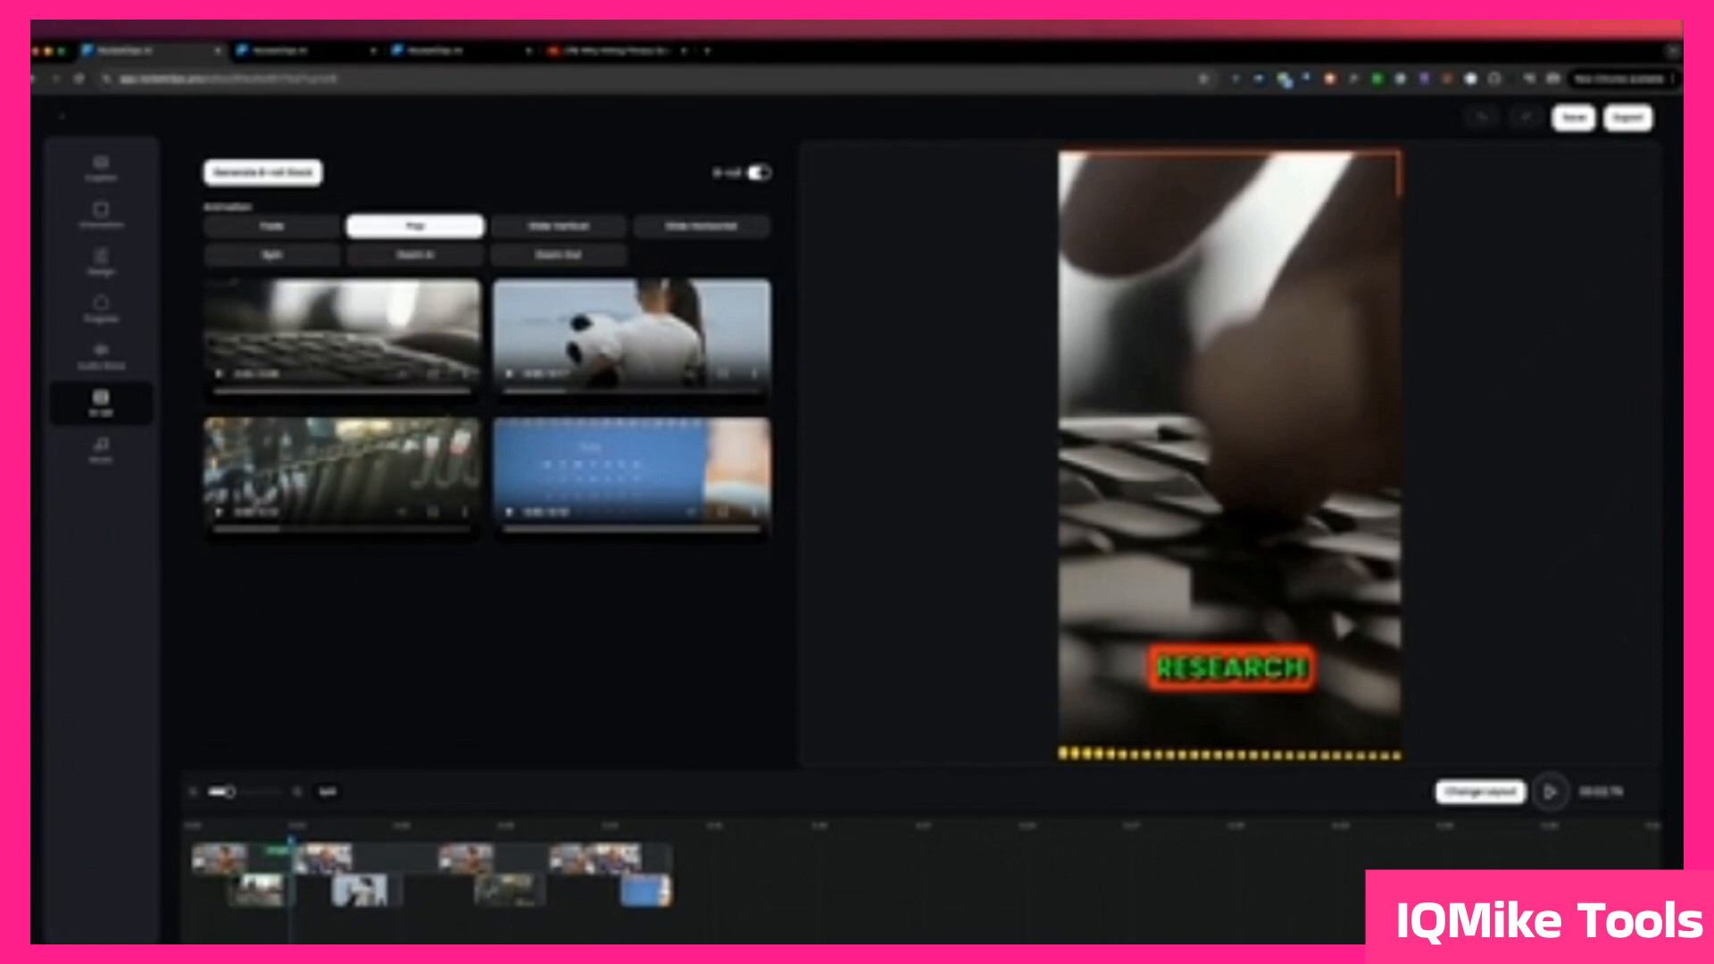
Step: Replace the first B-roll scene's keyboard video with the video of a laptop and open book found by searching for "Research"
mouse_move(326, 354)
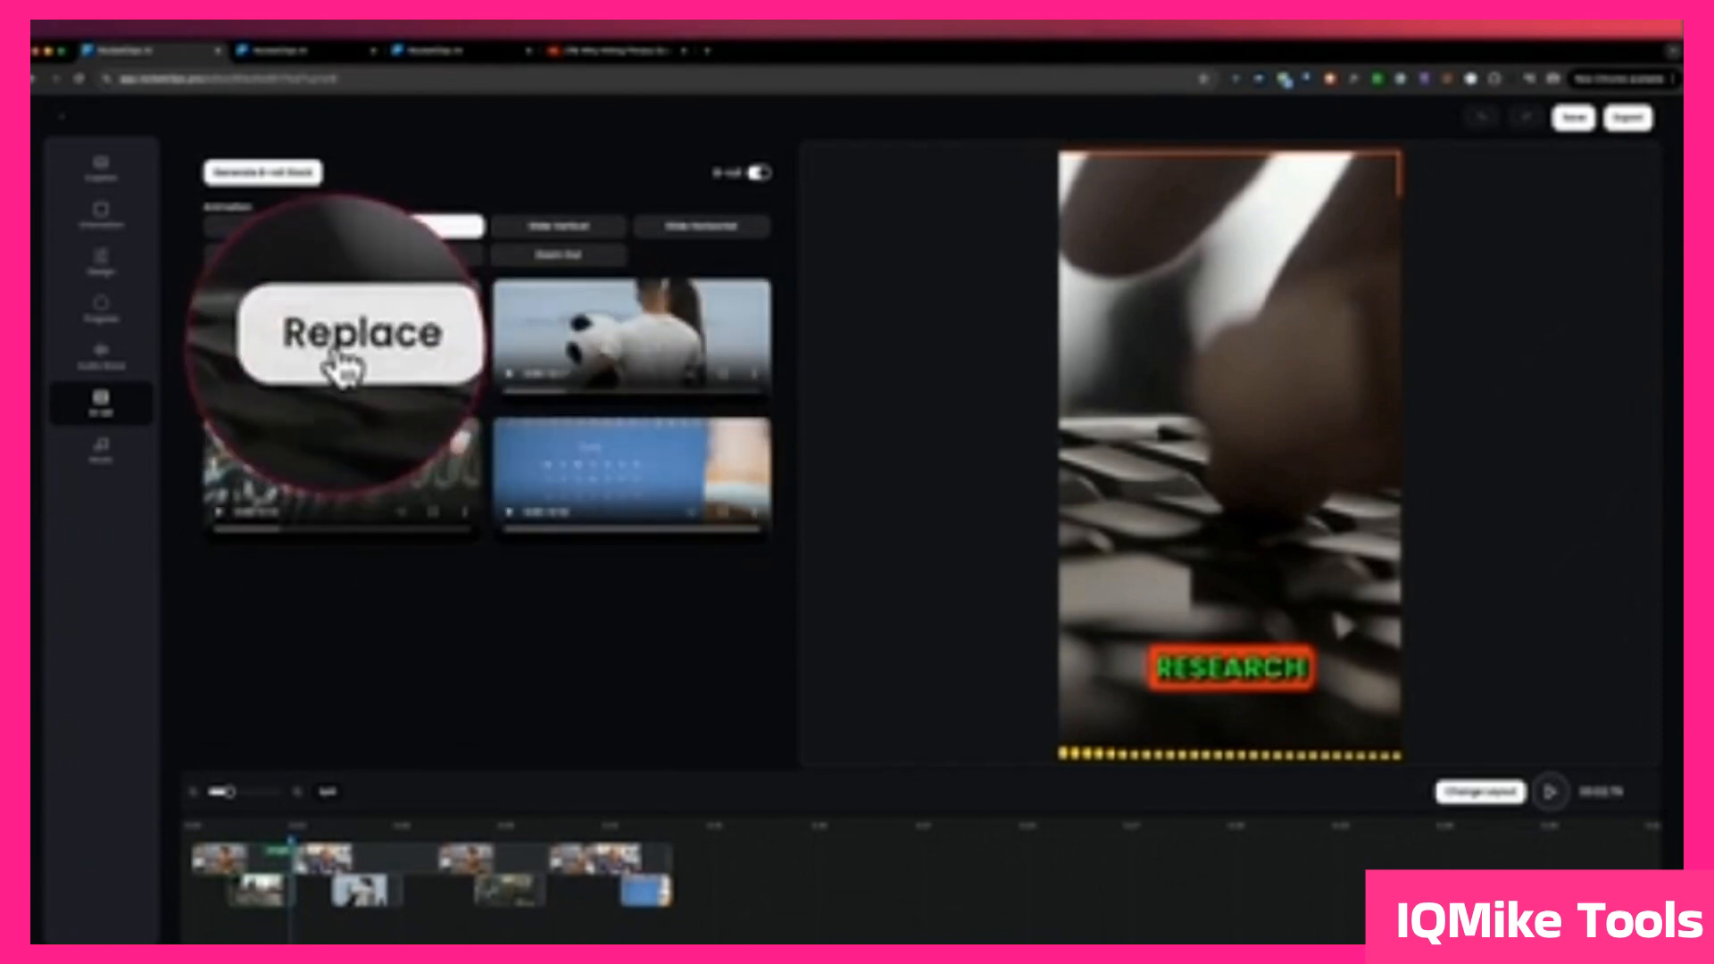
left_click(341, 342)
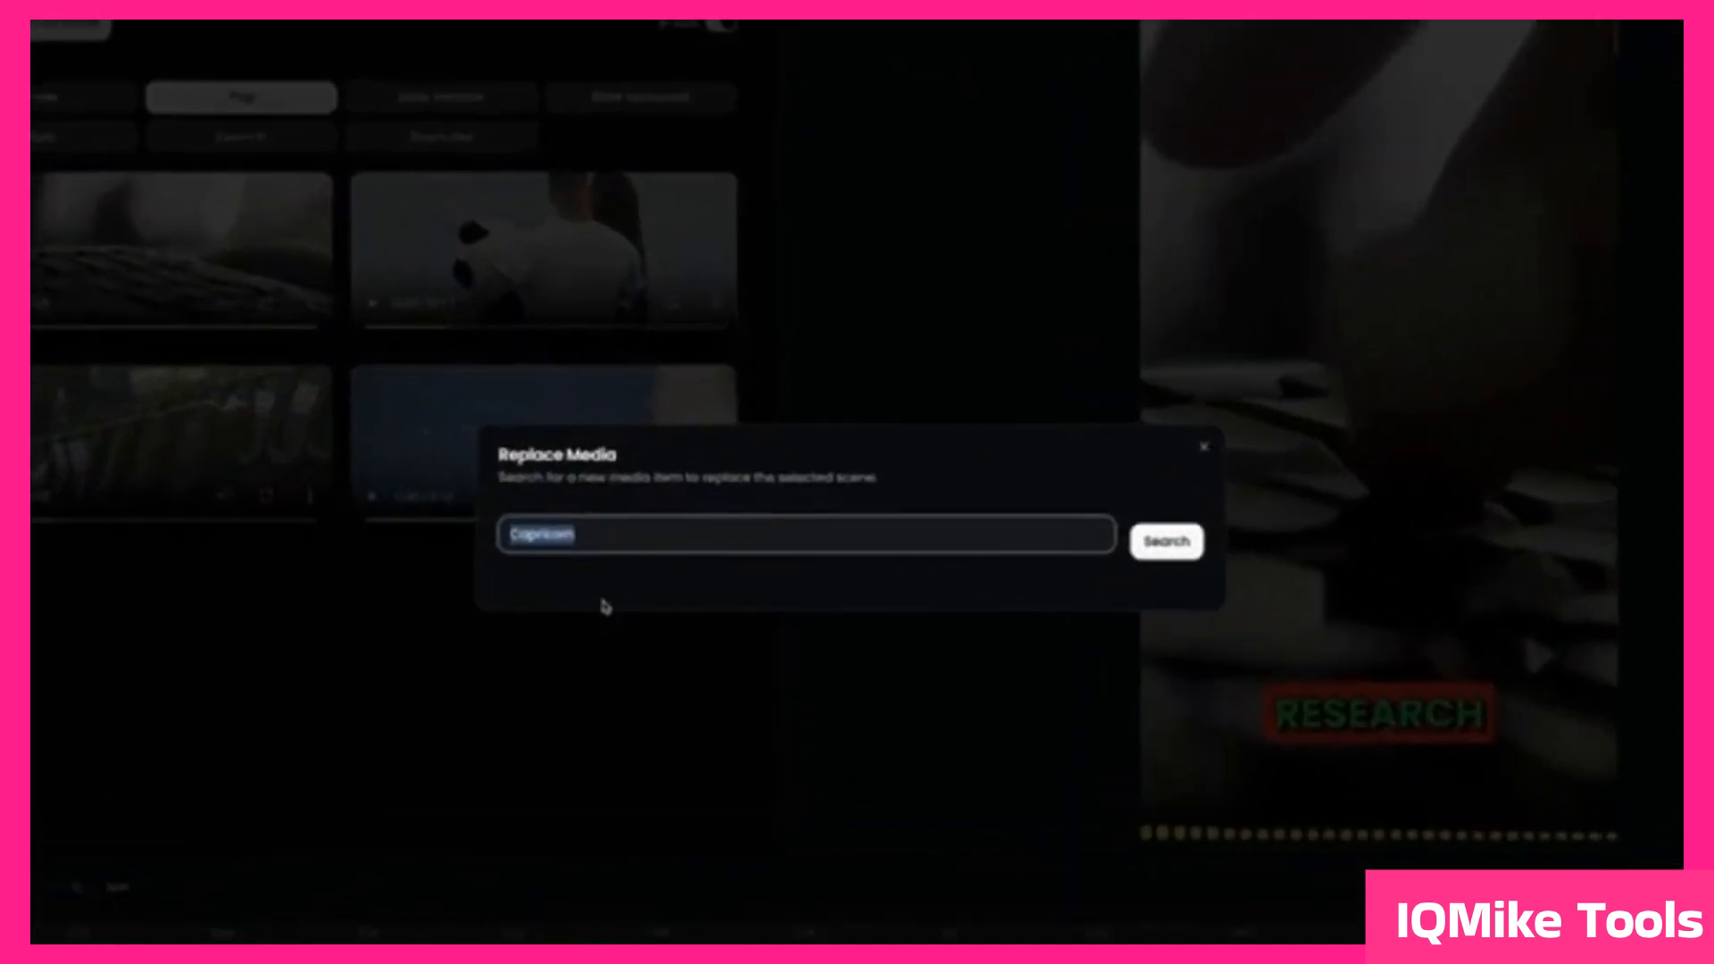
type("Research")
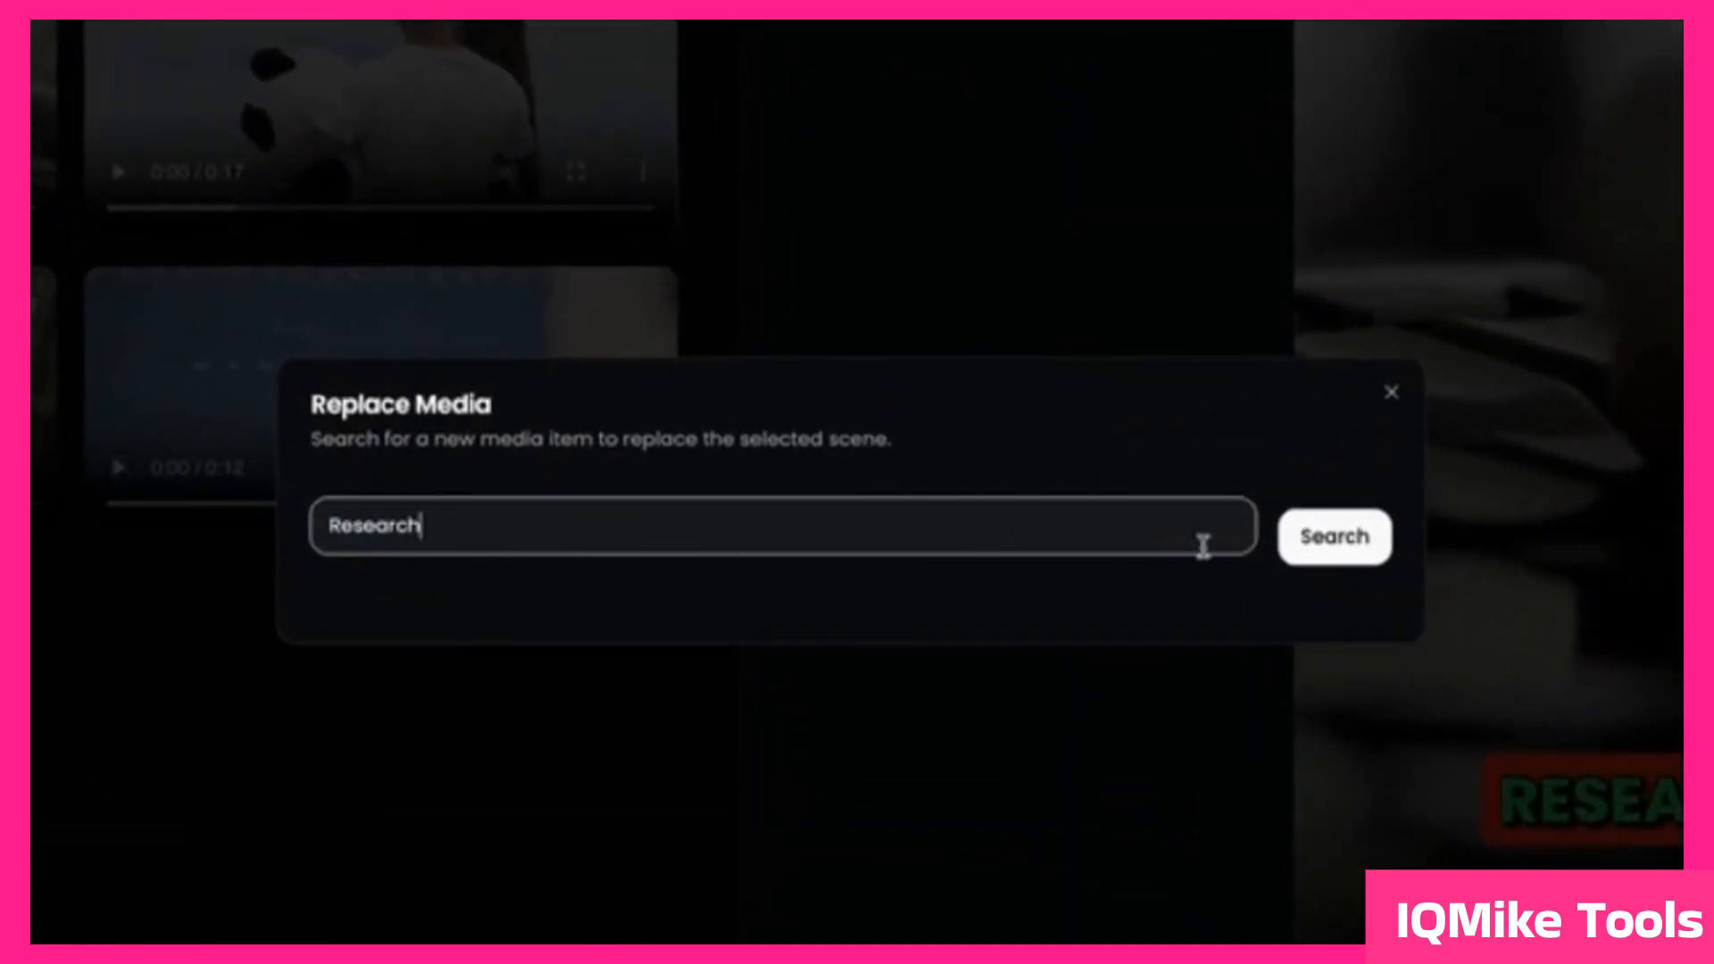
left_click(1330, 540)
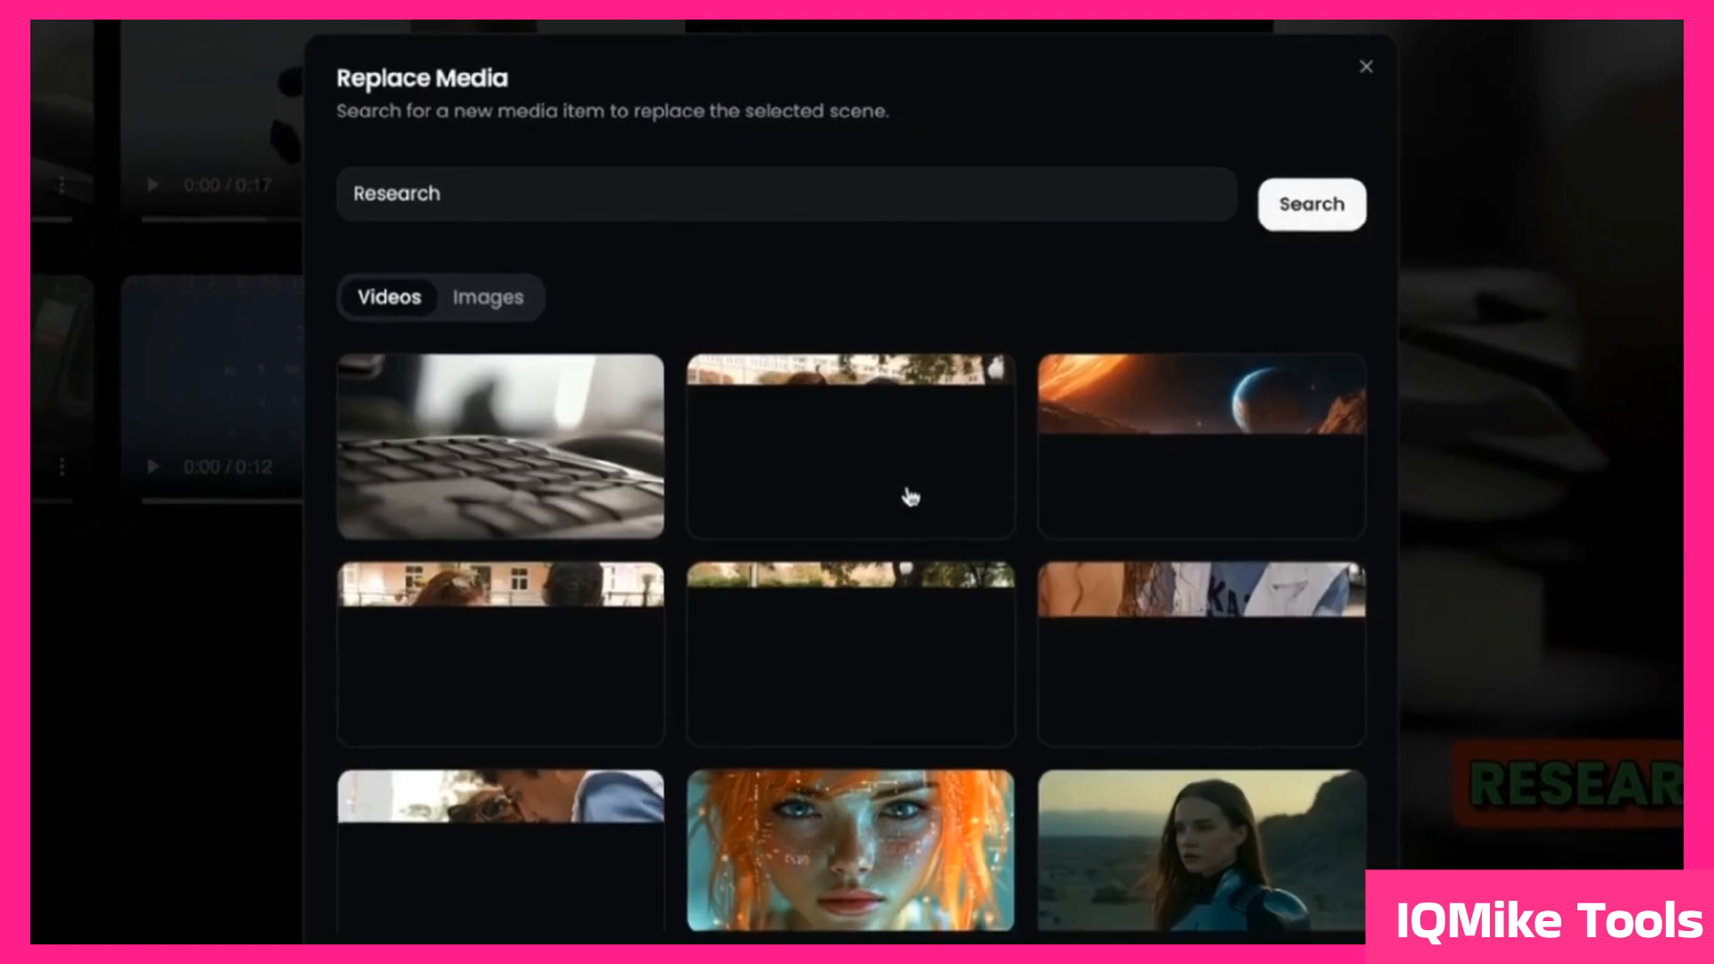
scroll(661, 545, "down", 2)
scroll(643, 558, "down", 3)
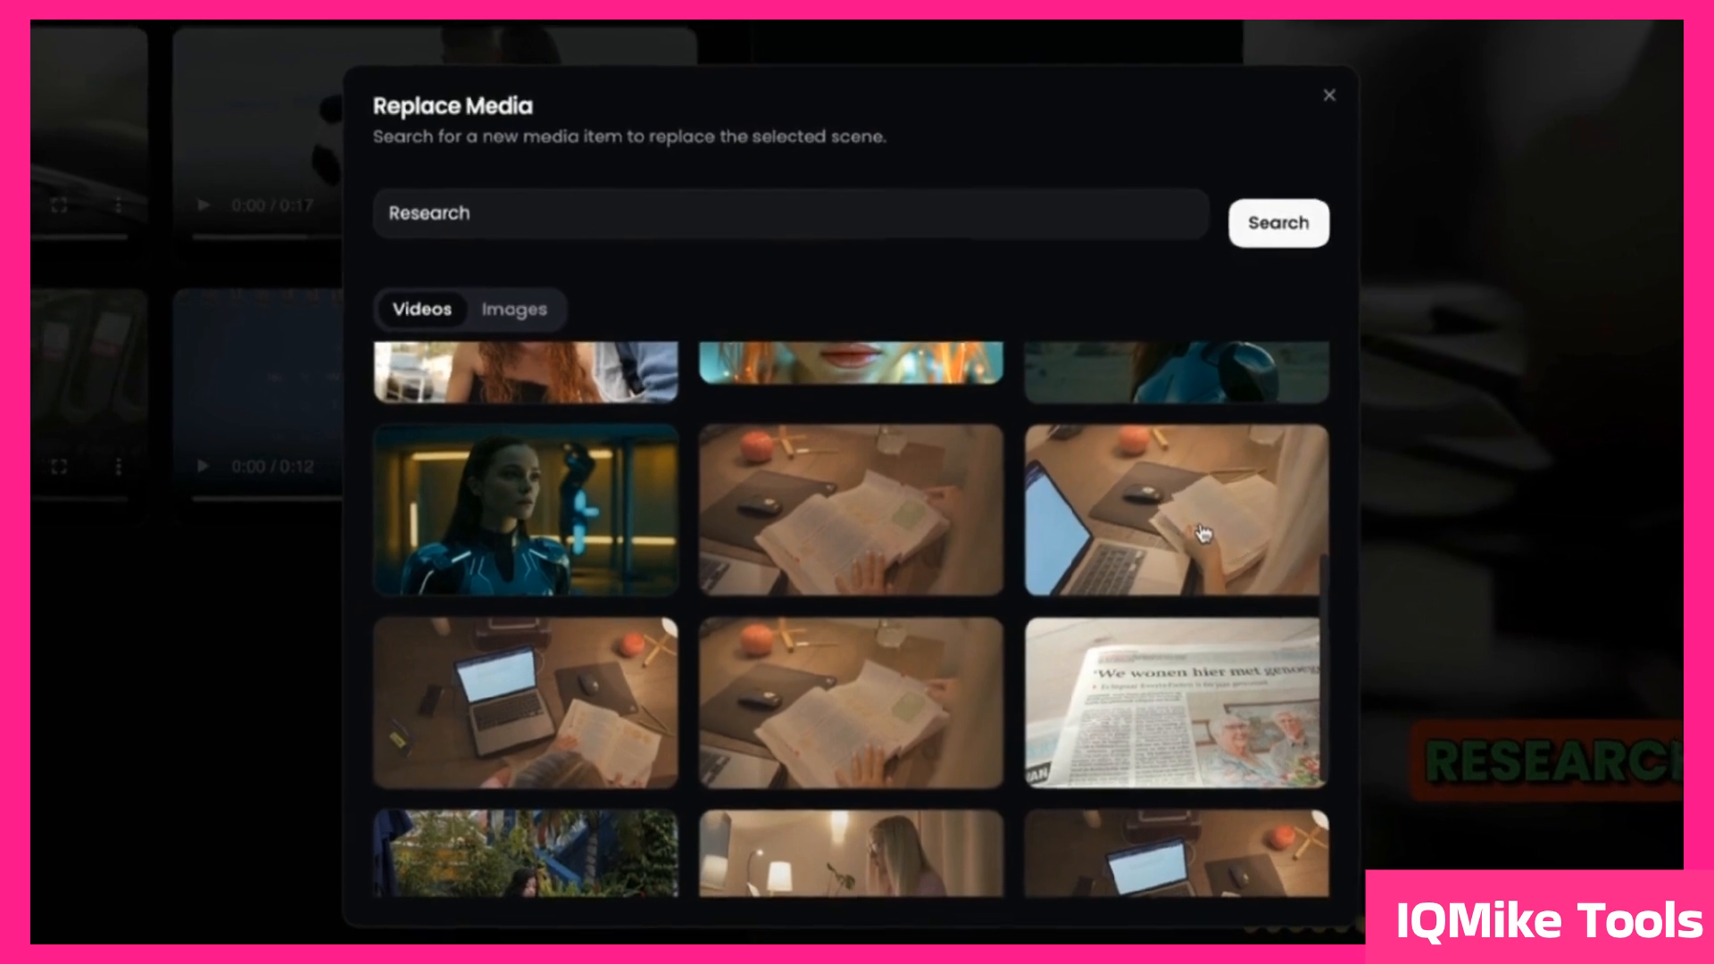
left_click(1207, 533)
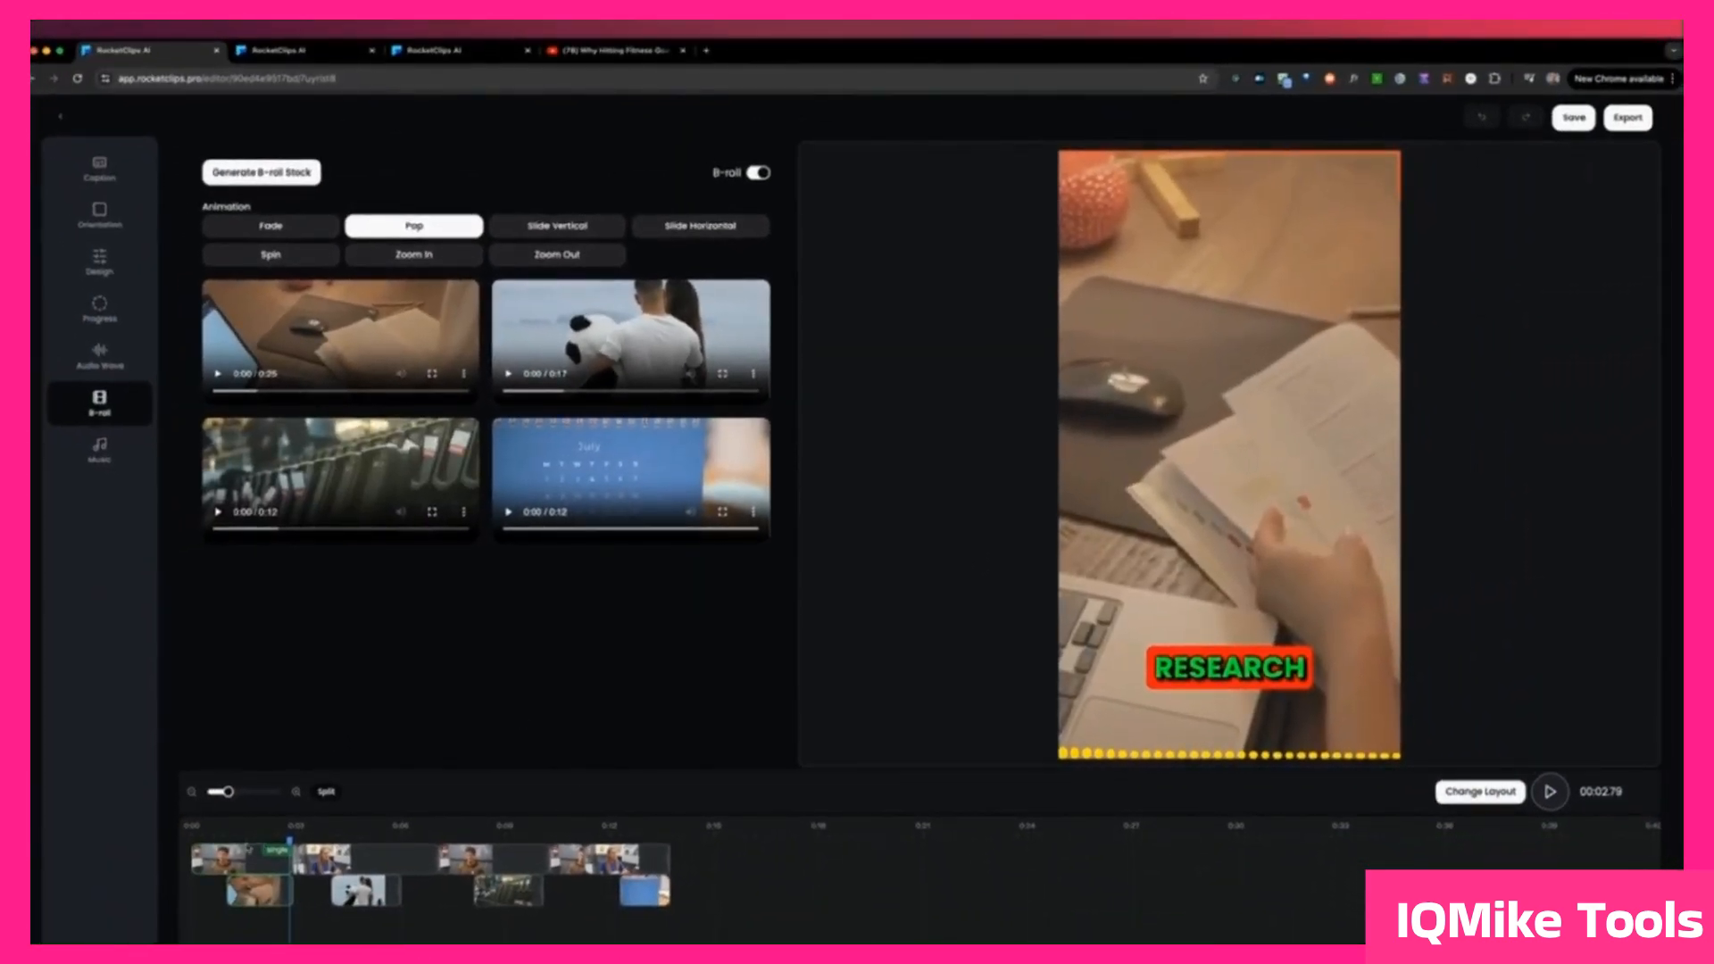
Step: Set the B-roll animation to Zoom Out after trying Slide Horizontal, Spin and Zoom In, and play the clip across the first B-roll scene
mouse_move(618, 514)
left_click(700, 226)
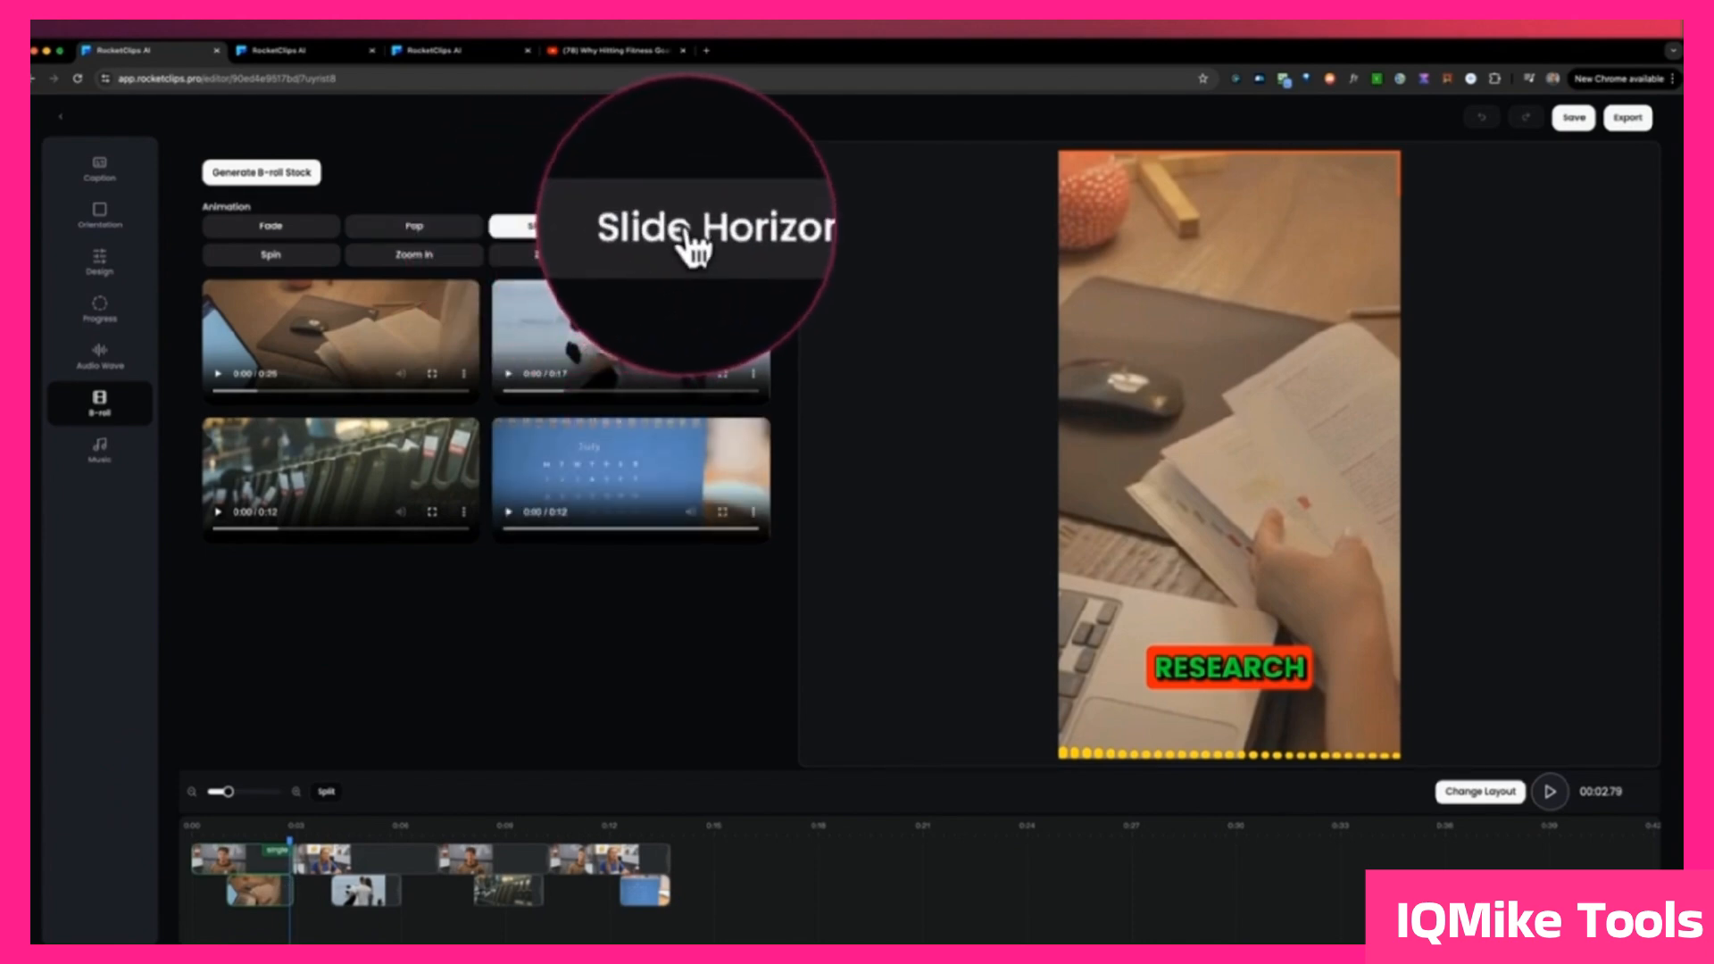
left_click(278, 255)
left_click(405, 255)
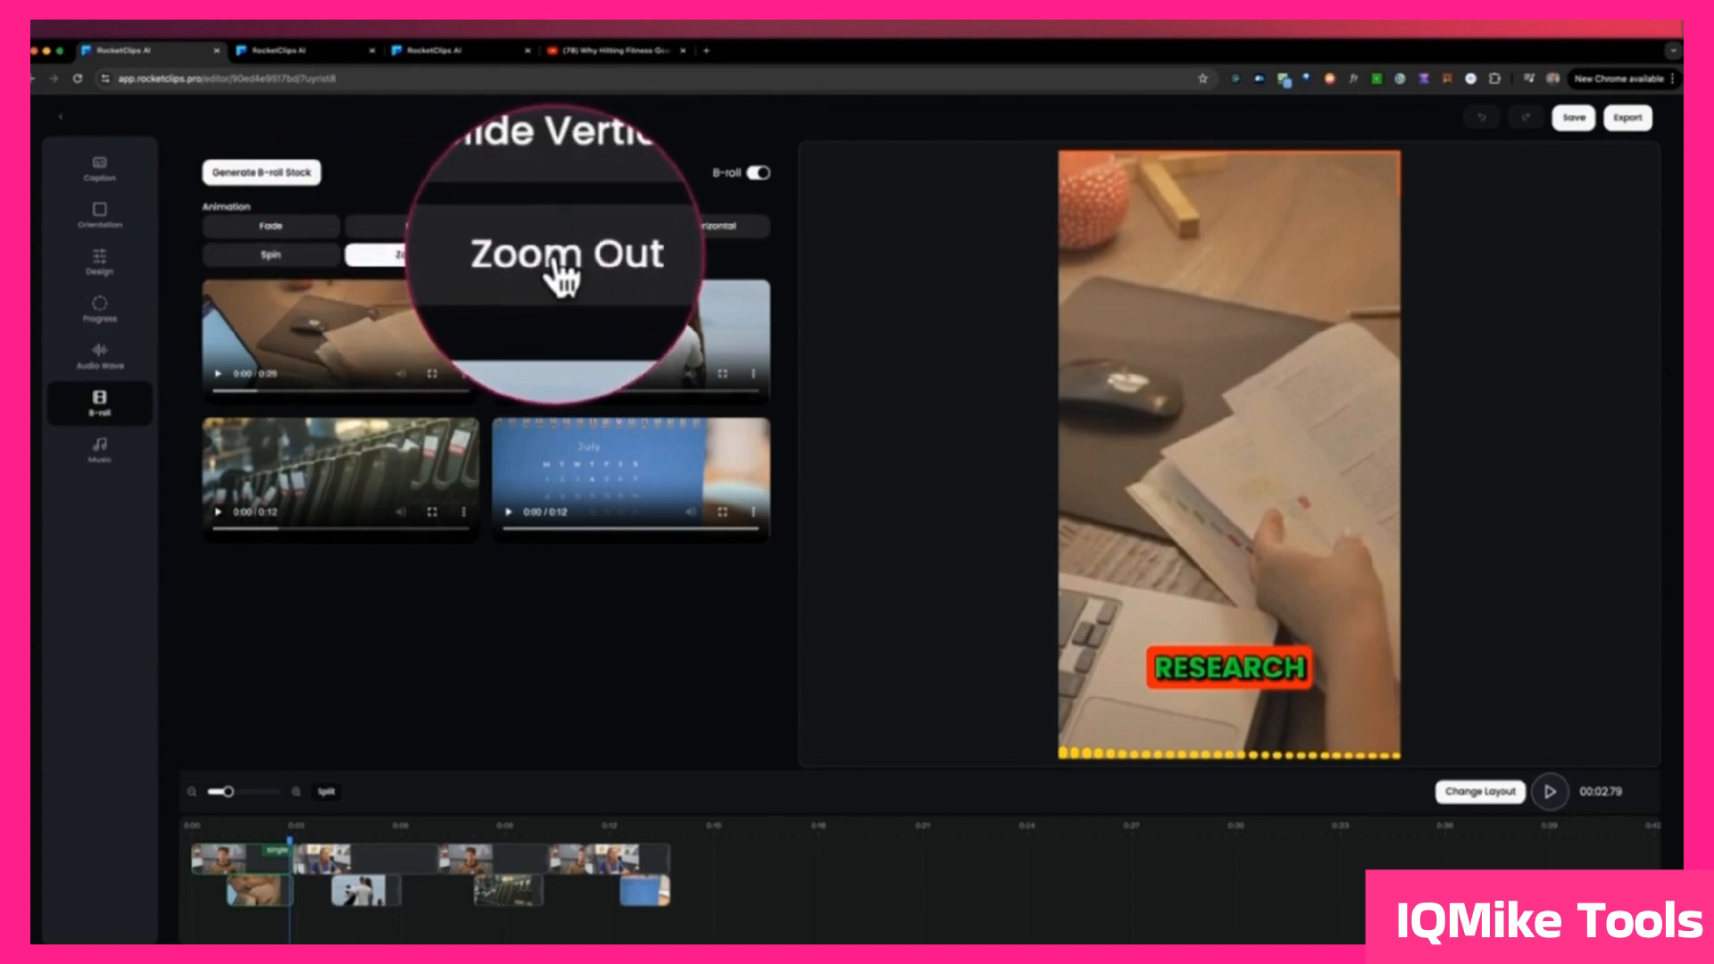
left_click(554, 255)
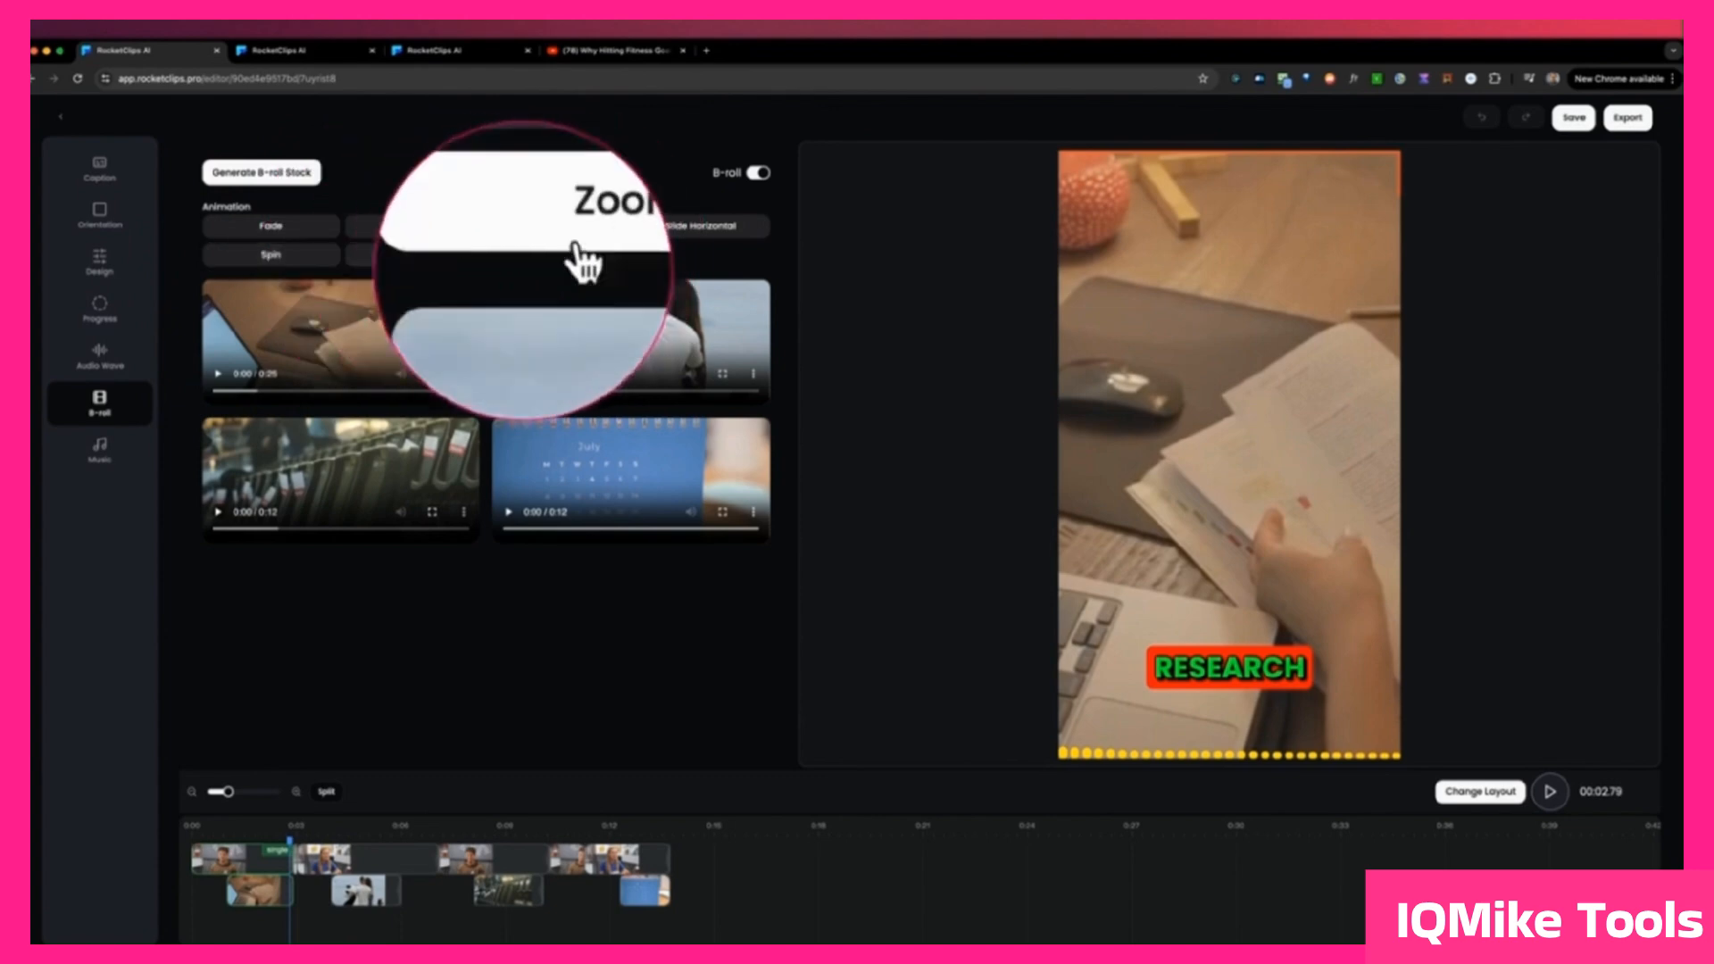
left_click(221, 837)
key("space")
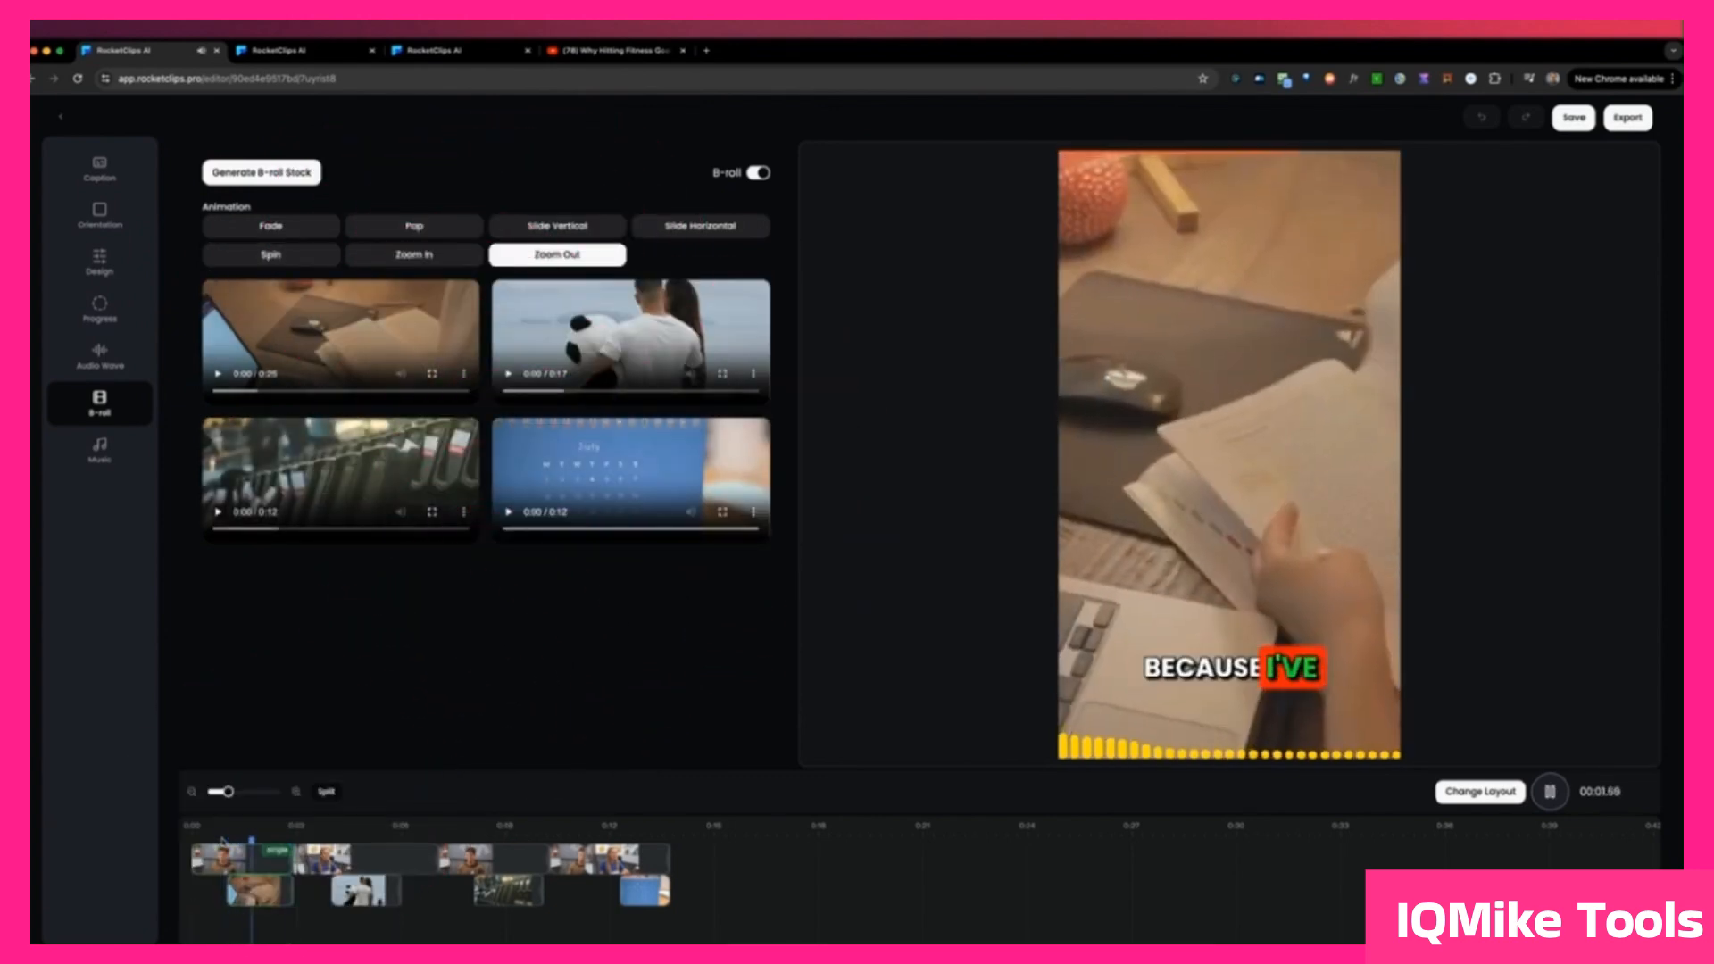
key("space")
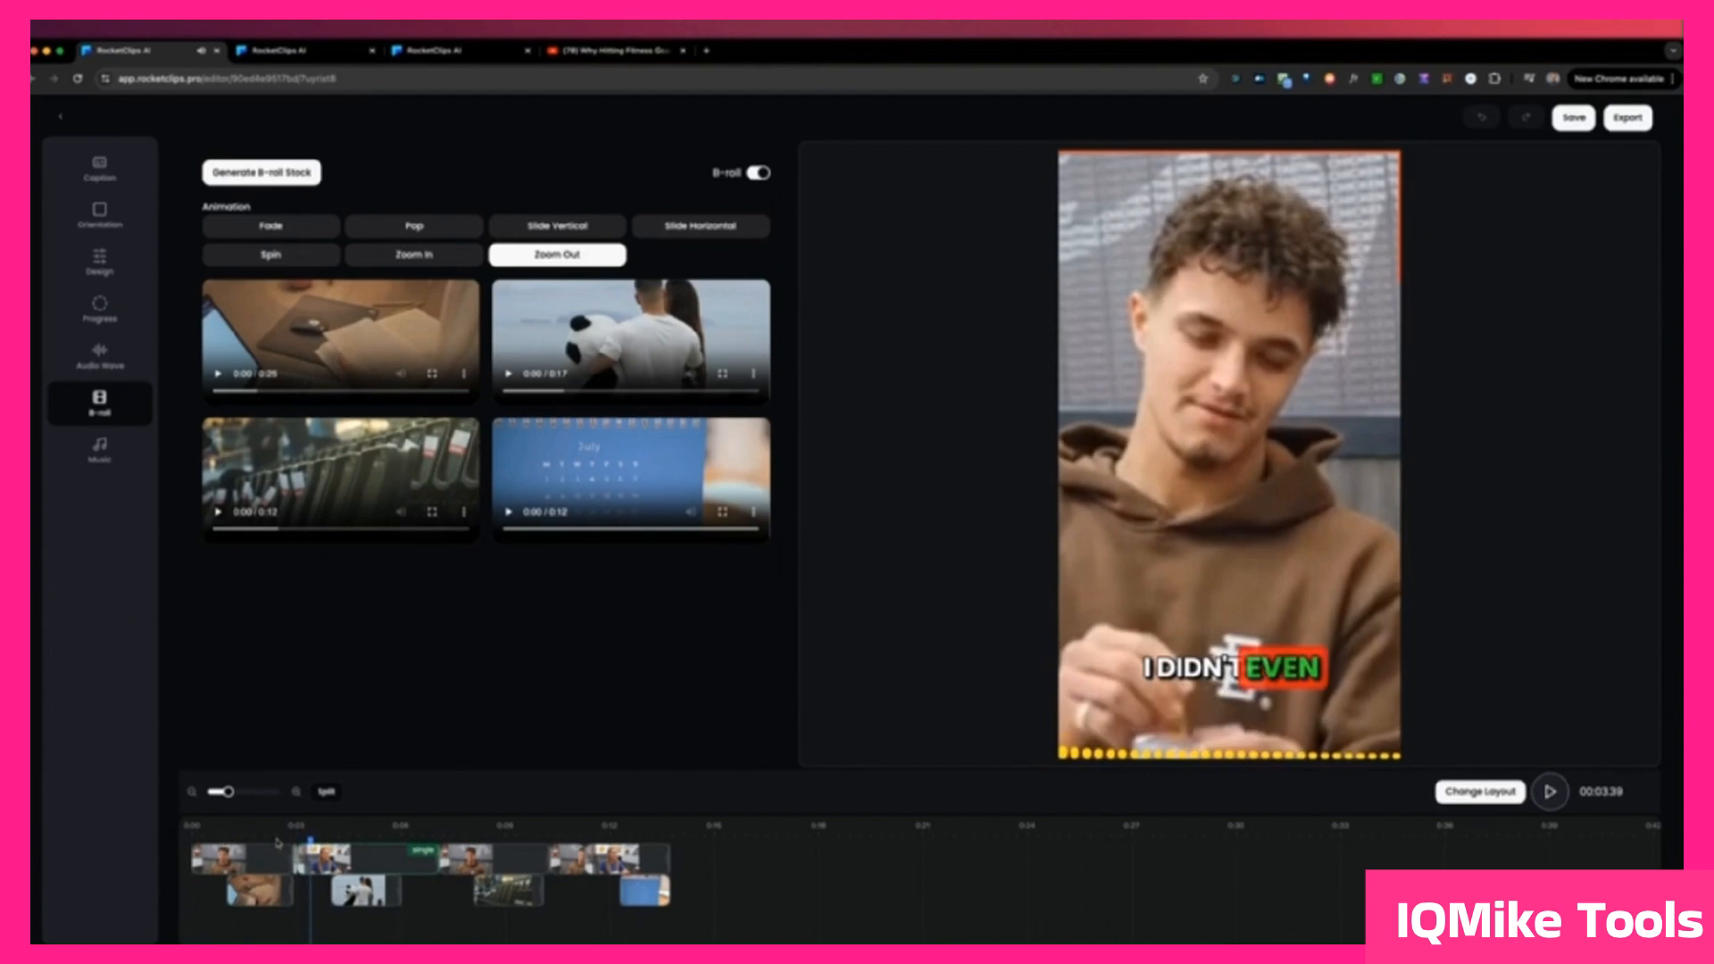
Step: Turn B-roll off for the clip and enable background music
left_click(755, 174)
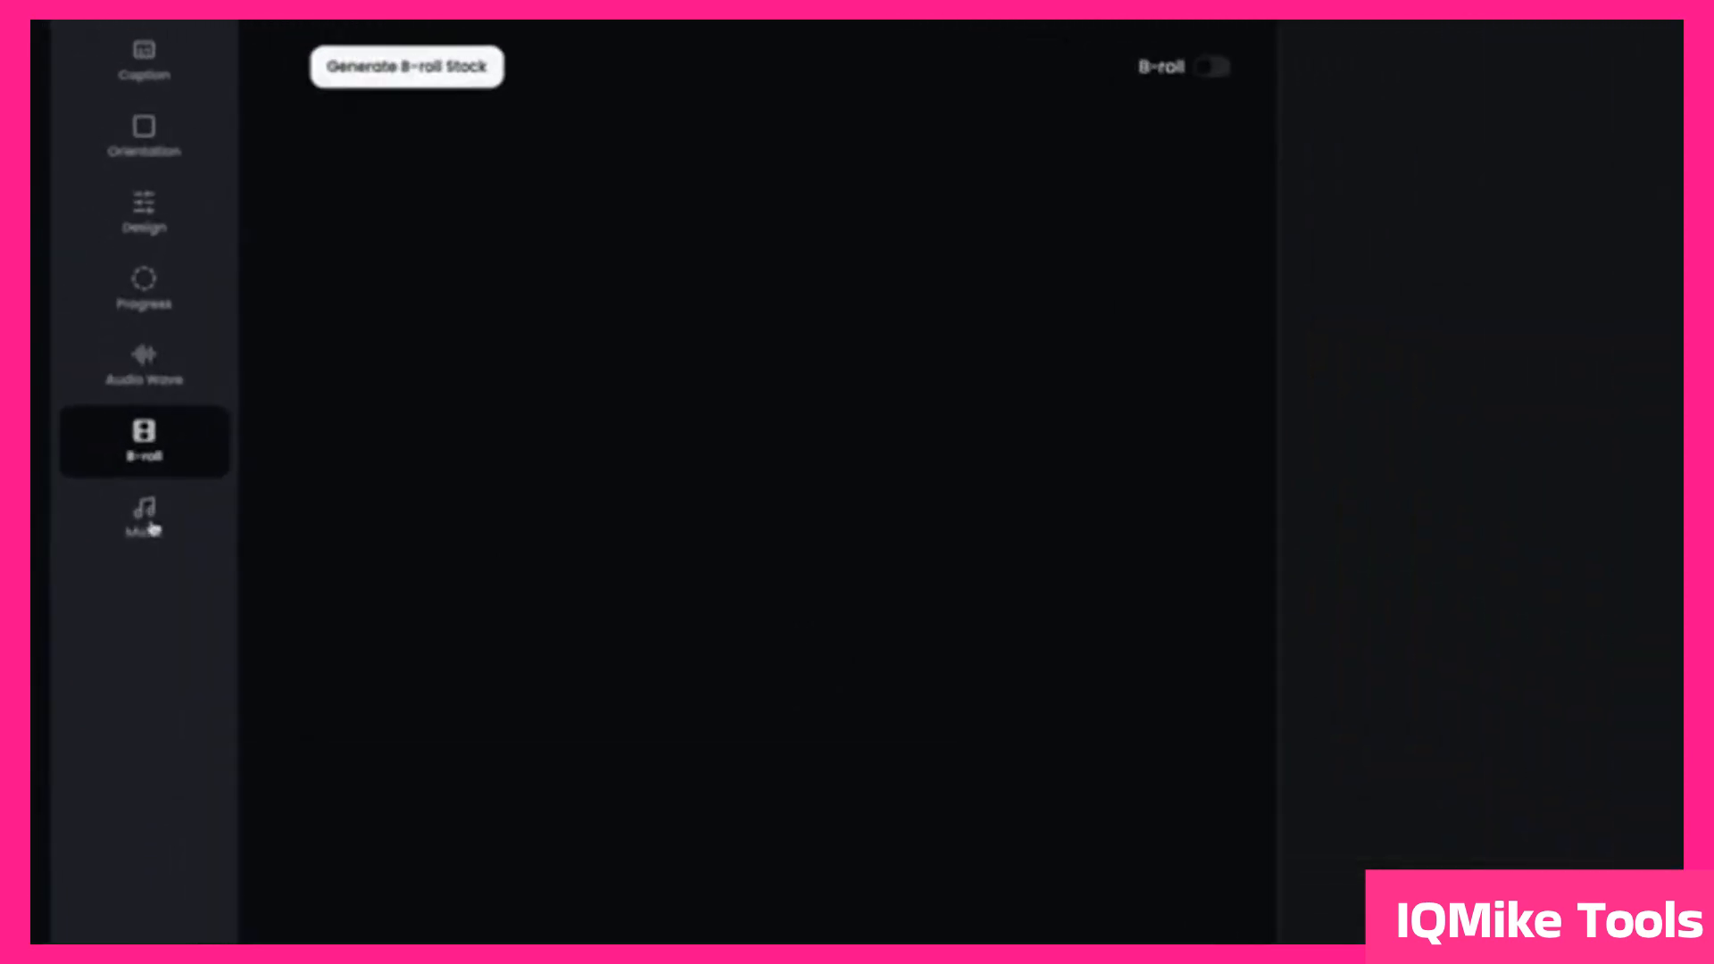
left_click(150, 527)
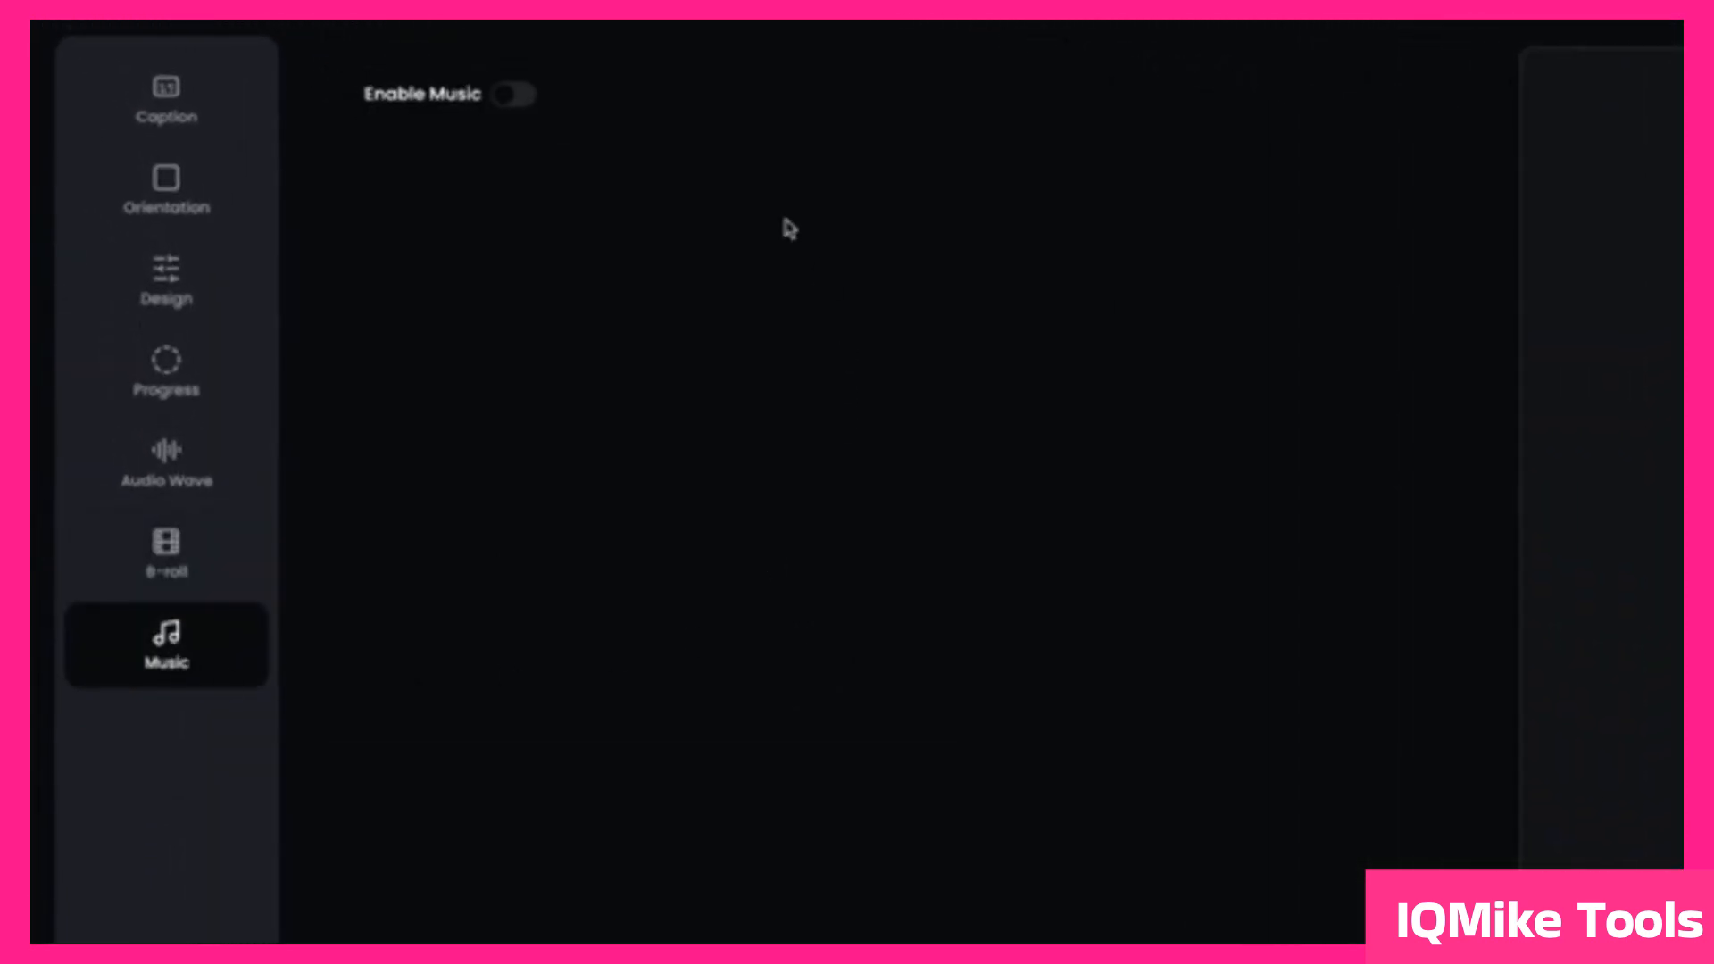
left_click(516, 94)
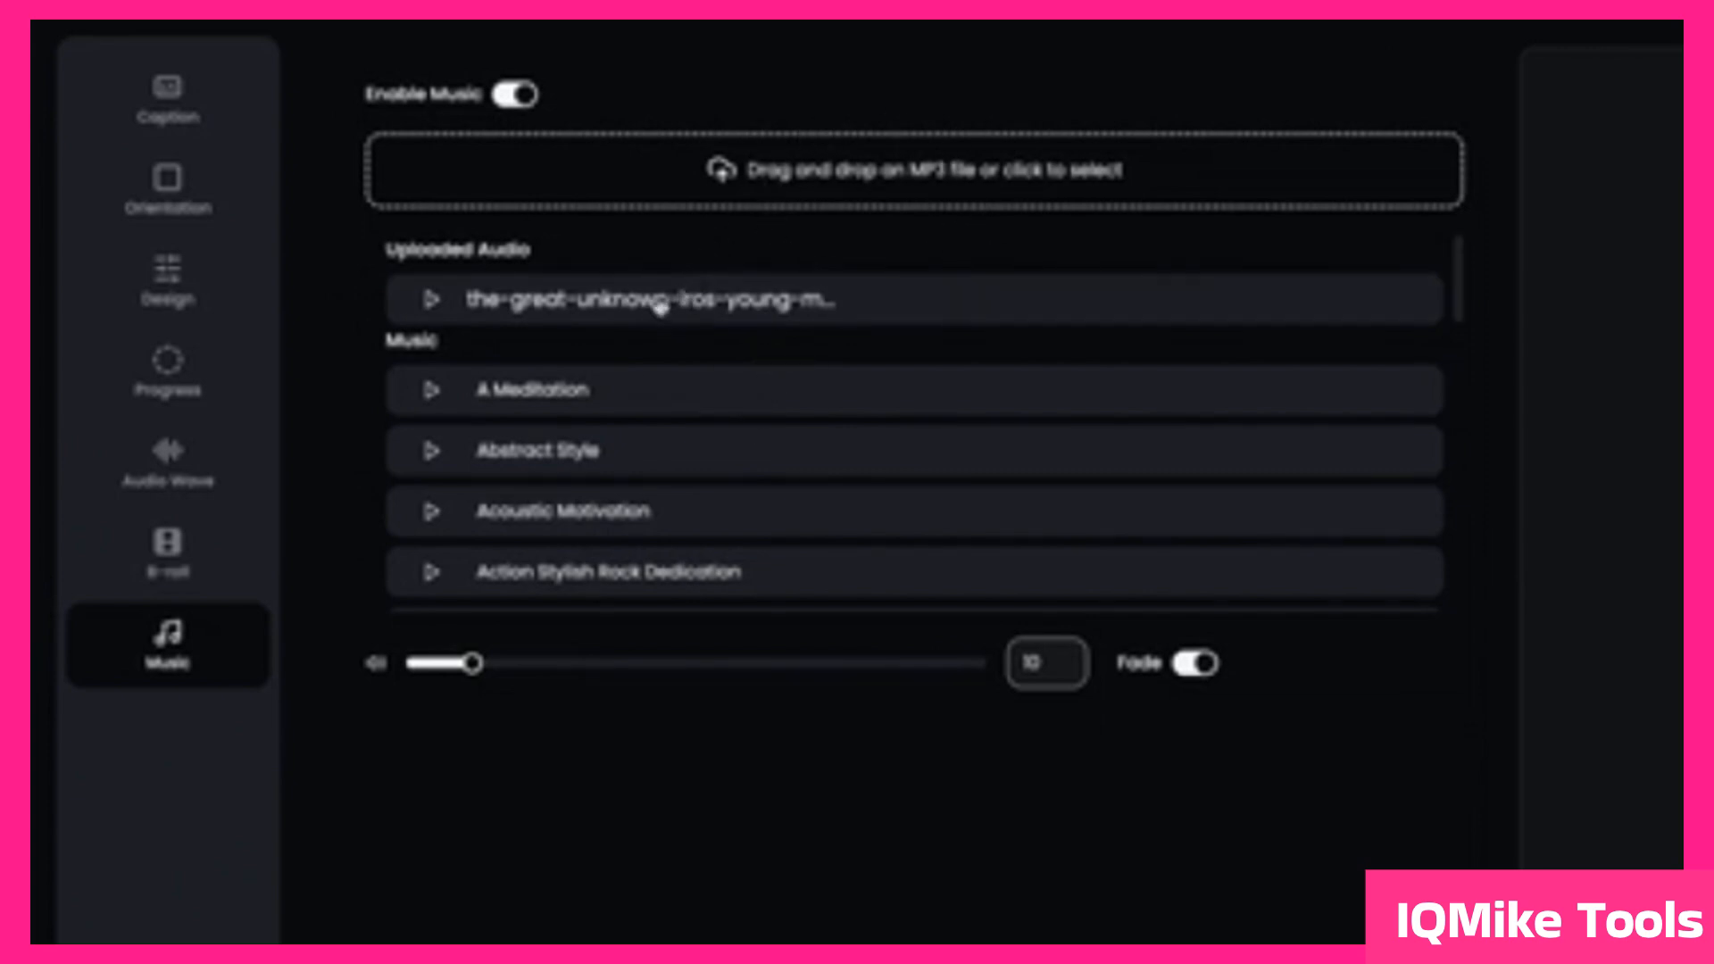
Step: Browse the list of music tracks and slightly raise the music volume, keeping Fade on
scroll(646, 432, "down", 4)
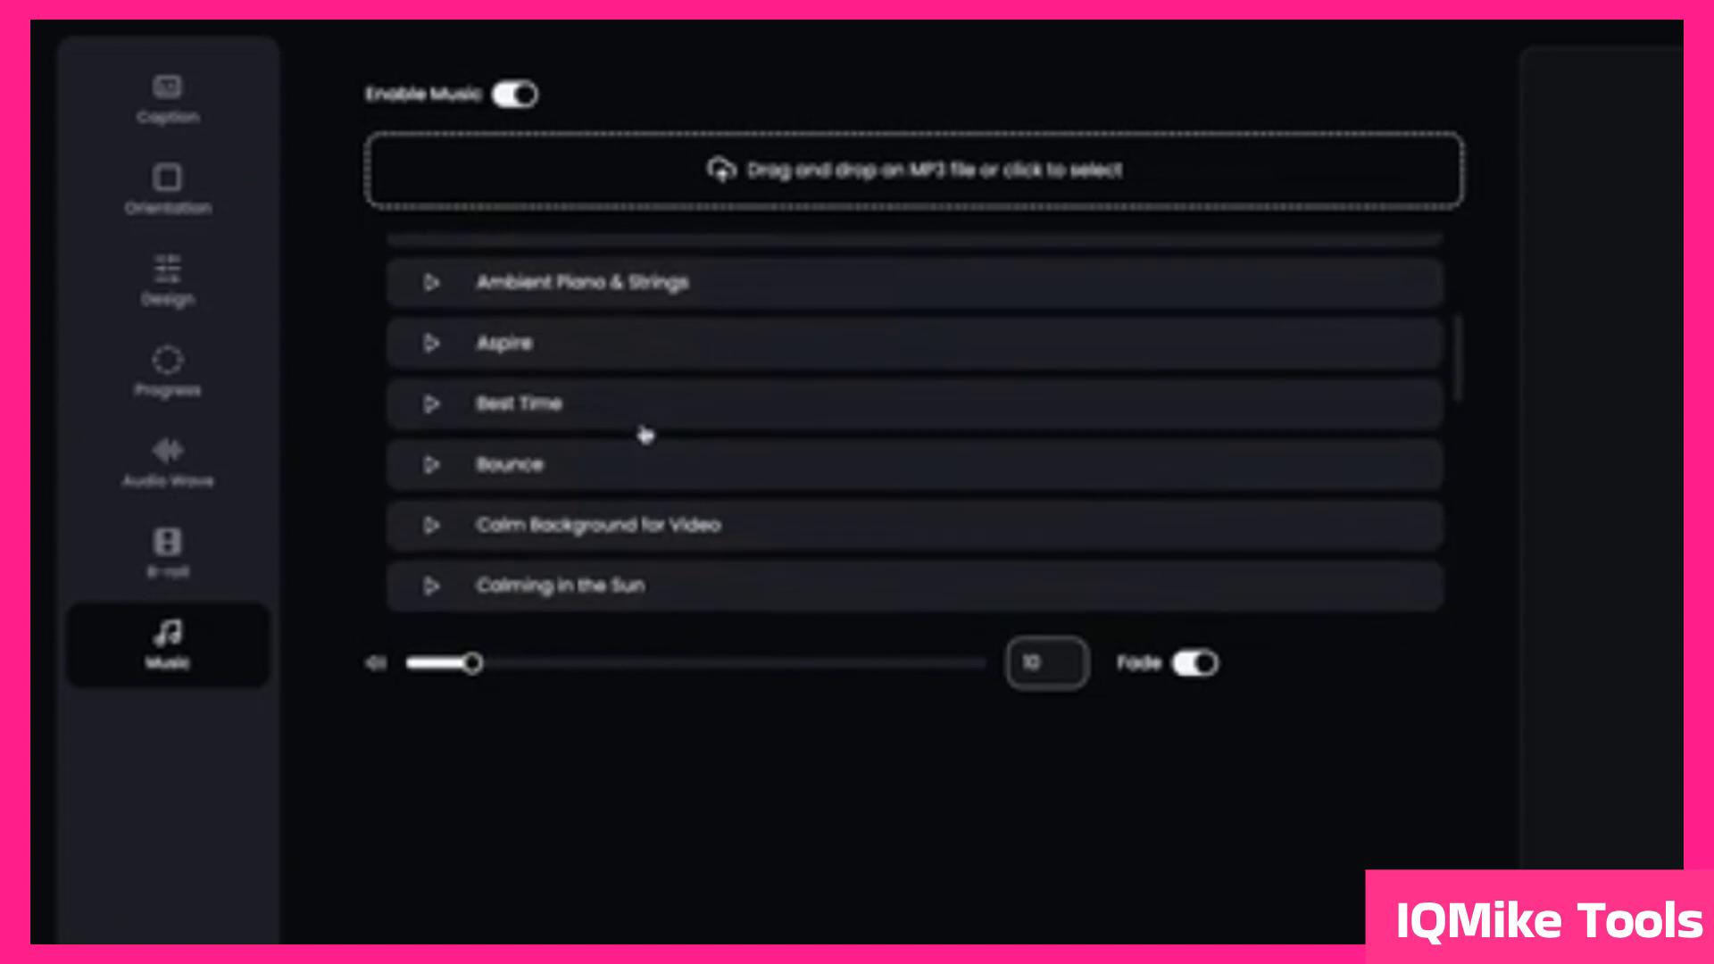
scroll(646, 435, "down", 3)
scroll(647, 435, "up", 6)
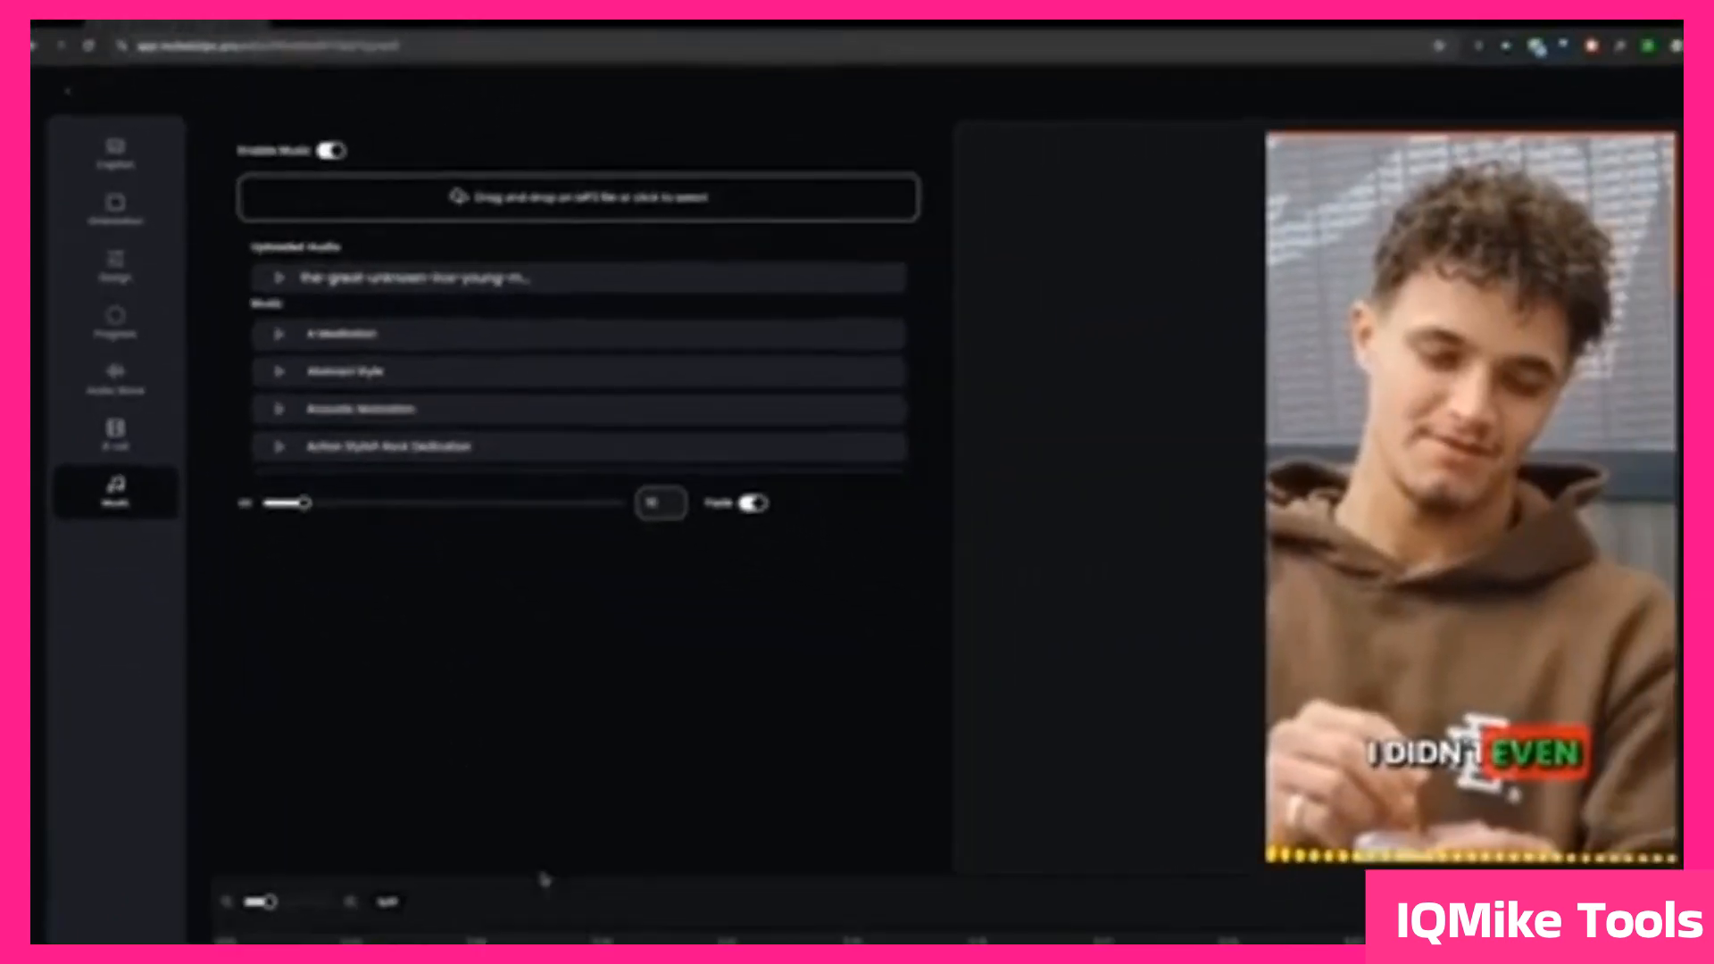
left_click_drag(304, 502, 320, 460)
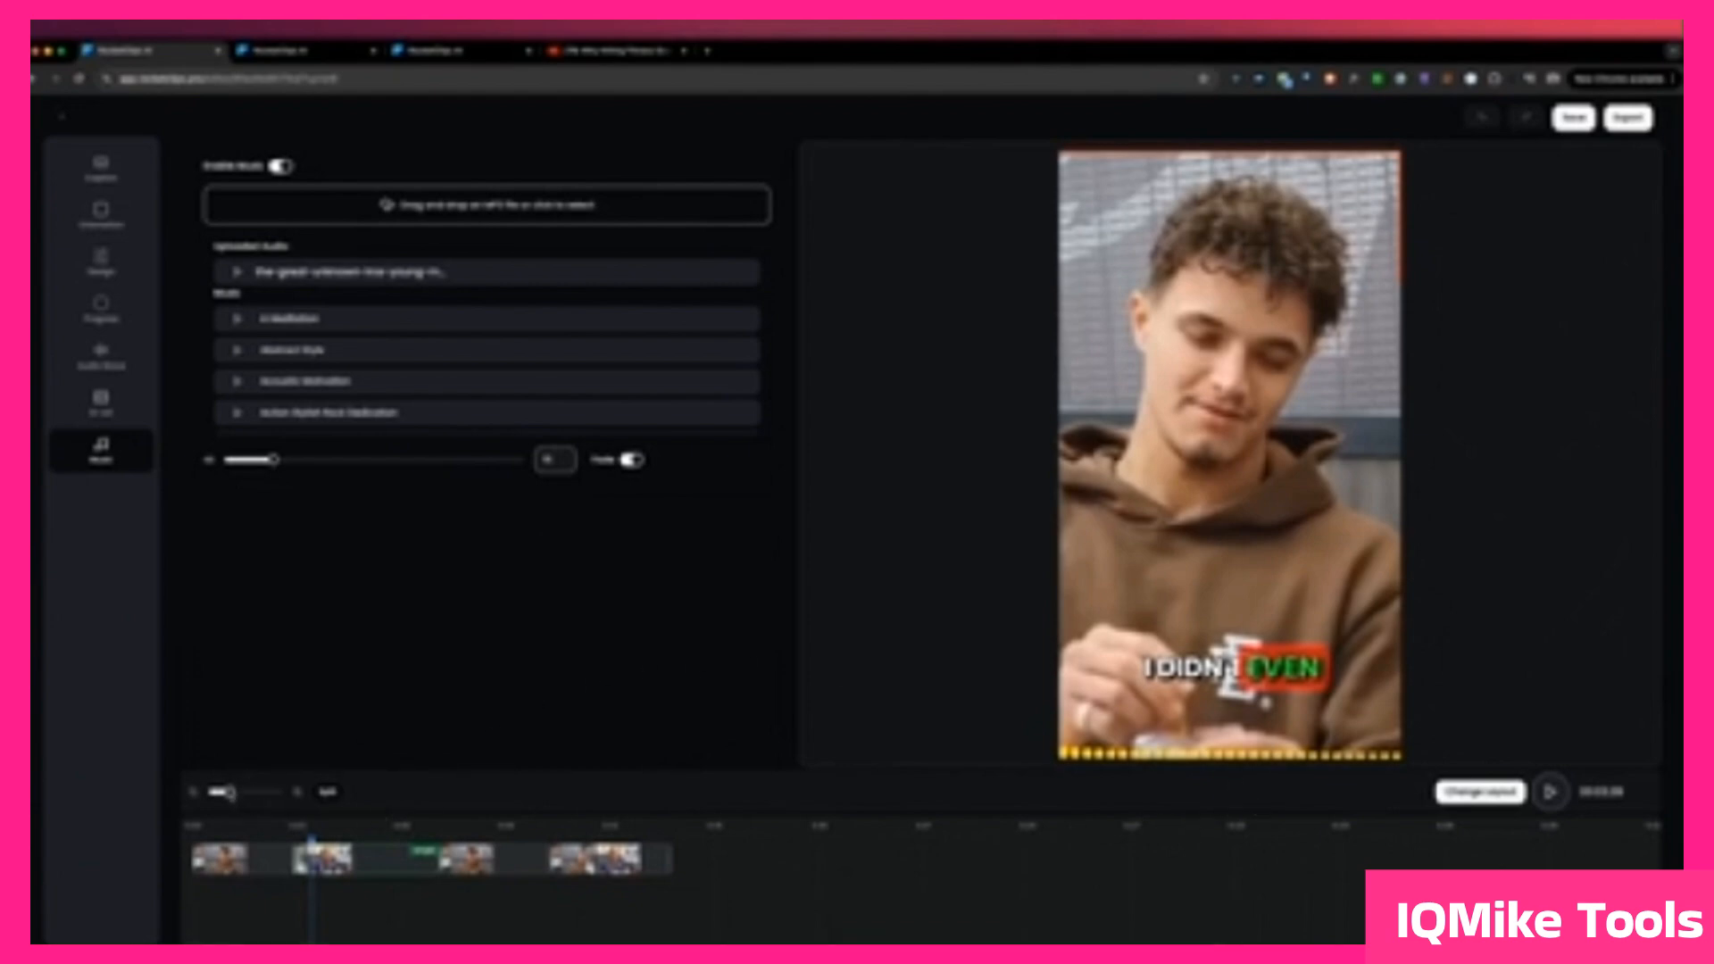
Step: Change the second timeline scene's layout from Single to Letterbox and apply it
mouse_move(230, 792)
left_mouse_down()
mouse_move(265, 793)
mouse_move(250, 793)
left_mouse_up()
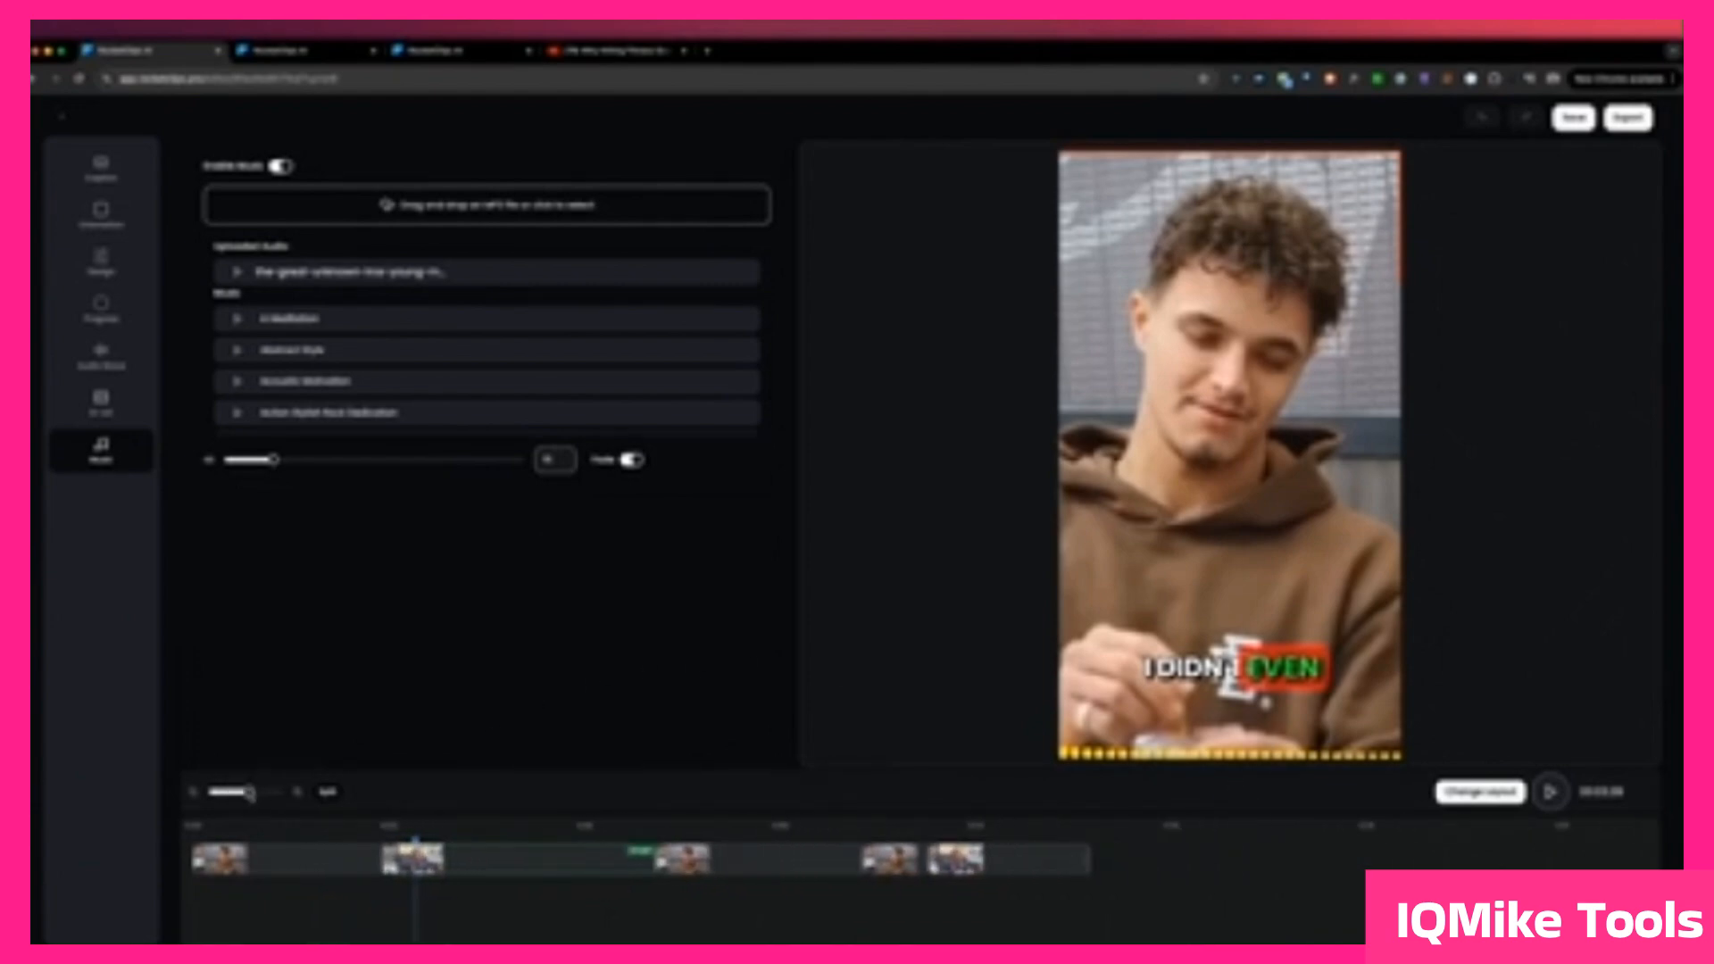
left_click(485, 841)
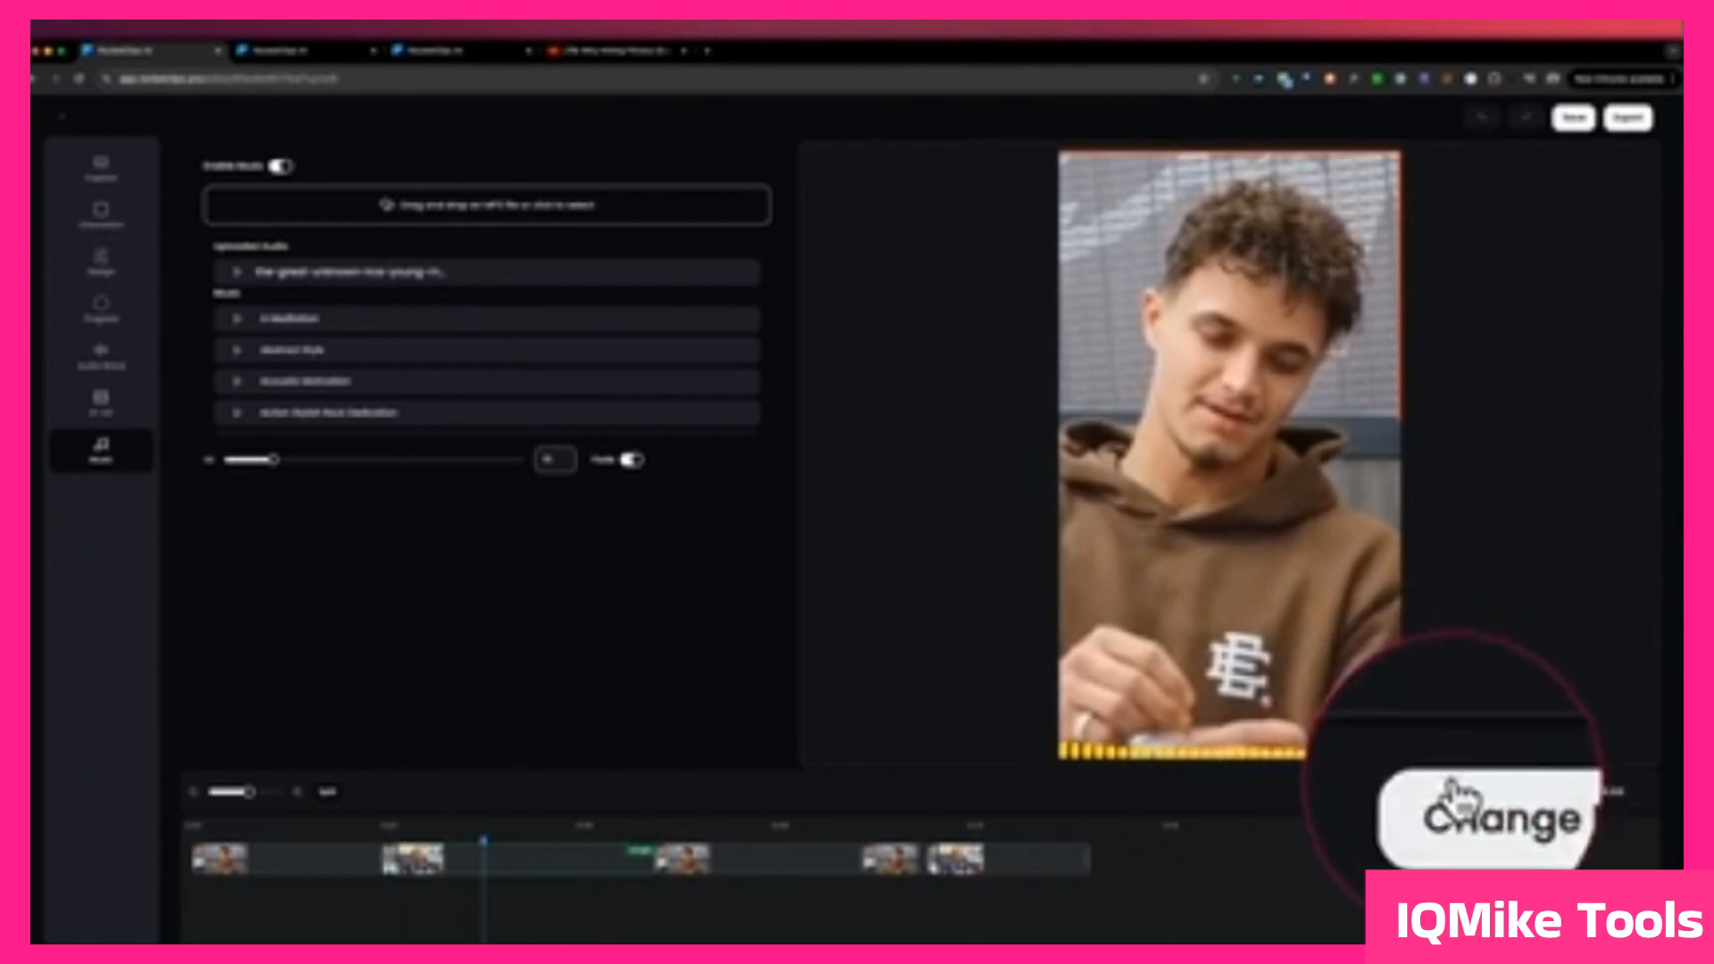
left_click(1475, 792)
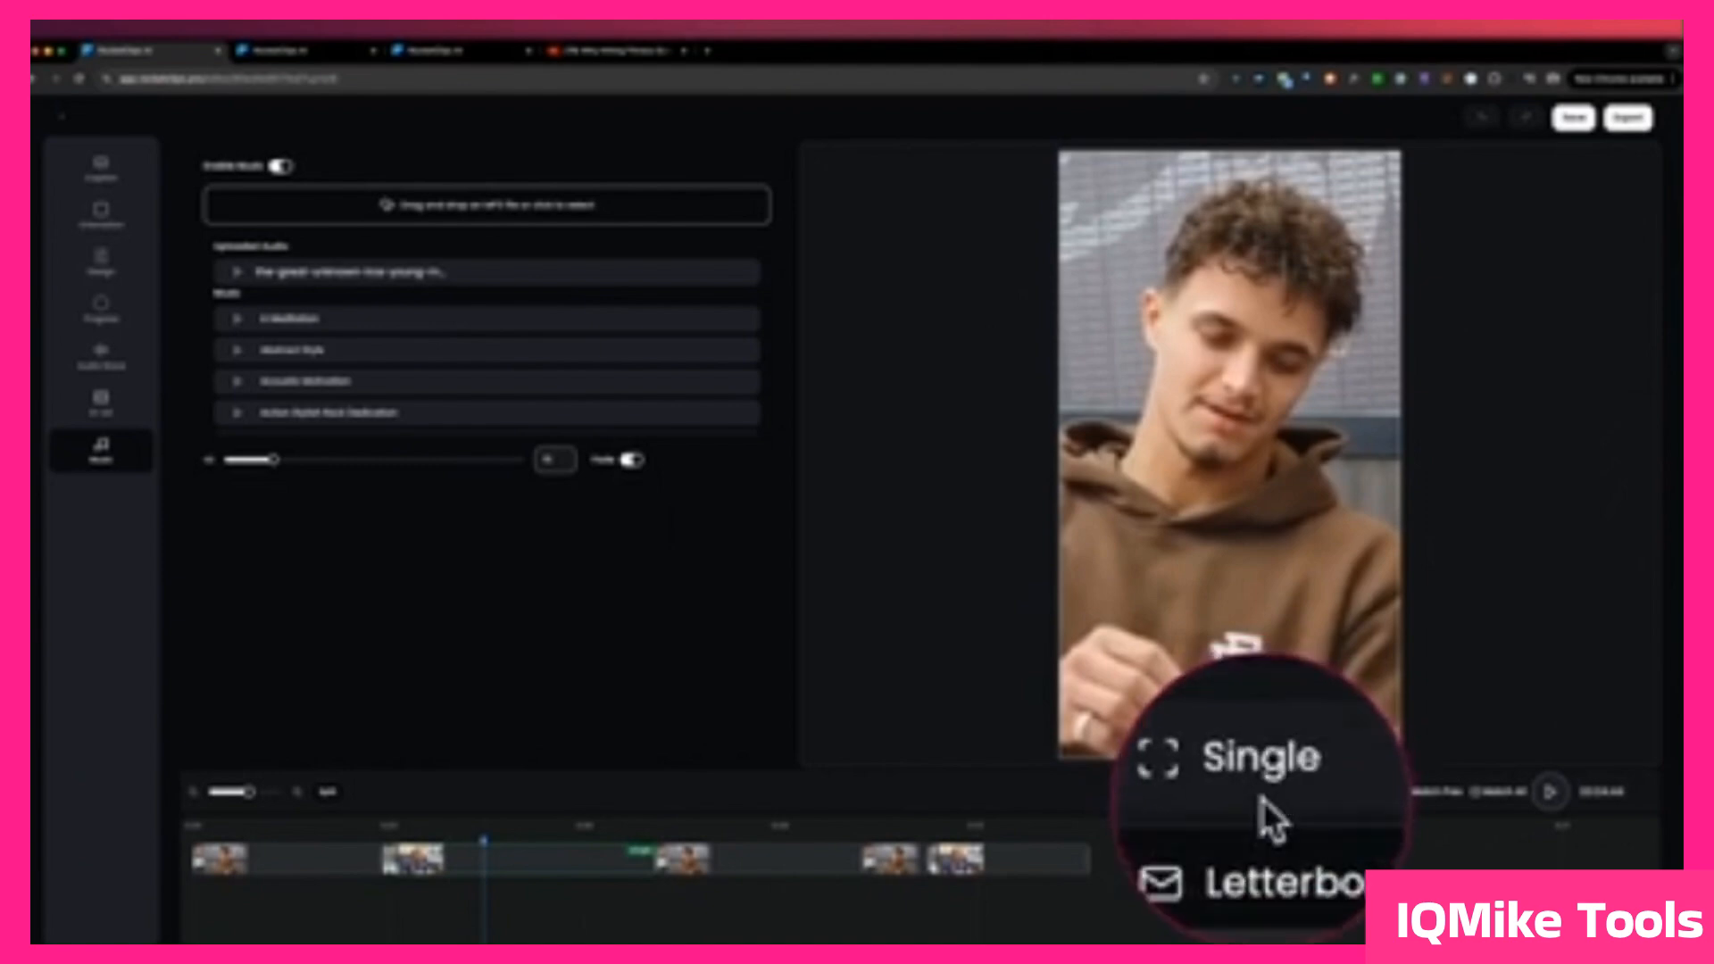
left_click(1264, 823)
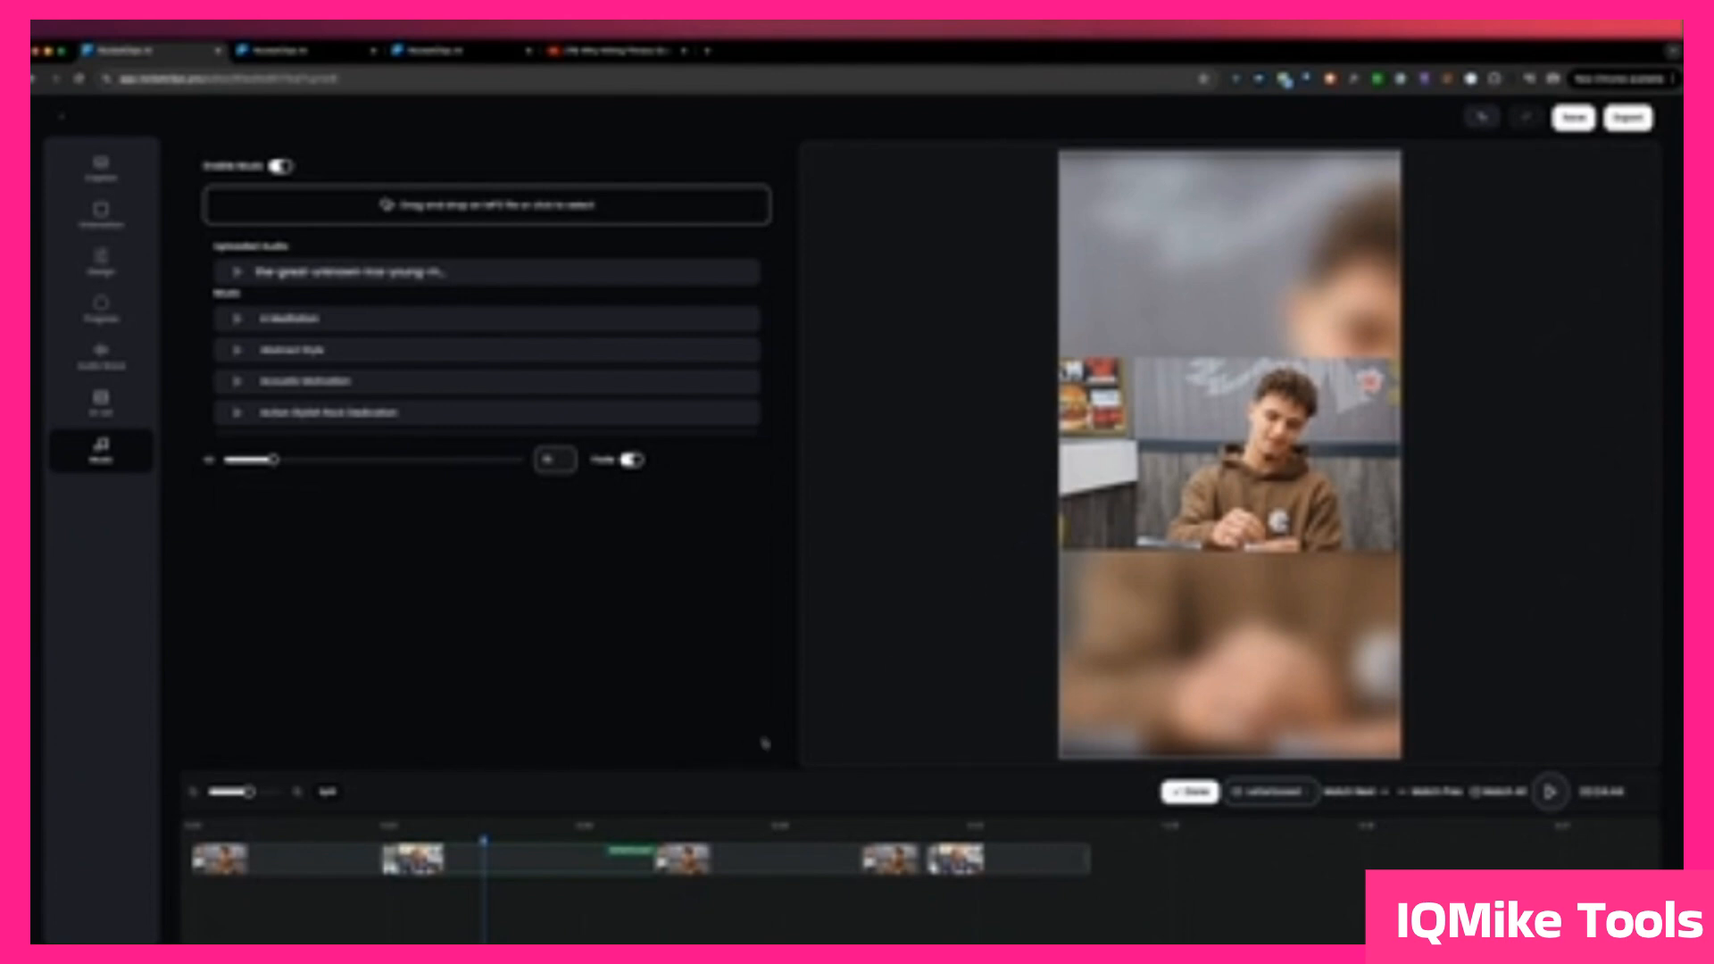
left_click(1192, 808)
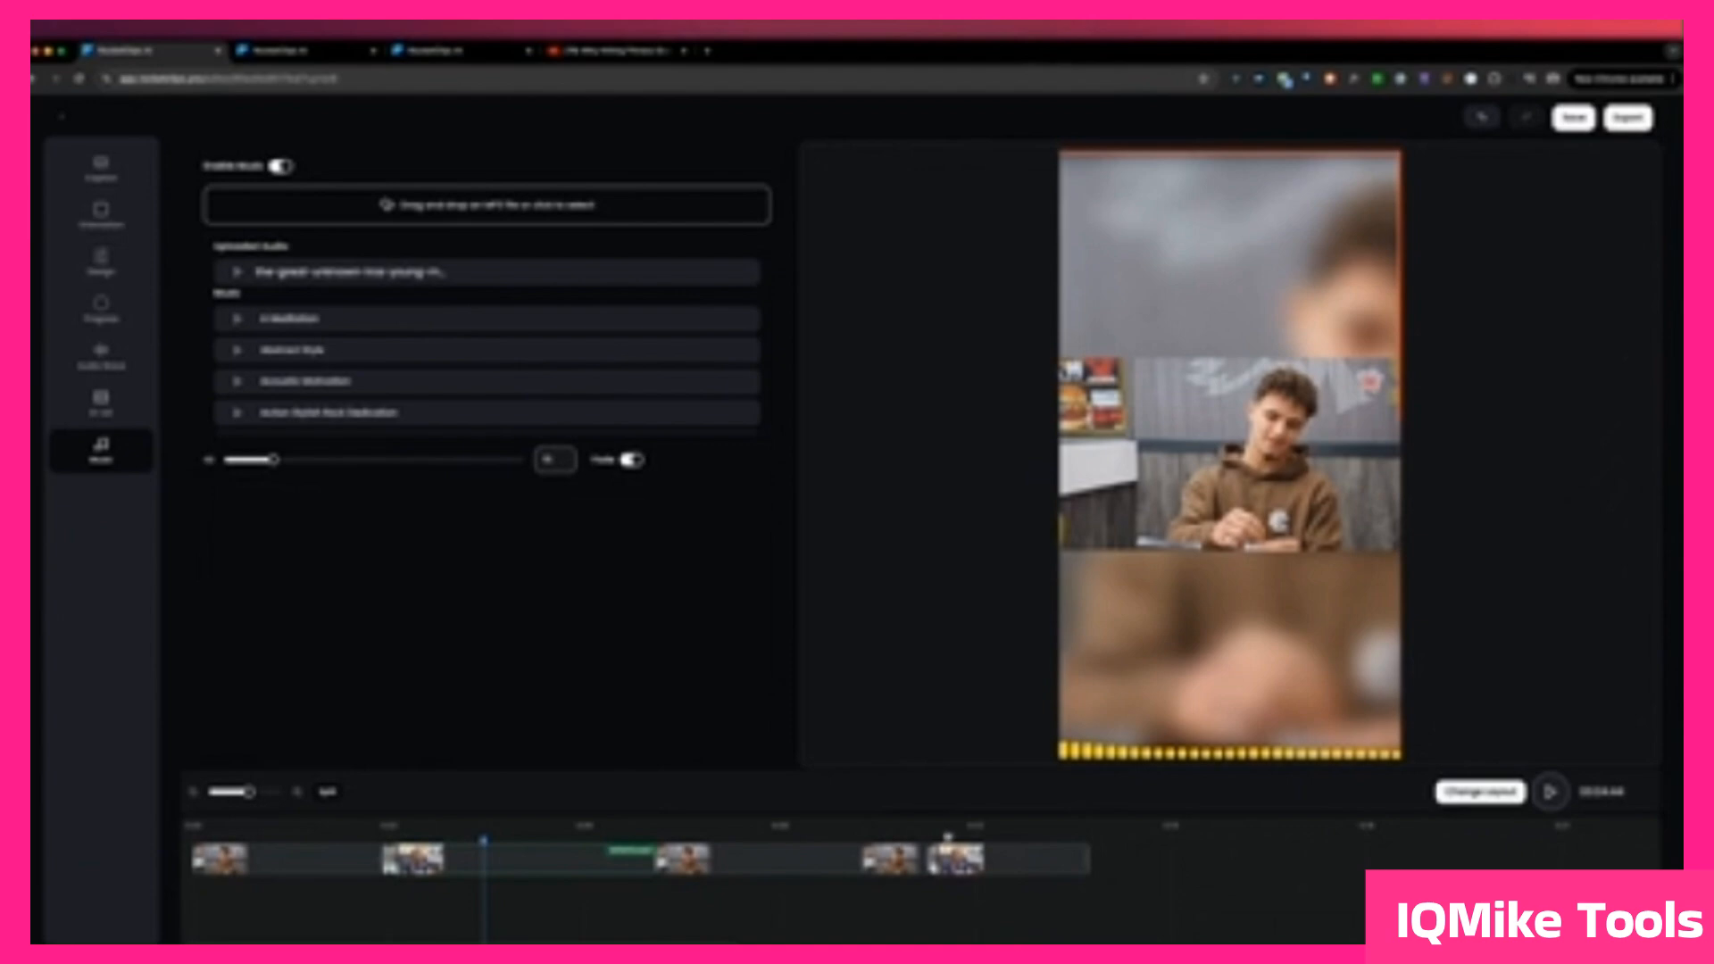
Step: Move to the clip's last scene, open its caption transcript and expand it
left_click(954, 835)
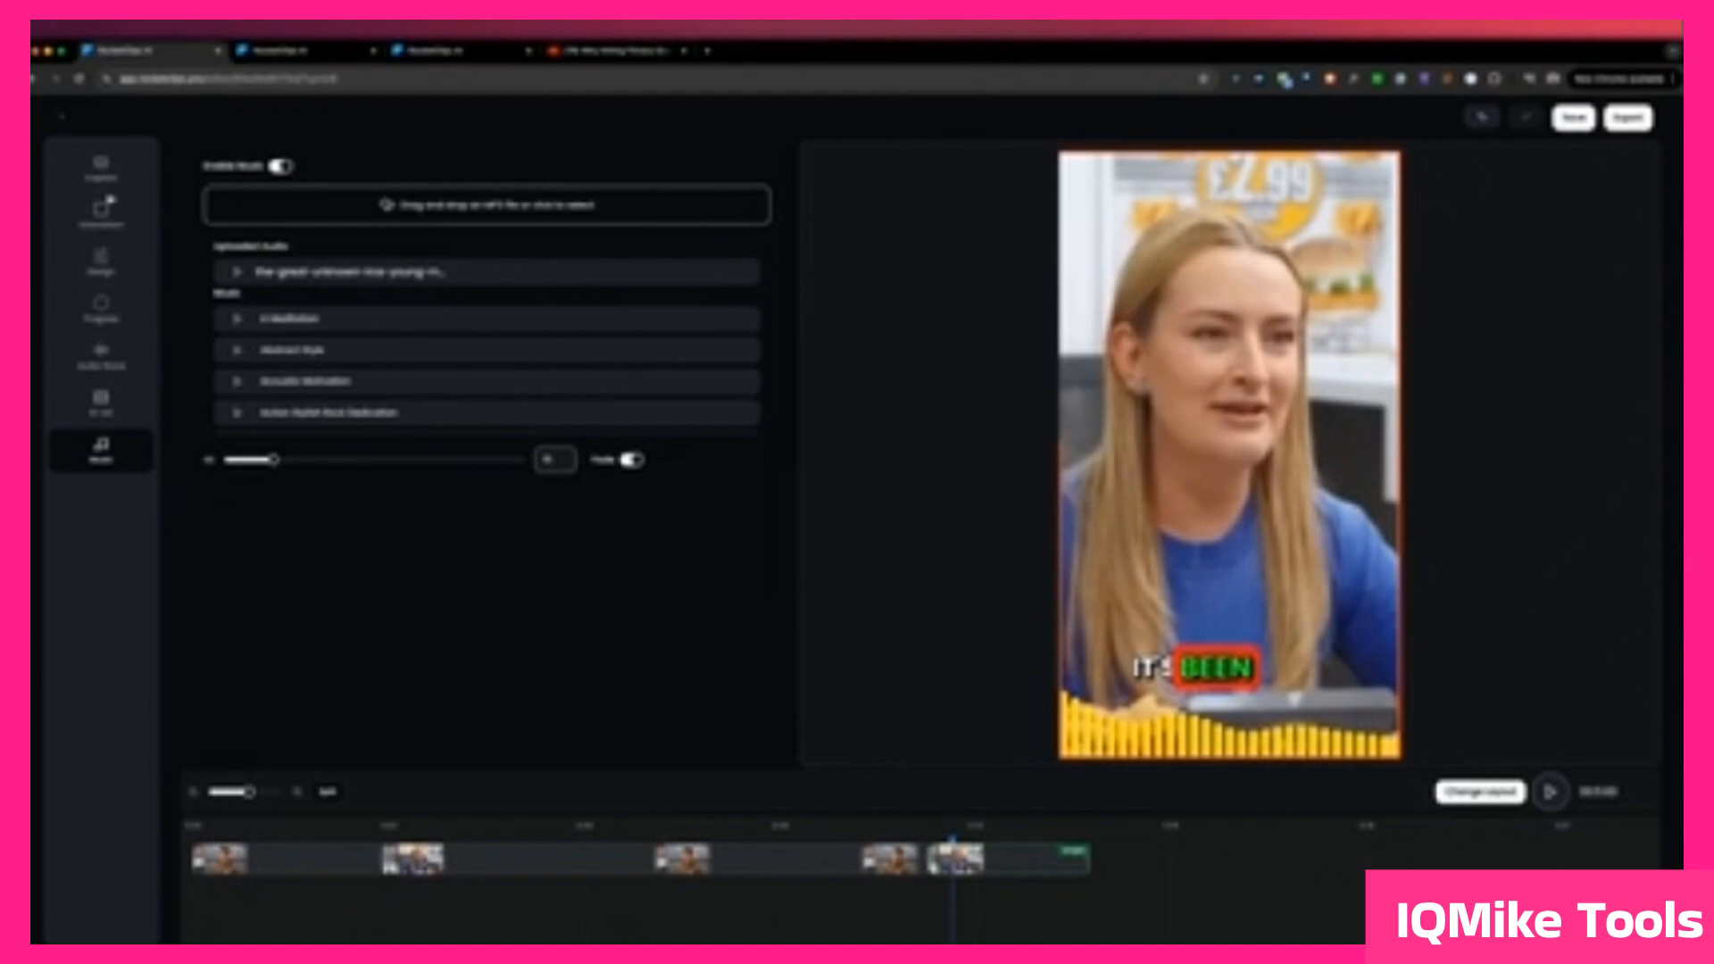
left_click(101, 170)
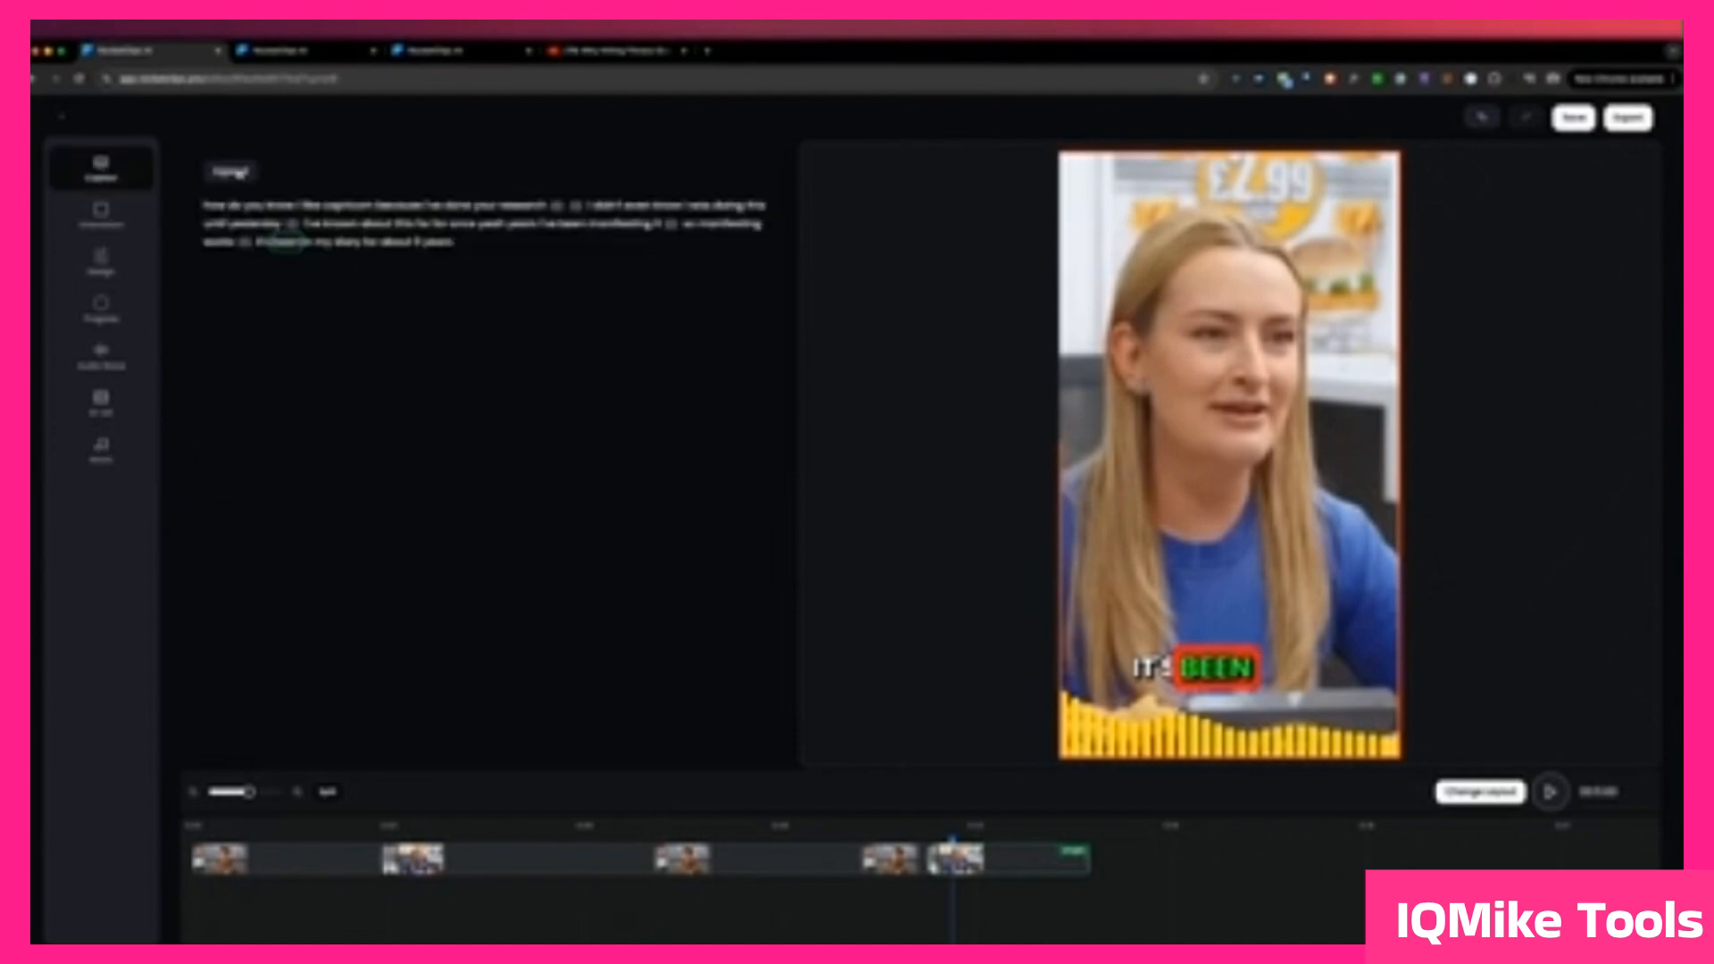
left_click(240, 172)
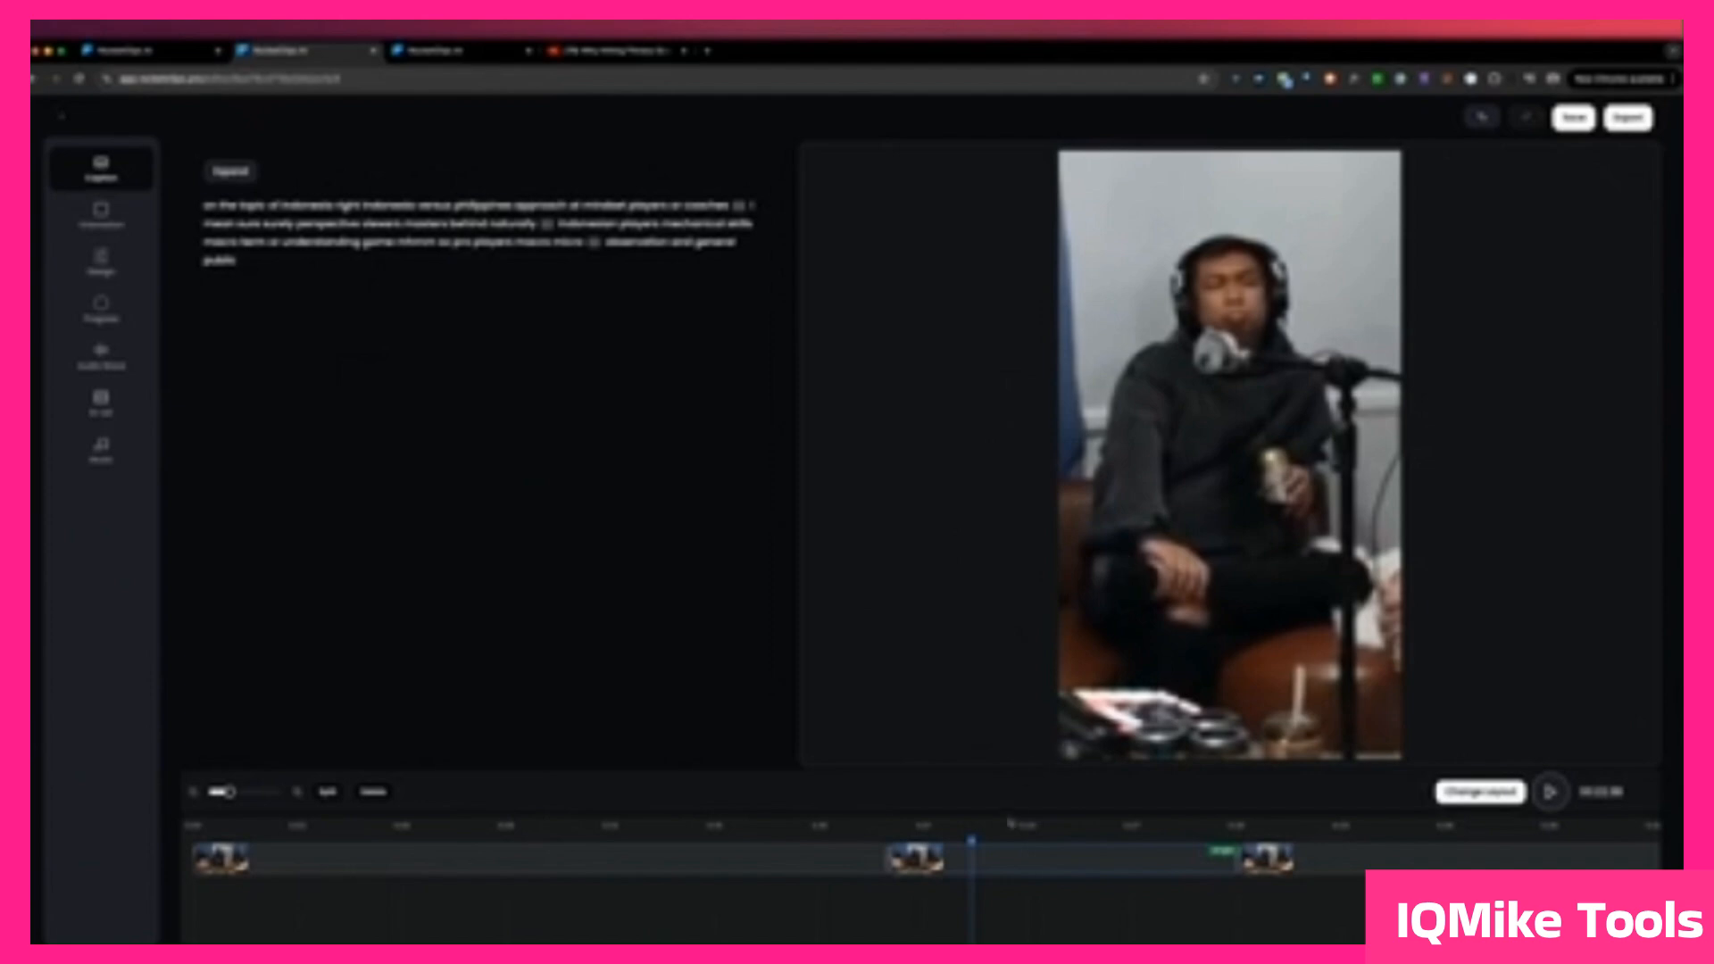
Step: Change the layout of the podcast clip's second timeline scene from Single to Two
left_click(981, 842)
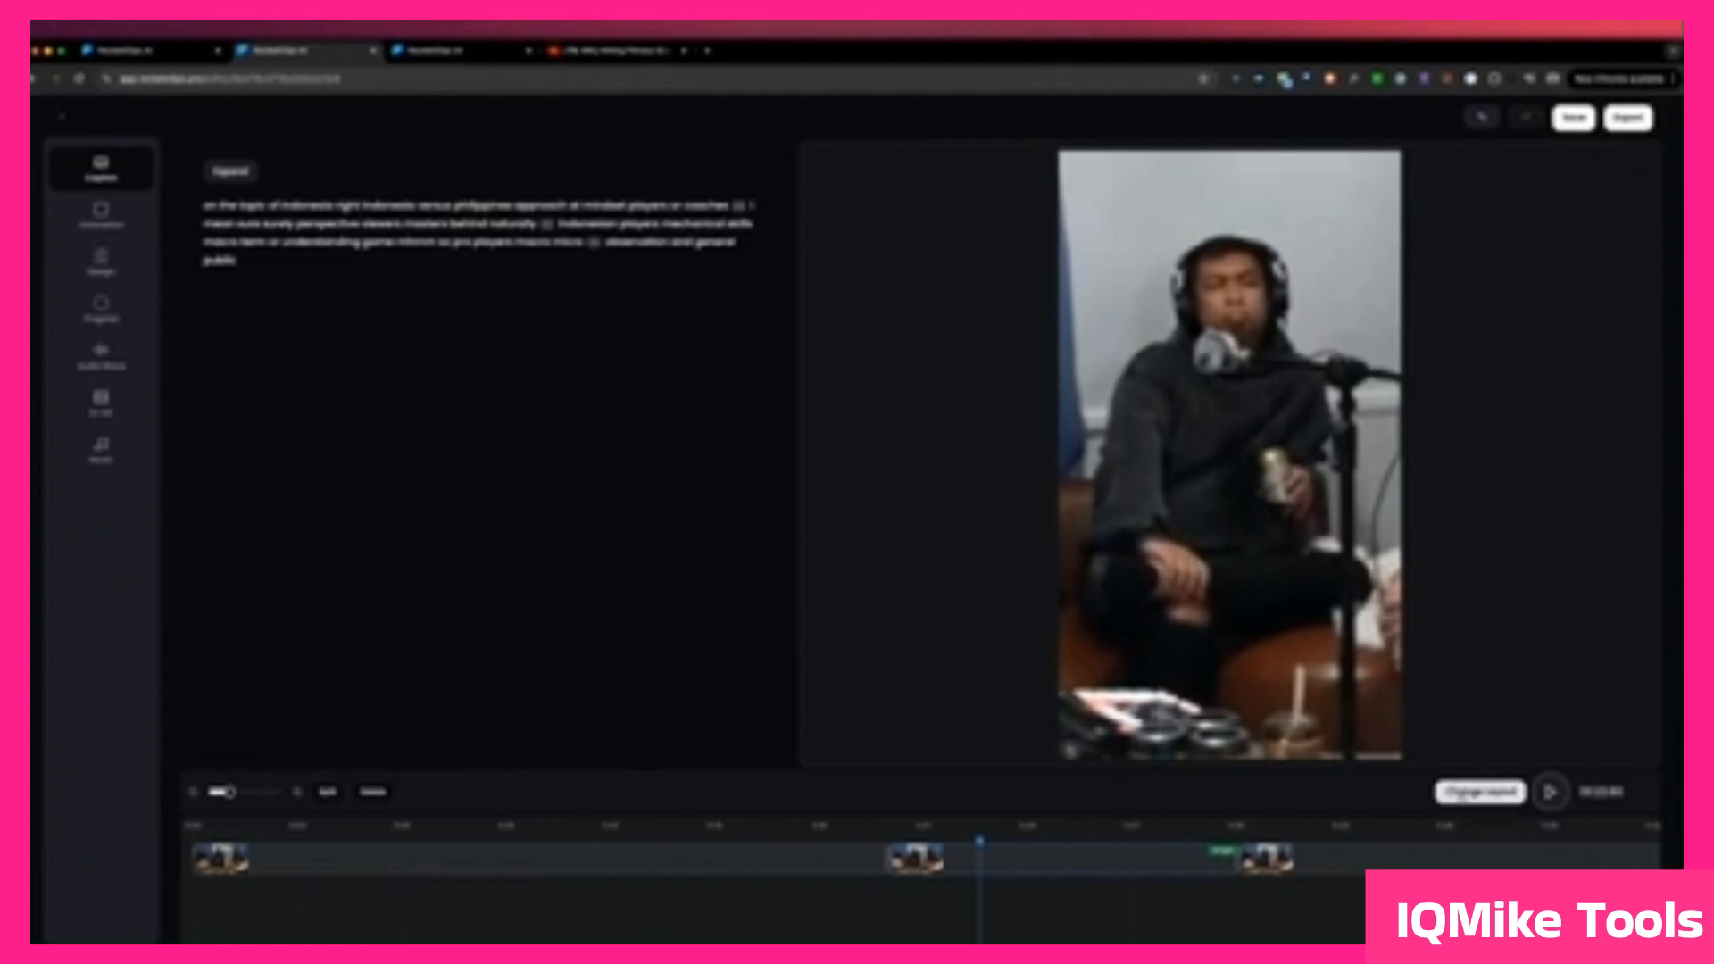
left_click(1467, 803)
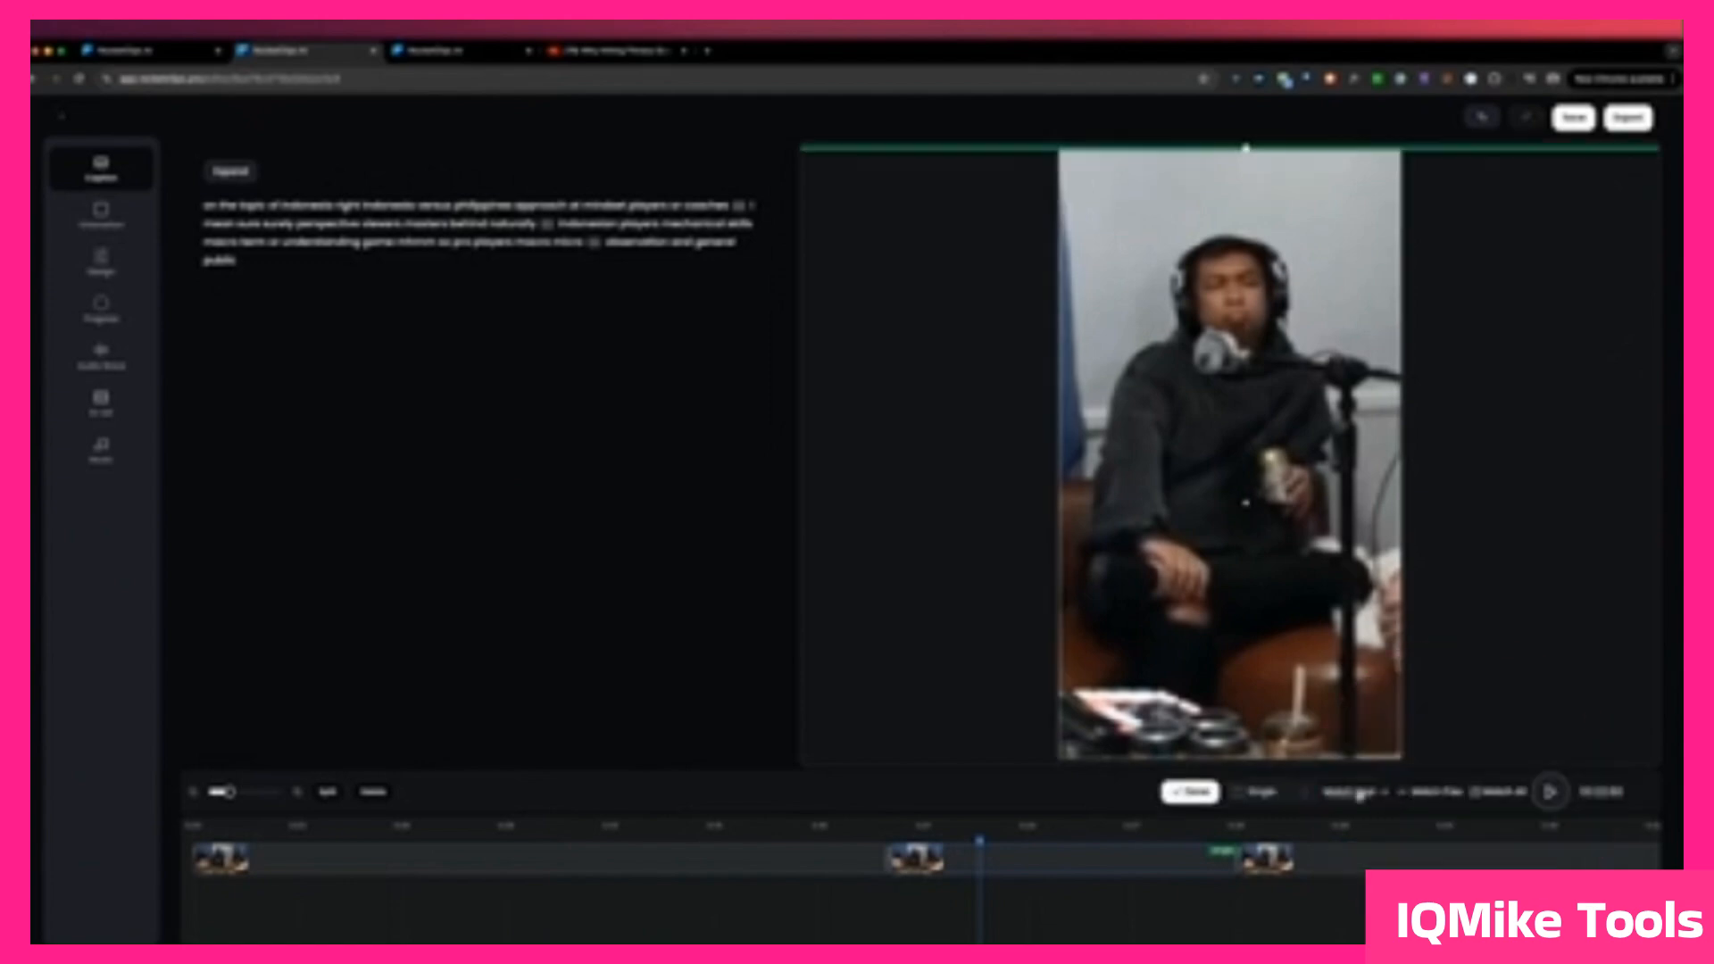
left_click(1263, 794)
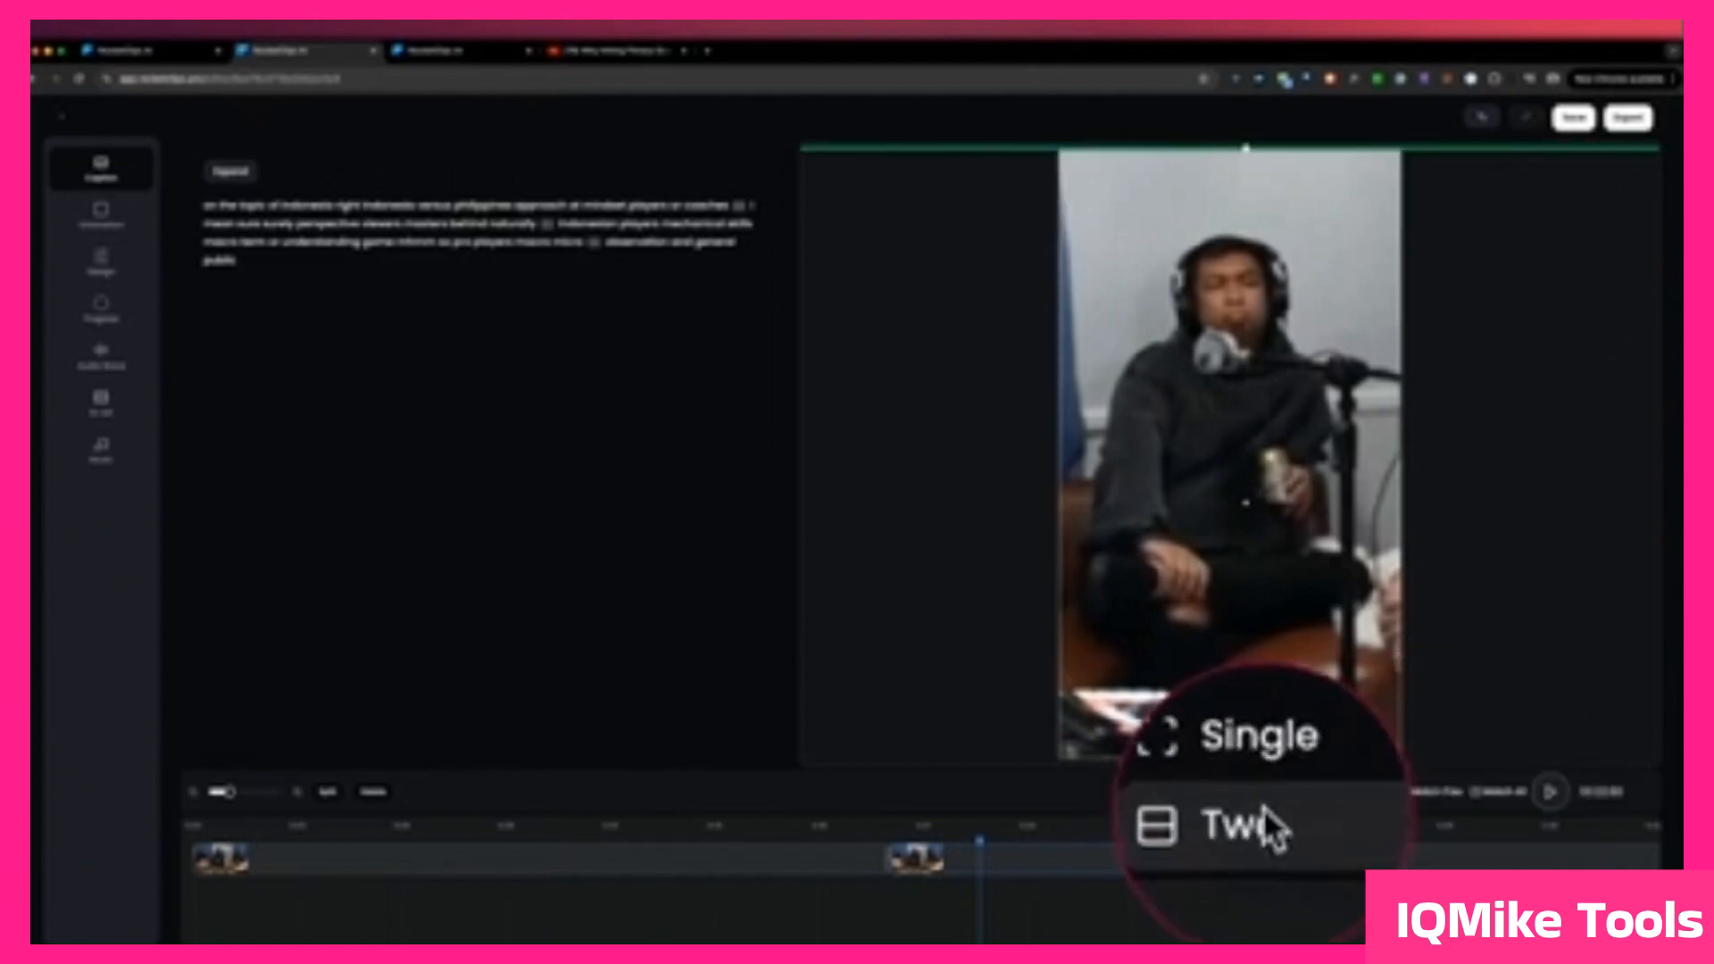
left_click(1254, 826)
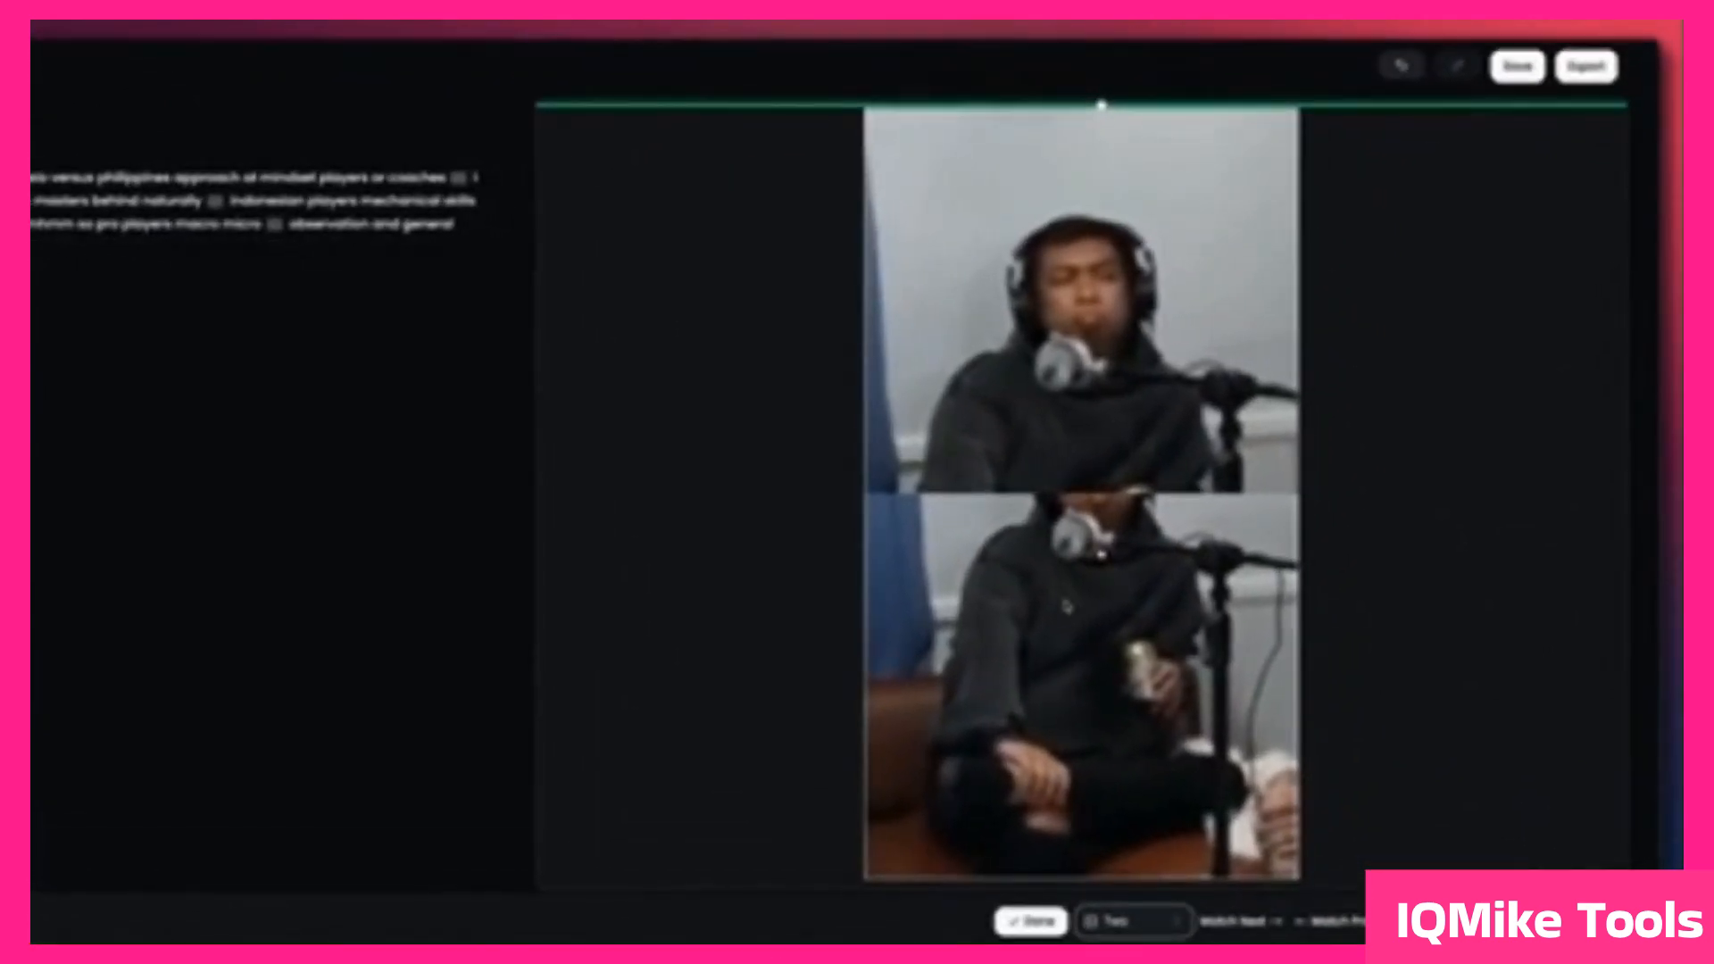
Step: Reposition the lower frame's crop onto the speaker in the black T-shirt and apply the two-frame layout
left_click(1065, 602)
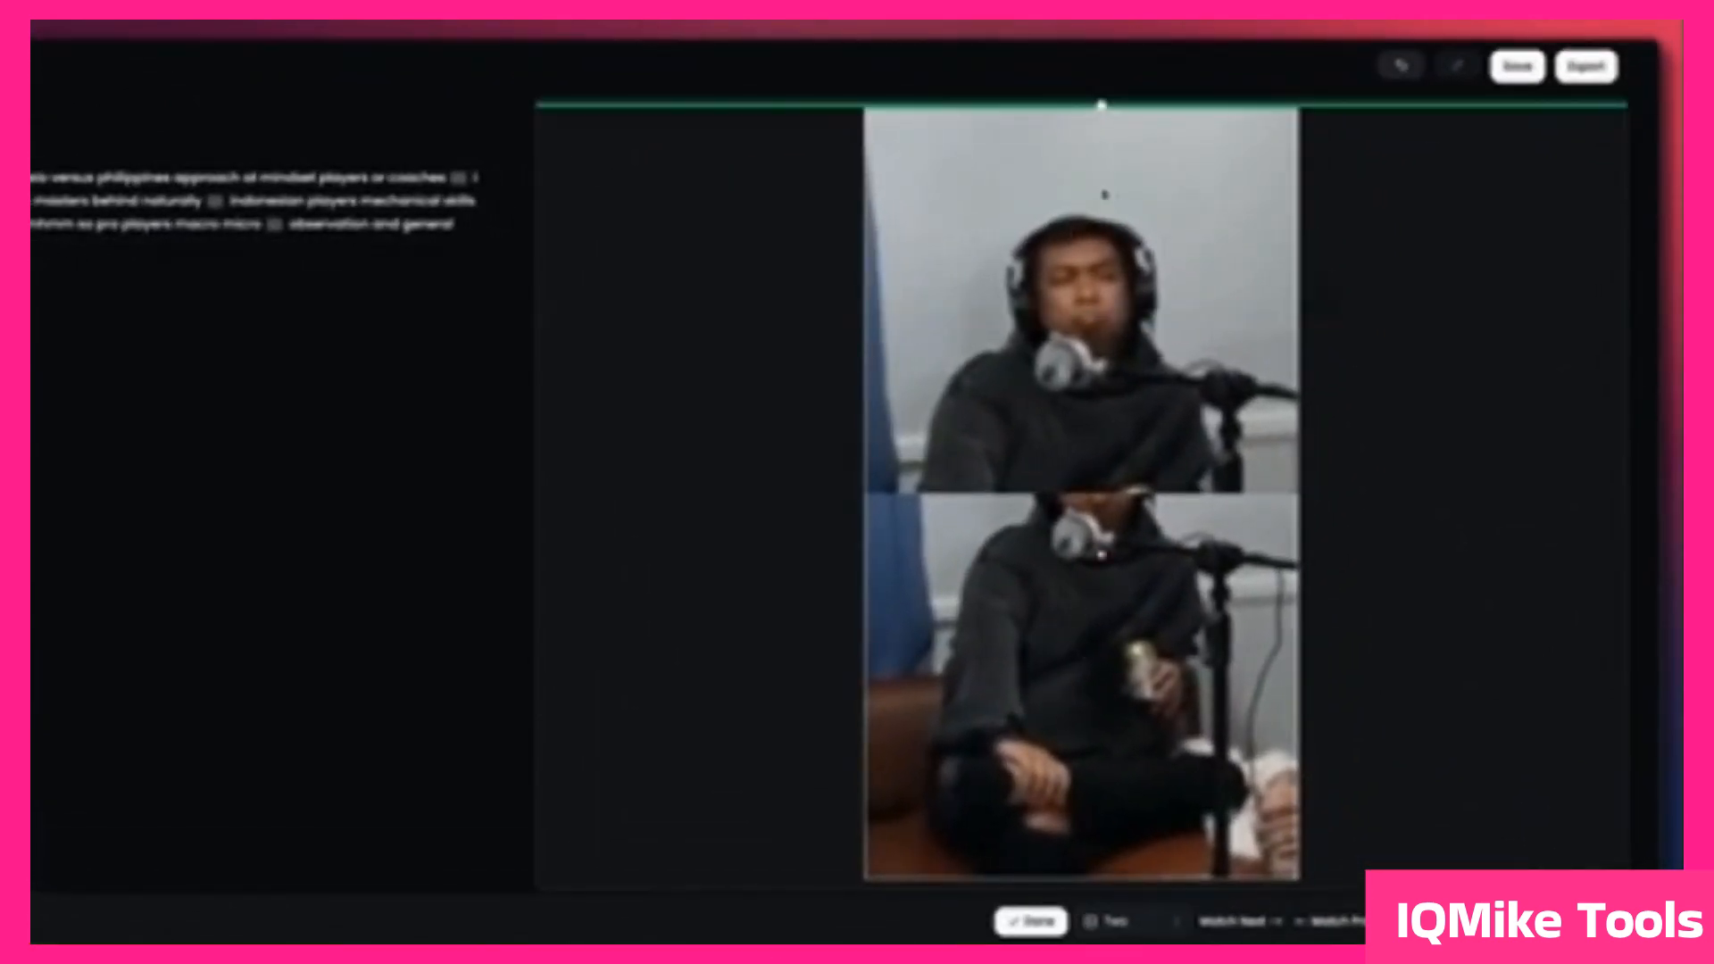
left_click_drag(1109, 701, 728, 732)
left_click_drag(632, 668, 1656, 714)
left_click_drag(1079, 686, 1139, 689)
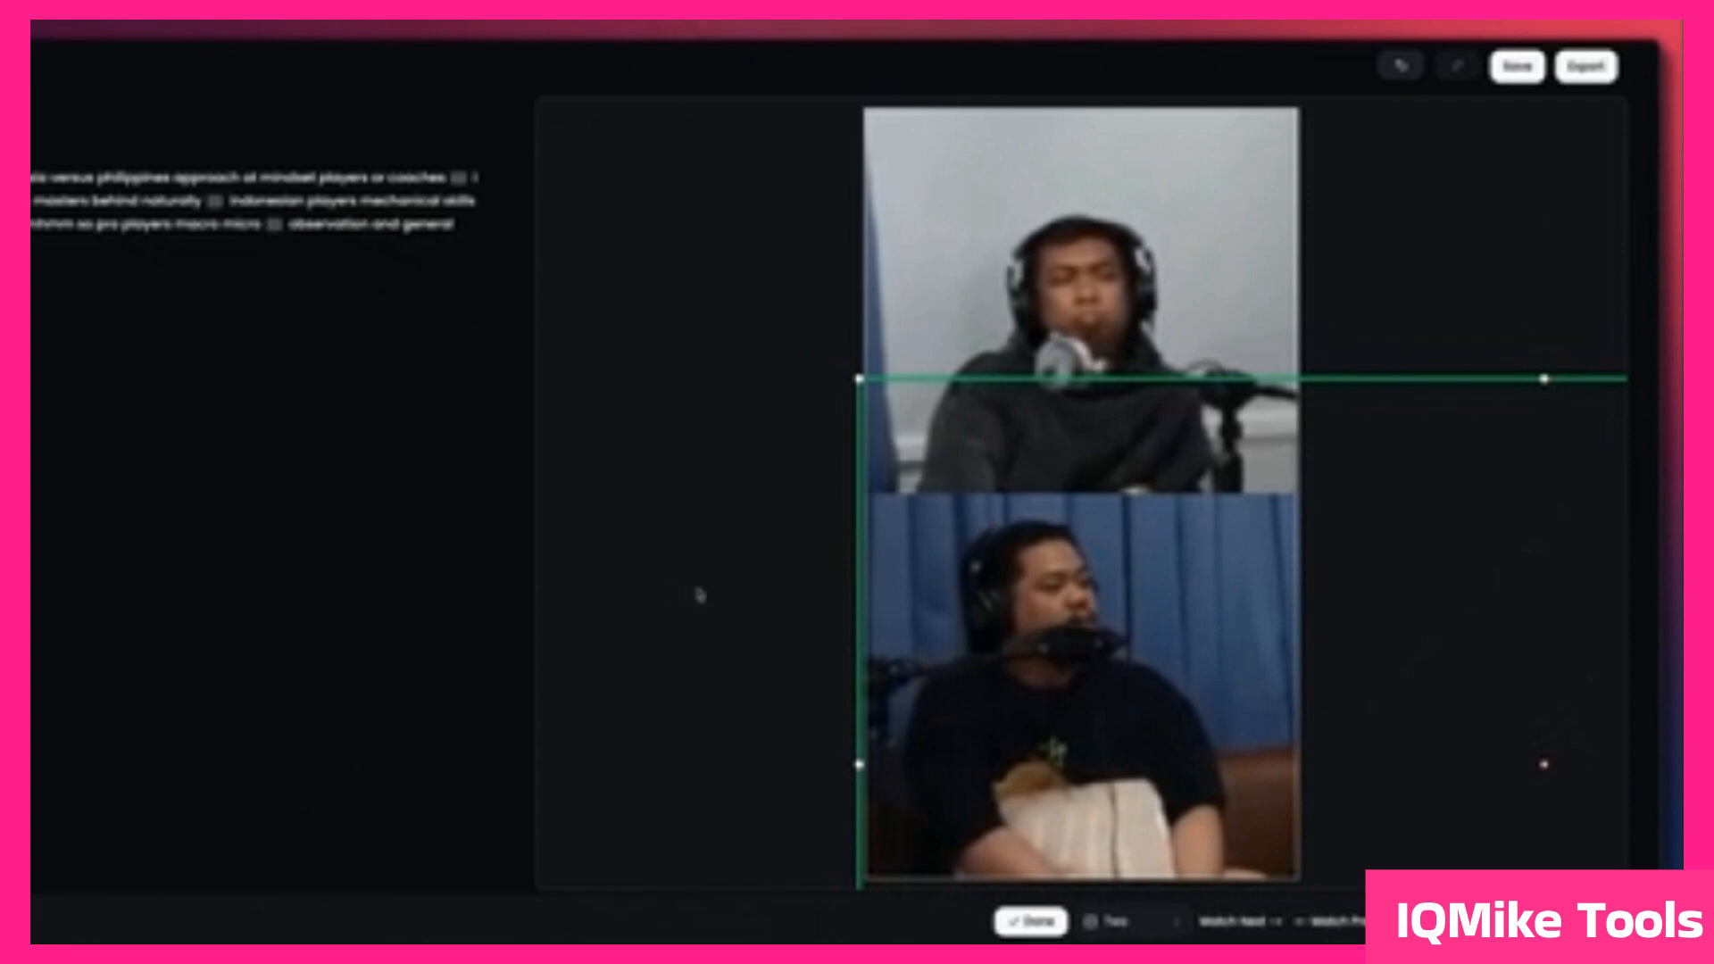
left_click(830, 625)
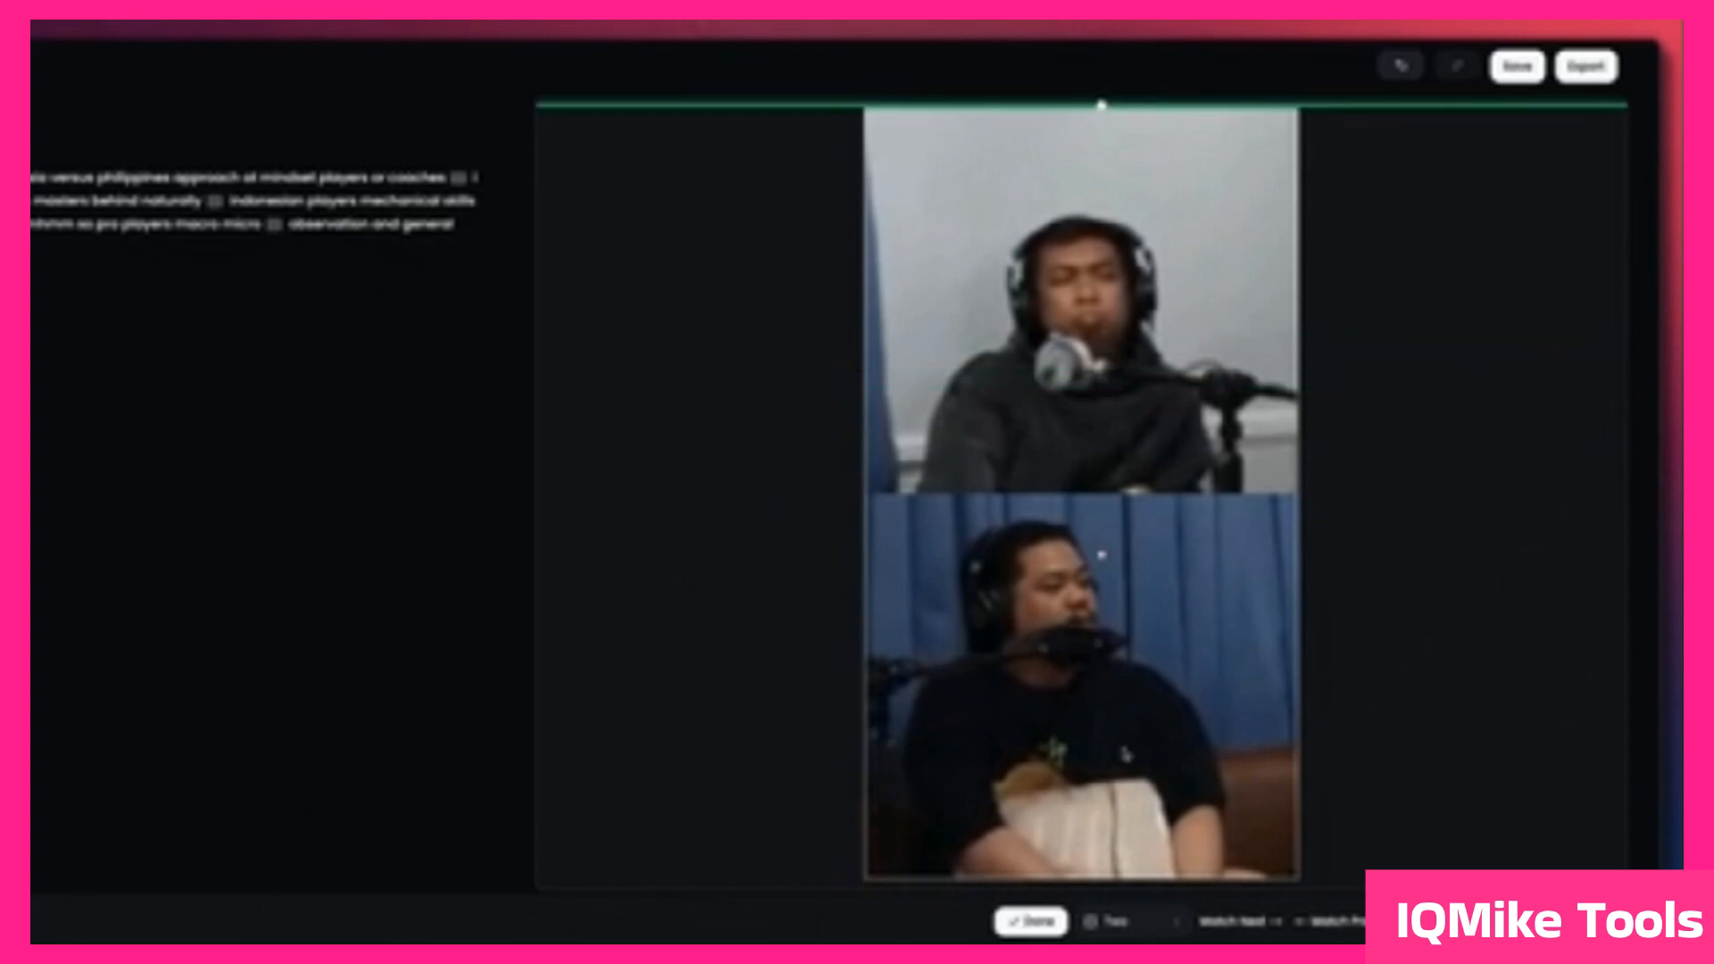
left_click(1032, 925)
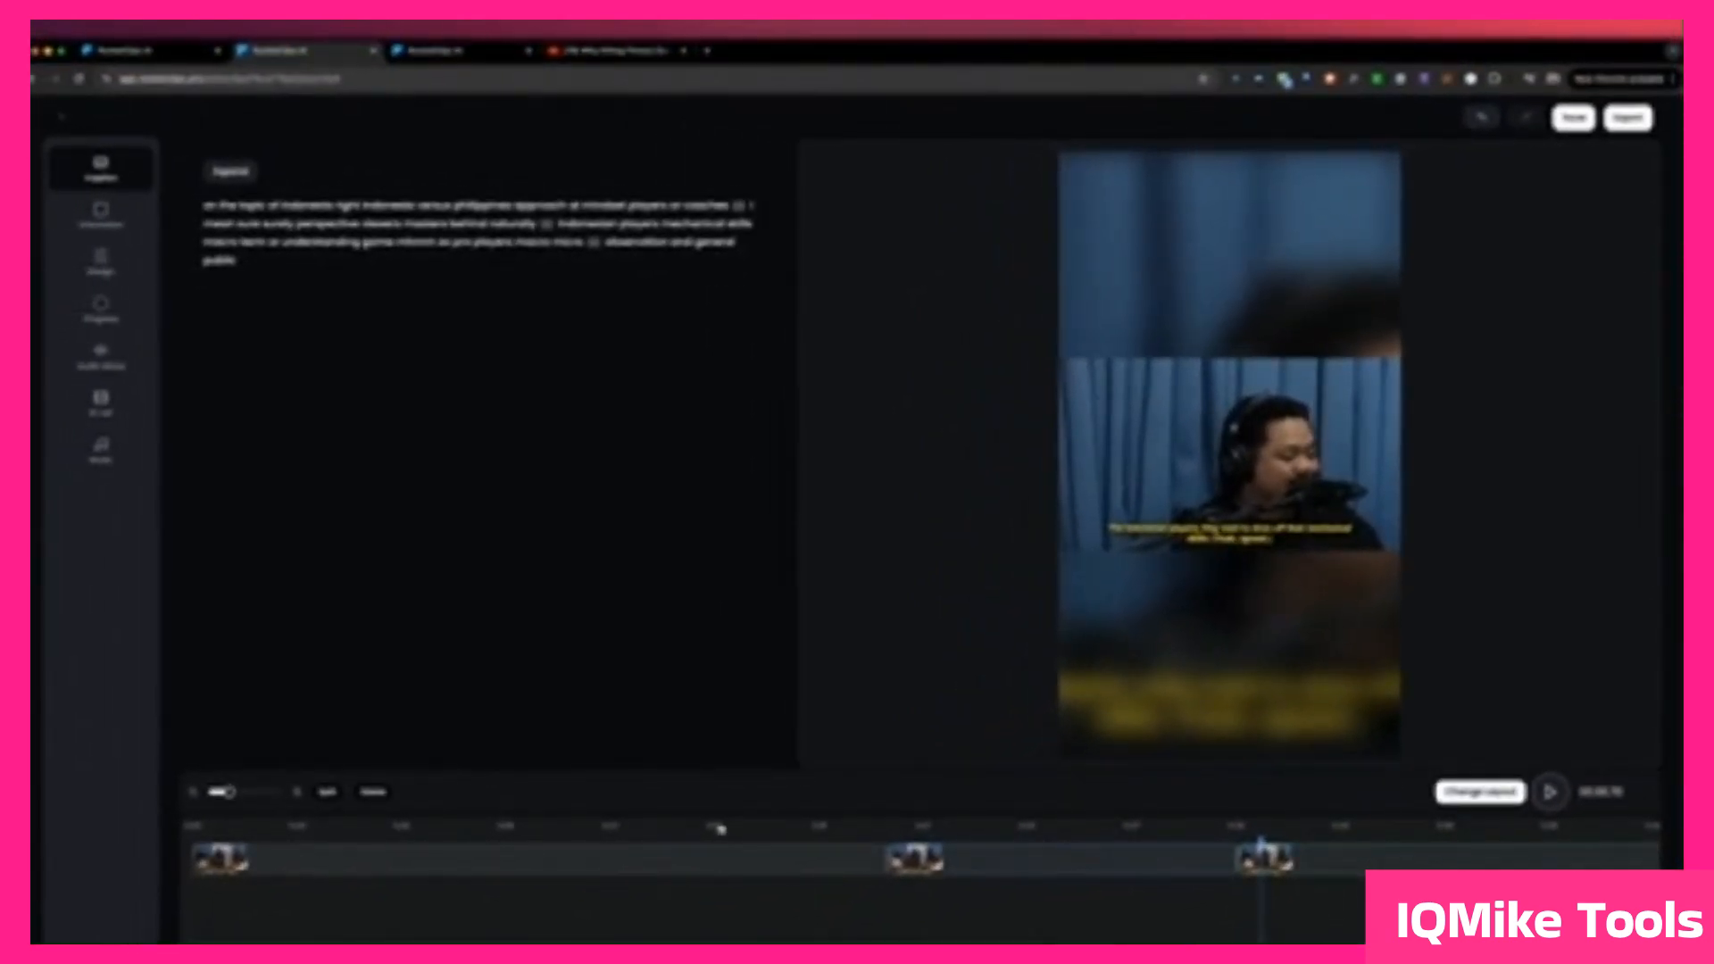
Step: Select the podcast clip's first timeline scene and switch its layout from Two to Single
left_click(749, 834)
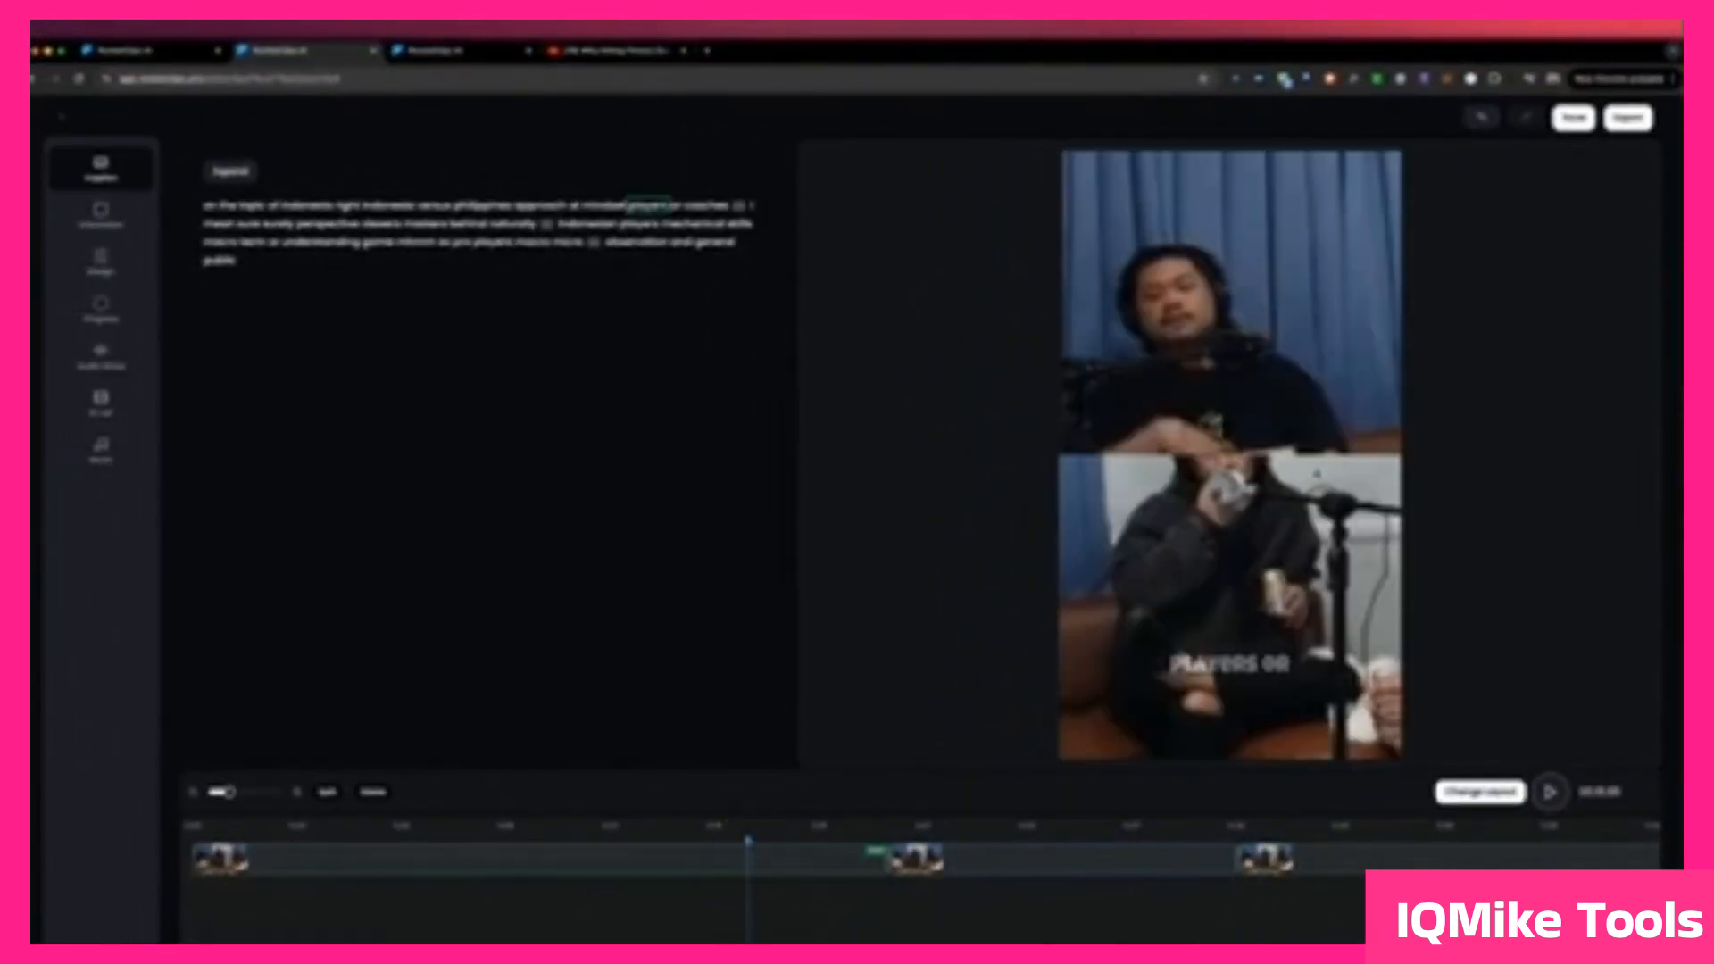
left_click(796, 855)
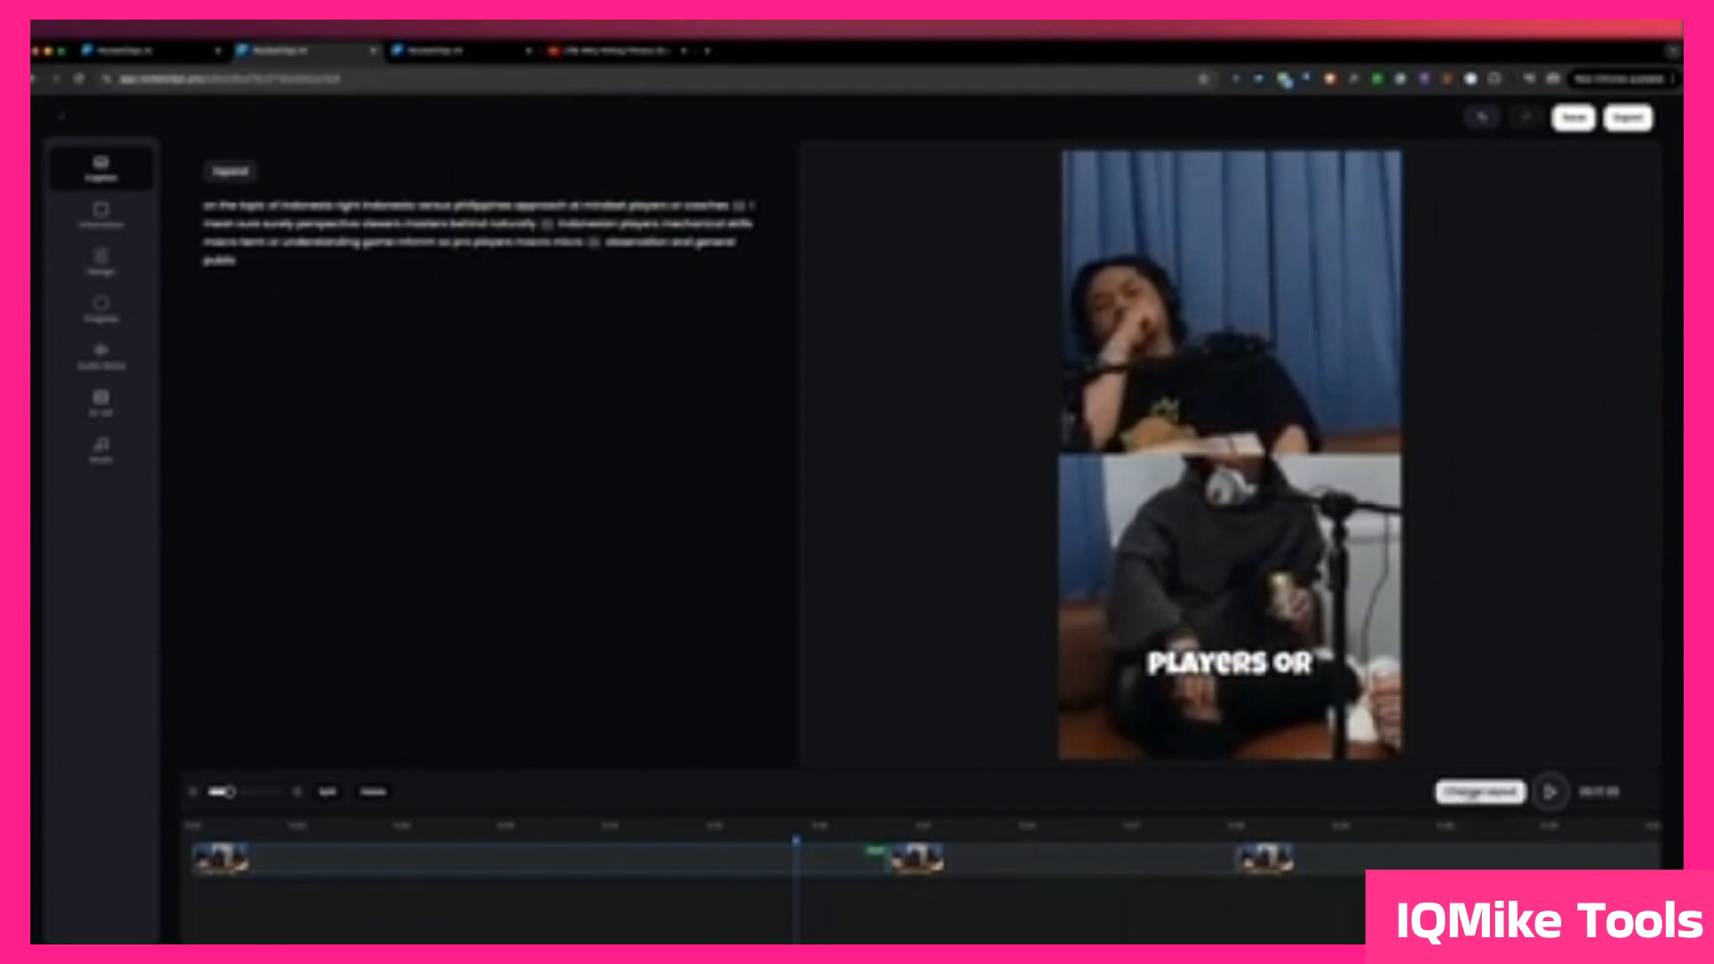
left_click(1474, 794)
left_click(1312, 796)
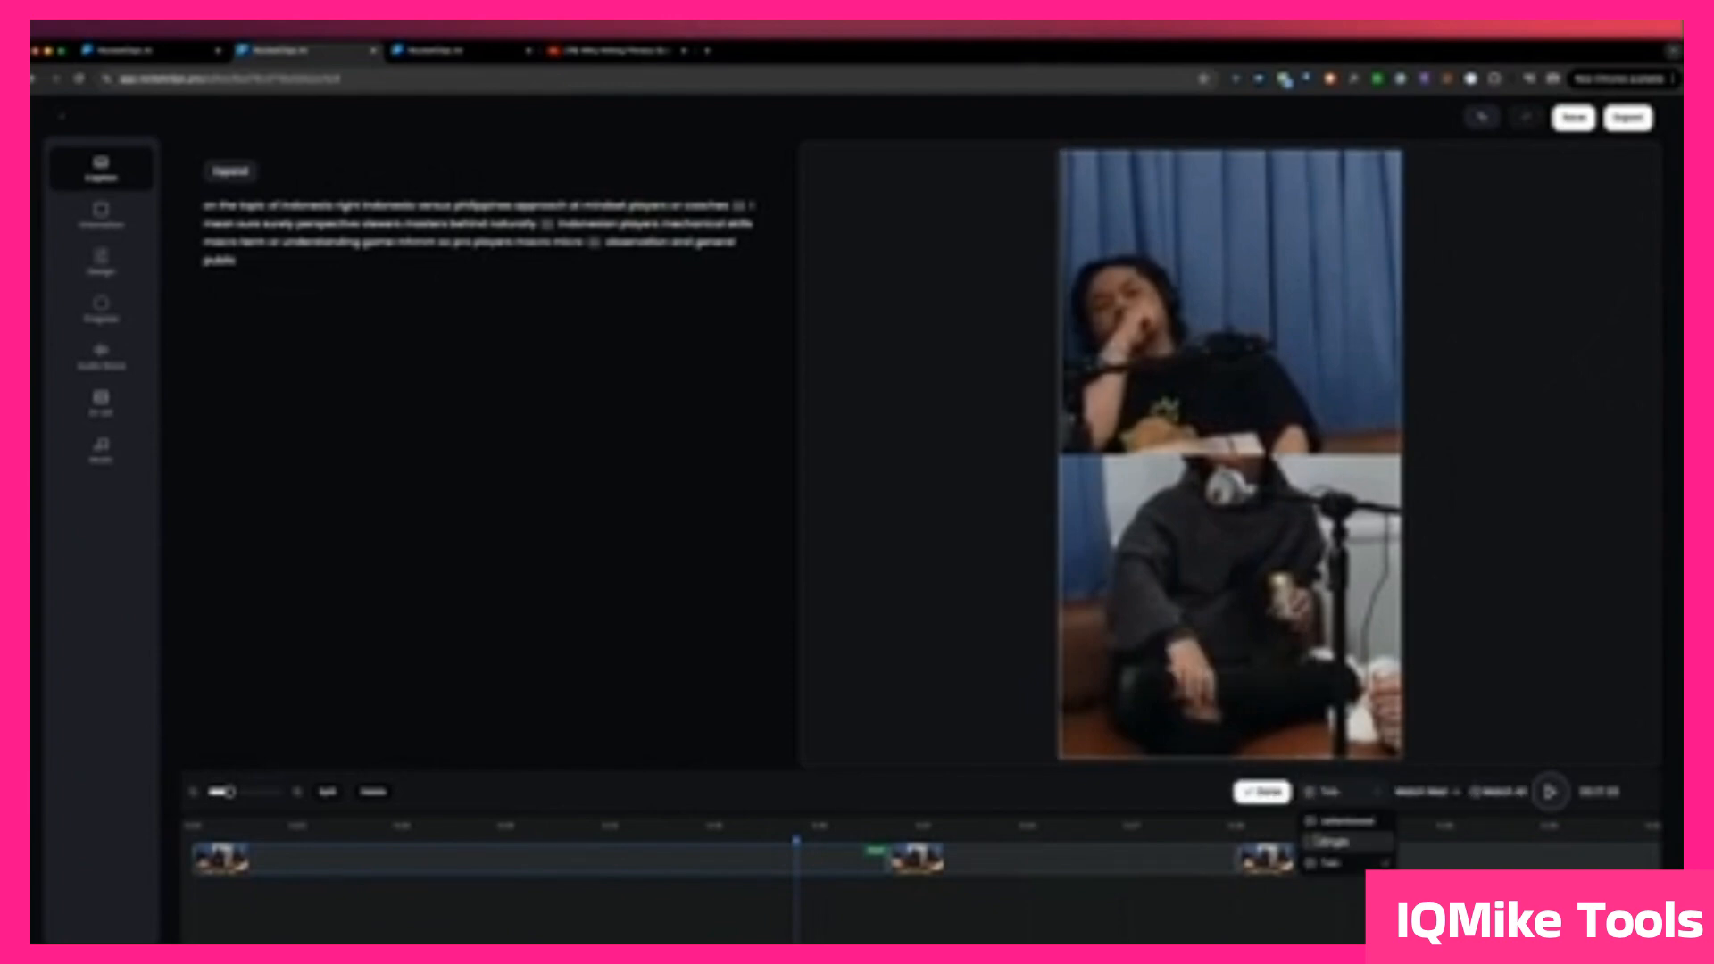
left_click(1319, 841)
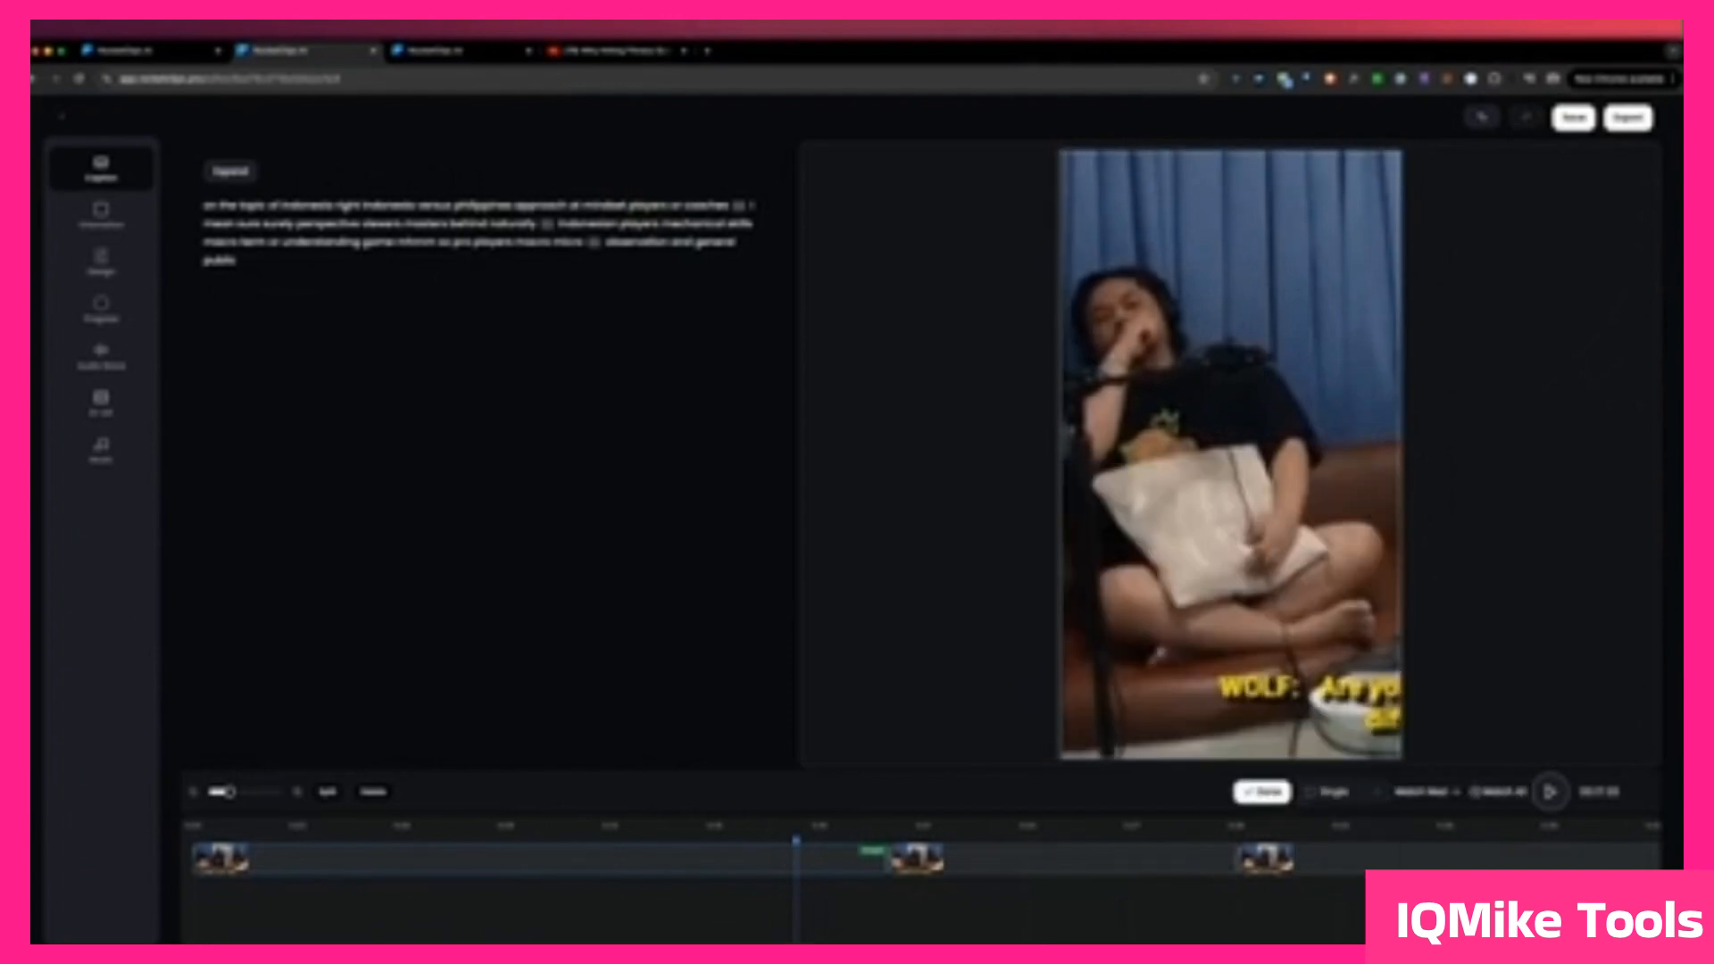
Step: Move the first scene's crop onto the speaker in the dark hoodie and apply the layout
left_click_drag(1209, 533, 1290, 401)
left_click_drag(1126, 663, 715, 860)
left_click_drag(1267, 486, 1000, 541)
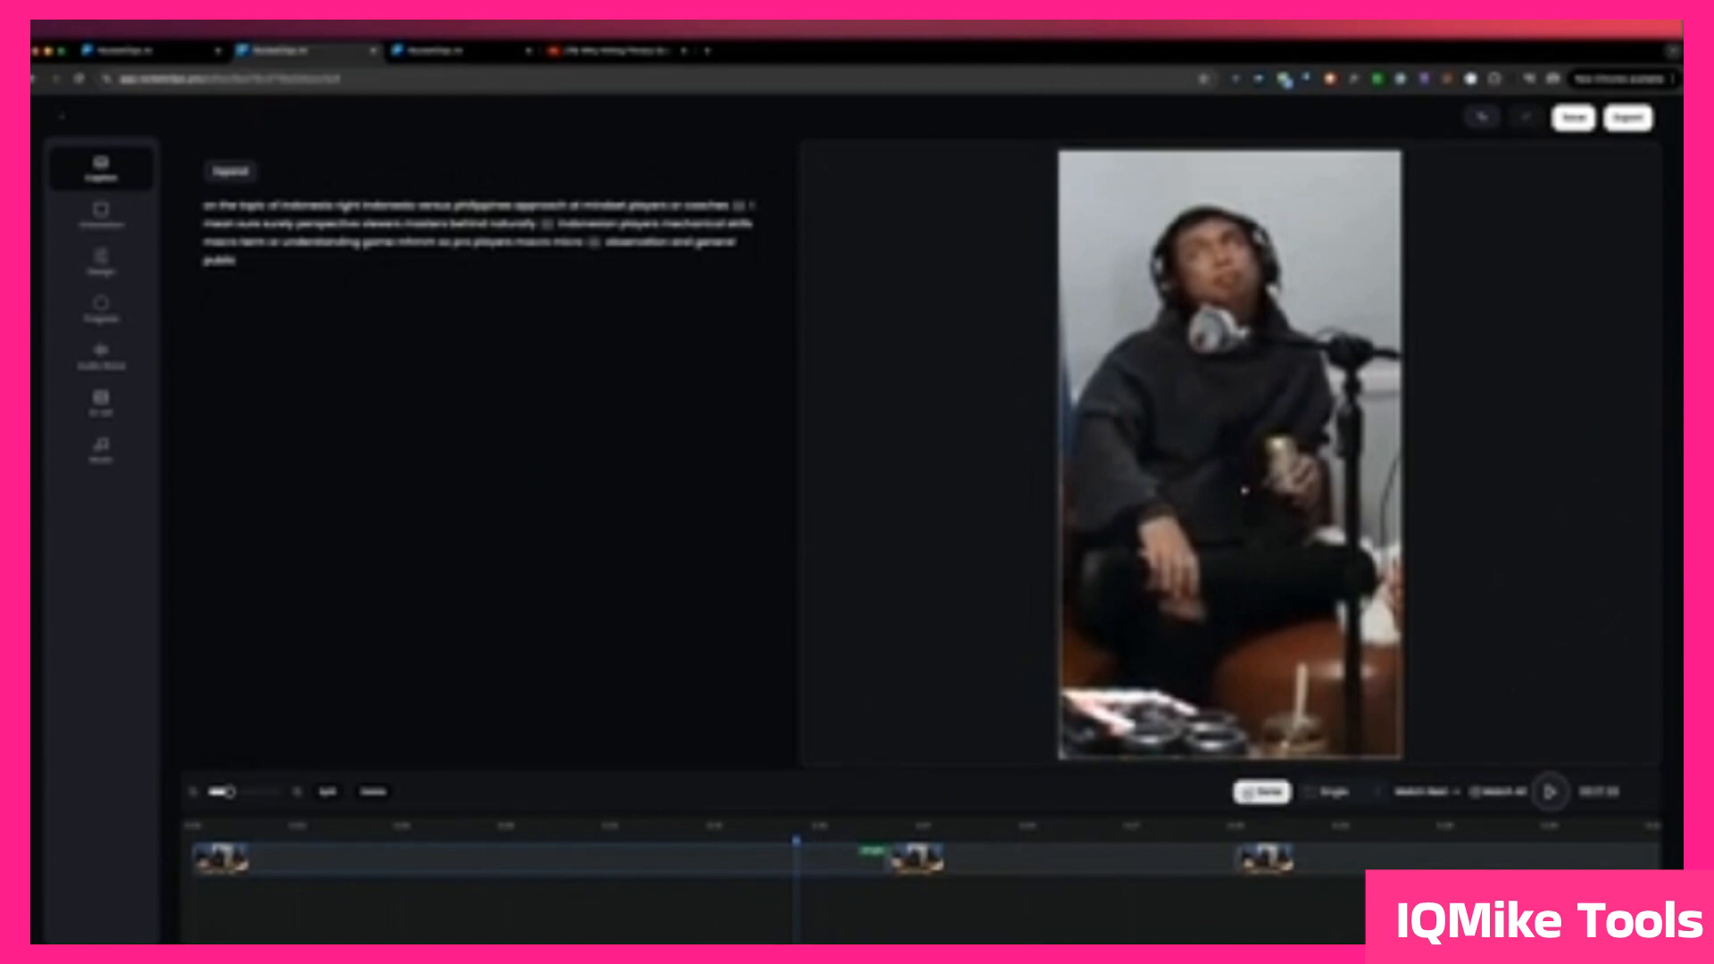
left_click(1262, 792)
Step: Match the second scene's layout to the first scene's Single layout and apply it
left_click(949, 827)
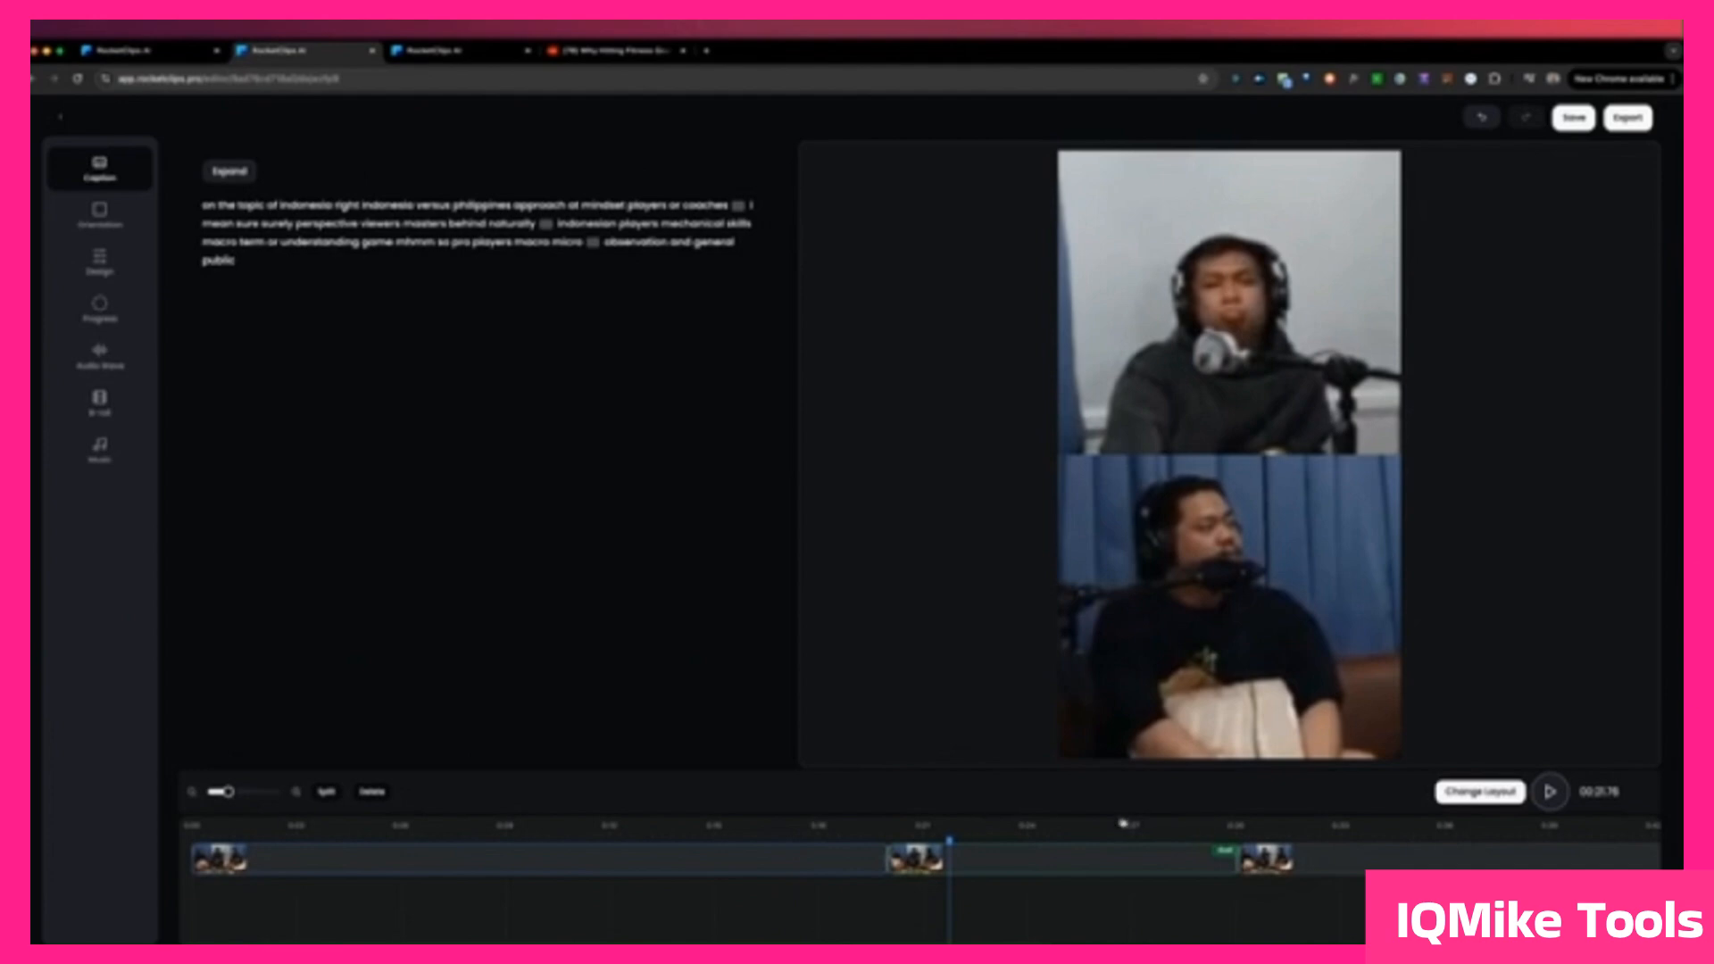
left_click(823, 831)
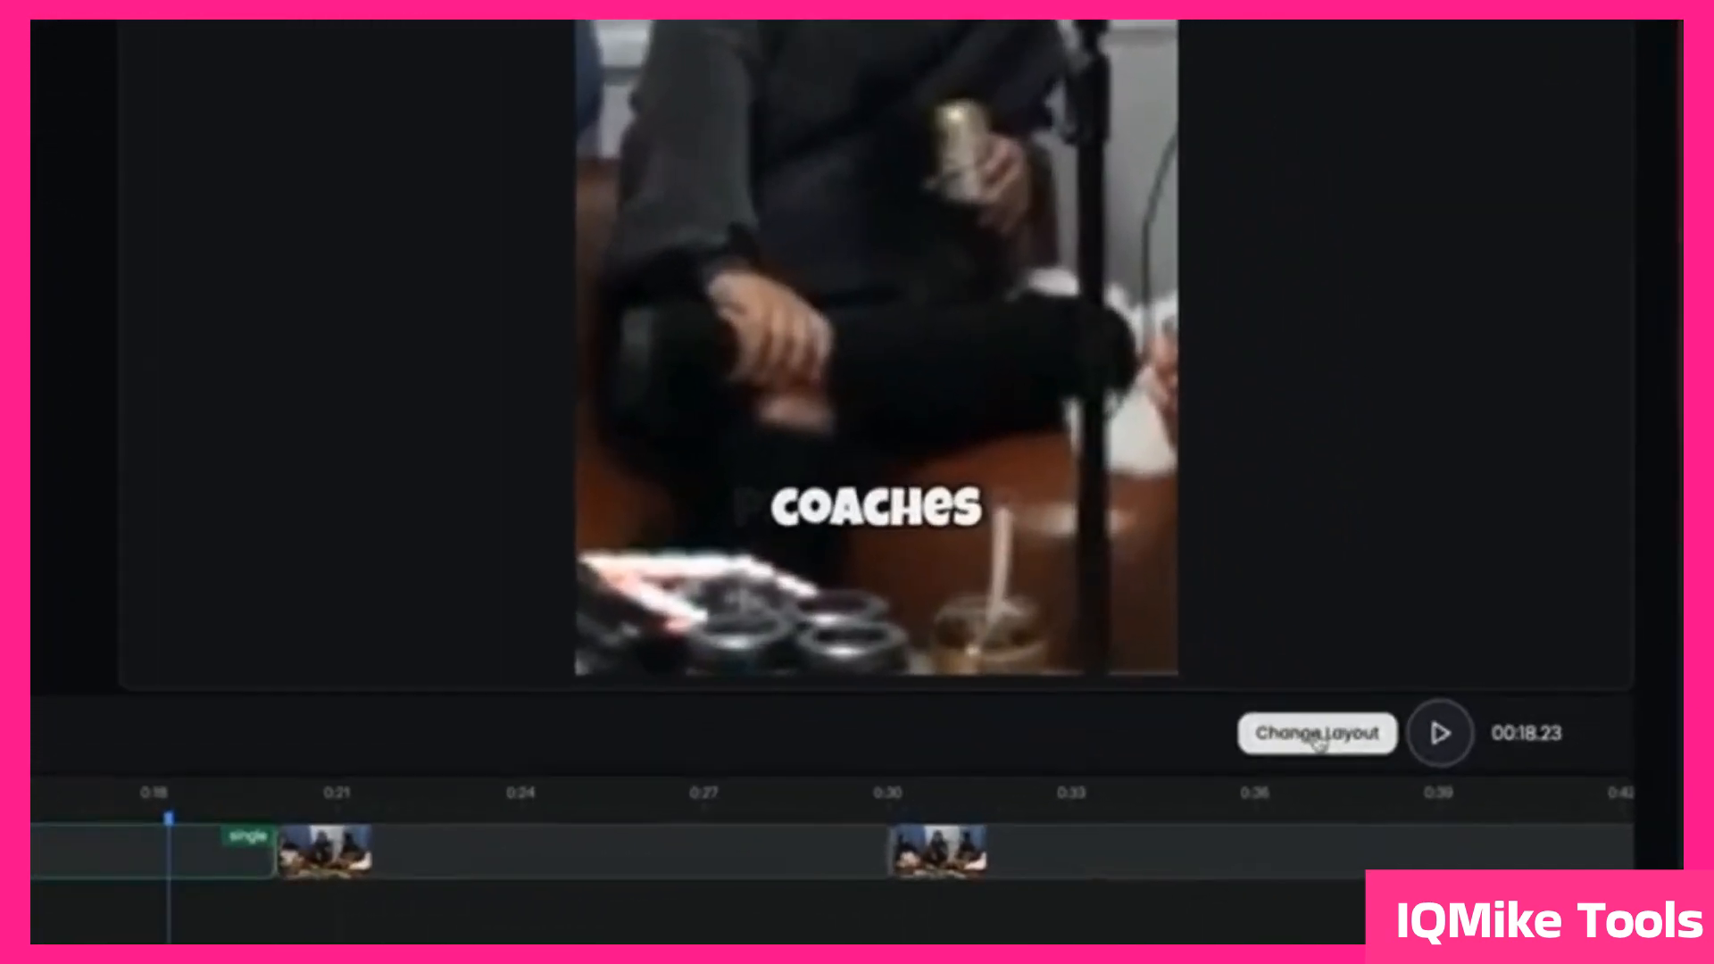
left_click(1317, 734)
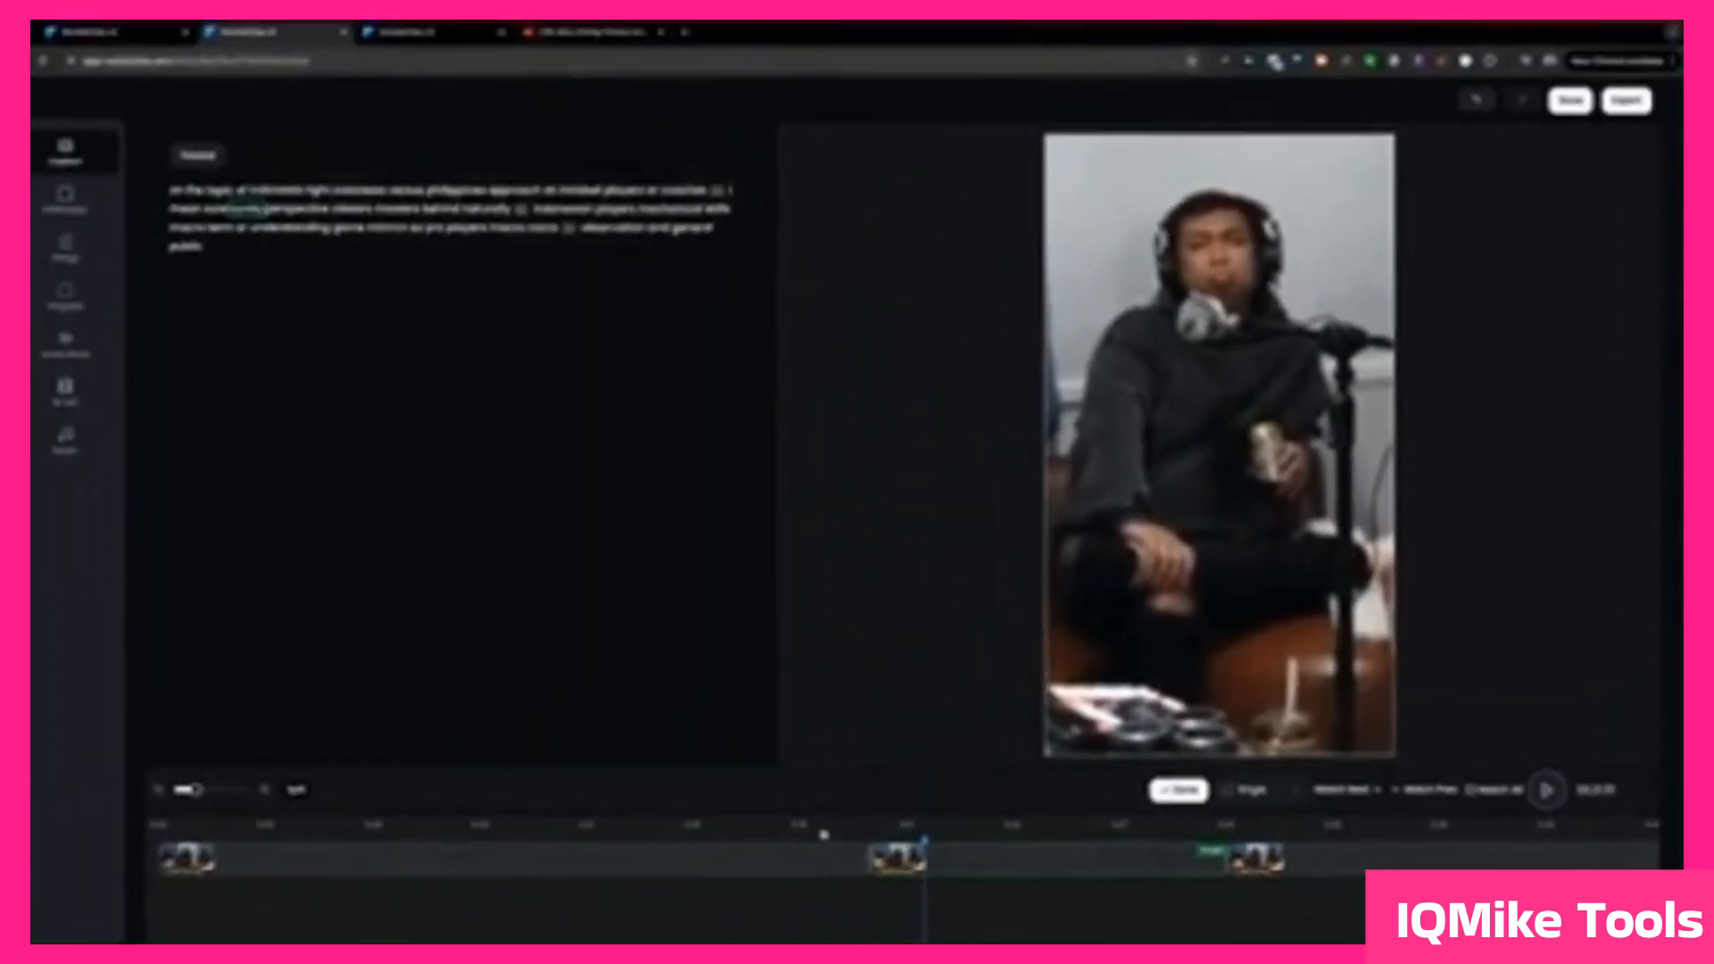
left_click(933, 835)
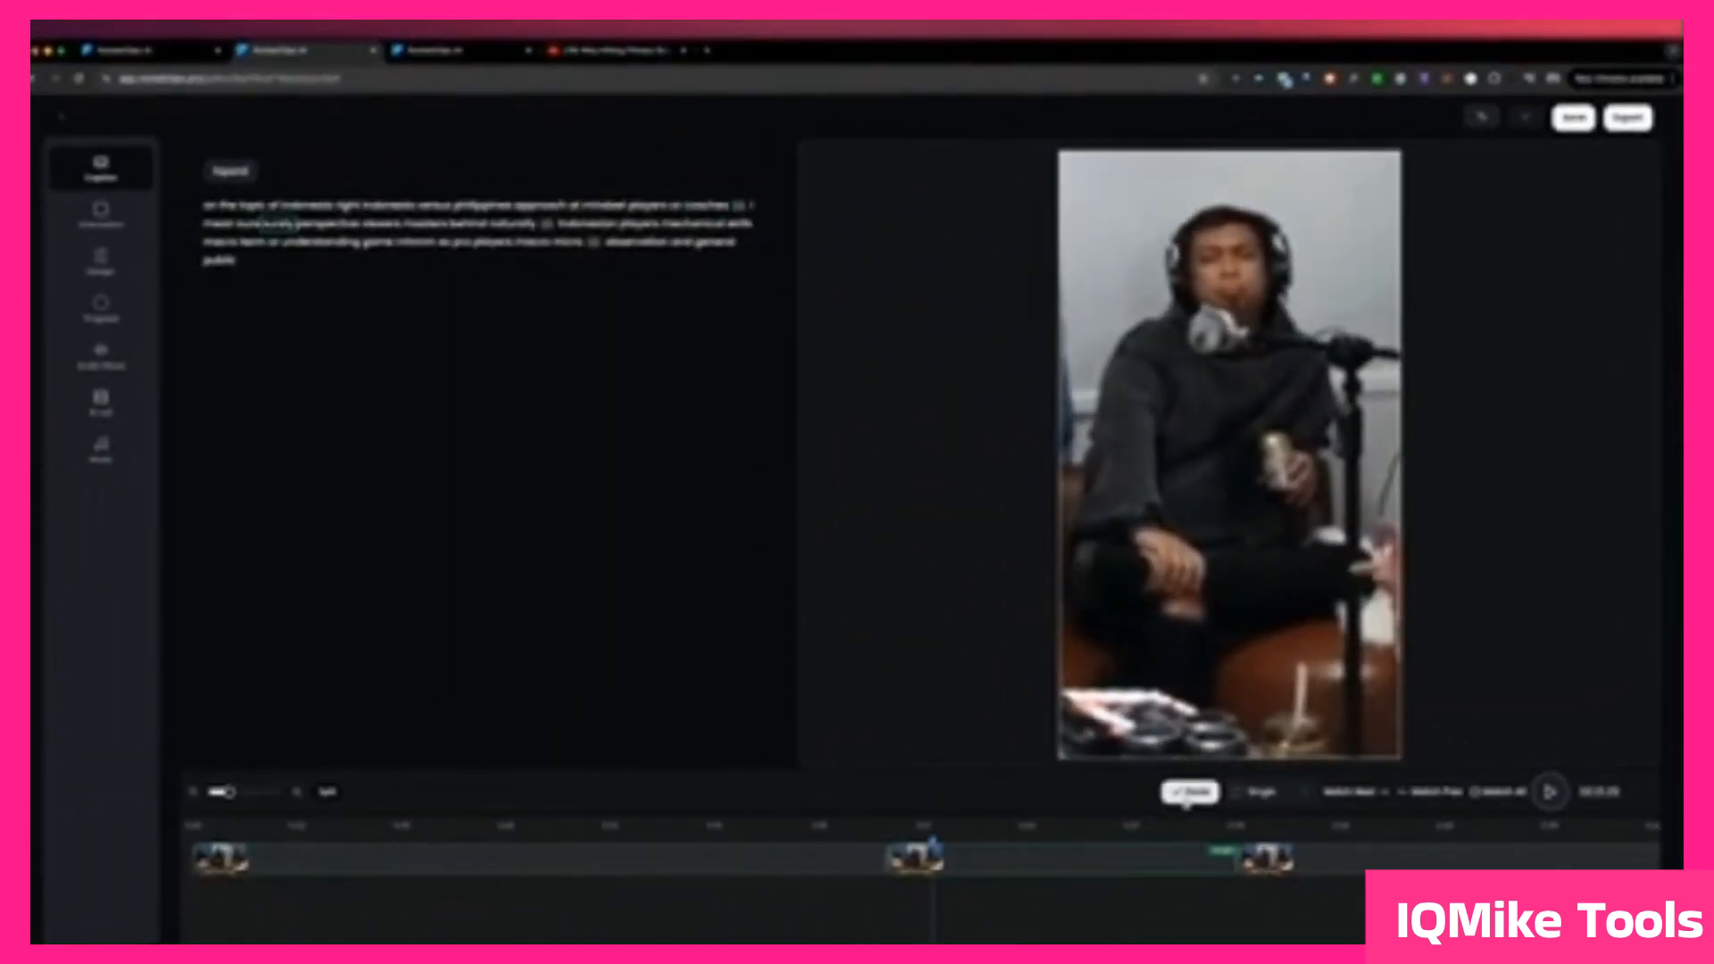
left_click(1190, 794)
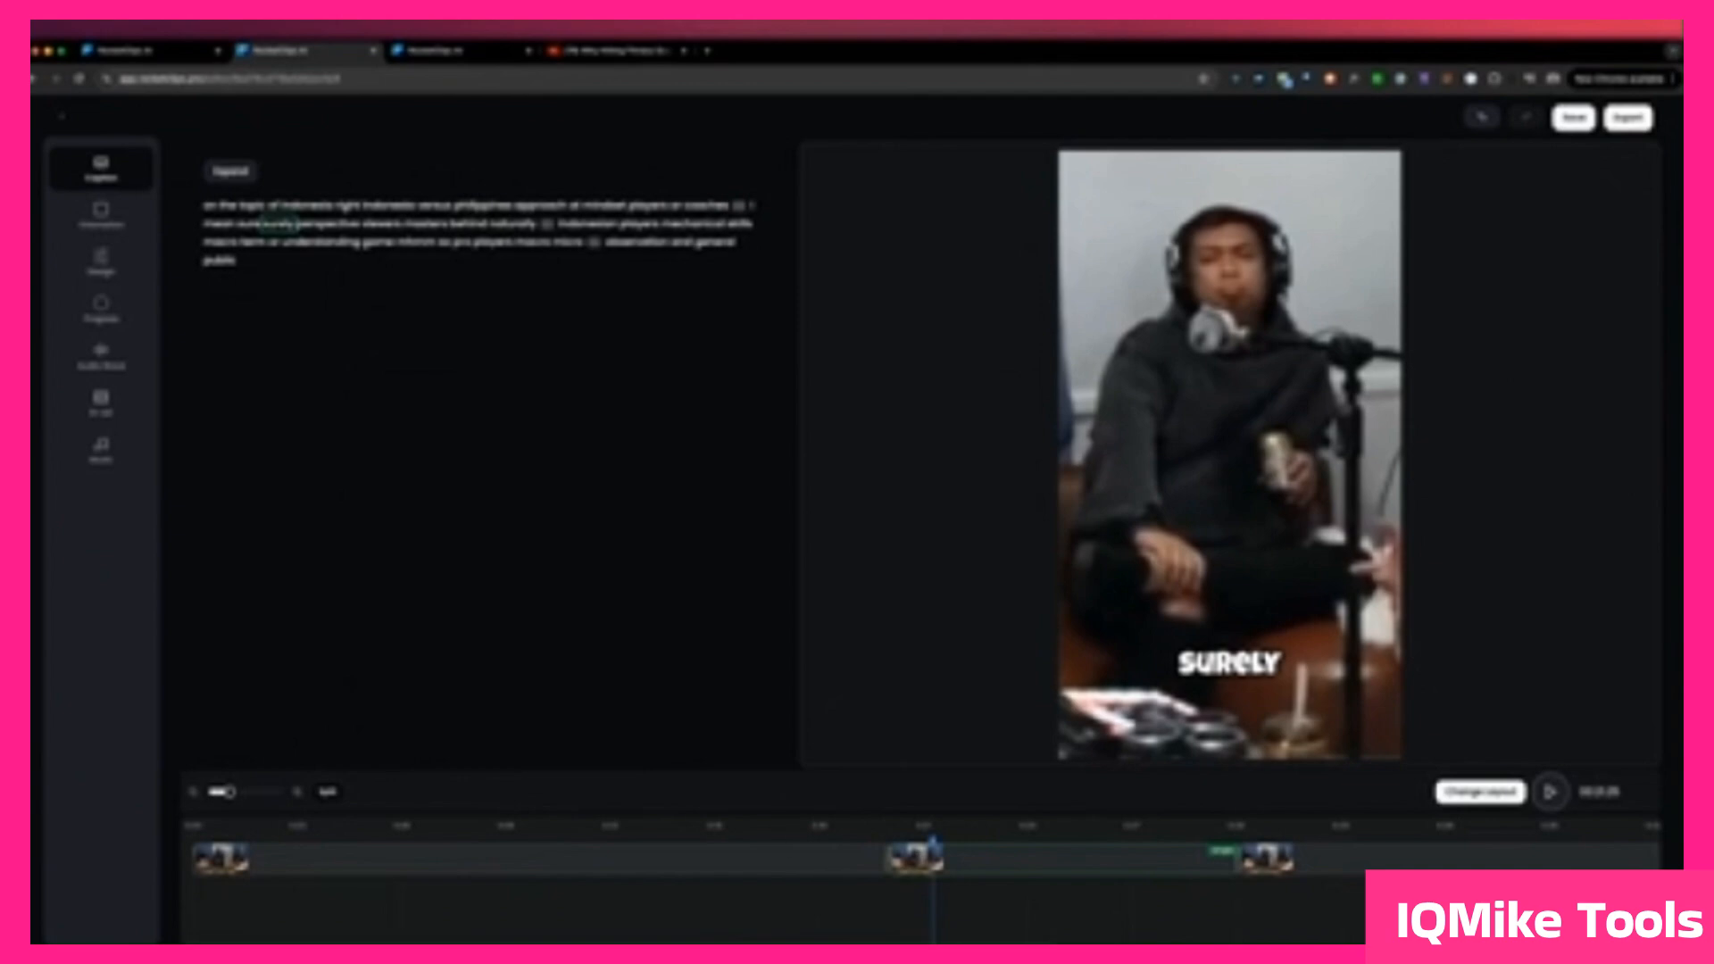
Step: Check the framing in the first and second scenes and start exporting the podcast clip
left_click(822, 841)
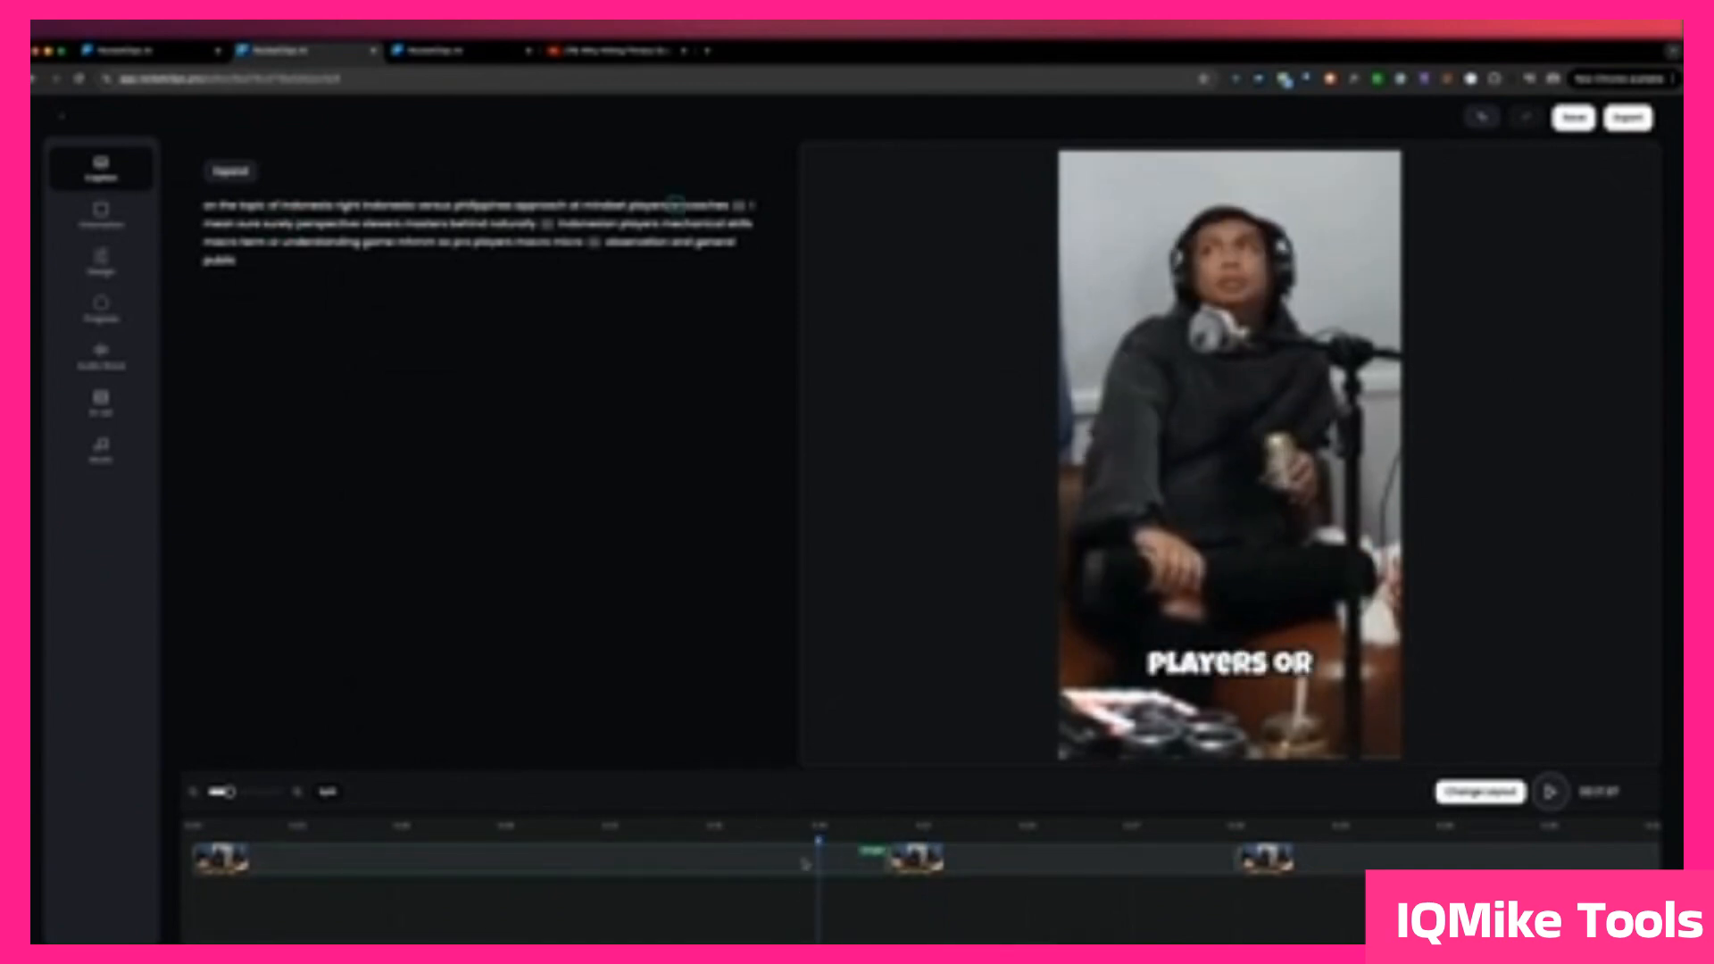
left_click(1027, 839)
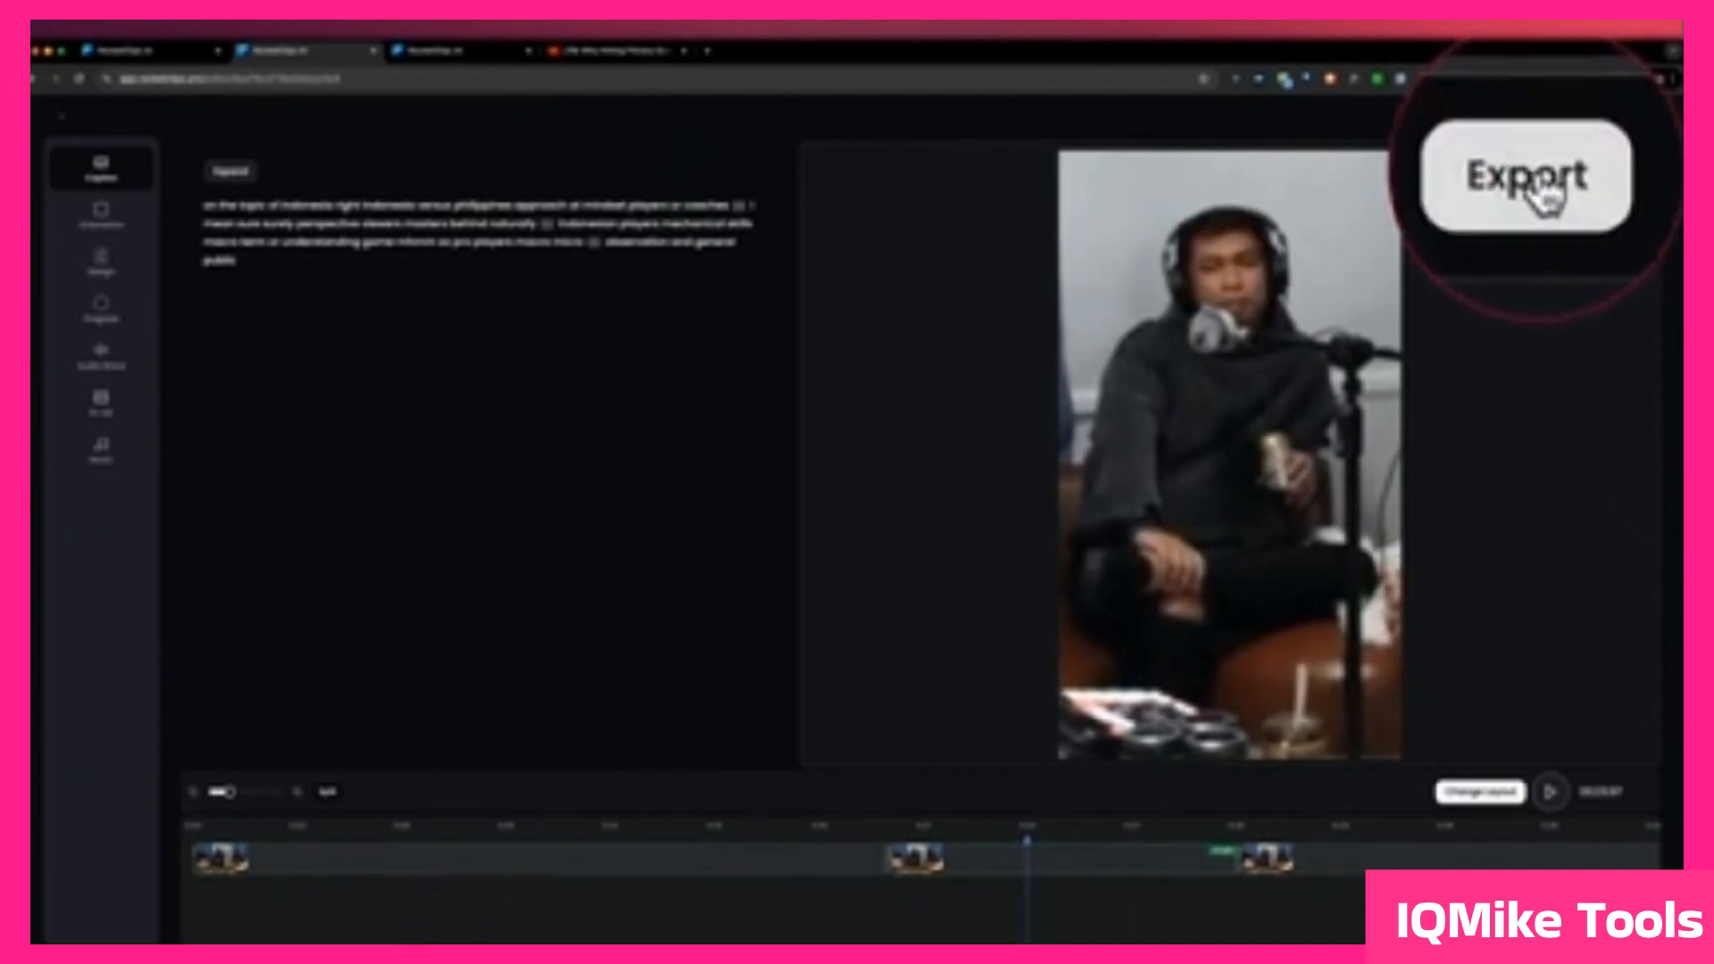
left_click(1627, 117)
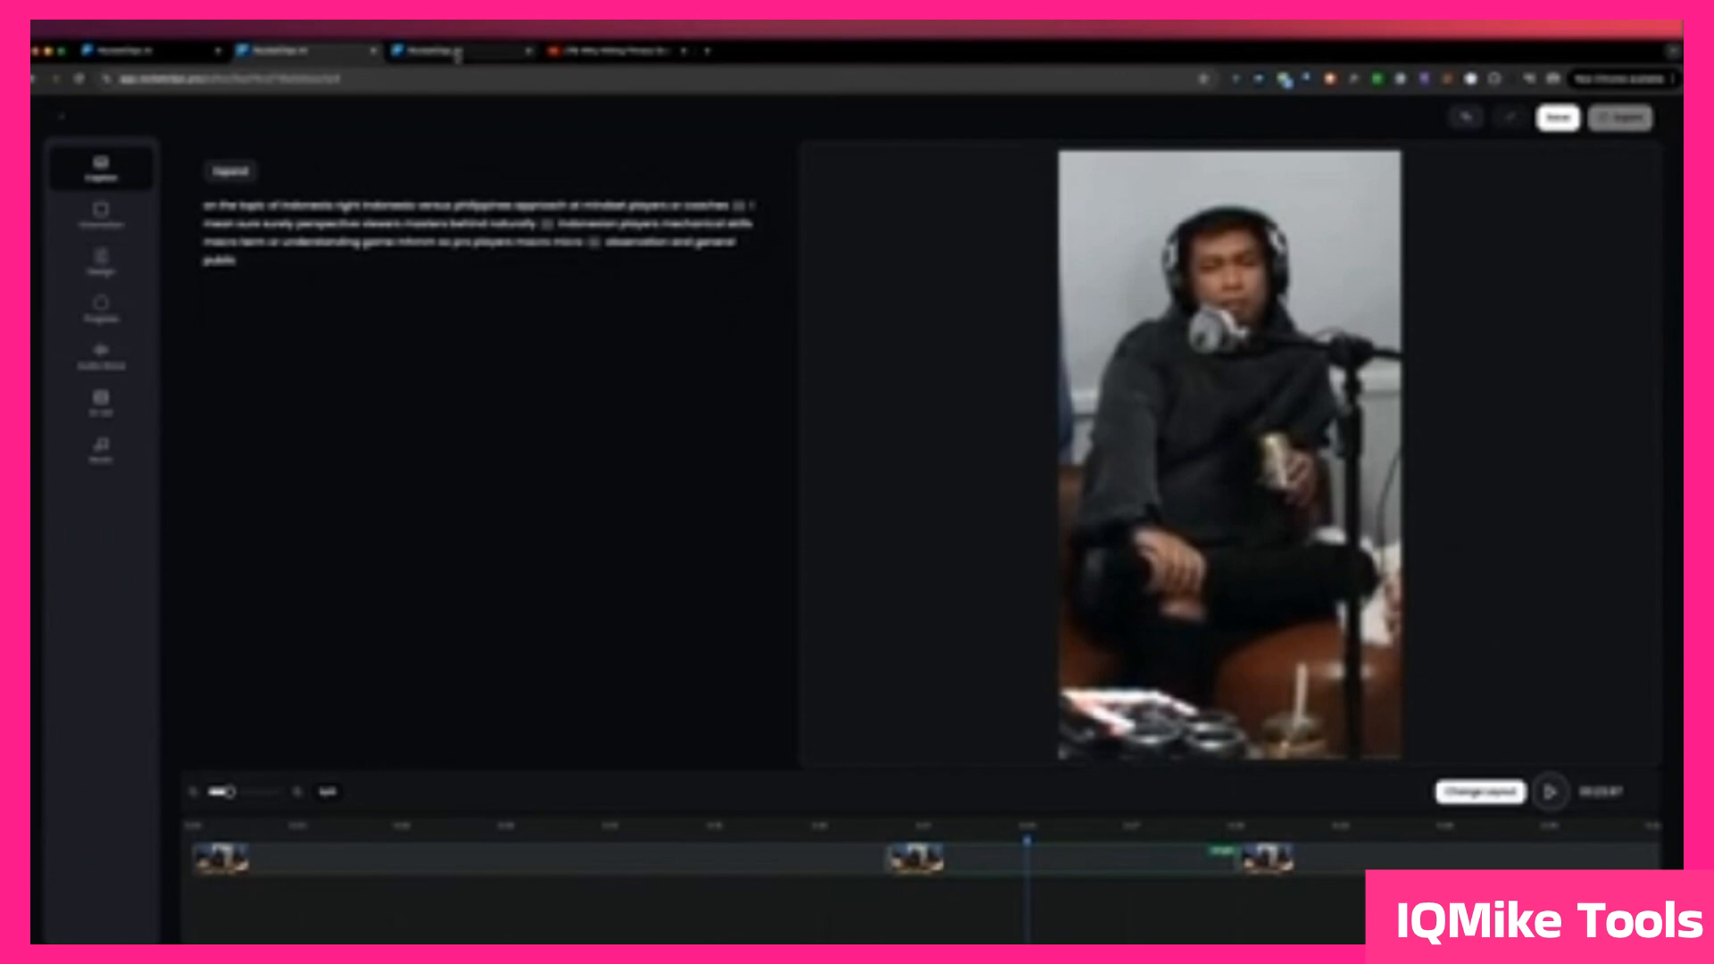
Step: Go back to the generated clips list and look through the clips with their scores and export options
left_click(457, 54)
scroll(1426, 478, "down", 5)
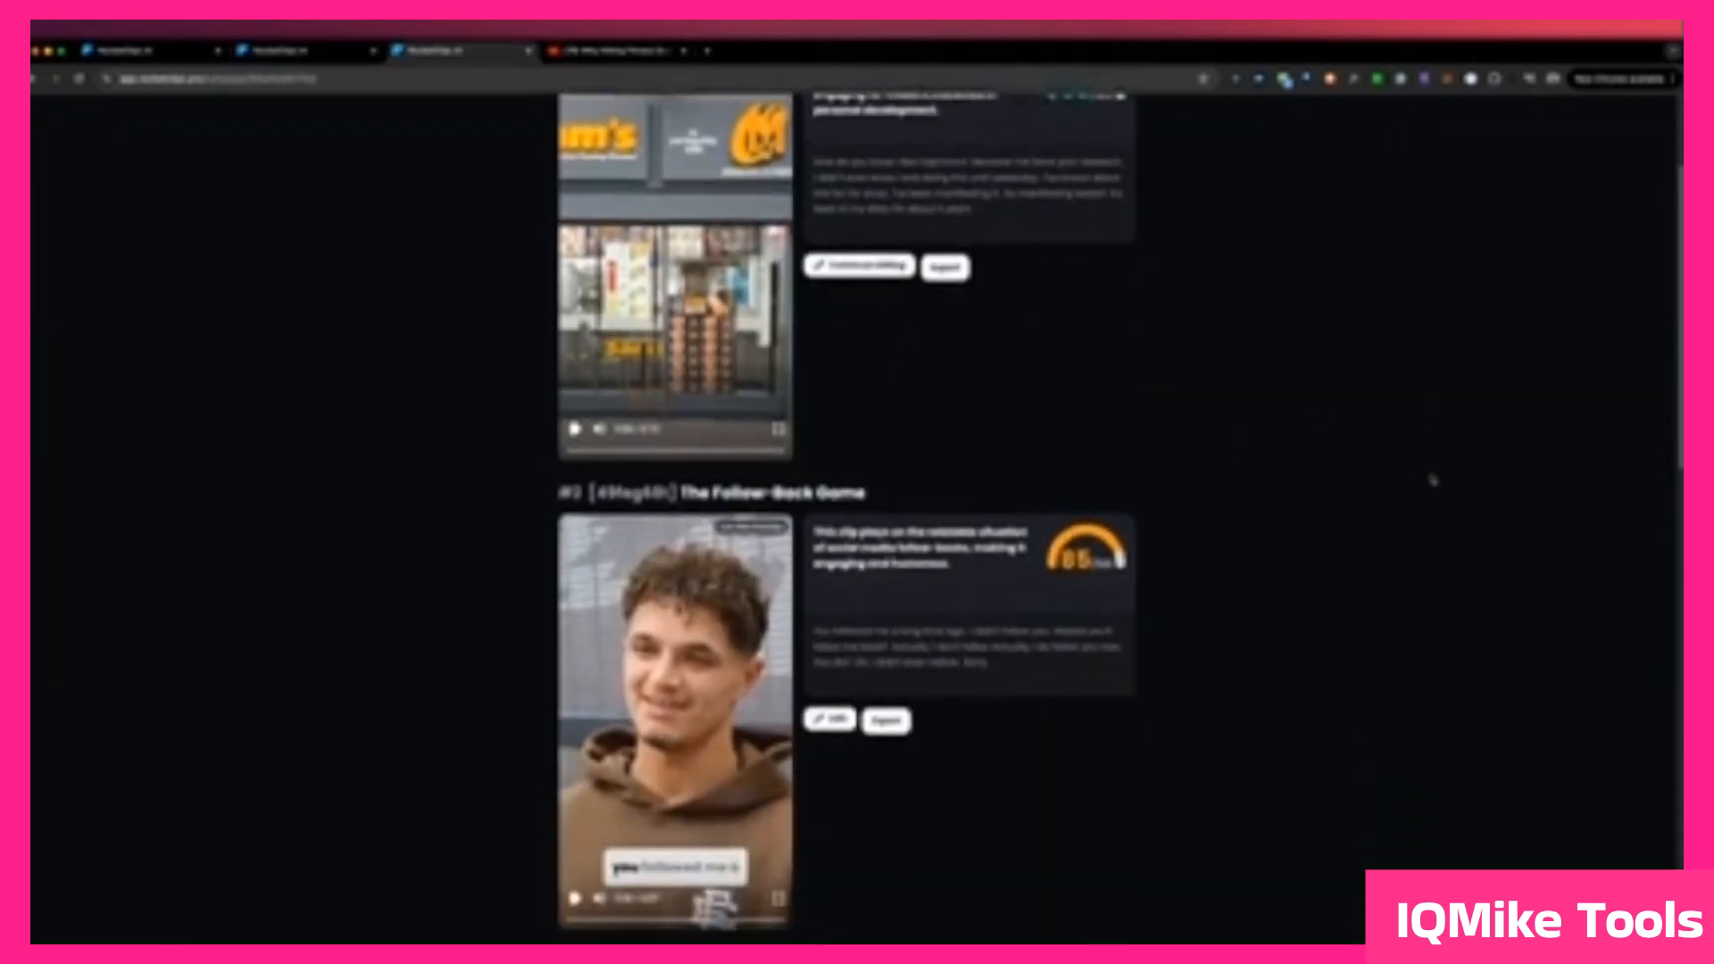
scroll(1428, 479, "down", 3)
scroll(1428, 479, "up", 3)
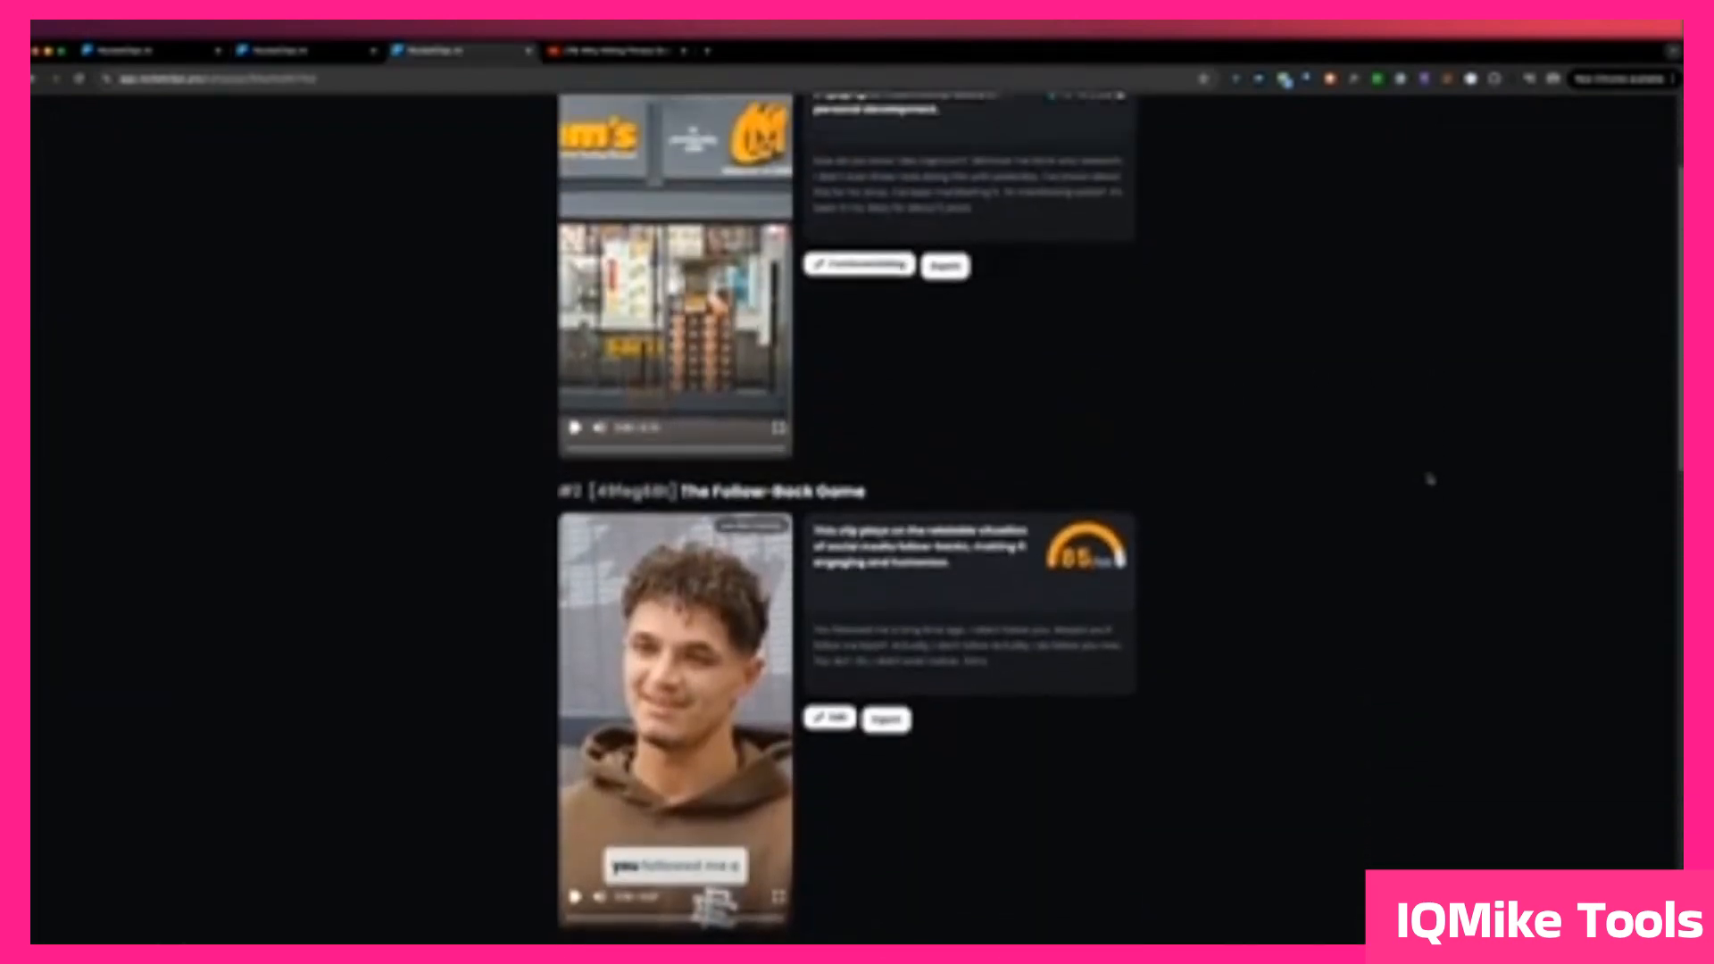
scroll(1428, 478, "up", 2)
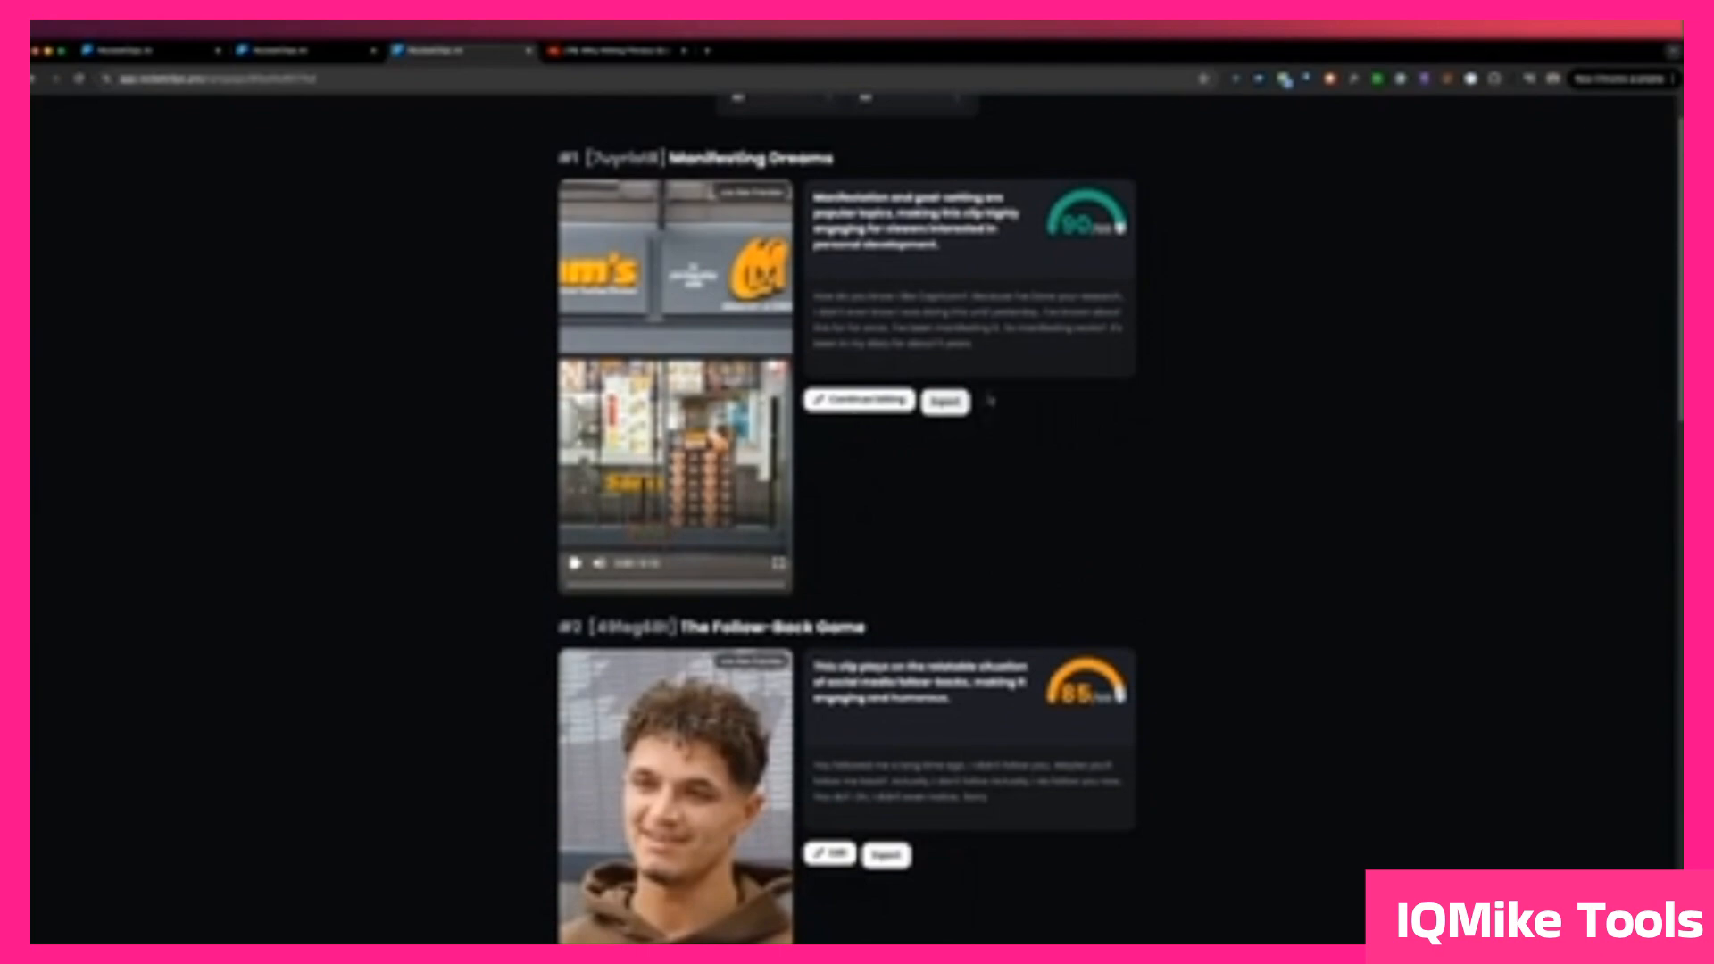